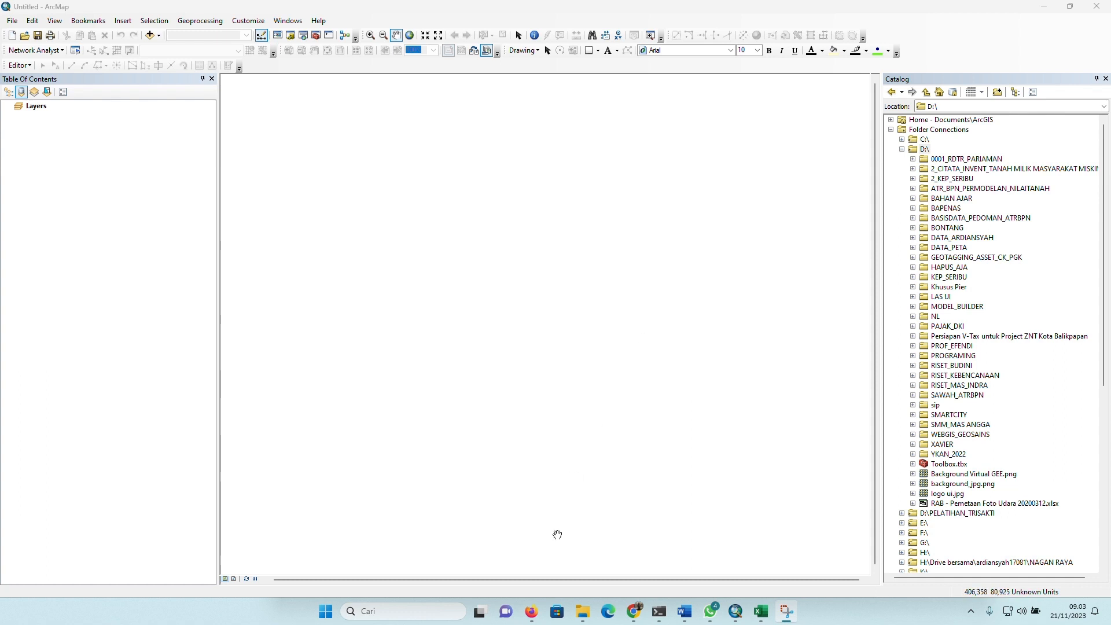
- Switch to the PENGECEKAN DATA spreadsheet in the browser and download it as a Microsoft Excel (.xlsx) file
{"action": "left_click", "coordinate": [531, 611]}
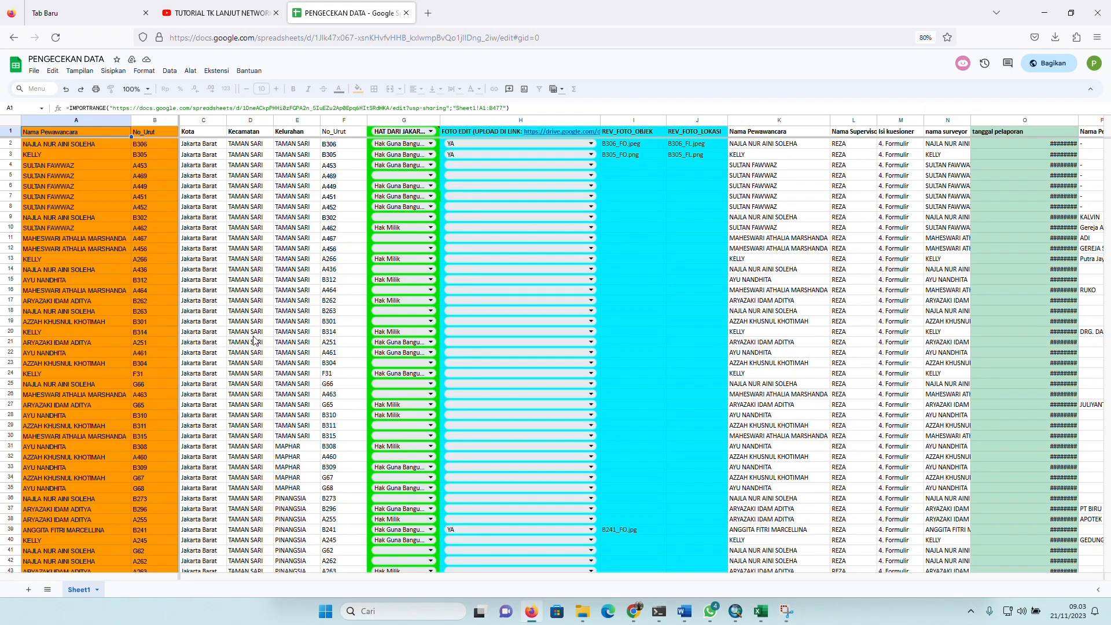
{"action": "scroll", "coordinate": [364, 286], "scroll_direction": "down", "scroll_amount": 20}
{"action": "scroll", "coordinate": [362, 289], "scroll_direction": "up", "scroll_amount": 20}
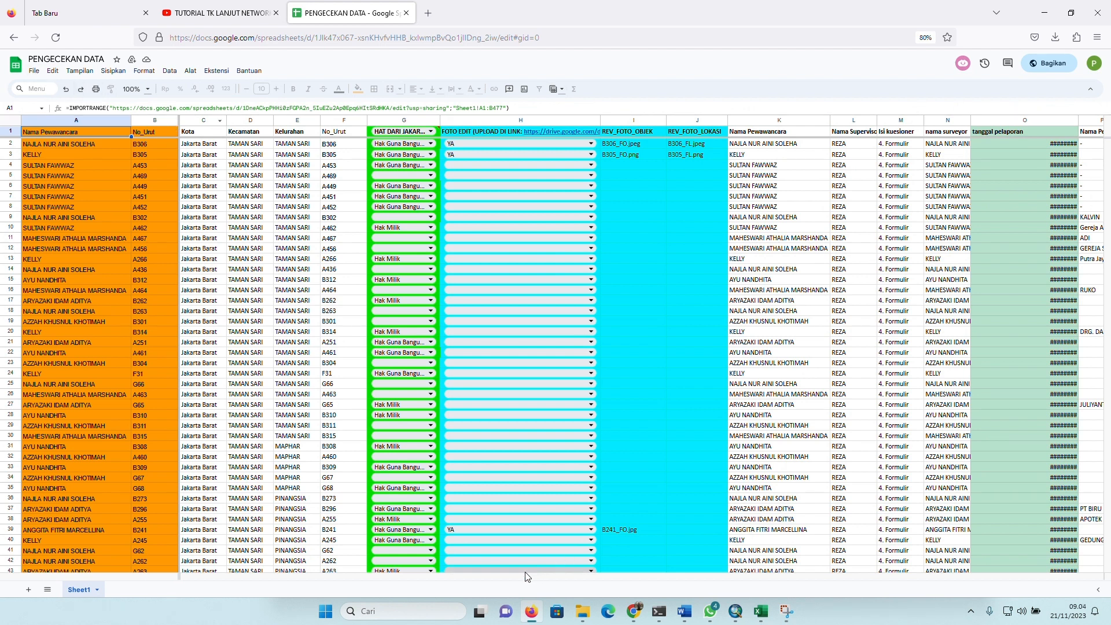
{"action": "left_click_drag", "start_coordinate": [195, 579], "coordinate": [113, 576]}
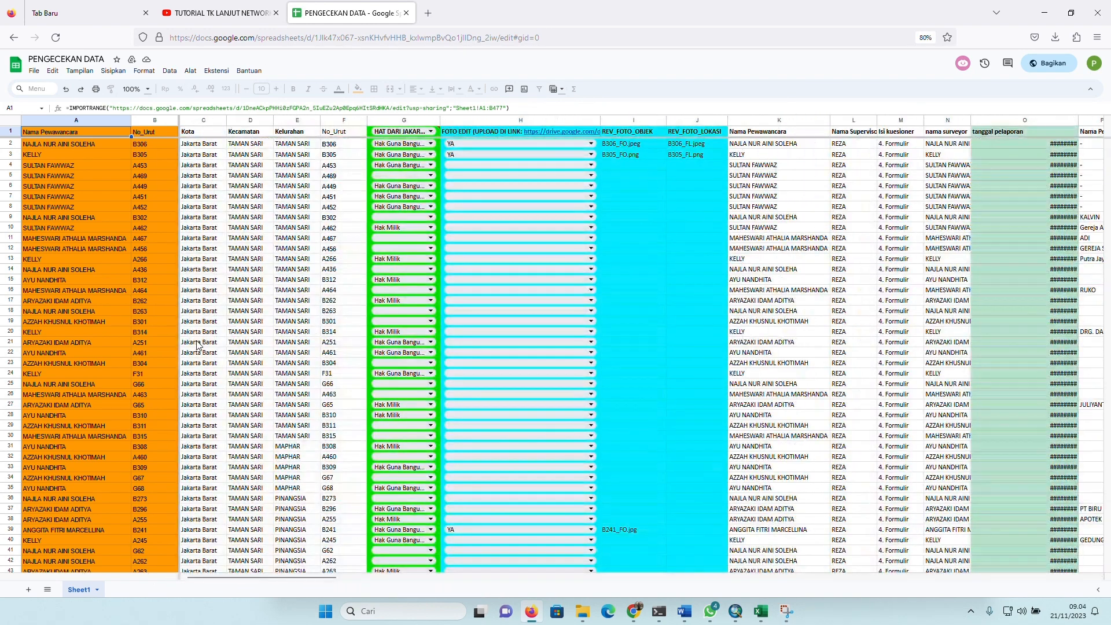
{"action": "left_click", "coordinate": [33, 71]}
{"action": "mouse_move", "coordinate": [70, 184]}
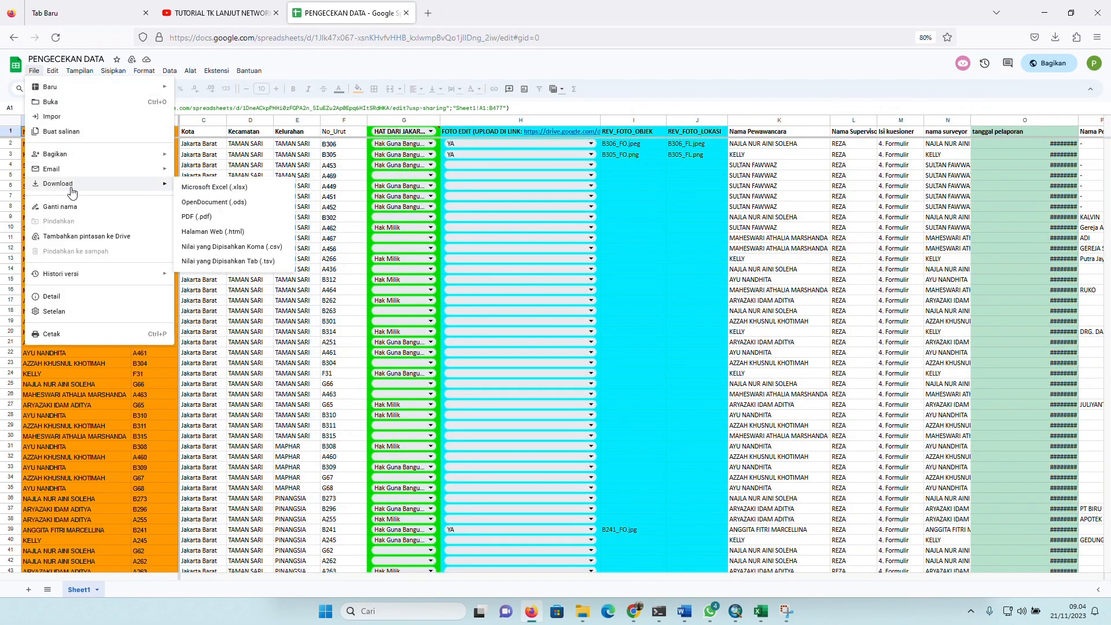
{"action": "left_click", "coordinate": [217, 193]}
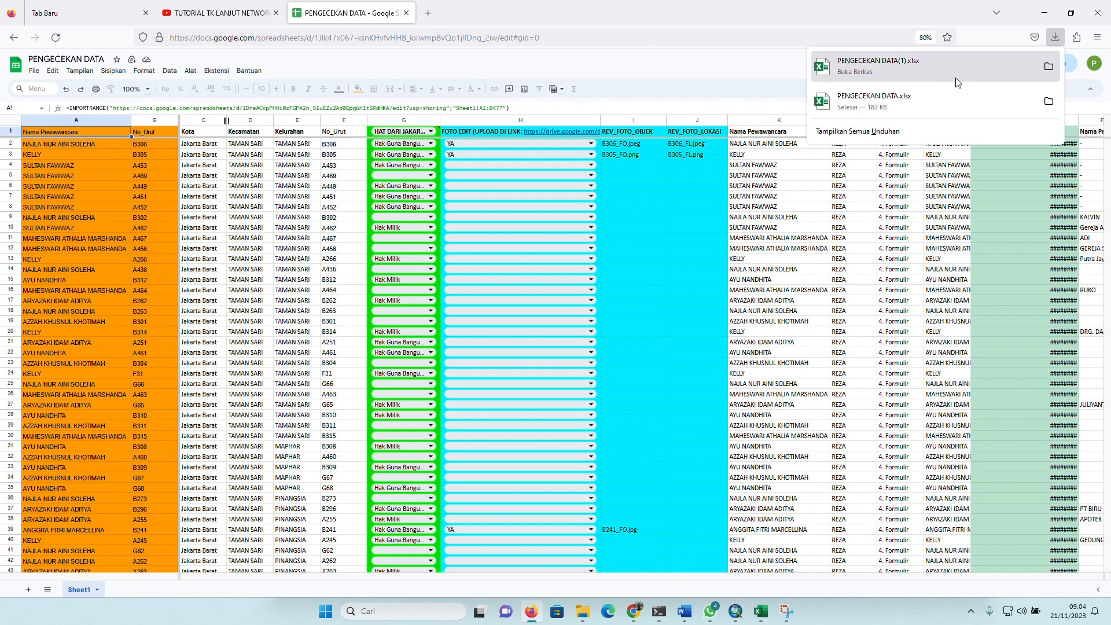
- Open the downloaded PENGECEKAN DATA(1) workbook from its folder in Excel and enable editing
{"action": "left_click", "coordinate": [1050, 67]}
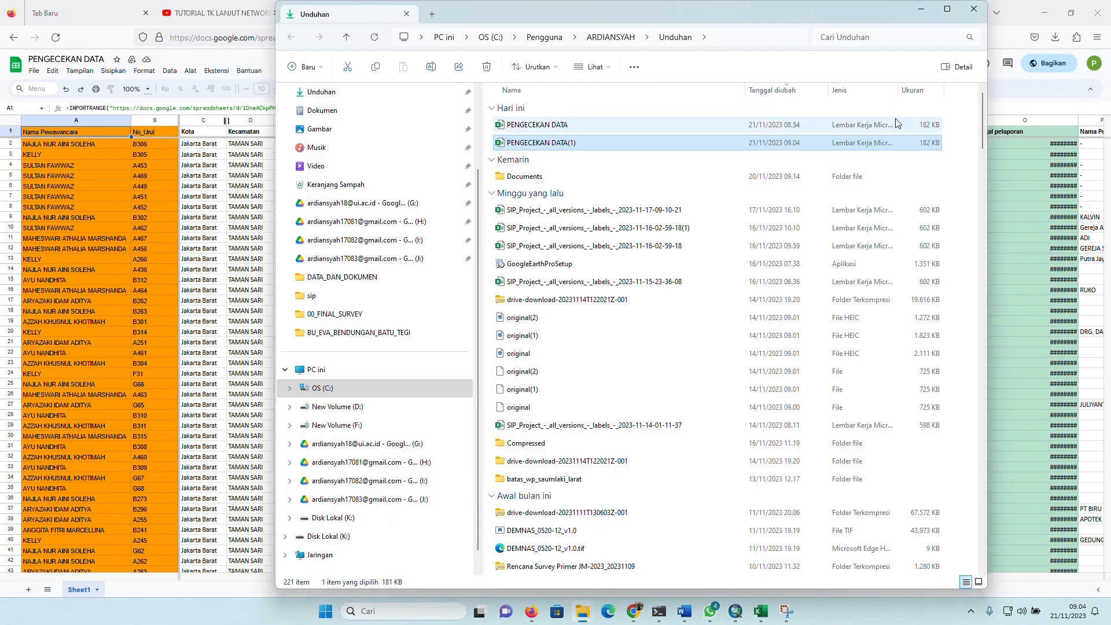
{"action": "double_click", "coordinate": [565, 143]}
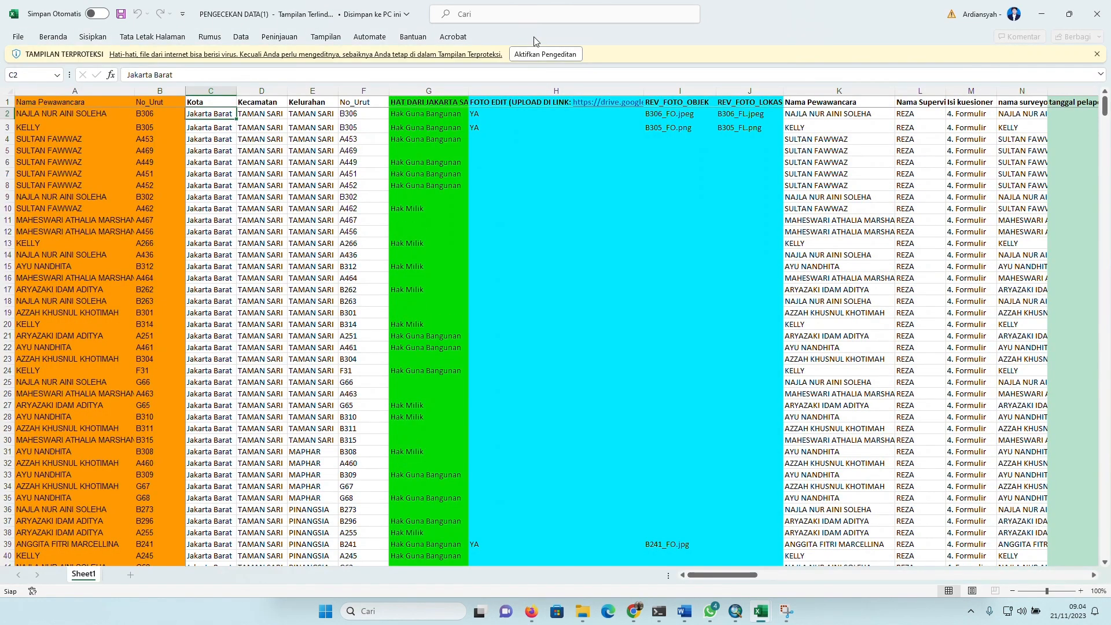
{"action": "left_click", "coordinate": [530, 54]}
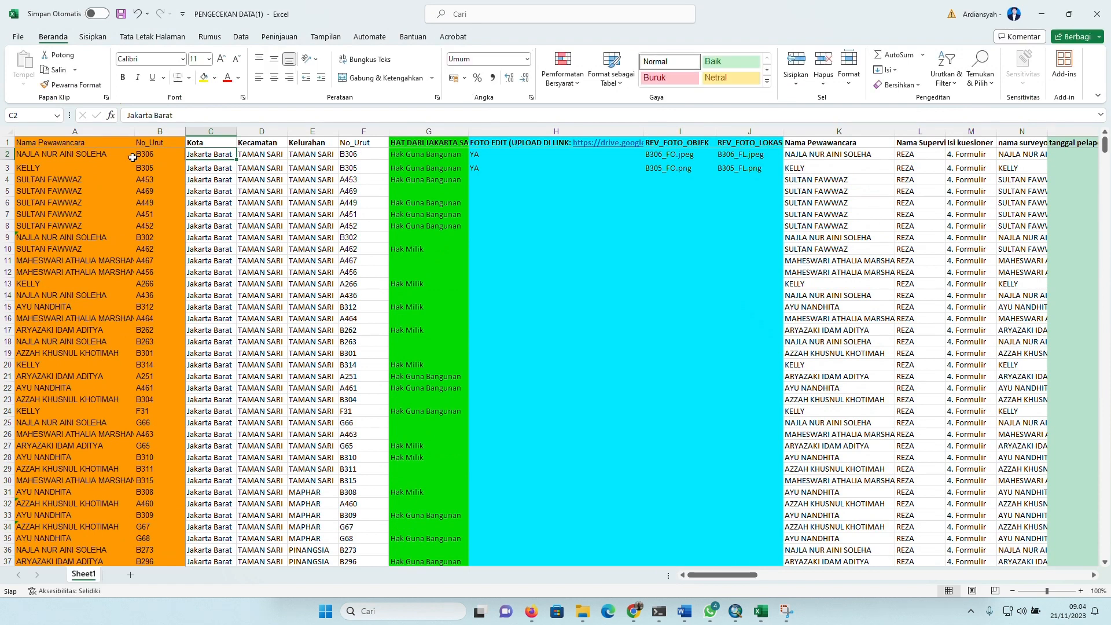
{"action": "left_click", "coordinate": [153, 141]}
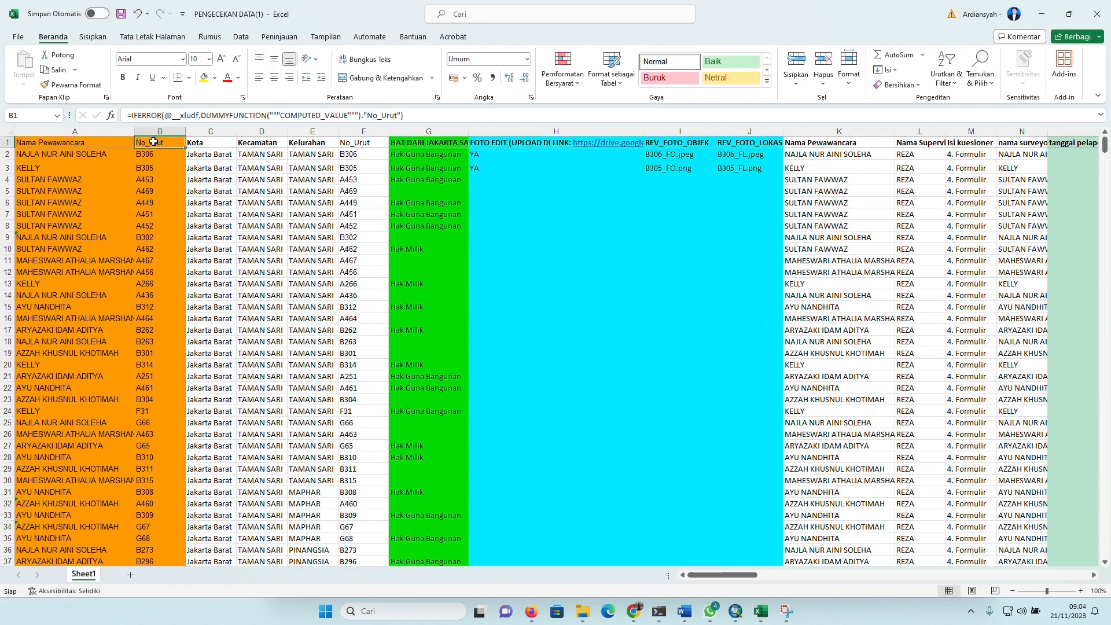
{"action": "left_click", "coordinate": [201, 141]}
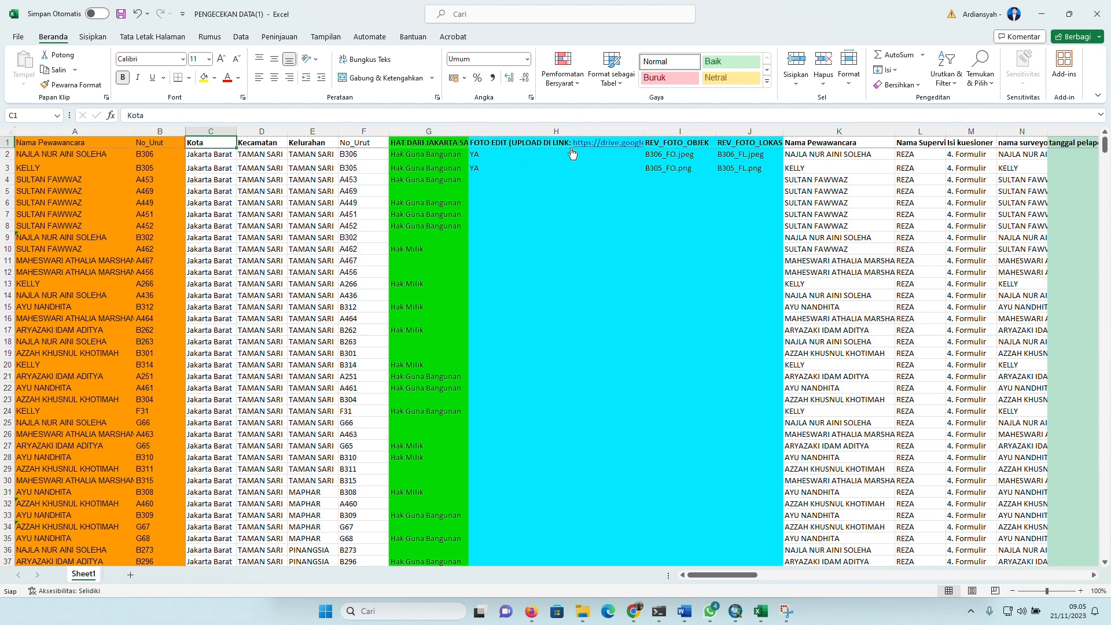
- Delete columns H to J, from FOTO EDIT through REV_FOTO_LOKASI
{"action": "left_click_drag", "start_coordinate": [487, 127], "coordinate": [750, 132]}
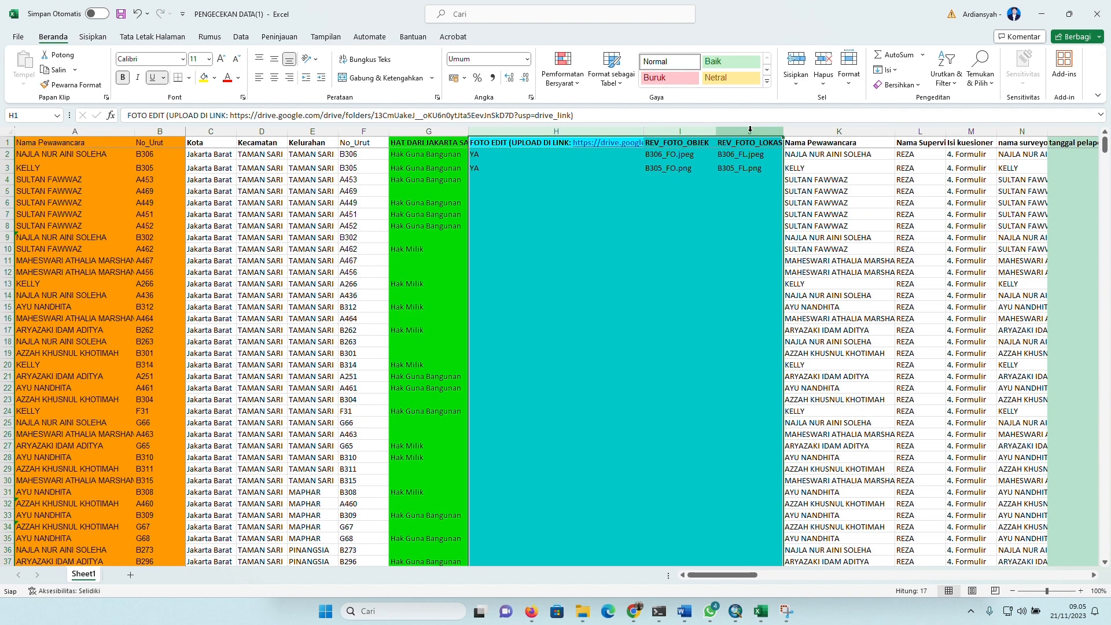
{"action": "right_click", "coordinate": [550, 128]}
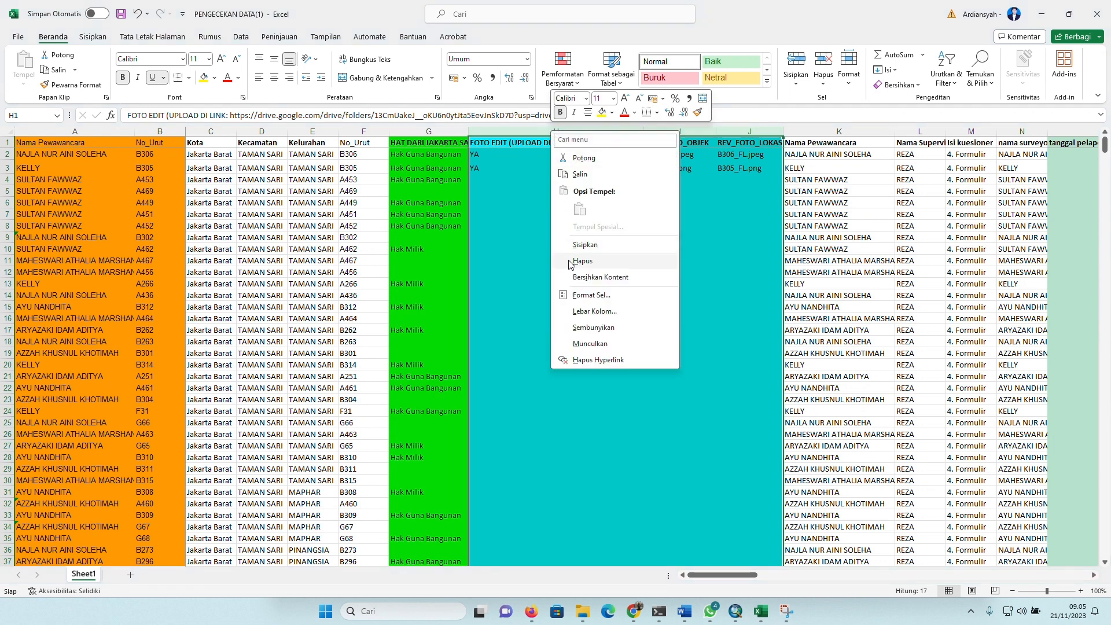
{"action": "left_click", "coordinate": [582, 261]}
{"action": "left_click", "coordinate": [514, 149]}
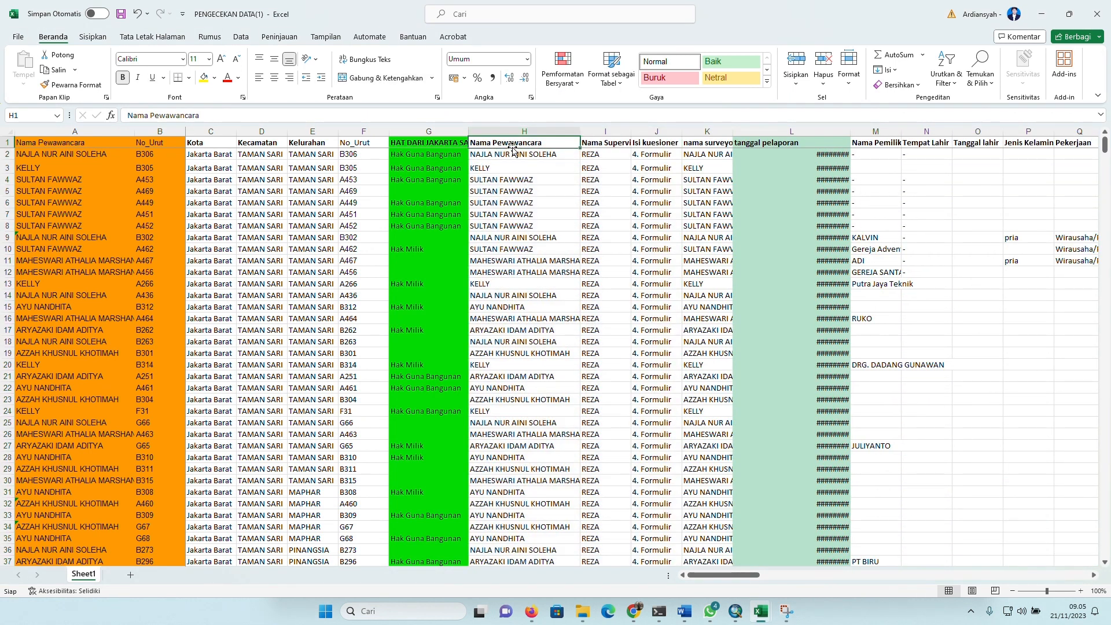
{"action": "left_click", "coordinate": [590, 144]}
{"action": "key", "text": "Left"}
- Copy rows 1 to 477 of Sheet1, from the header through the last filled record
{"action": "left_click", "coordinate": [8, 144]}
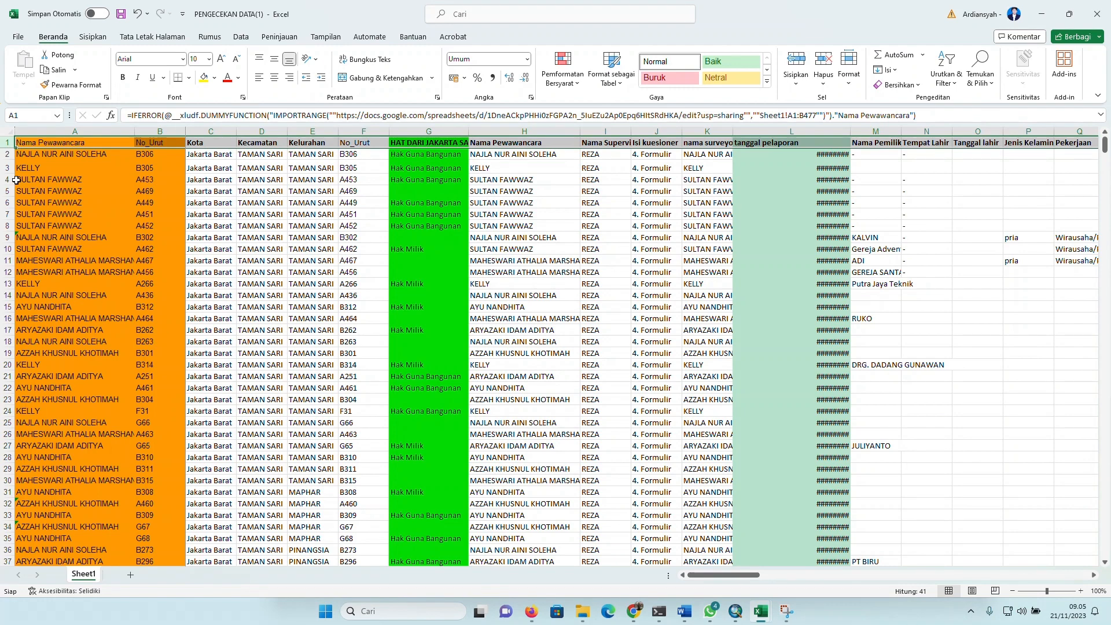
{"action": "scroll", "coordinate": [16, 180], "scroll_direction": "down", "scroll_amount": 20}
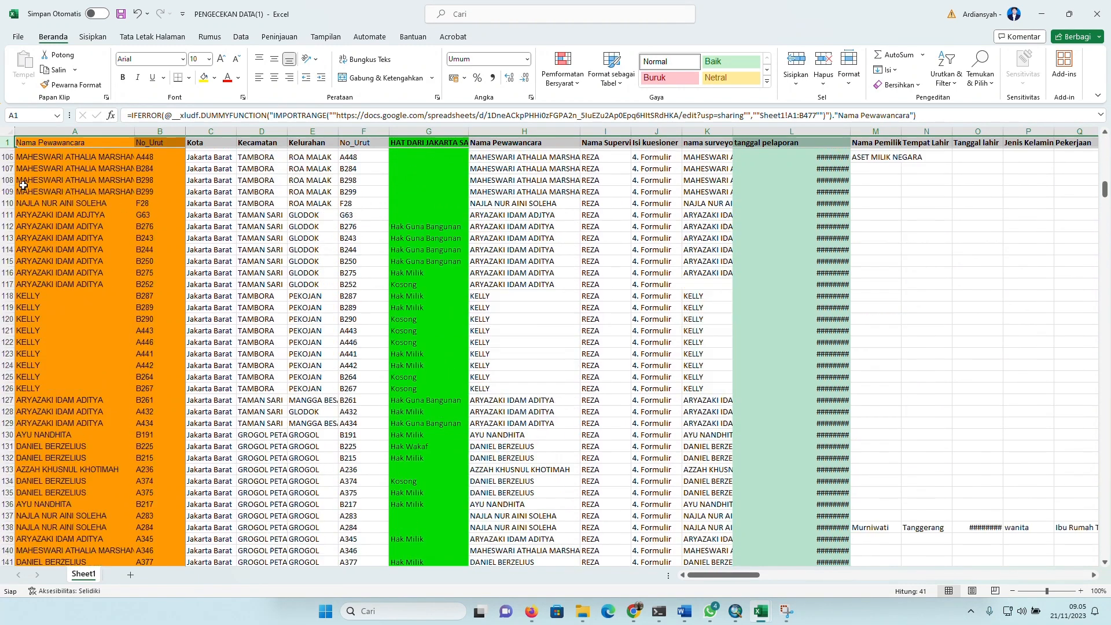
{"action": "scroll", "coordinate": [25, 187], "scroll_direction": "down", "scroll_amount": 20}
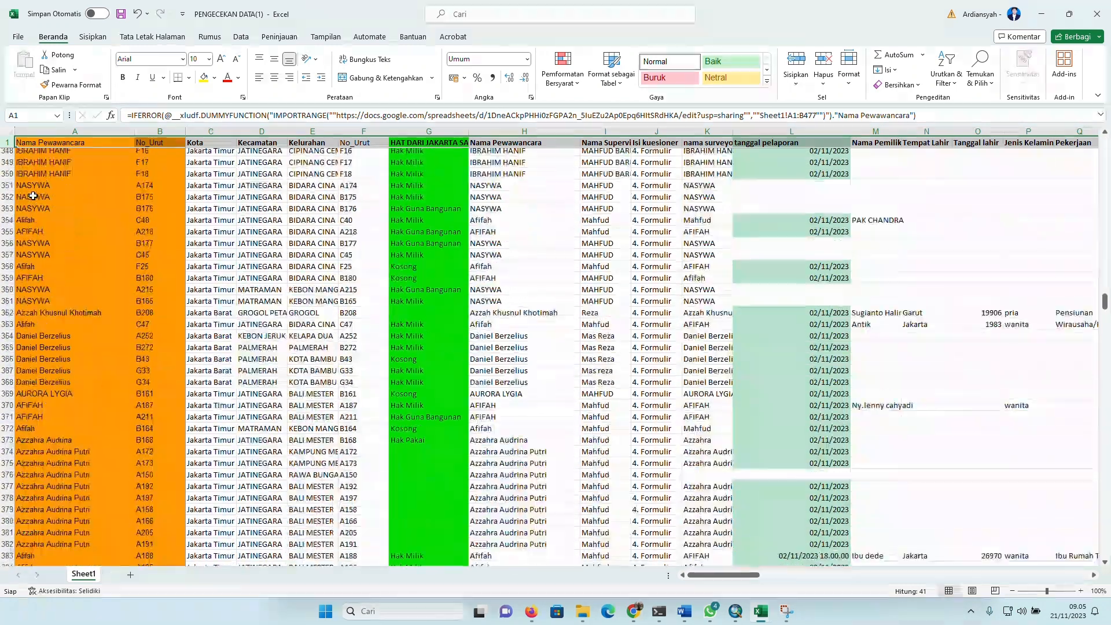
{"action": "scroll", "coordinate": [33, 196], "scroll_direction": "down", "scroll_amount": 20}
{"action": "scroll", "coordinate": [33, 196], "scroll_direction": "up", "scroll_amount": 12}
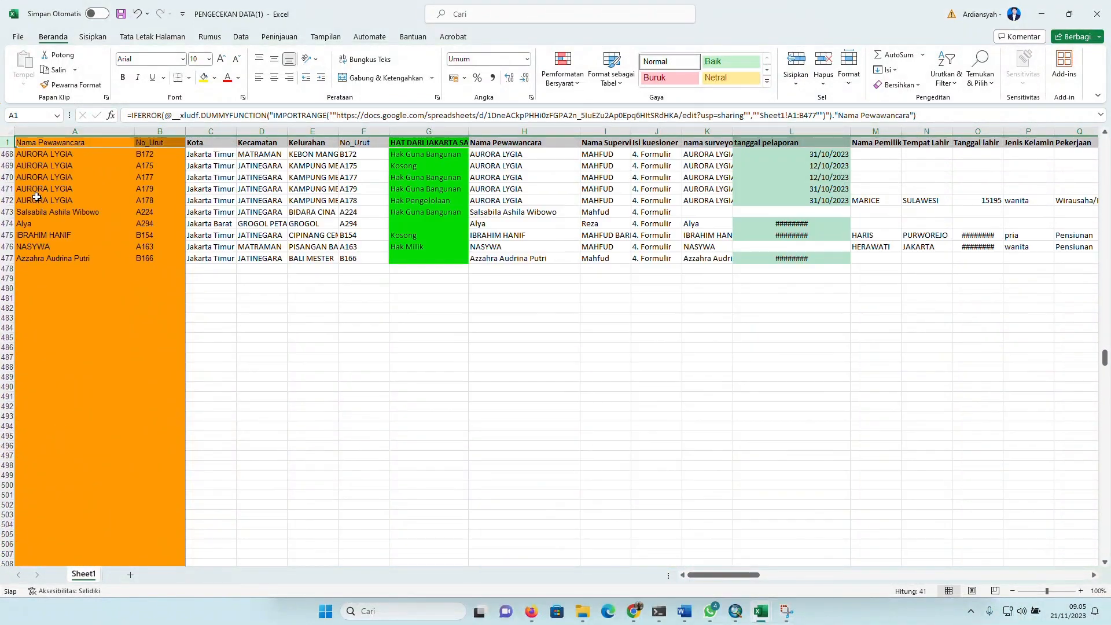
{"action": "left_click", "coordinate": [5, 258], "text": "shift"}
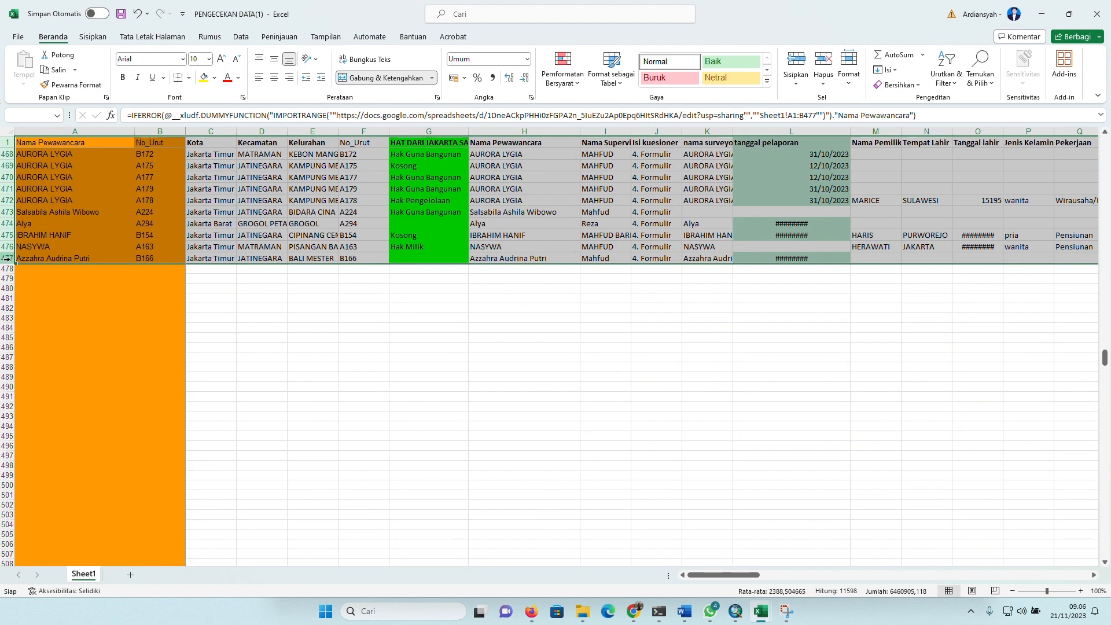
{"action": "key", "text": "ctrl+c"}
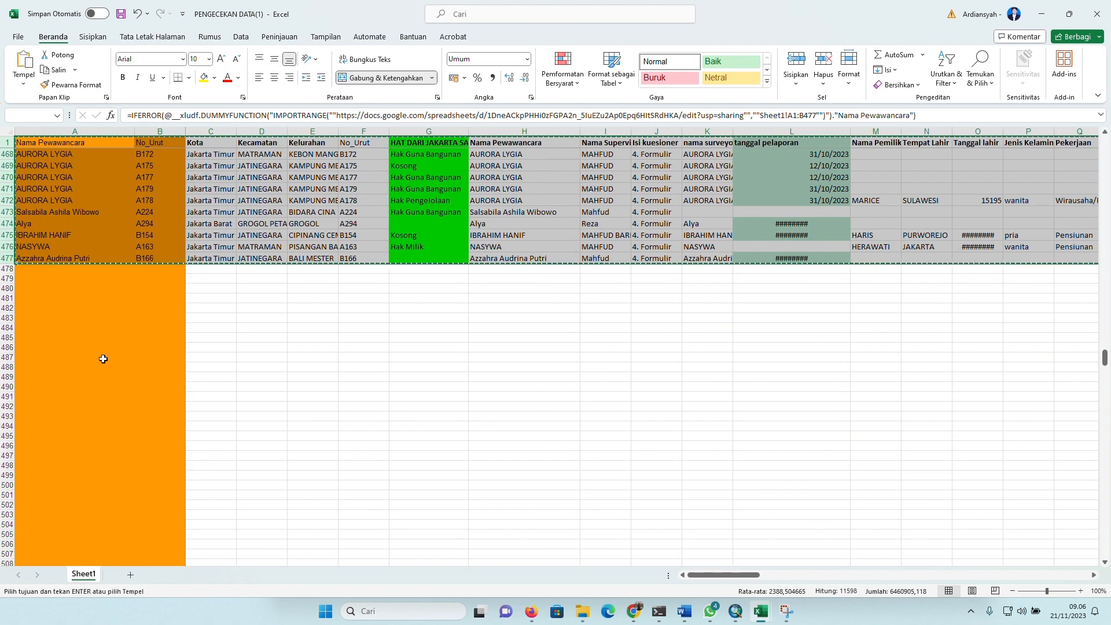
- Paste the copied rows as values only into a new sheet starting at cell A1, and check them through the last record
{"action": "left_click", "coordinate": [131, 576]}
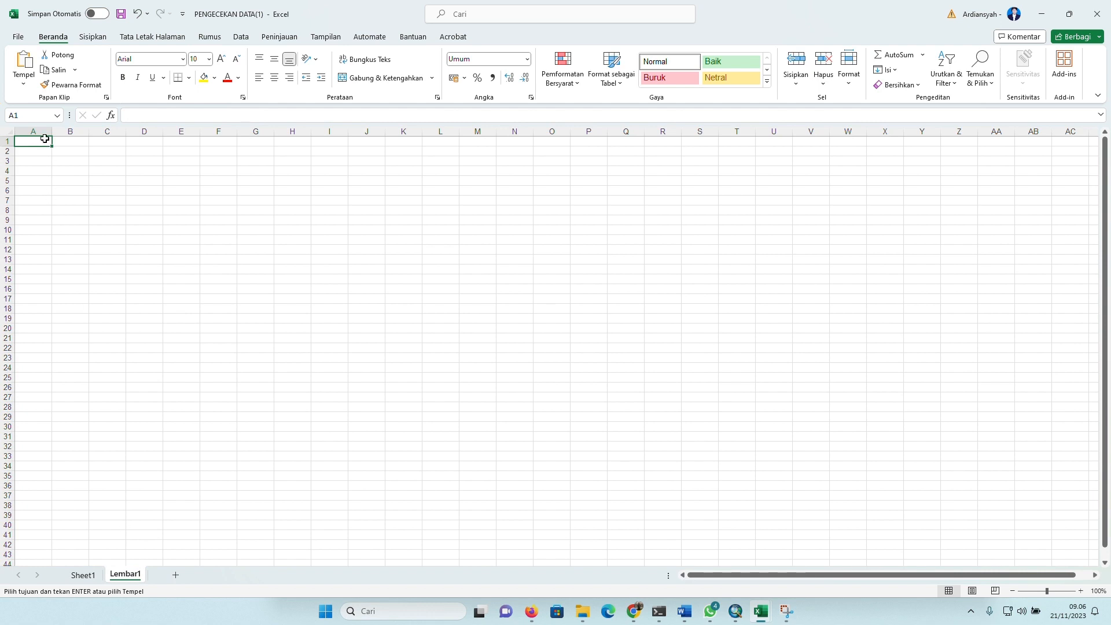
{"action": "right_click", "coordinate": [45, 139]}
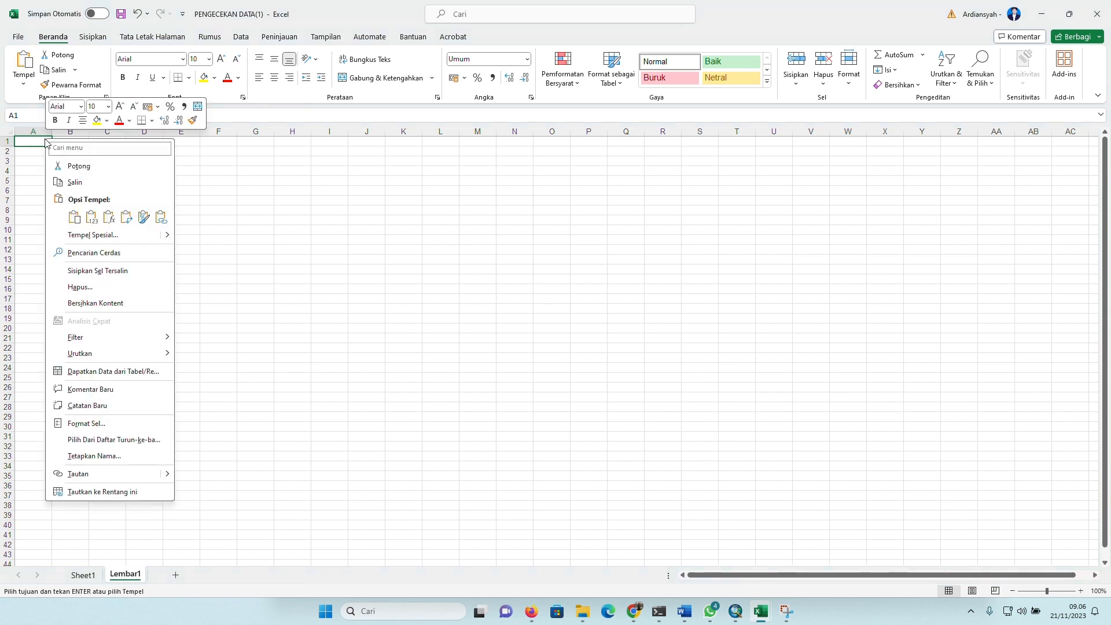
{"action": "left_click", "coordinate": [92, 218]}
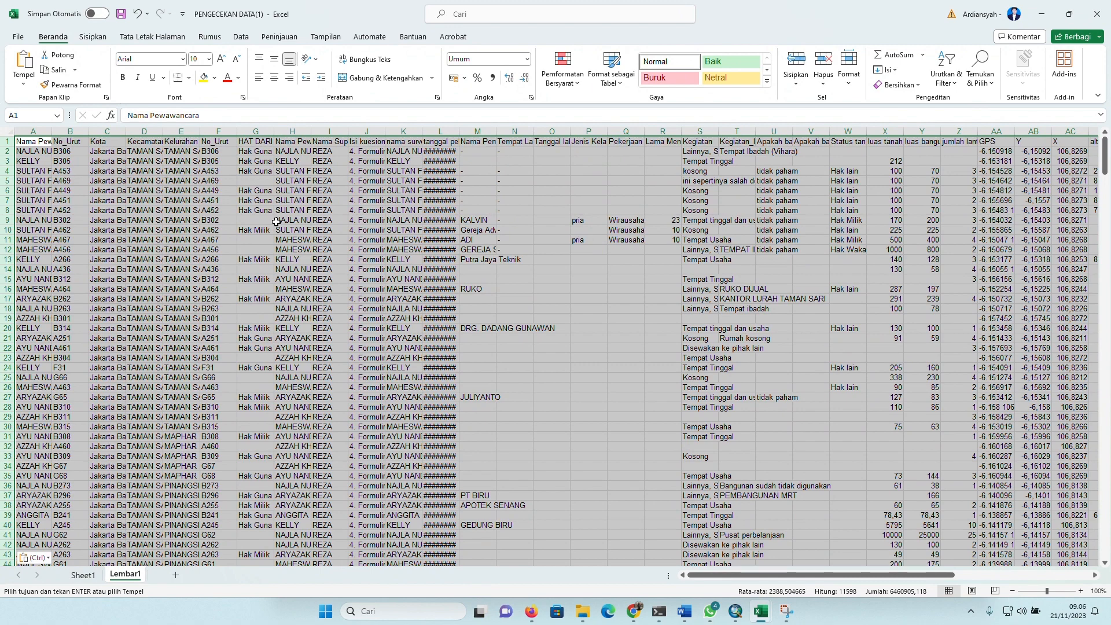
{"action": "scroll", "coordinate": [277, 221], "scroll_direction": "down", "scroll_amount": 20}
{"action": "scroll", "coordinate": [282, 215], "scroll_direction": "down", "scroll_amount": 20}
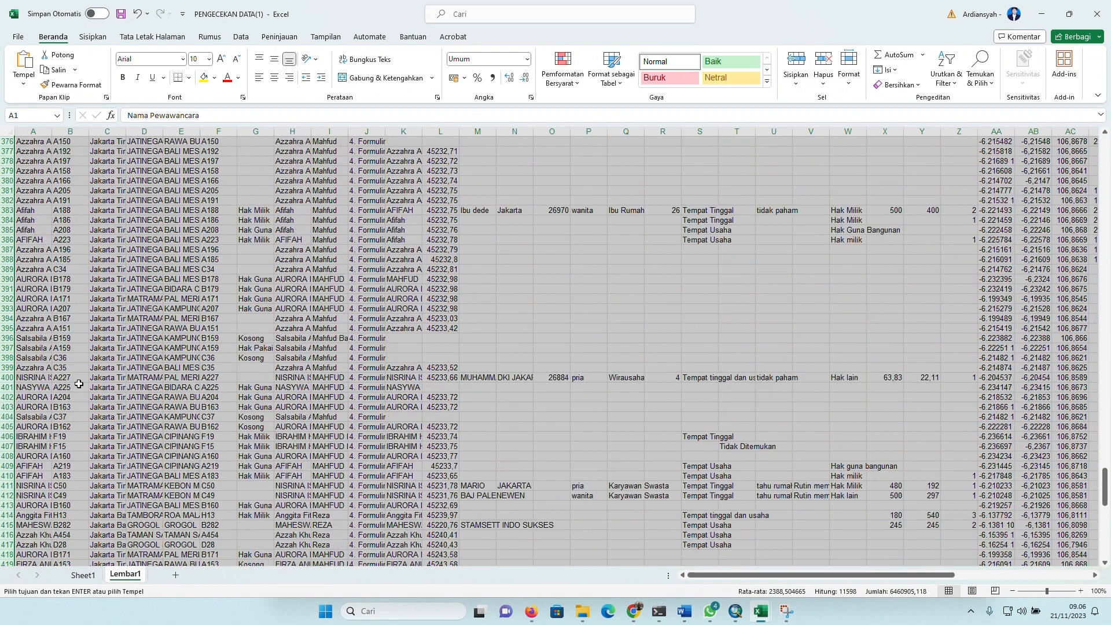
{"action": "scroll", "coordinate": [79, 384], "scroll_direction": "down", "scroll_amount": 20}
{"action": "scroll", "coordinate": [20, 255], "scroll_direction": "up", "scroll_amount": 3}
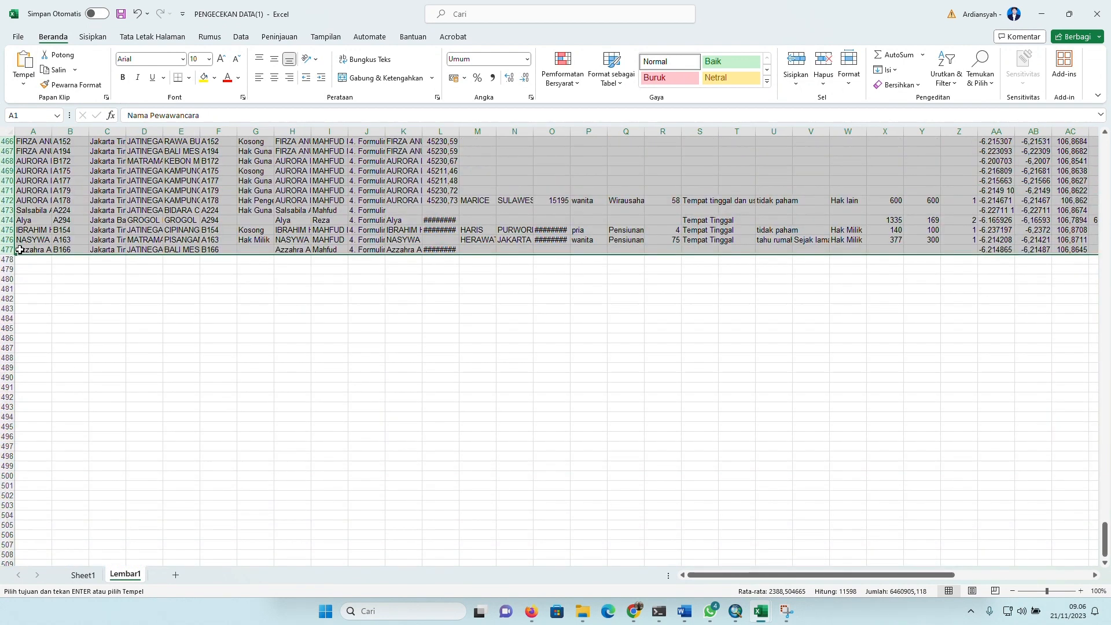
{"action": "left_click_drag", "start_coordinate": [1104, 540], "coordinate": [1092, 76]}
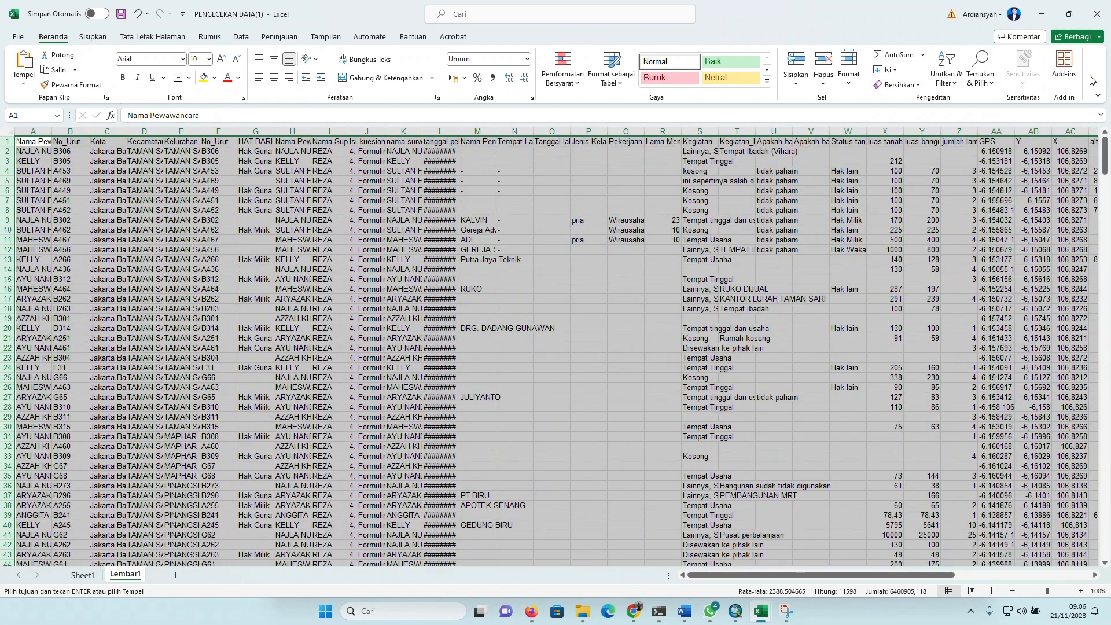
{"action": "left_click", "coordinate": [111, 202]}
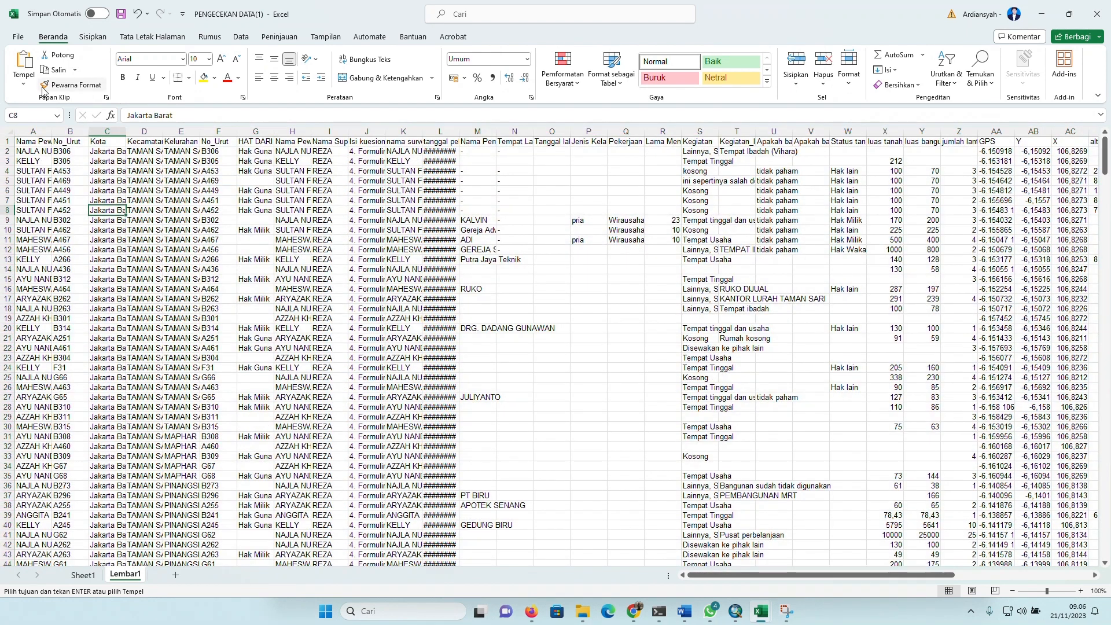
- Start saving the workbook under a new name with the file type Buku Kerja Excel 97-2003
{"action": "left_click", "coordinate": [18, 36]}
{"action": "left_click", "coordinate": [55, 223]}
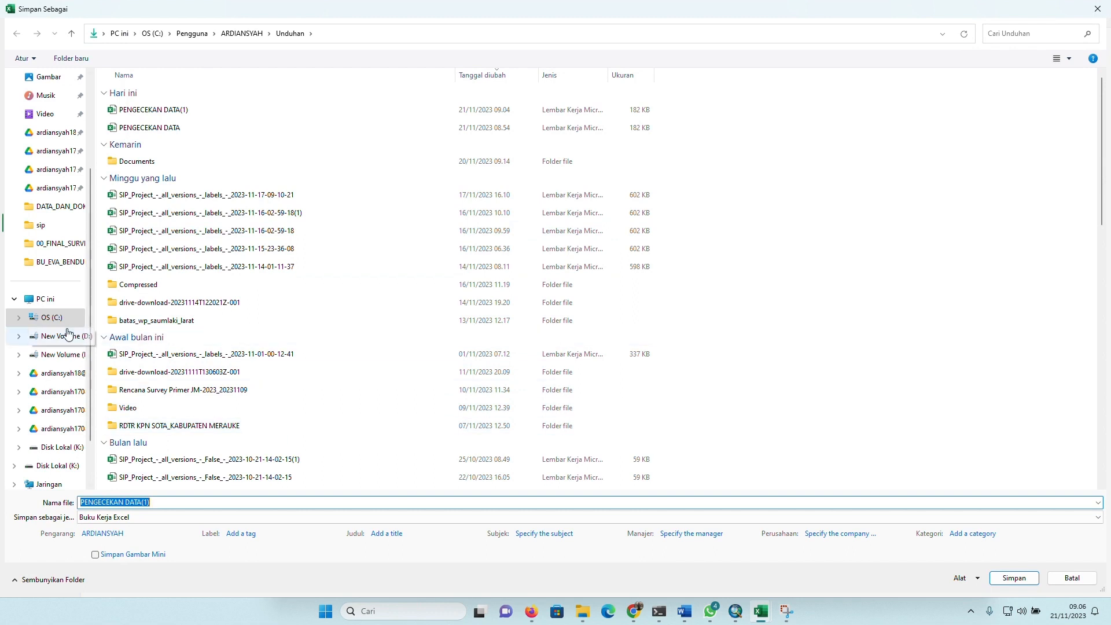
{"action": "left_click", "coordinate": [207, 517]}
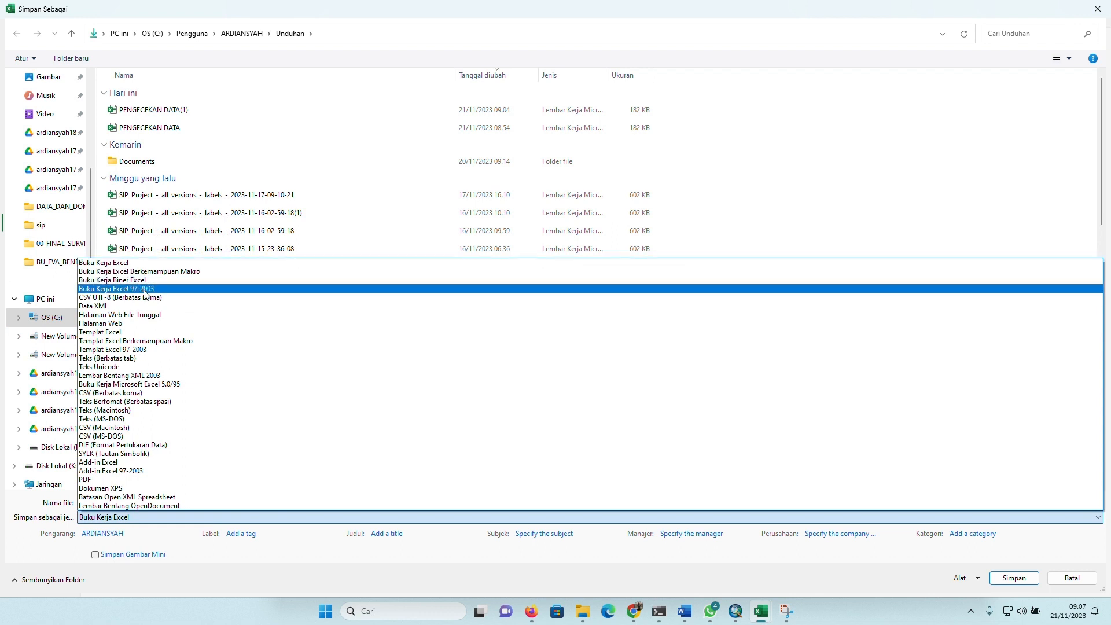
{"action": "left_click", "coordinate": [114, 289]}
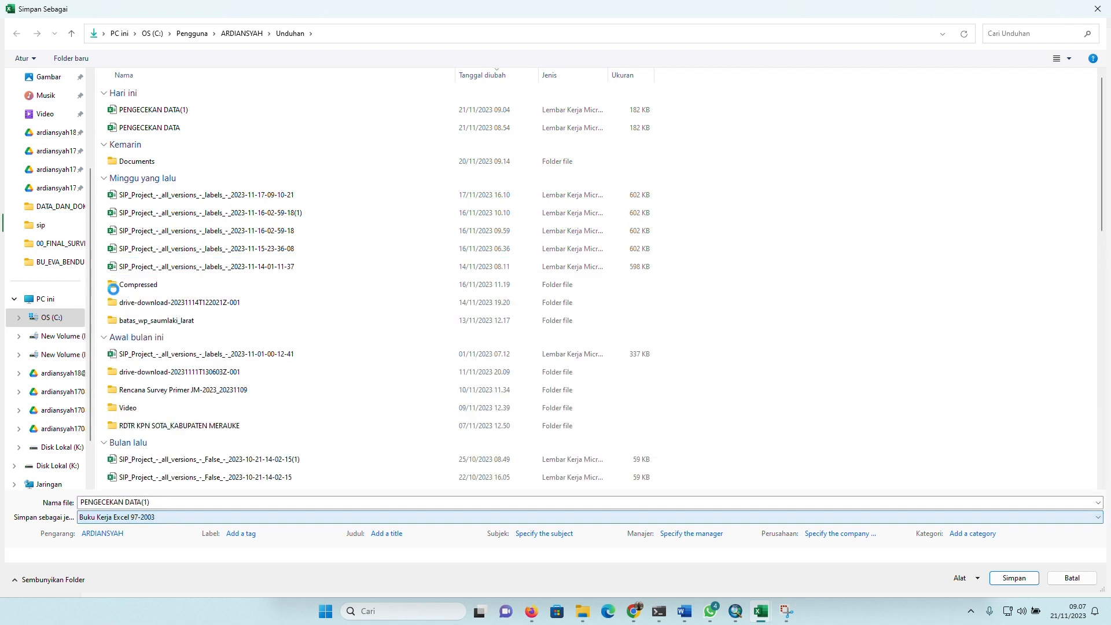
- Save the workbook as data_lahan in D:\sip\00_FINAL_SURVEY, agreeing to recalculate all formulas when it is opened
{"action": "left_click", "coordinate": [73, 338]}
{"action": "scroll", "coordinate": [145, 290], "scroll_direction": "down", "scroll_amount": 3}
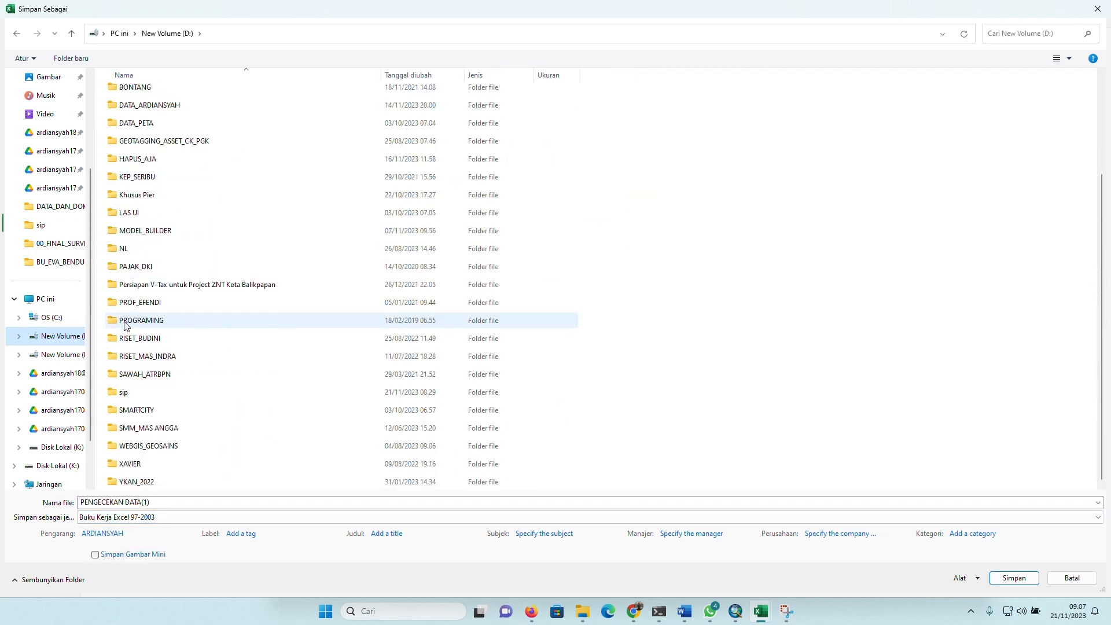
{"action": "double_click", "coordinate": [137, 387]}
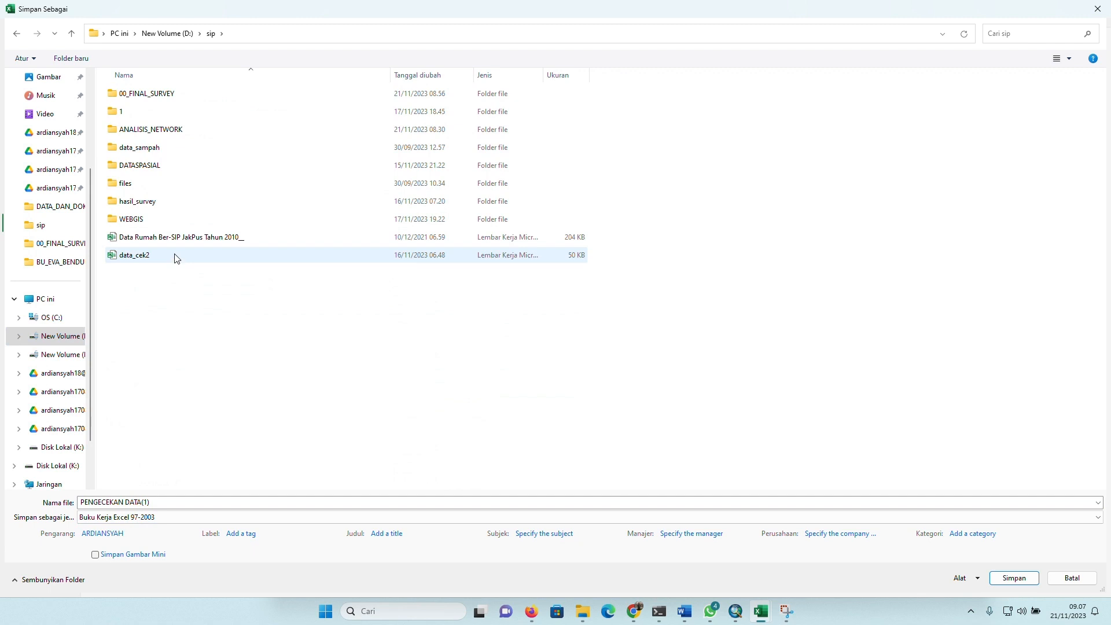
{"action": "double_click", "coordinate": [168, 98]}
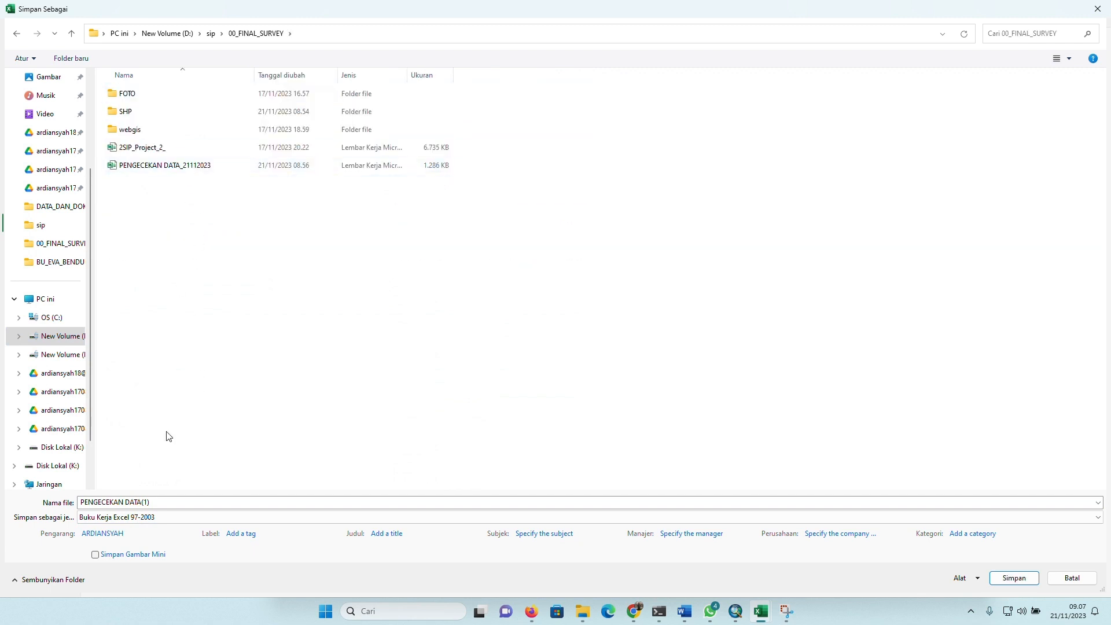
{"action": "left_click", "coordinate": [157, 501]}
{"action": "type", "text": "data_lahan"}
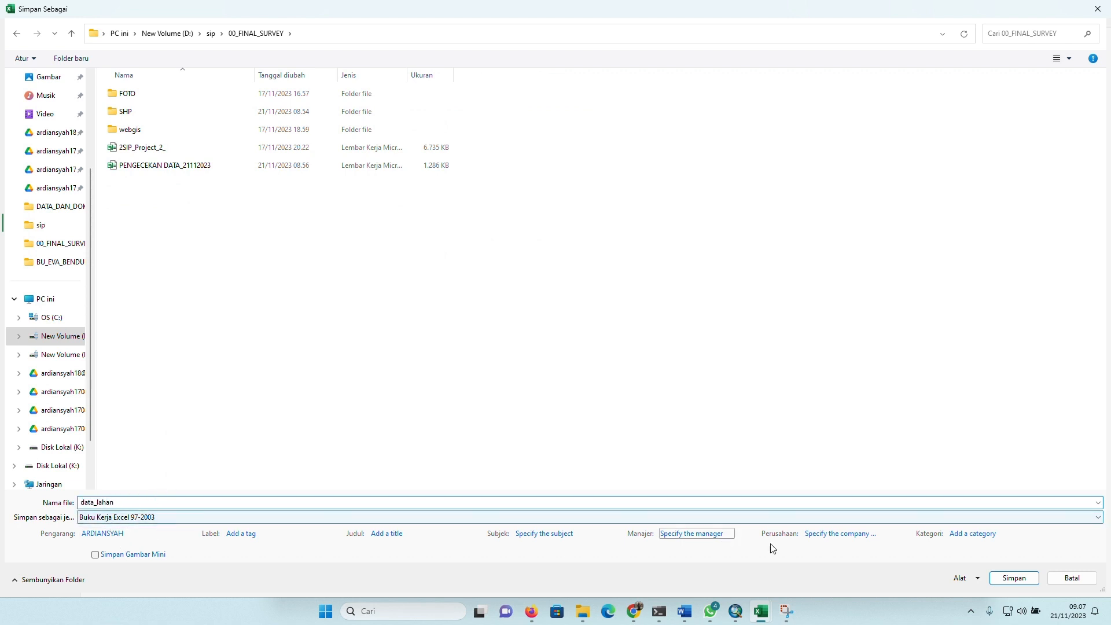
{"action": "left_click", "coordinate": [1007, 578]}
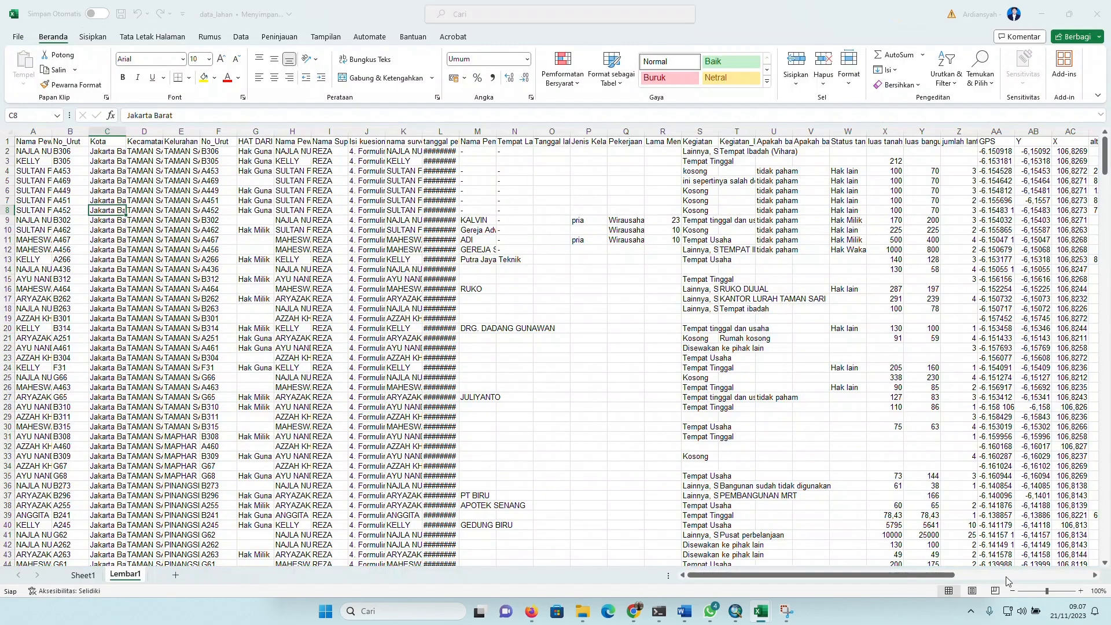
{"action": "left_click", "coordinate": [583, 377]}
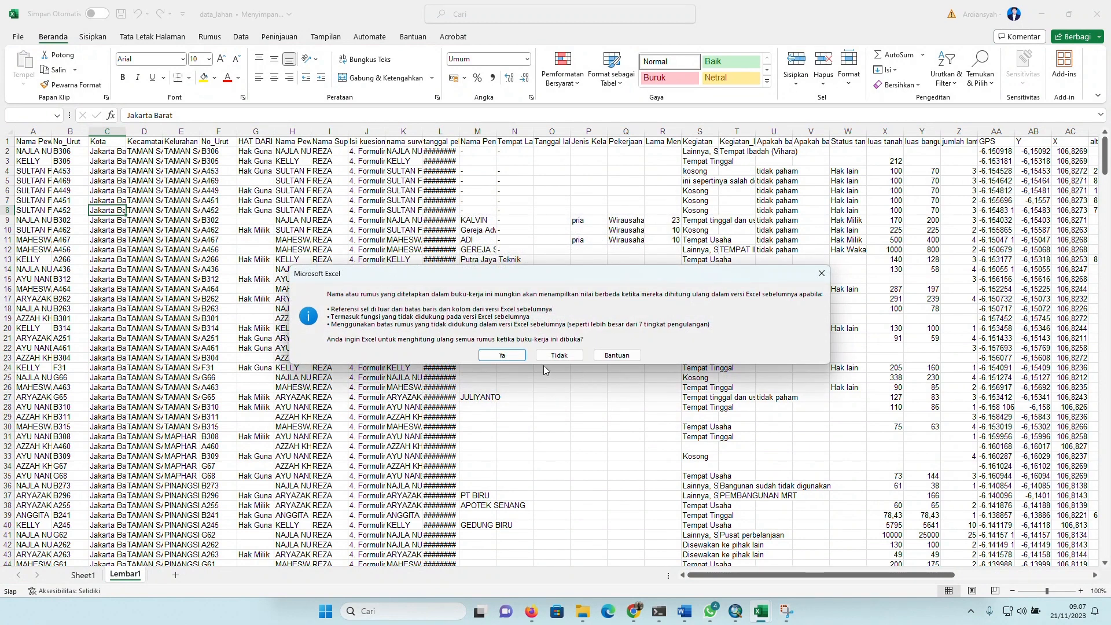
{"action": "left_click", "coordinate": [519, 360]}
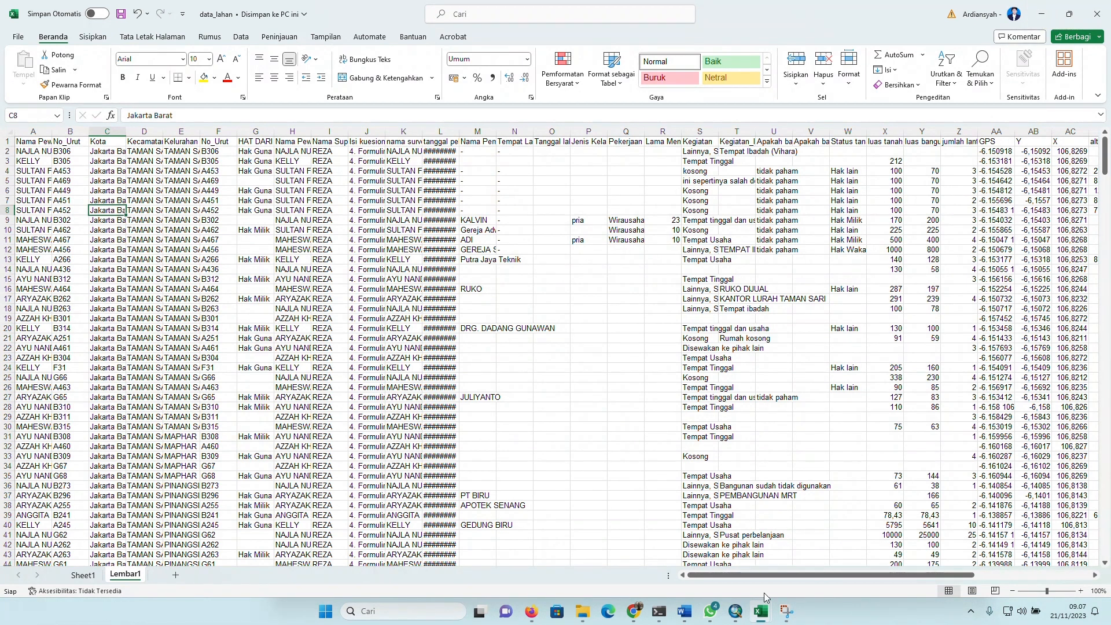
- Switch to the empty ArcMap document and open data_lahan.xls from the 00_FINAL_SURVEY folder as the source for adding data
{"action": "mouse_move", "coordinate": [737, 622]}
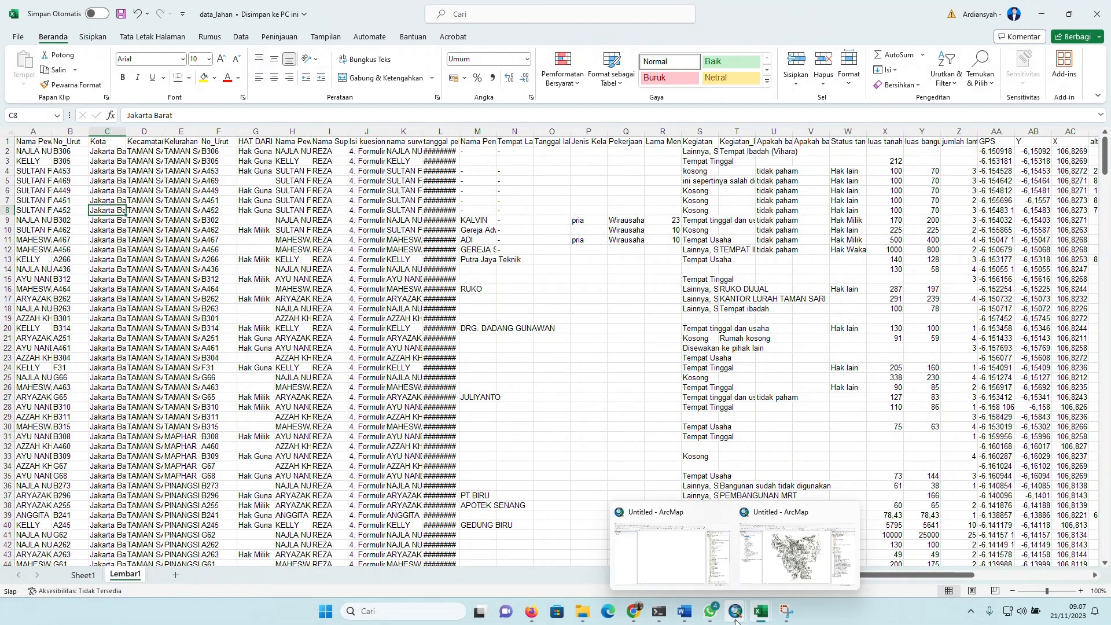
{"action": "left_click", "coordinate": [675, 578]}
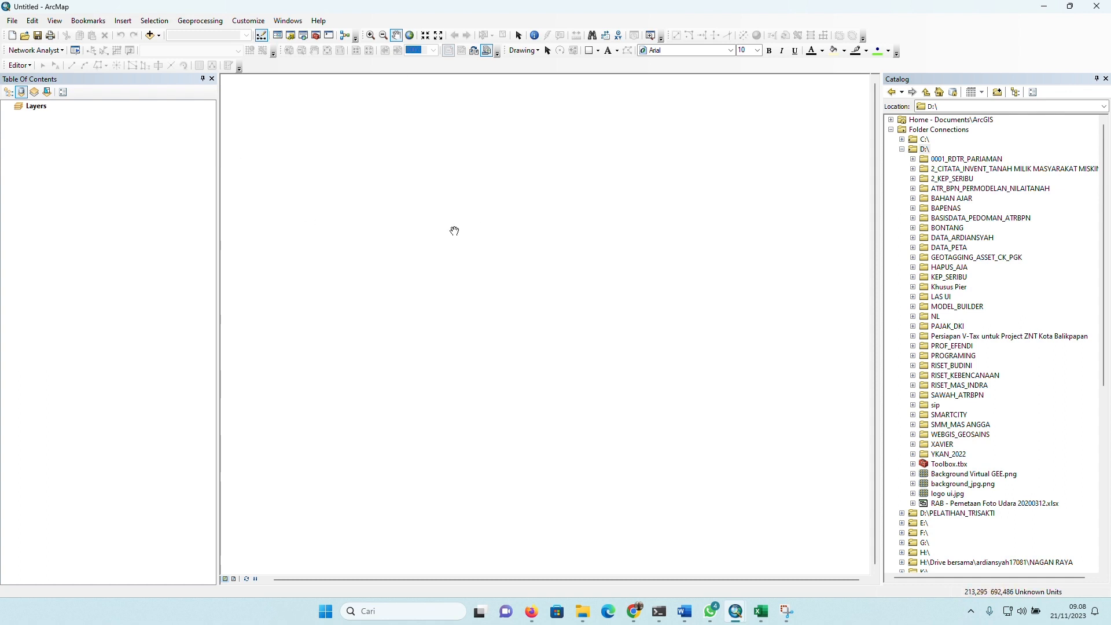
{"action": "left_click", "coordinate": [149, 36]}
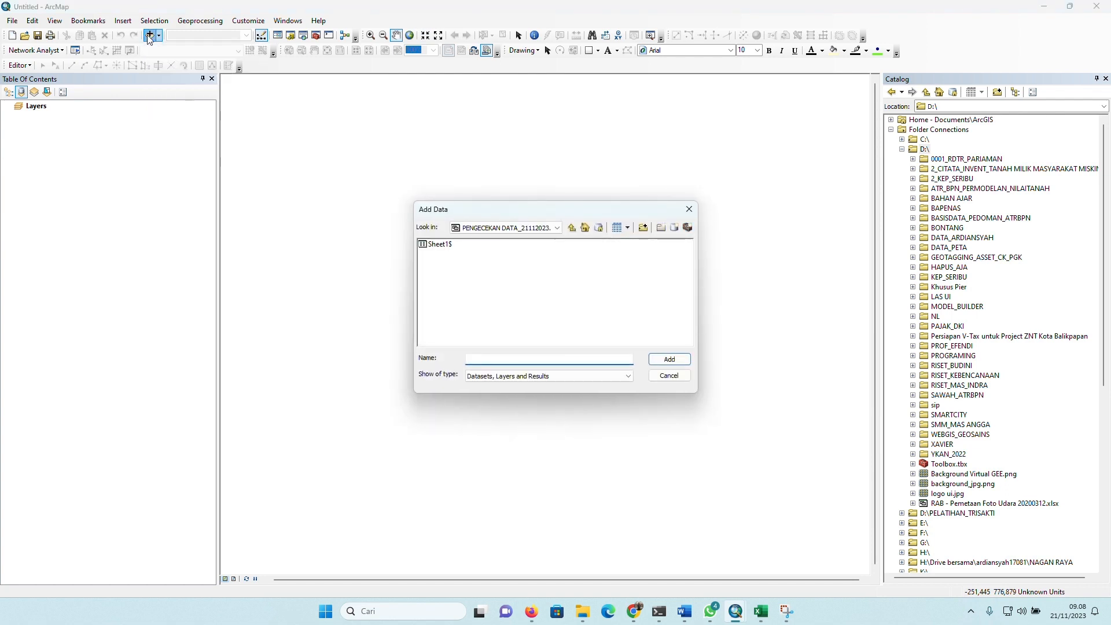
{"action": "left_click", "coordinate": [570, 228]}
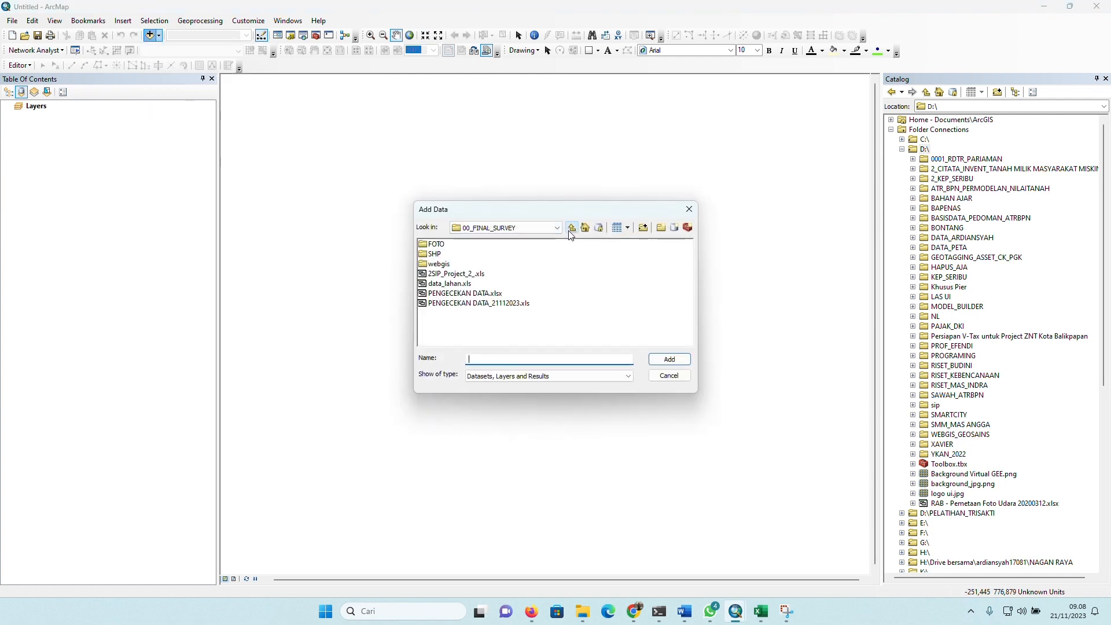
{"action": "double_click", "coordinate": [445, 284]}
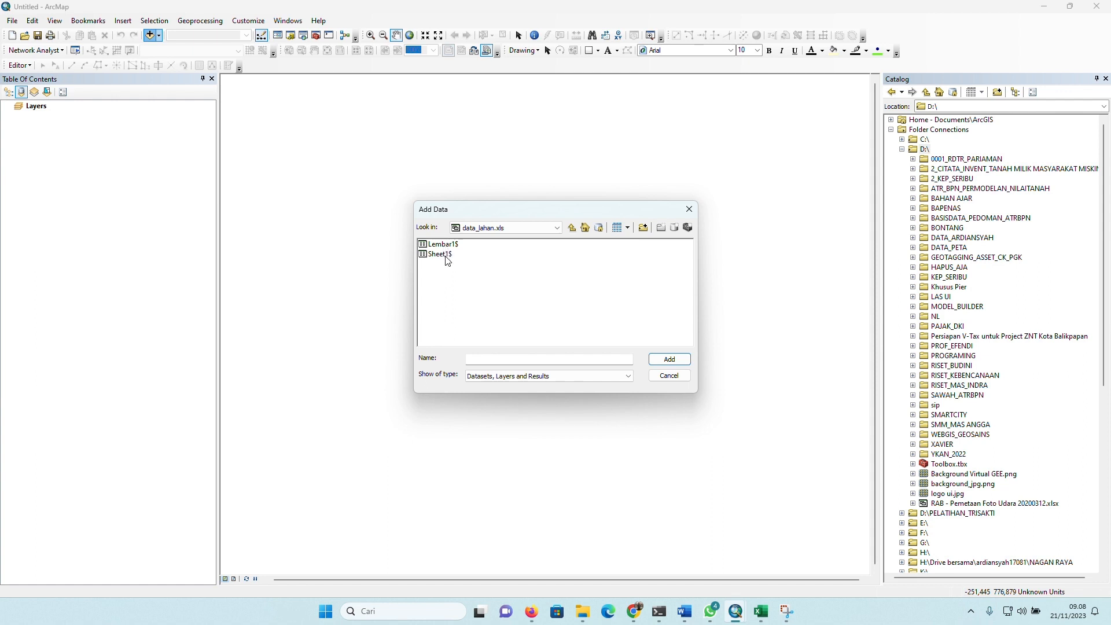
- Check the values-only sheet's name in the Excel workbook and add the Lembar1$ table to the map in ArcMap
{"action": "left_click", "coordinate": [446, 259]}
{"action": "left_click", "coordinate": [758, 610]}
{"action": "left_click", "coordinate": [812, 582]}
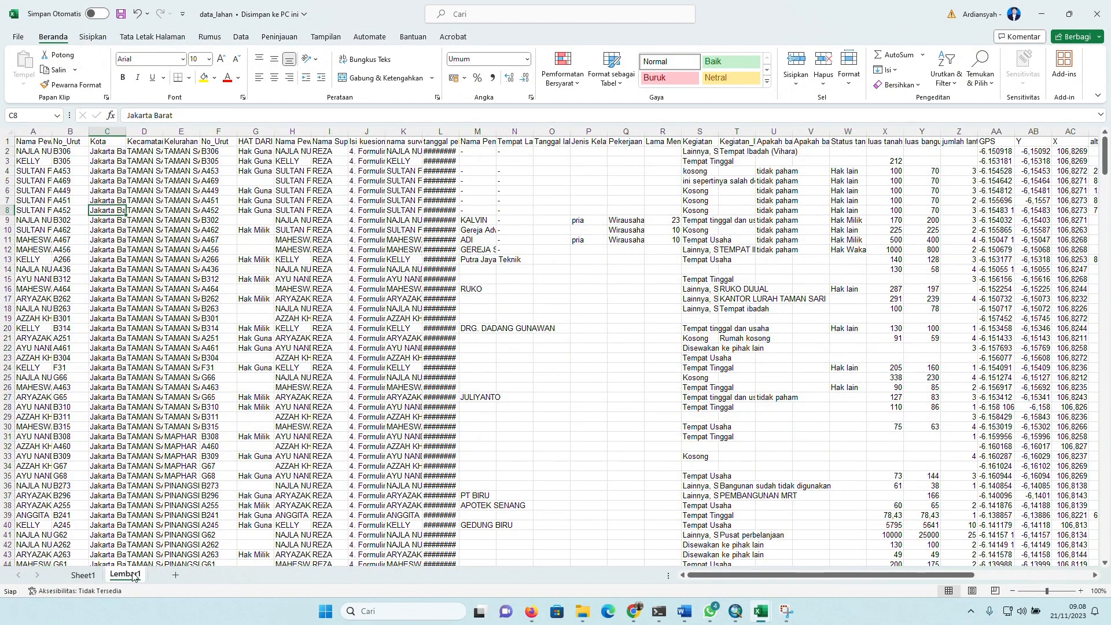
{"action": "left_click", "coordinate": [1037, 15]}
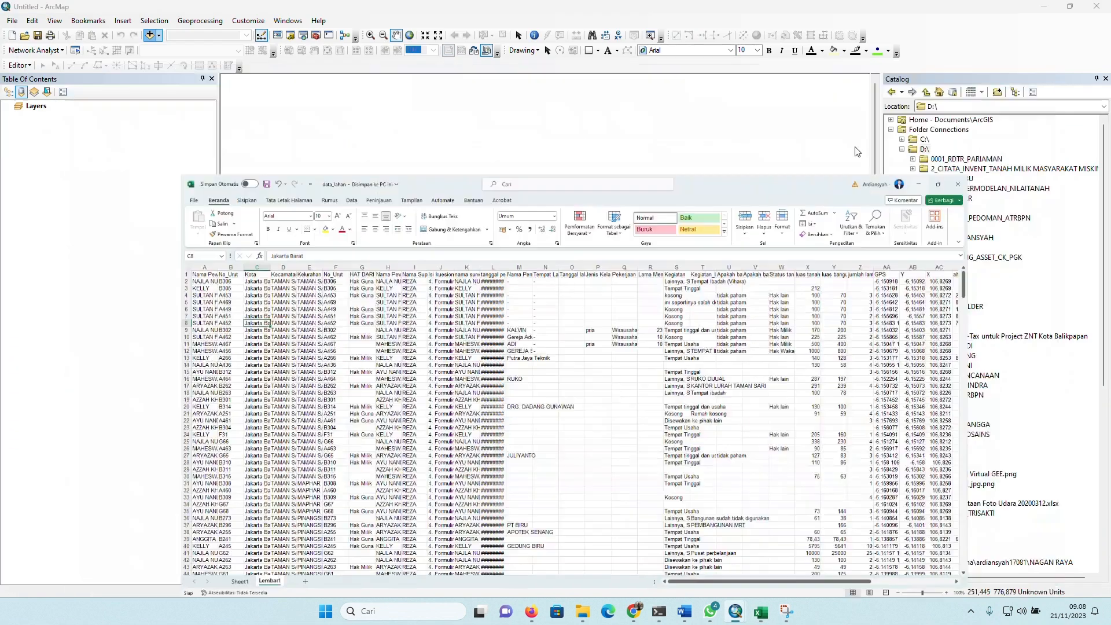
{"action": "left_click", "coordinate": [446, 245]}
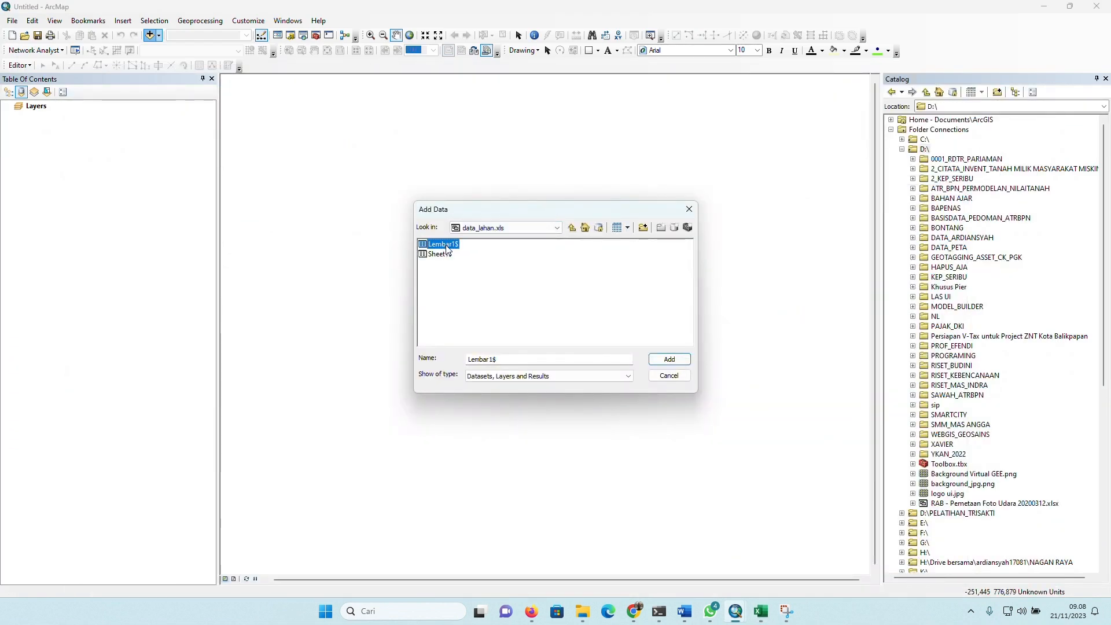
{"action": "left_click", "coordinate": [442, 256]}
{"action": "left_click", "coordinate": [660, 359]}
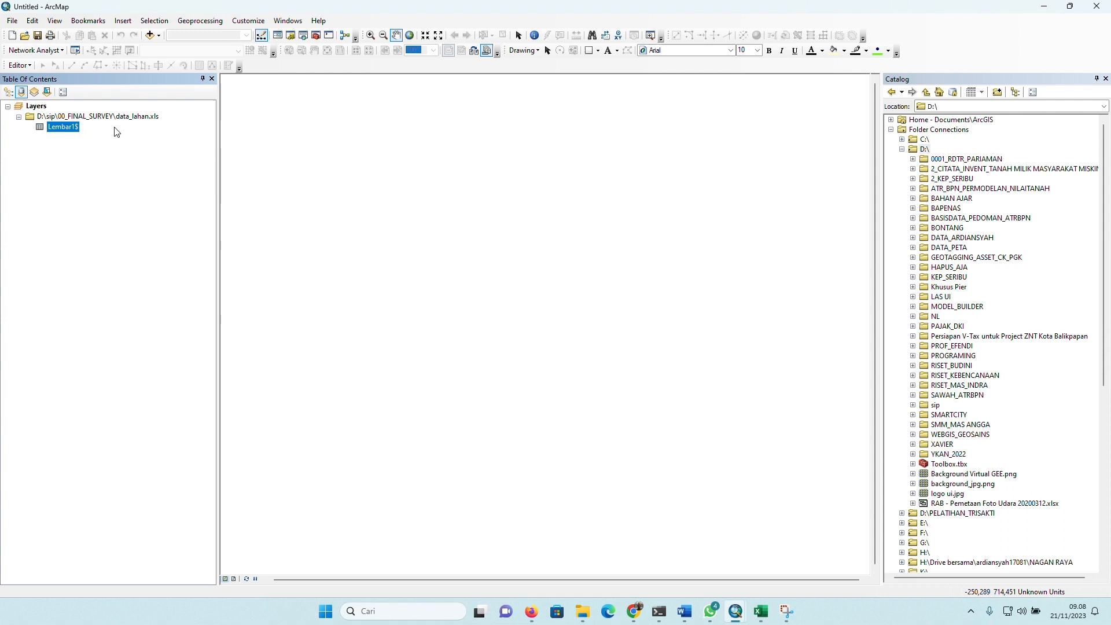
- Start Display XY Data for the Lembar1$ table, using X as the X field and Y as the Y field
{"action": "right_click", "coordinate": [72, 129]}
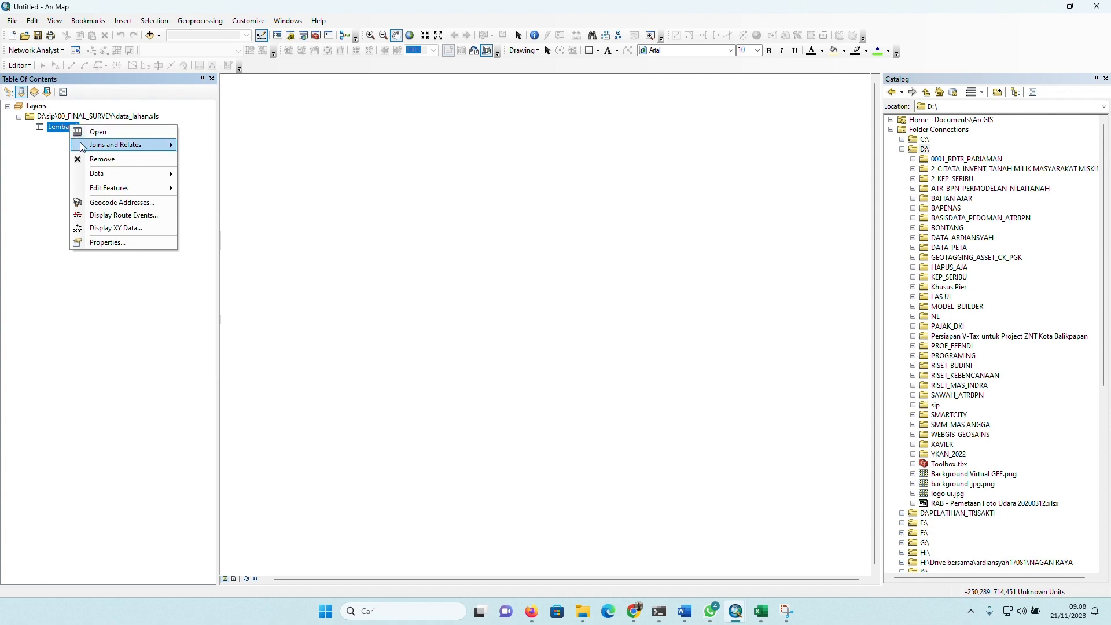
{"action": "left_click", "coordinate": [126, 229]}
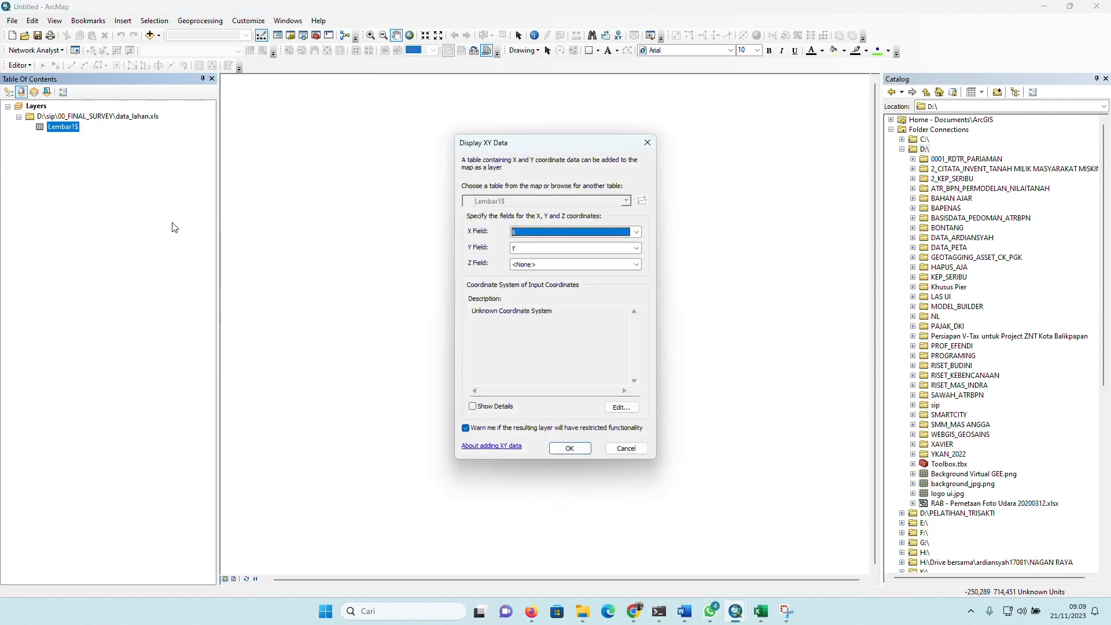
{"action": "left_click_drag", "start_coordinate": [565, 143], "coordinate": [366, 161]}
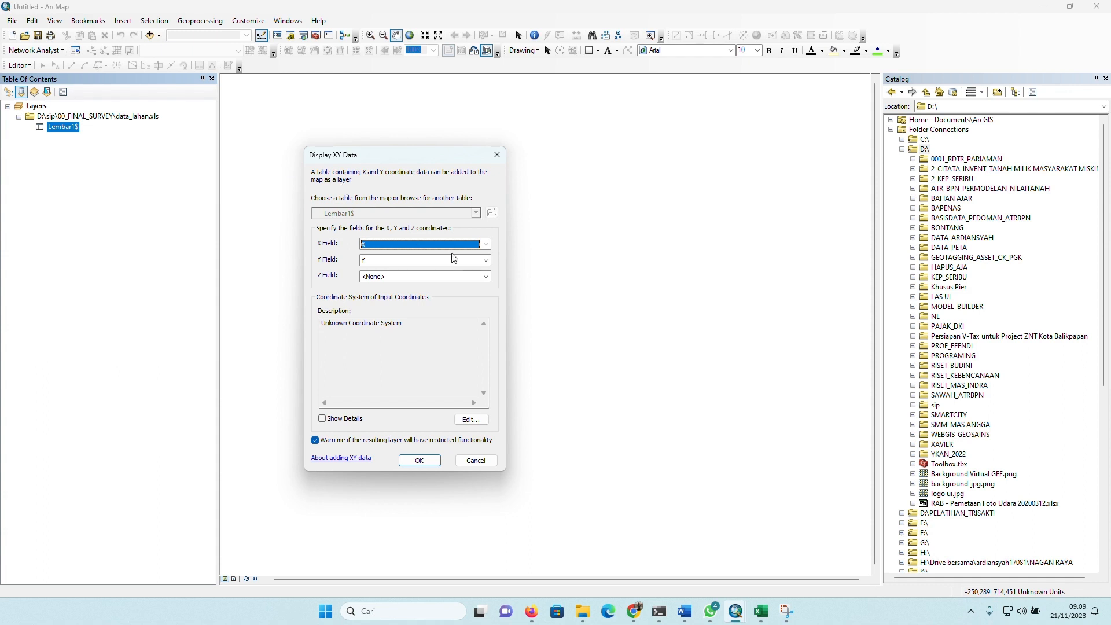
{"action": "left_click", "coordinate": [468, 244]}
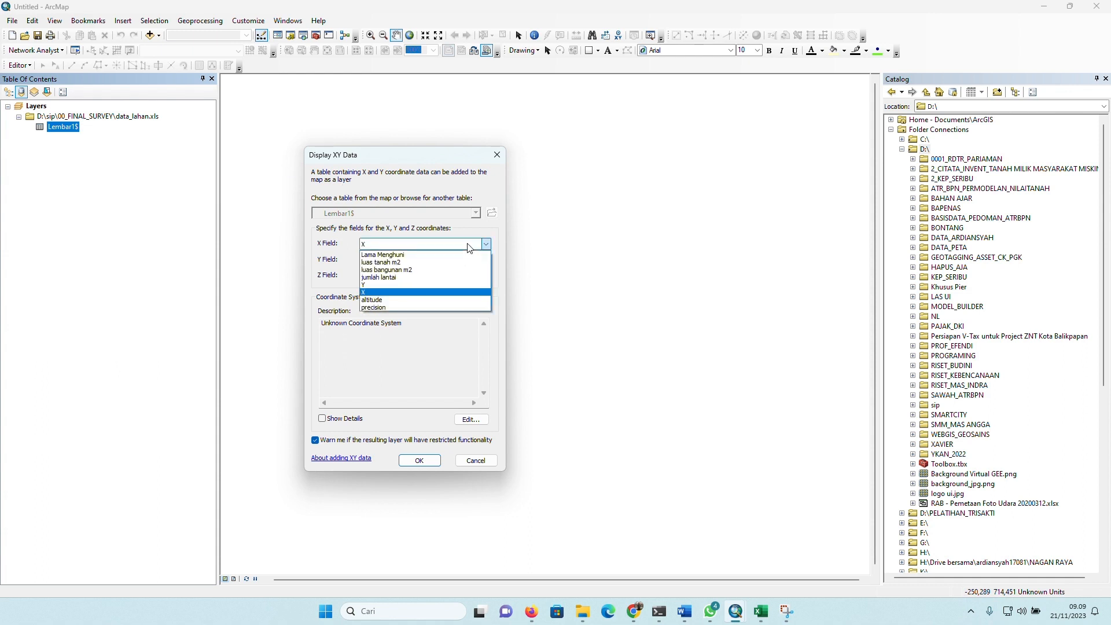
{"action": "left_click", "coordinate": [431, 297]}
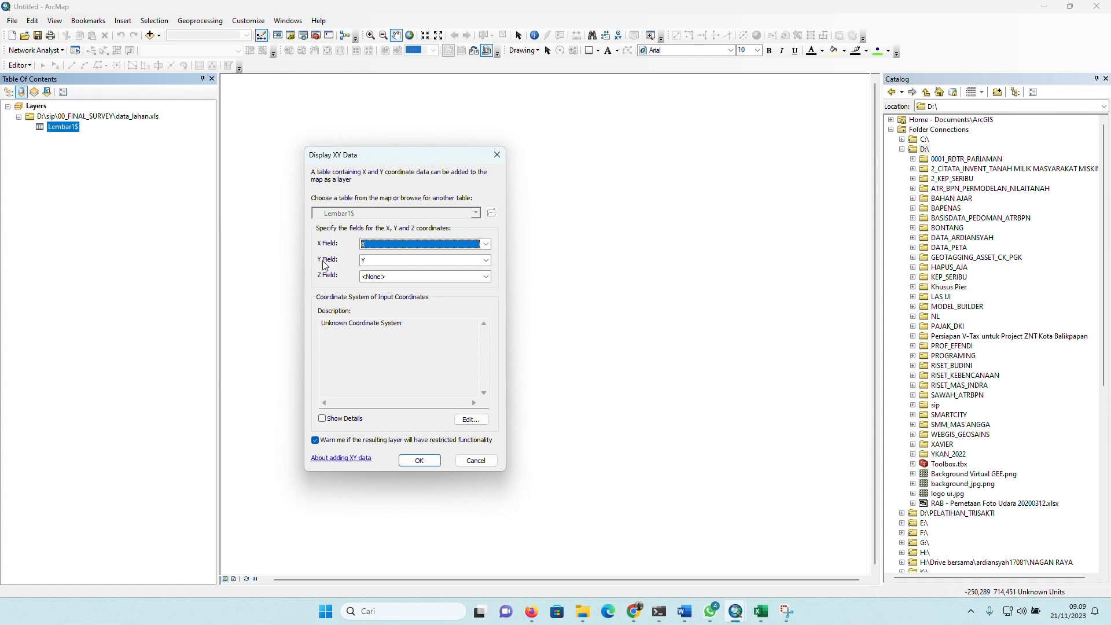
{"action": "left_click", "coordinate": [390, 262]}
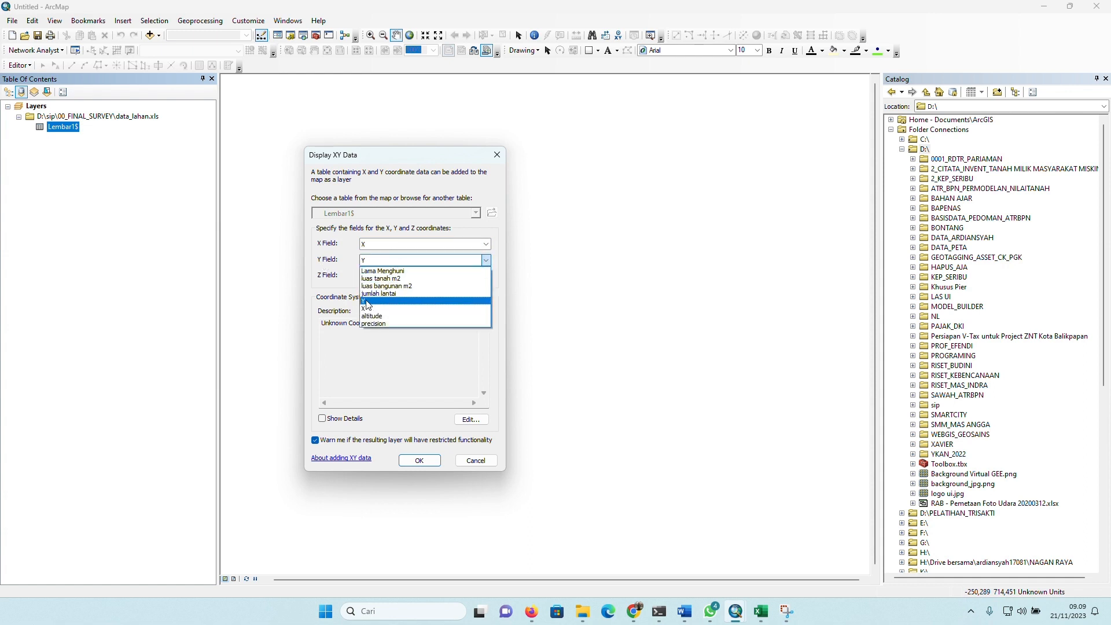
{"action": "left_click", "coordinate": [367, 303]}
{"action": "left_click", "coordinate": [375, 264]}
{"action": "left_click", "coordinate": [375, 261]}
{"action": "left_click", "coordinate": [376, 247]}
{"action": "left_click", "coordinate": [377, 248]}
{"action": "left_click", "coordinate": [377, 260]}
{"action": "left_click", "coordinate": [386, 302]}
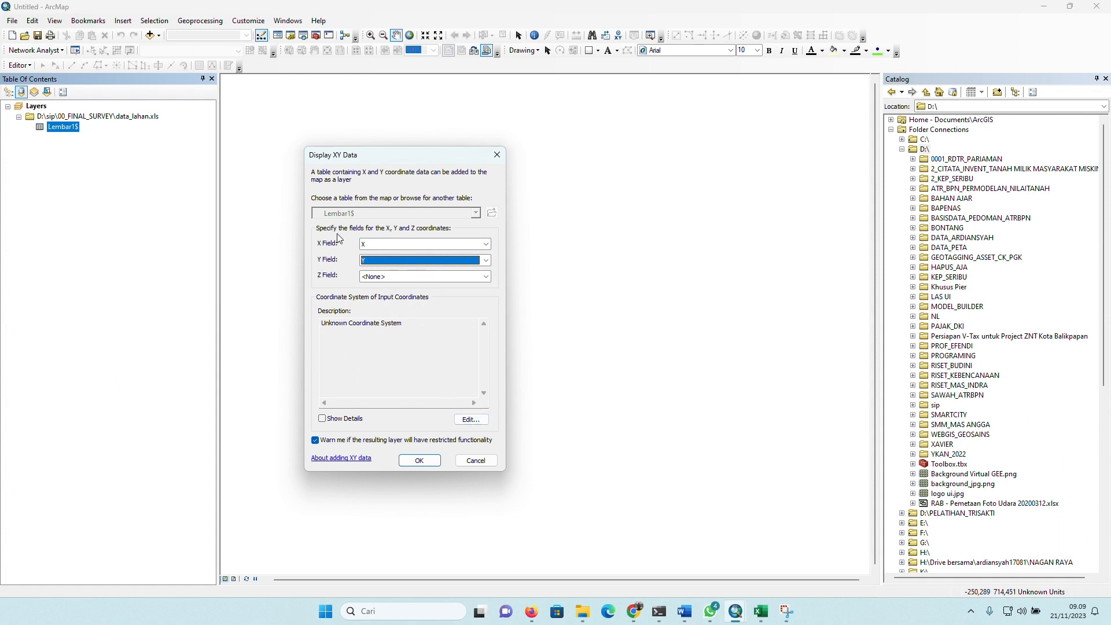
- Assign the WGS 1984 geographic coordinate system to the input coordinates and create the XY point layer
{"action": "left_click", "coordinate": [470, 420]}
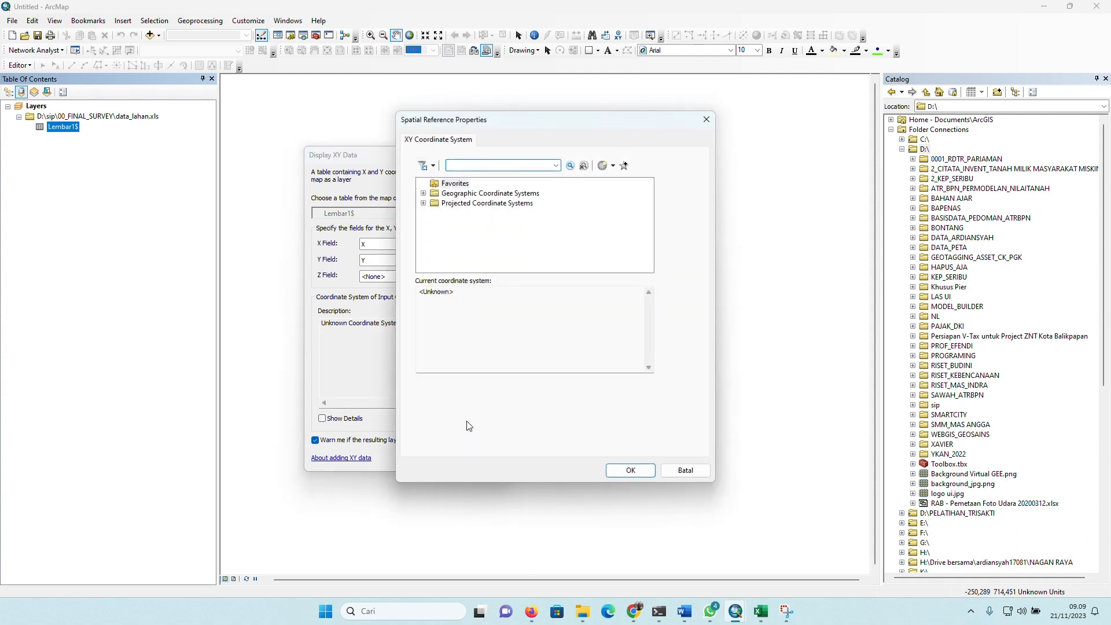
{"action": "left_click", "coordinate": [424, 193]}
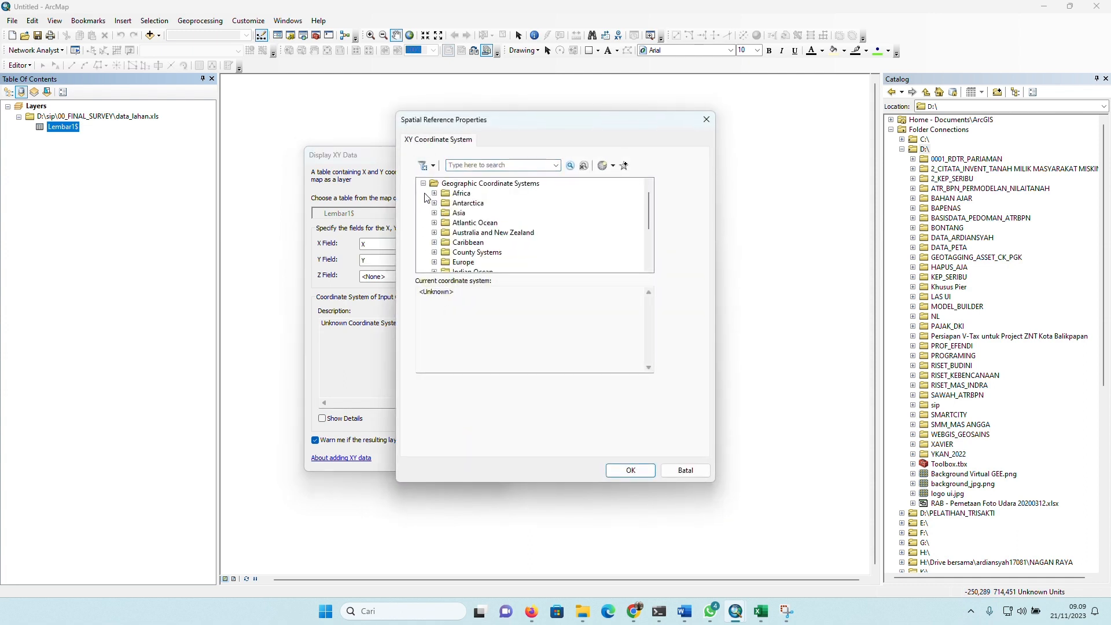
{"action": "scroll", "coordinate": [458, 208], "scroll_direction": "down", "scroll_amount": 3}
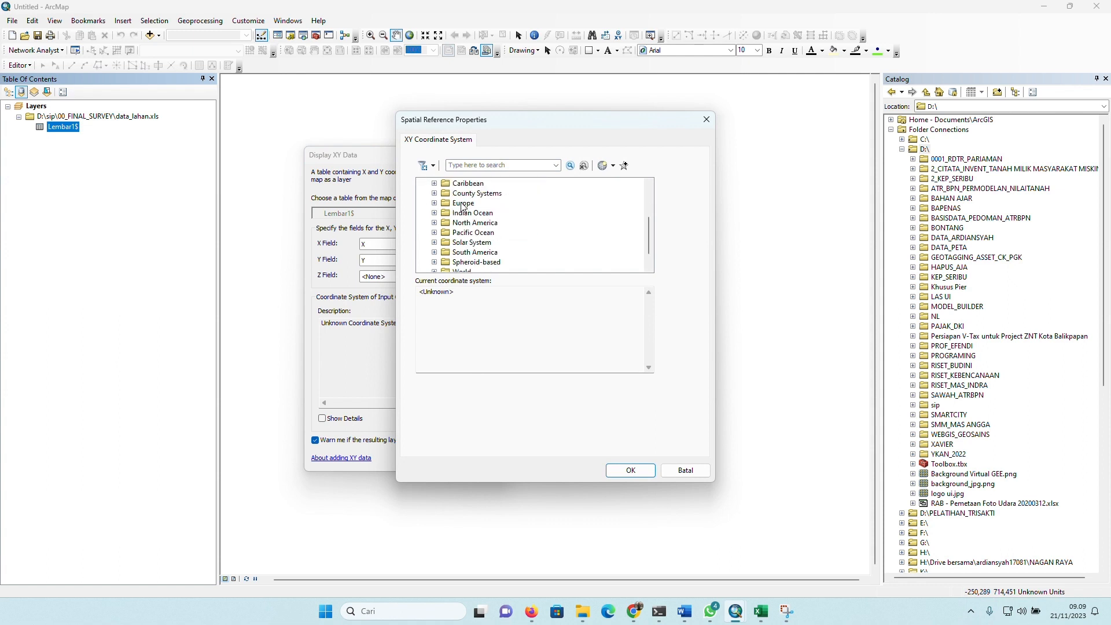
{"action": "left_click", "coordinate": [435, 252]}
{"action": "scroll", "coordinate": [464, 236], "scroll_direction": "down", "scroll_amount": 1}
{"action": "scroll", "coordinate": [464, 236], "scroll_direction": "down", "scroll_amount": 3}
{"action": "left_click", "coordinate": [485, 253]}
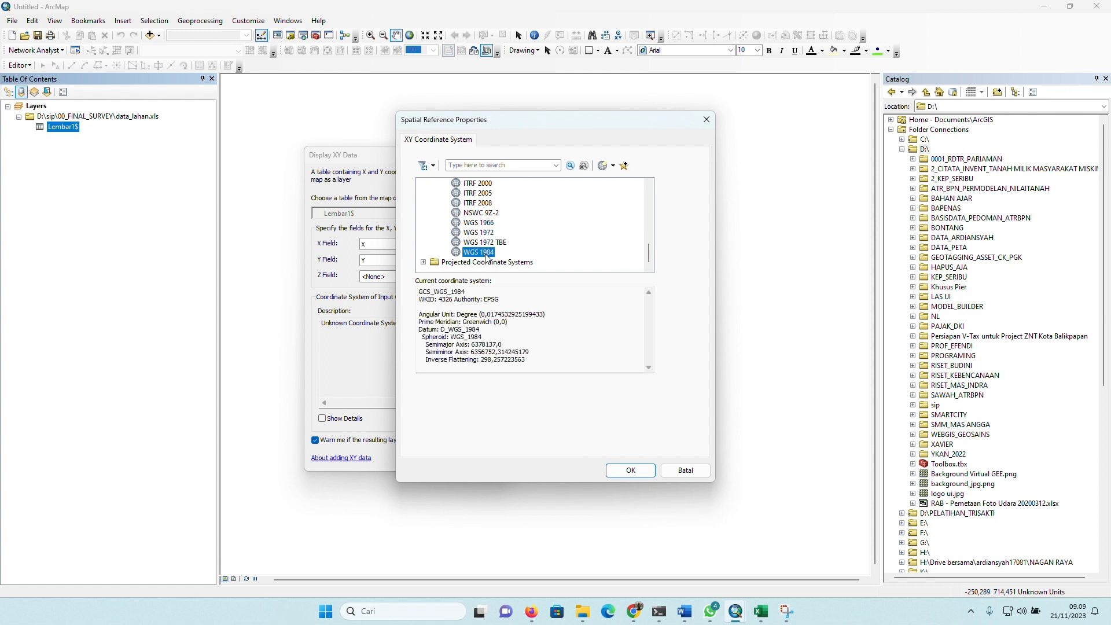
{"action": "left_click", "coordinate": [631, 470]}
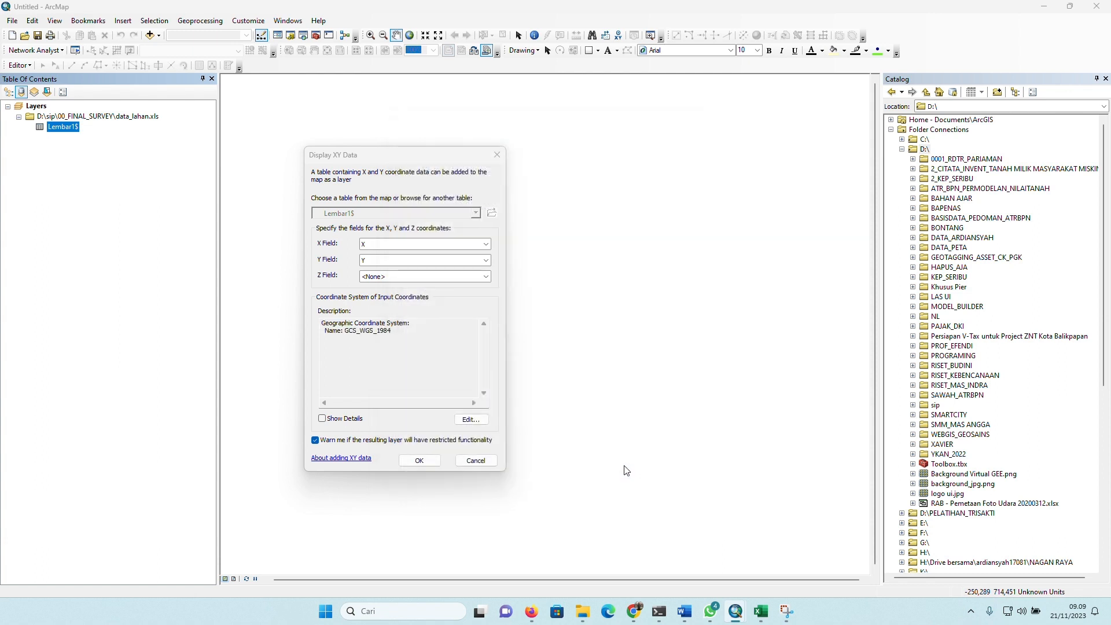
{"action": "left_click", "coordinate": [430, 463]}
{"action": "left_click", "coordinate": [595, 365]}
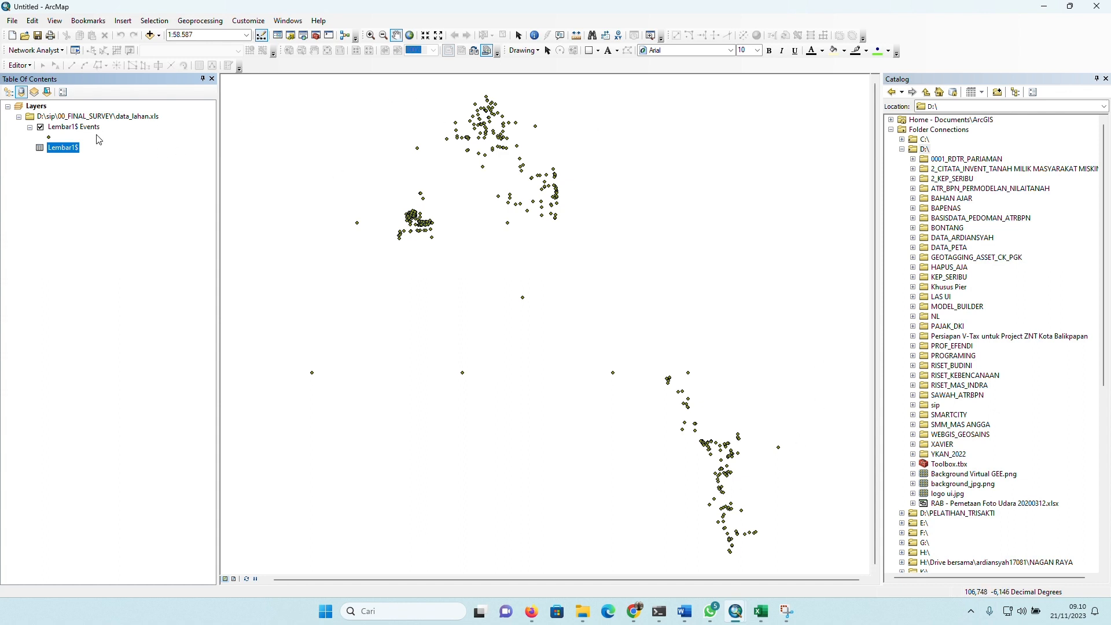
- Export all features of the Lembar1$ Events layer as data_lahan_spasial in F:\HAPUS_AJA and add the result to the map
{"action": "right_click", "coordinate": [79, 147]}
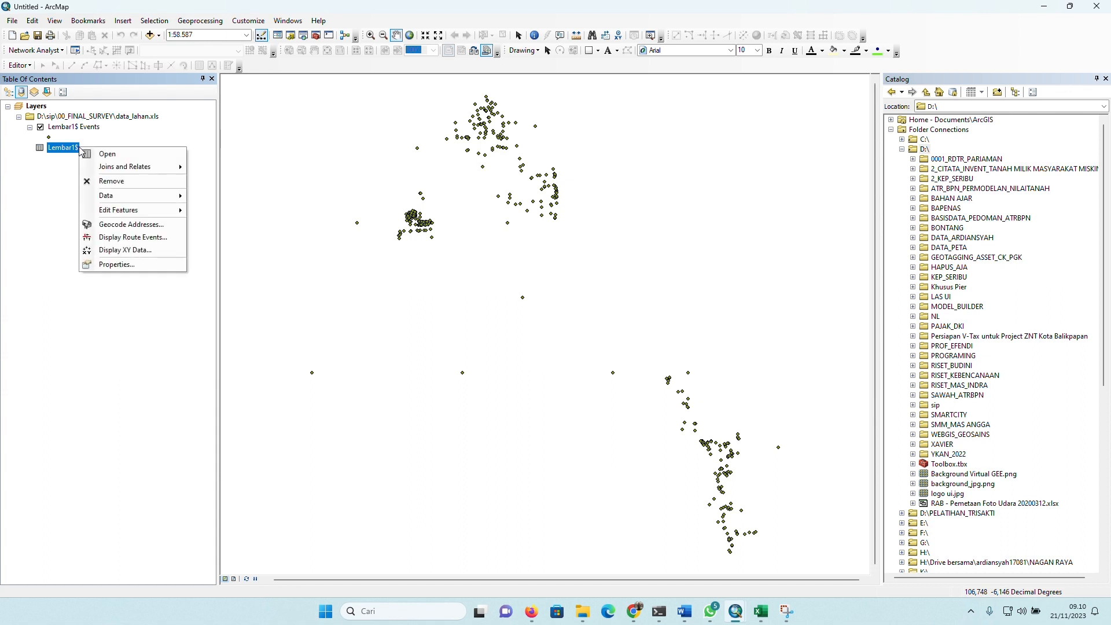
{"action": "right_click", "coordinate": [96, 128]}
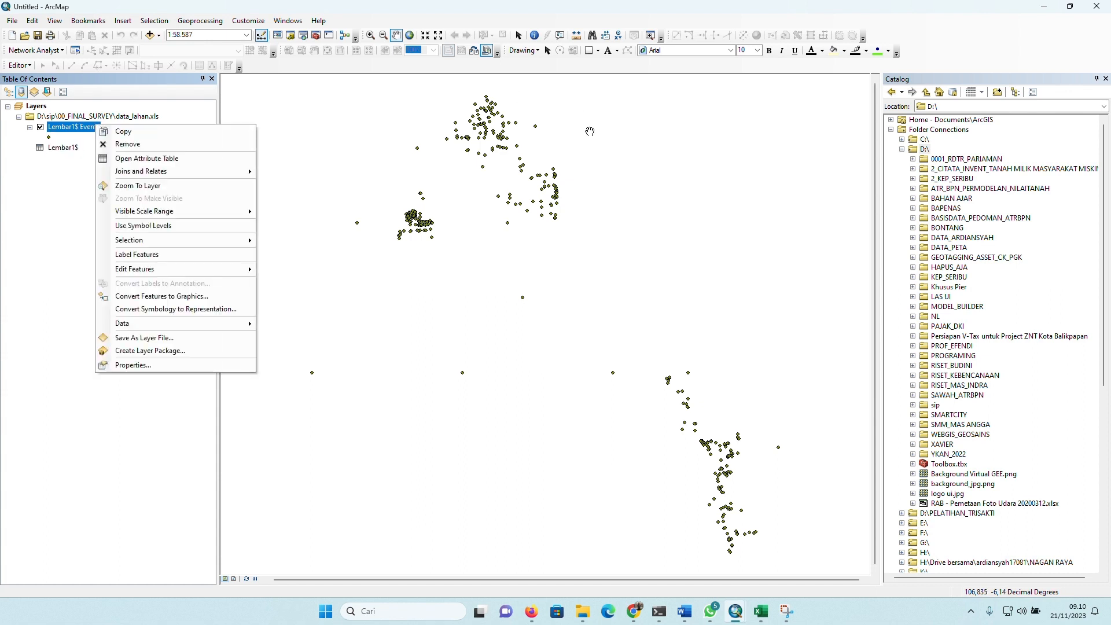
{"action": "right_click", "coordinate": [82, 120]}
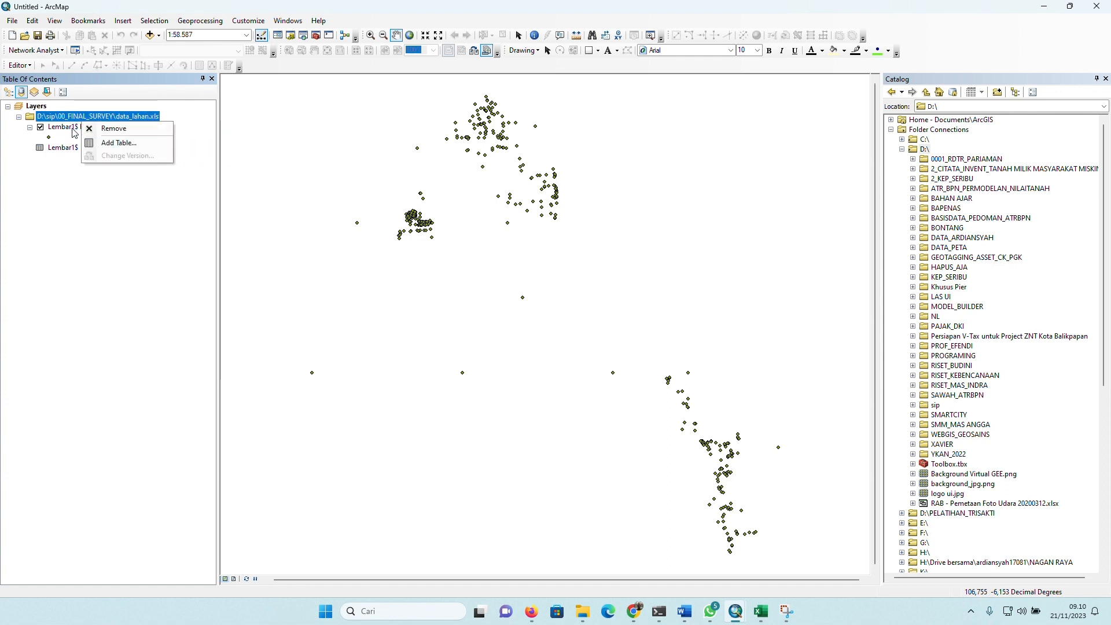
{"action": "right_click", "coordinate": [68, 128]}
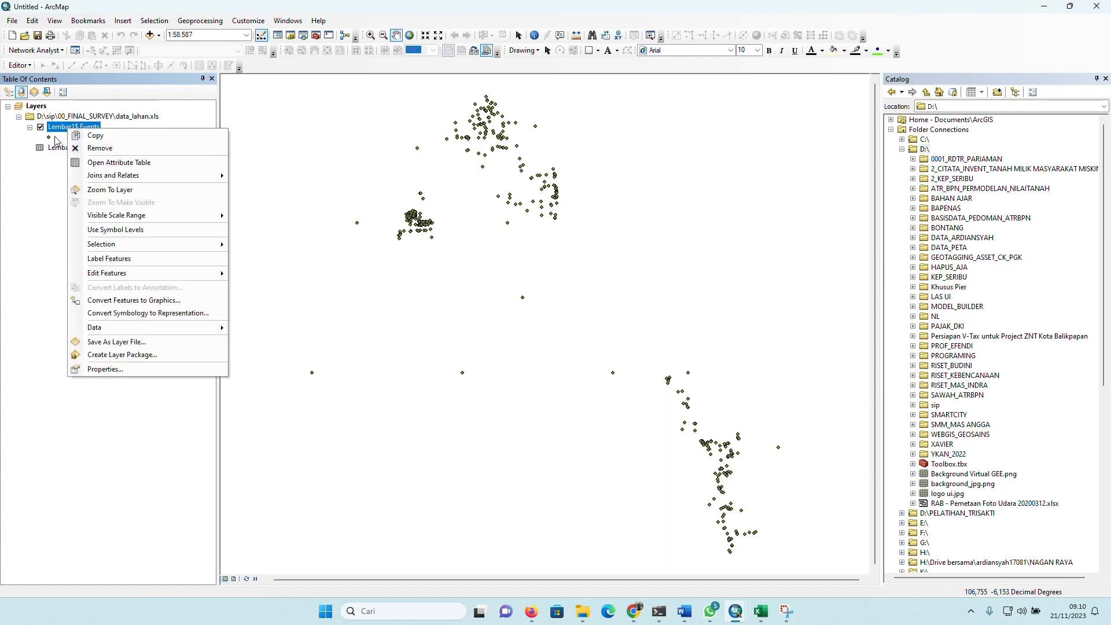
{"action": "mouse_move", "coordinate": [219, 328]}
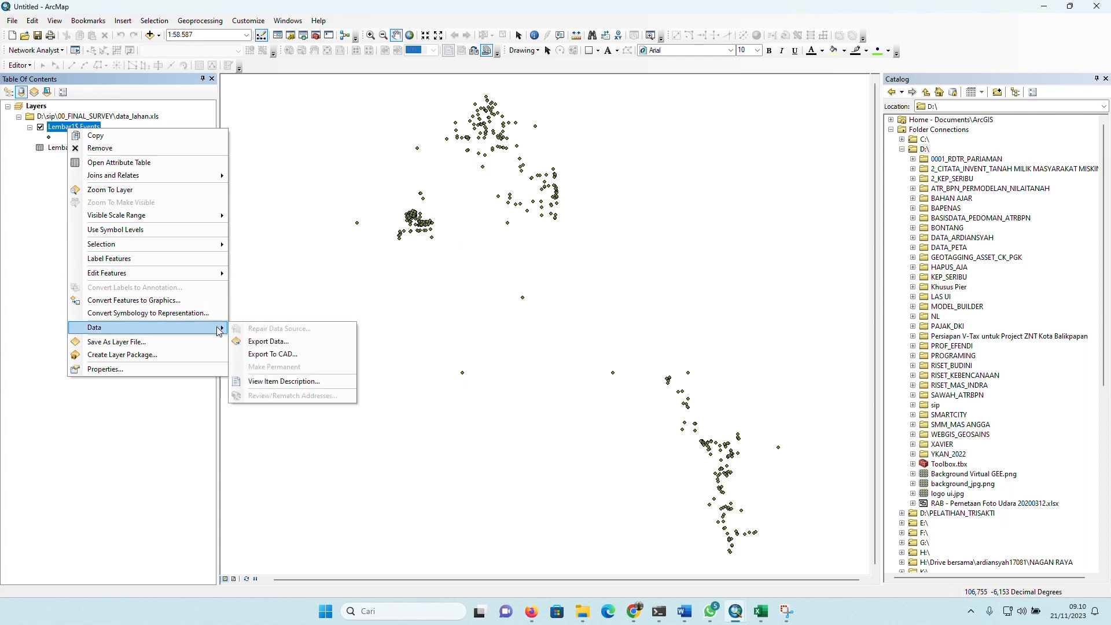
{"action": "left_click", "coordinate": [268, 341]}
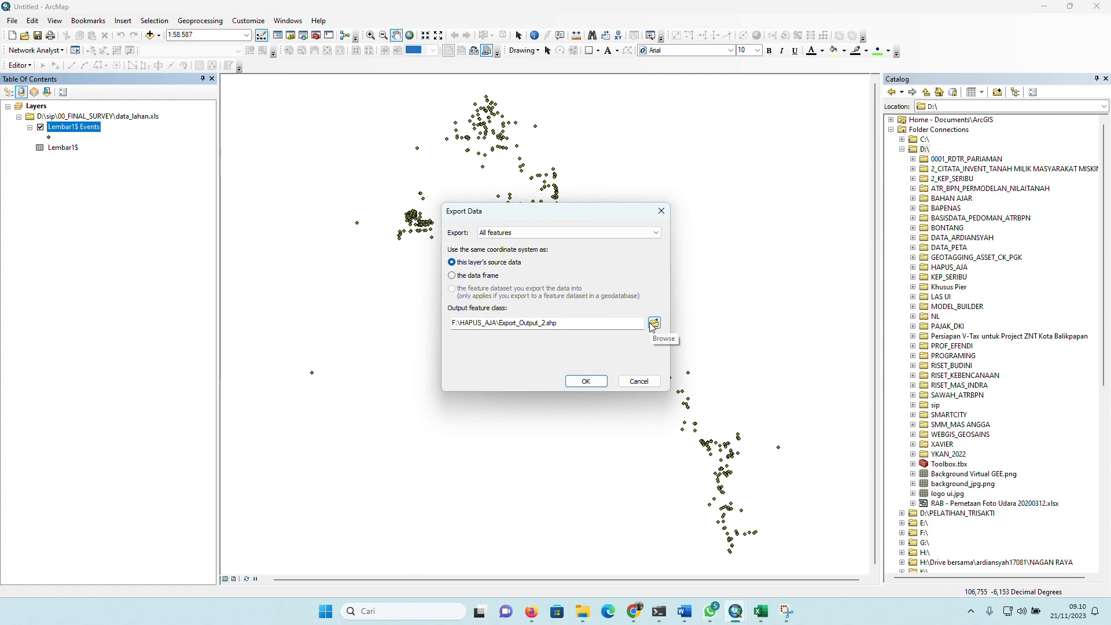
{"action": "left_click_drag", "start_coordinate": [561, 323], "coordinate": [501, 323]}
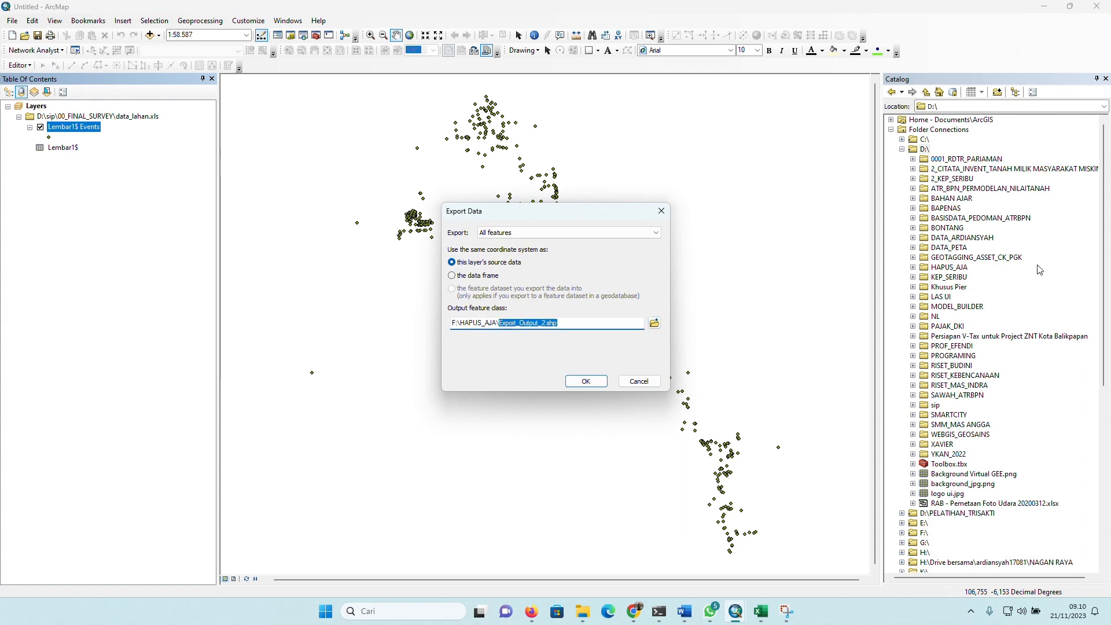
{"action": "key", "text": "BackSpace"}
{"action": "type", "text": "data_la"}
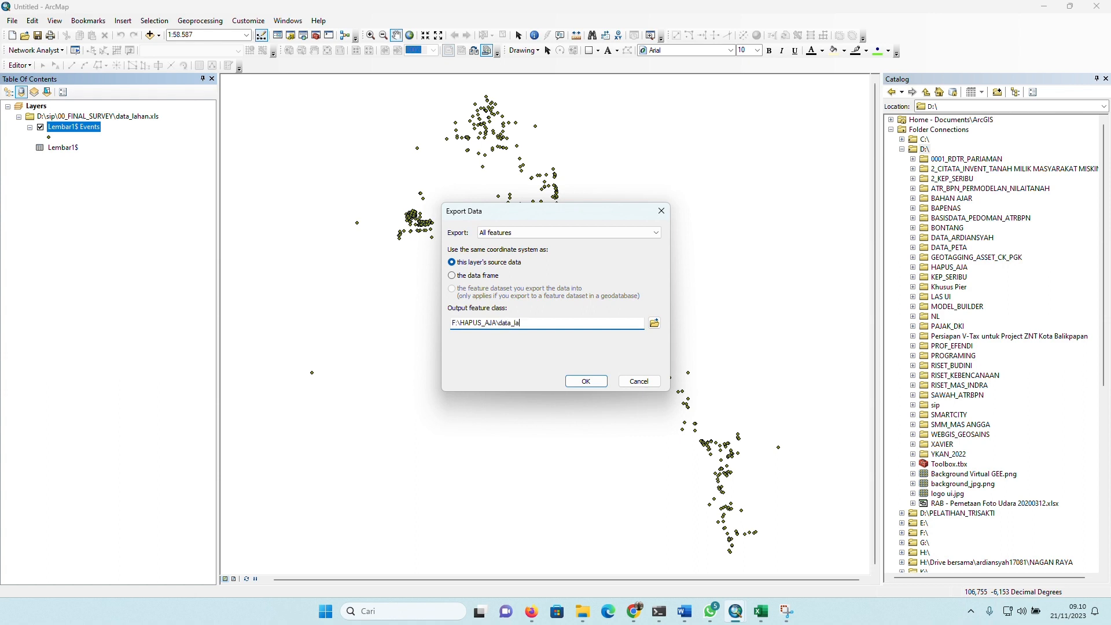
{"action": "type", "text": "han_spasial"}
{"action": "left_click", "coordinate": [590, 381]}
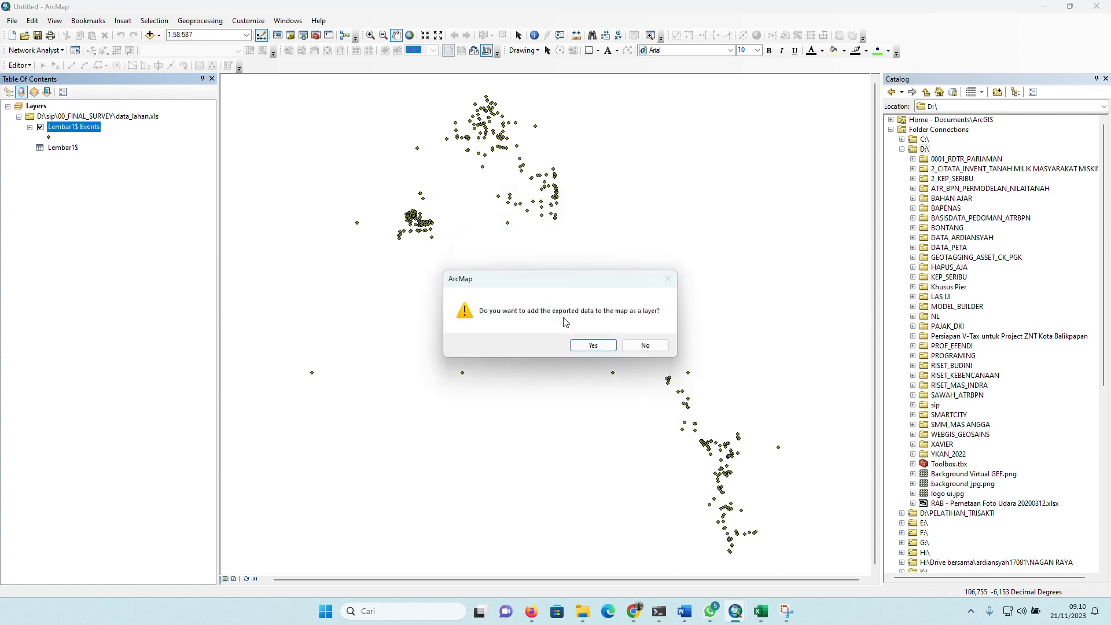
{"action": "left_click", "coordinate": [584, 345]}
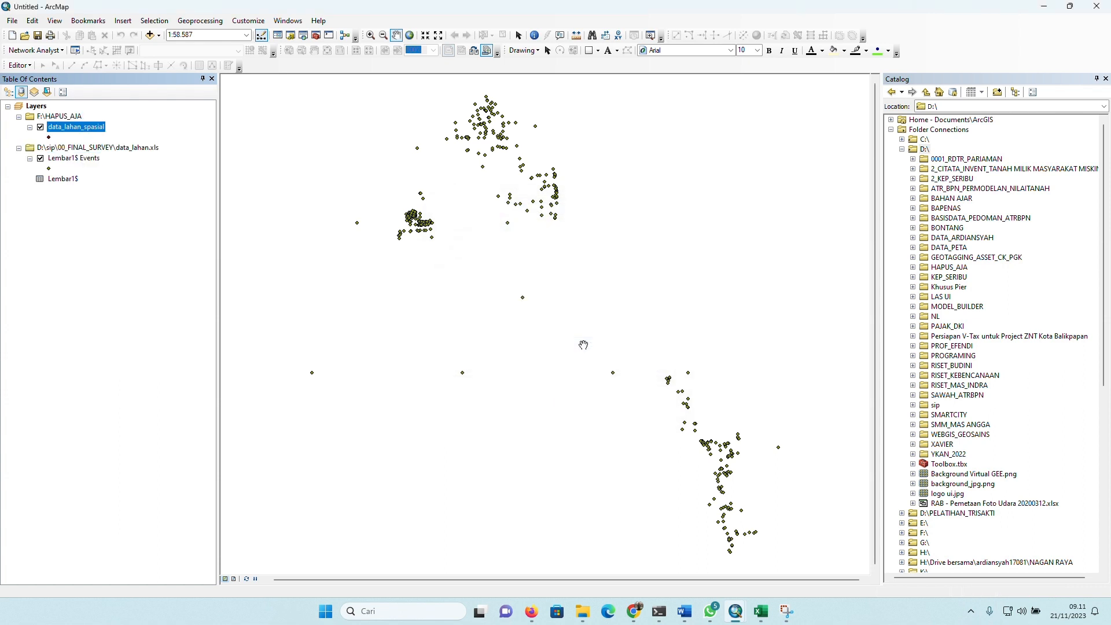
- List the layers by drawing order and remove the Lembar1$ Events layer from the map
{"action": "left_click", "coordinate": [109, 149]}
{"action": "right_click", "coordinate": [108, 148]}
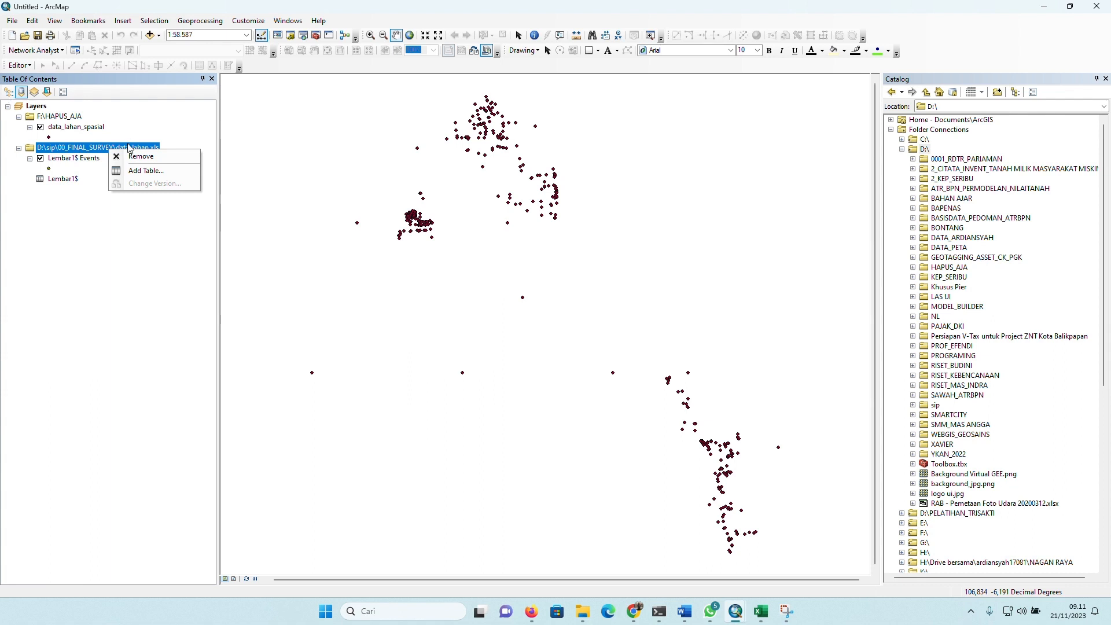
{"action": "left_click", "coordinate": [111, 117]}
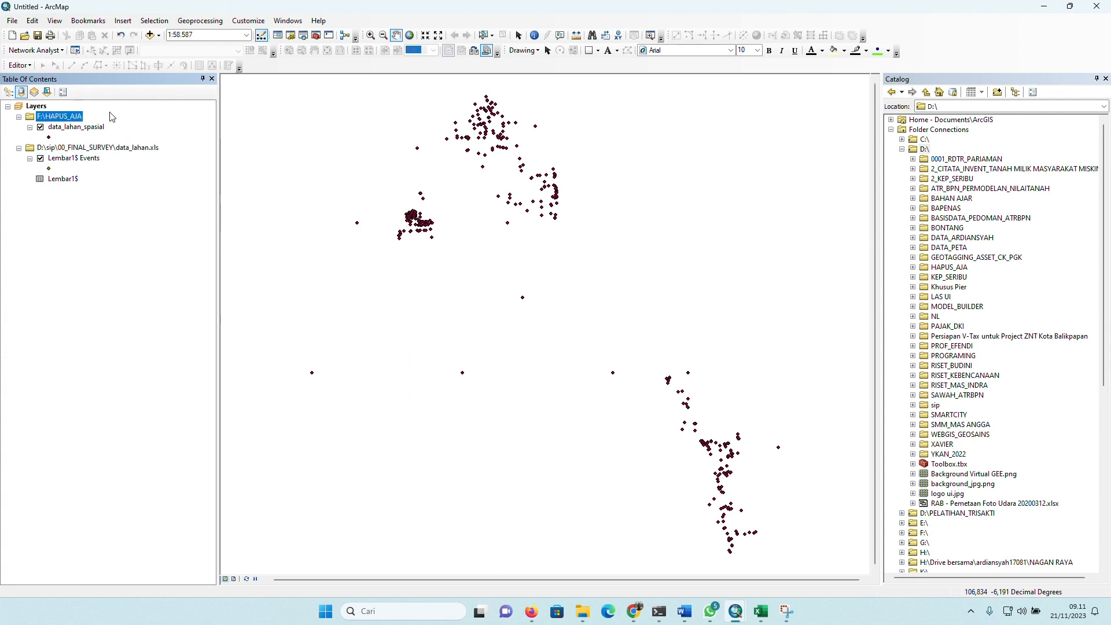
{"action": "left_click", "coordinate": [11, 94]}
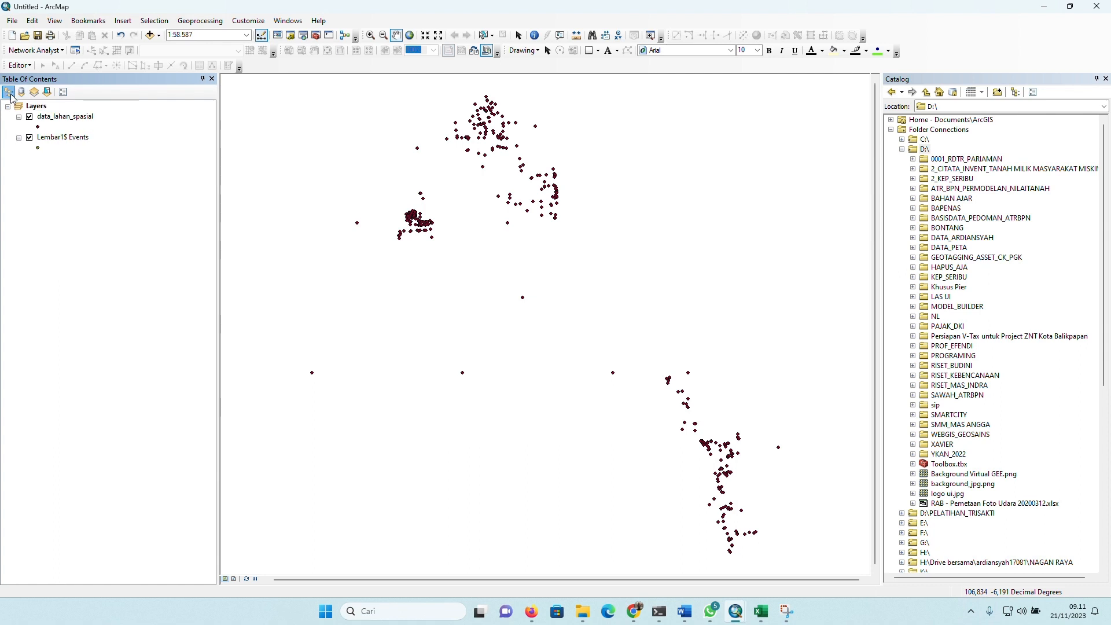
{"action": "right_click", "coordinate": [75, 141]}
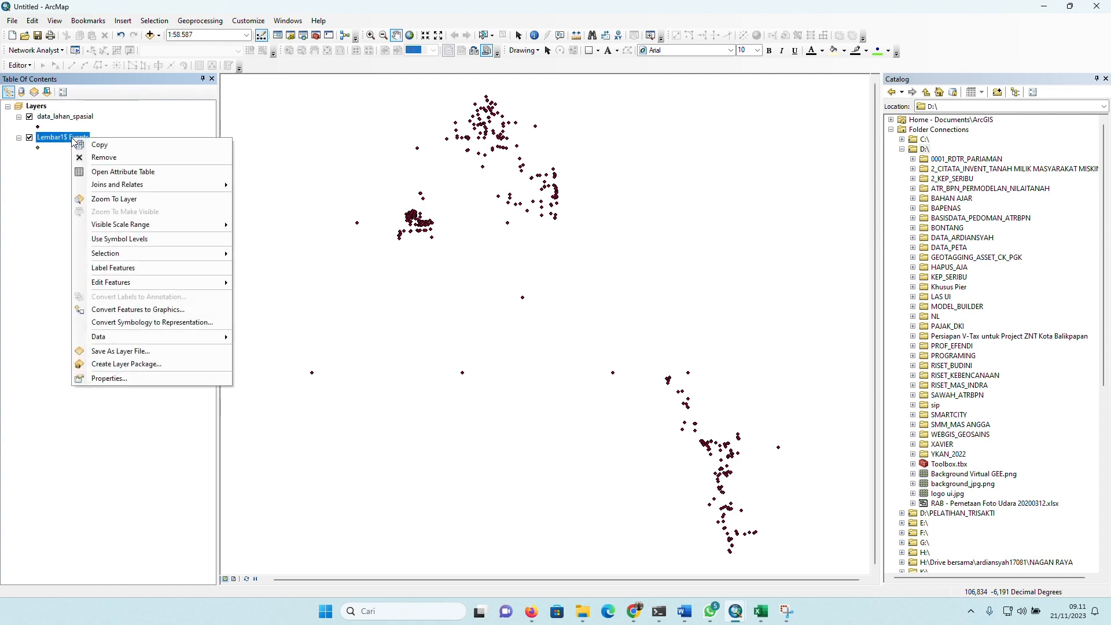
{"action": "left_click", "coordinate": [94, 159]}
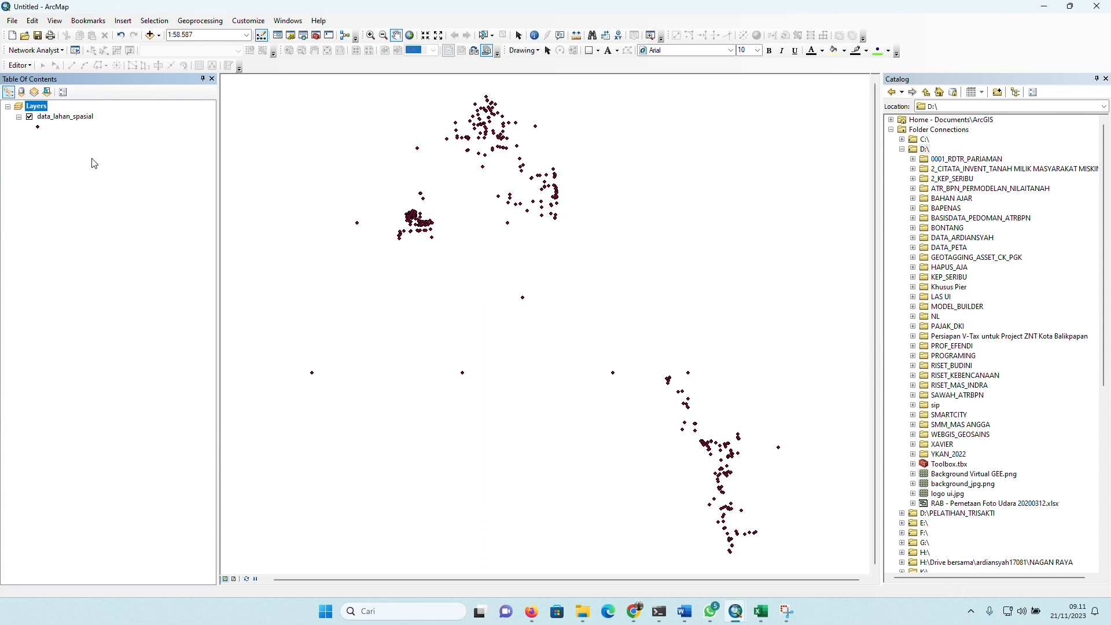
- Add the Google.lyr basemap layer file from the DATA_PETA folder on D: to the map
{"action": "scroll", "coordinate": [498, 208], "scroll_direction": "up", "scroll_amount": 3}
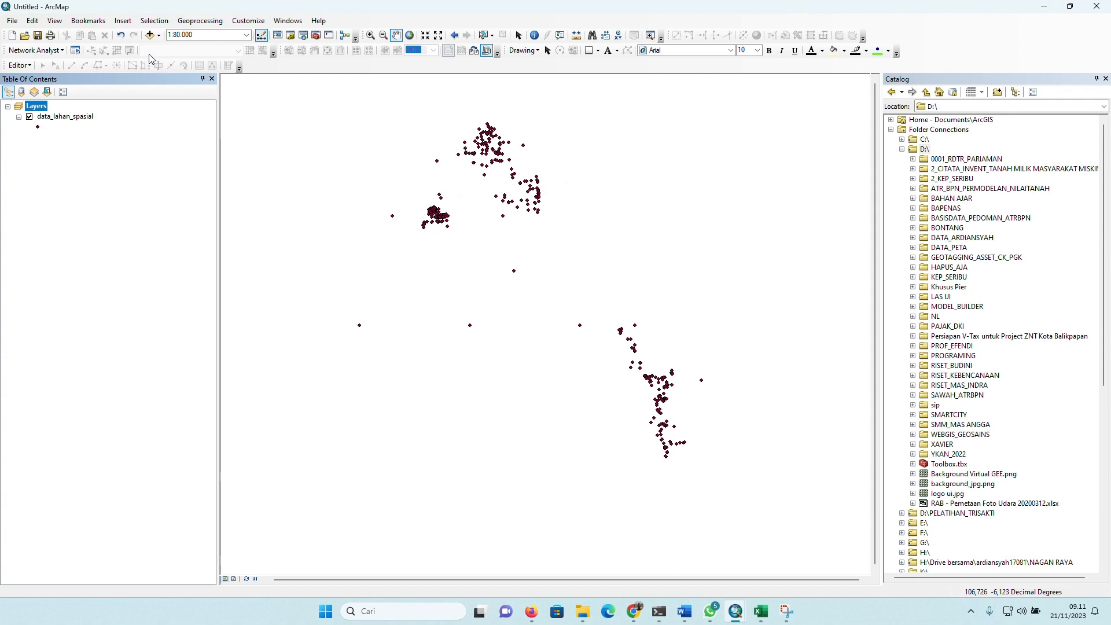
{"action": "left_click", "coordinate": [149, 36]}
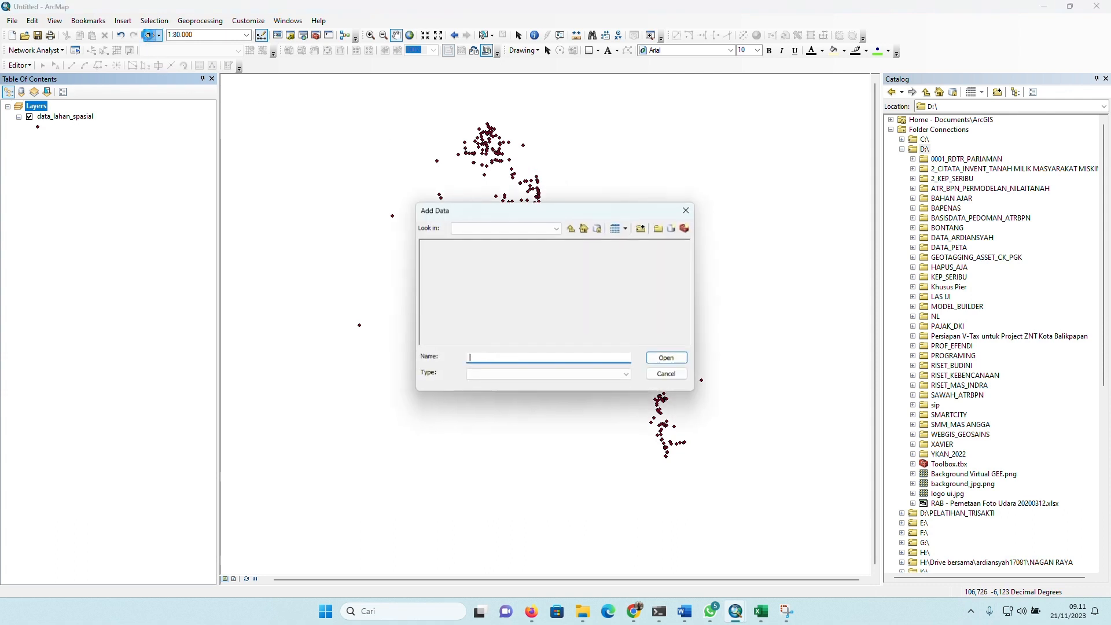
{"action": "left_click", "coordinate": [467, 226]}
{"action": "scroll", "coordinate": [478, 278], "scroll_direction": "up", "scroll_amount": 3}
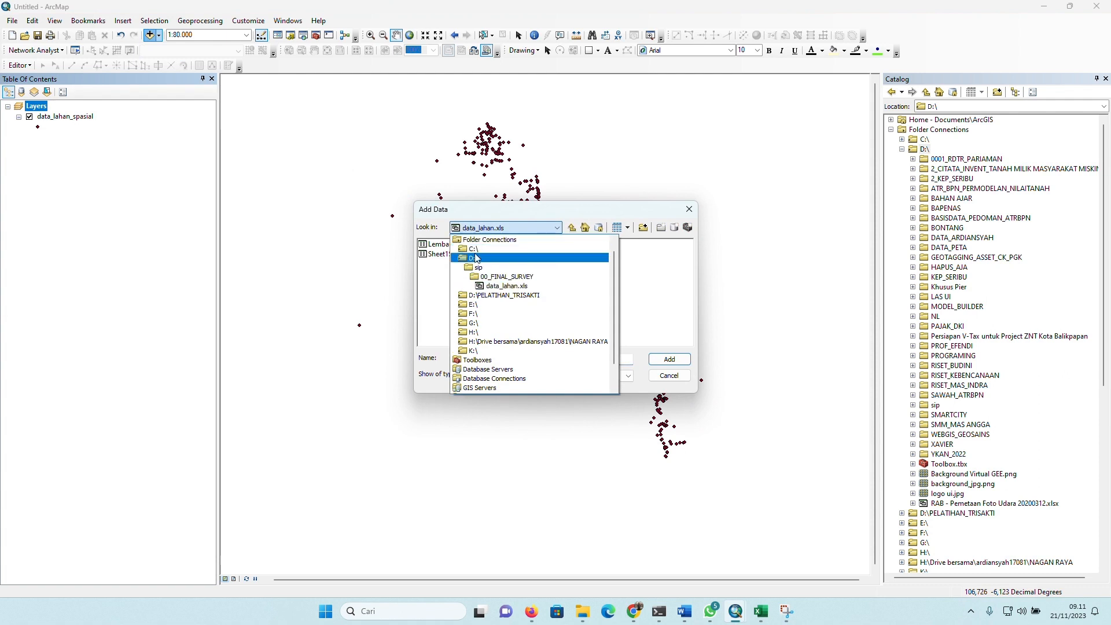
{"action": "left_click", "coordinate": [476, 262]}
{"action": "double_click", "coordinate": [631, 245]}
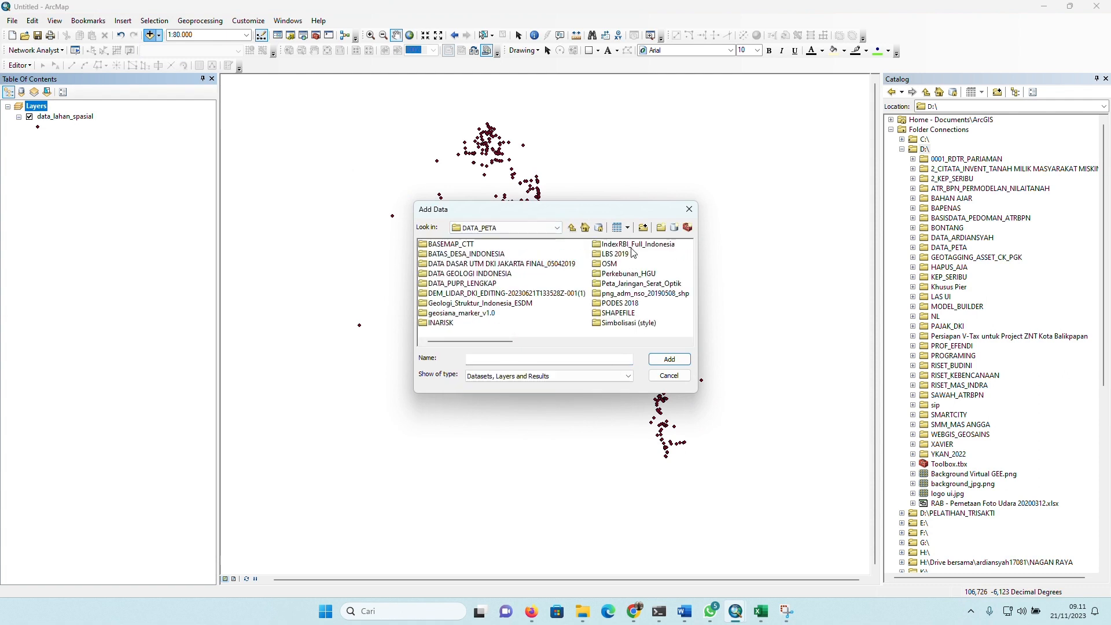
{"action": "left_click", "coordinate": [606, 266]}
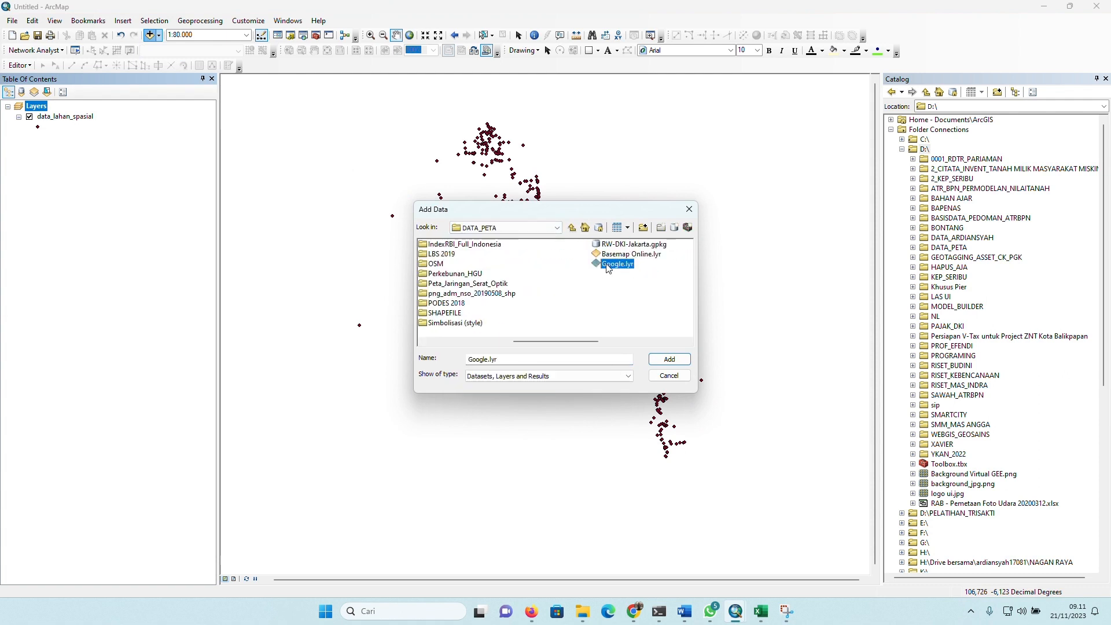
{"action": "left_click", "coordinate": [685, 359]}
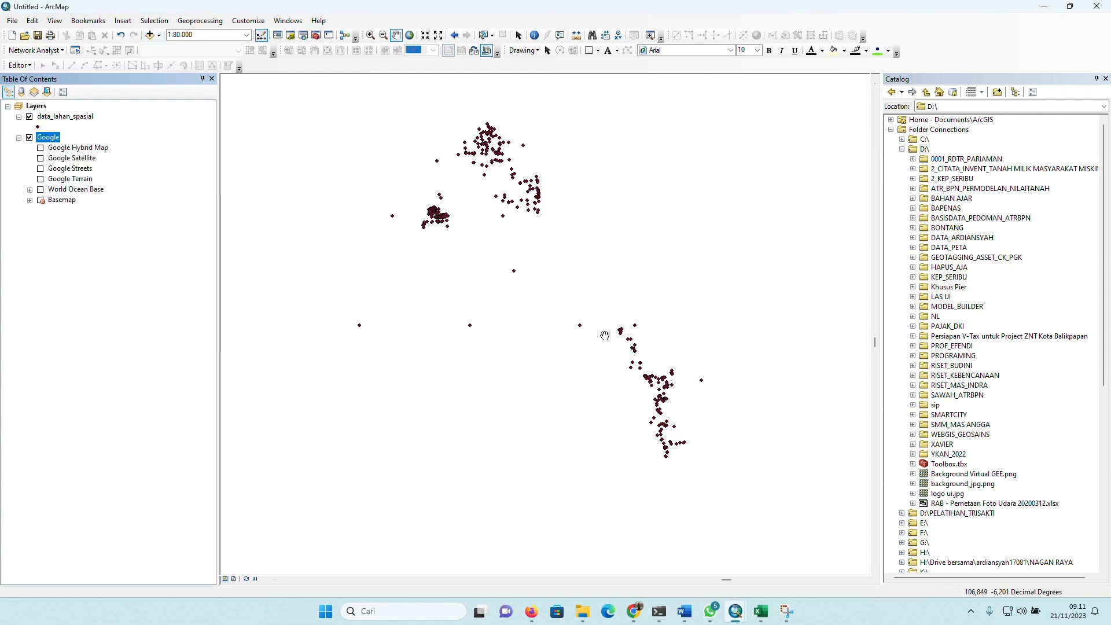
- Try Google Satellite behind the survey points, replace it with Google Hybrid Map, and check the point locations
{"action": "left_click", "coordinate": [41, 159]}
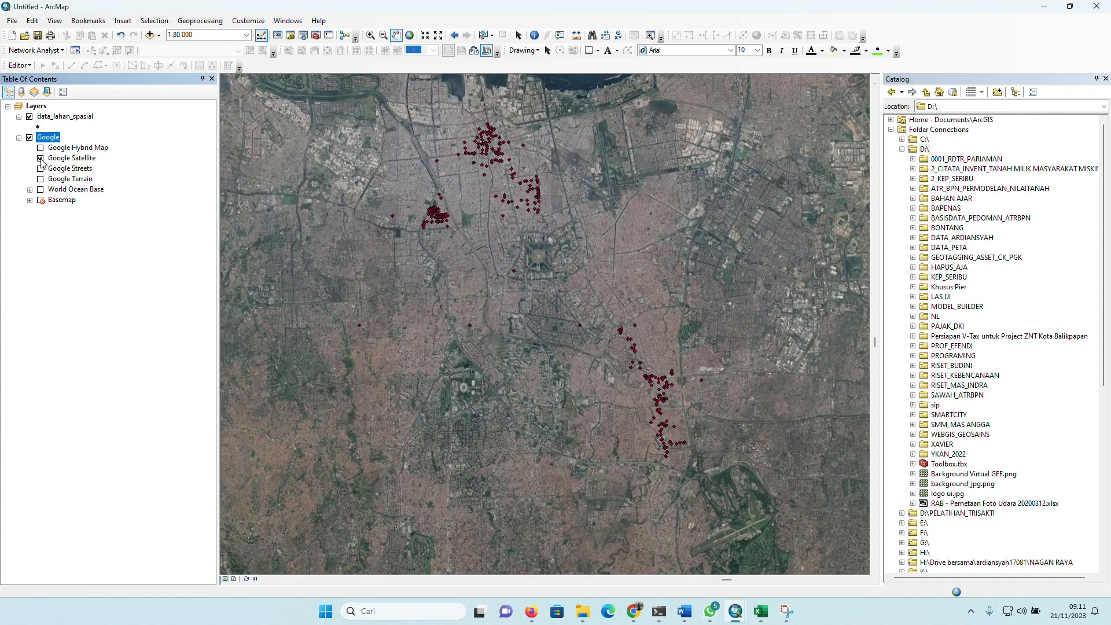
{"action": "left_click_drag", "start_coordinate": [437, 130], "coordinate": [432, 158]}
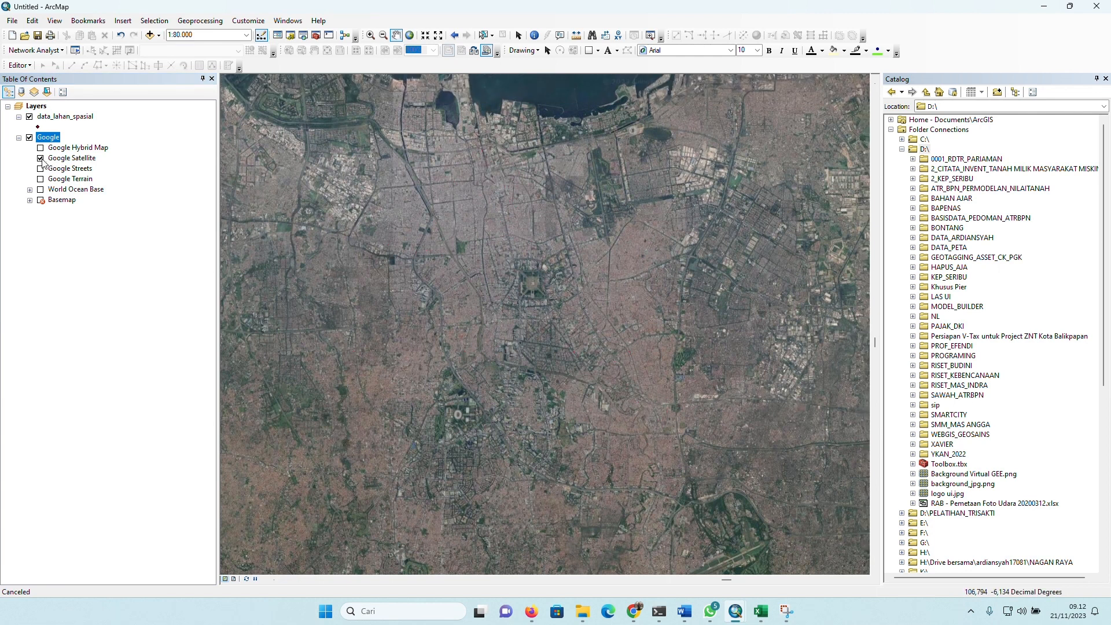
{"action": "left_click", "coordinate": [40, 158]}
{"action": "left_click", "coordinate": [40, 148]}
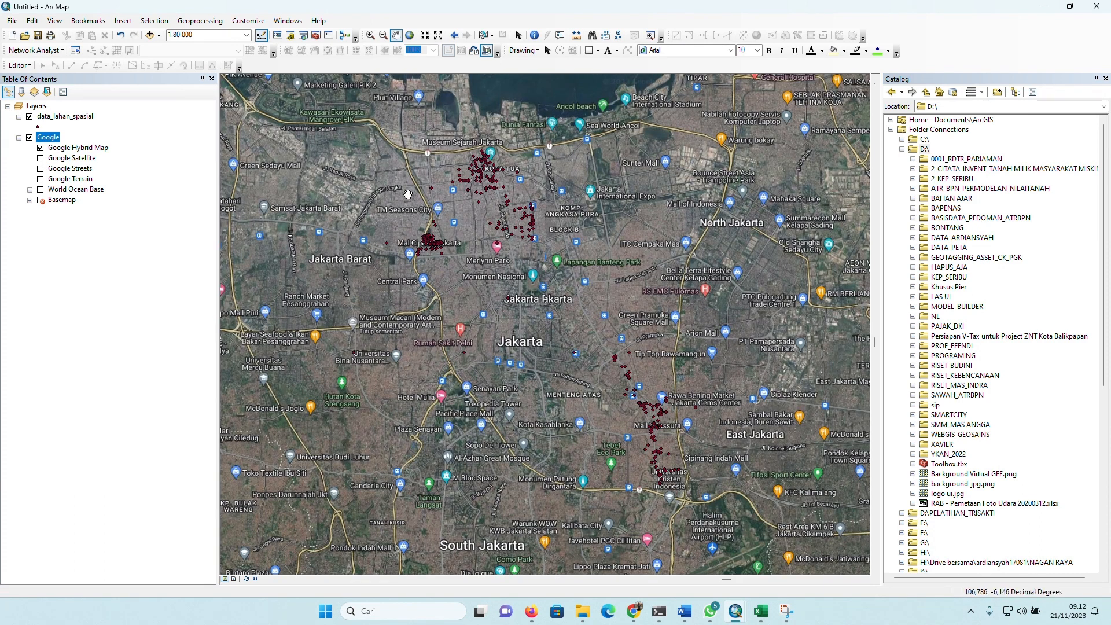
{"action": "scroll", "coordinate": [408, 197], "scroll_direction": "up", "scroll_amount": 1}
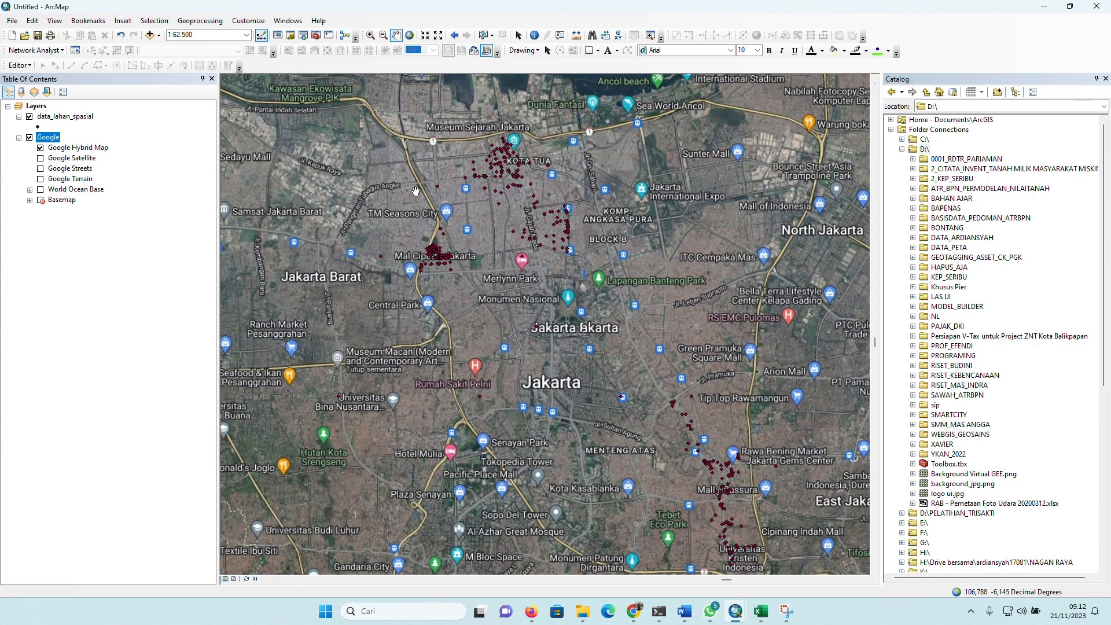
{"action": "left_click_drag", "start_coordinate": [578, 205], "coordinate": [537, 154]}
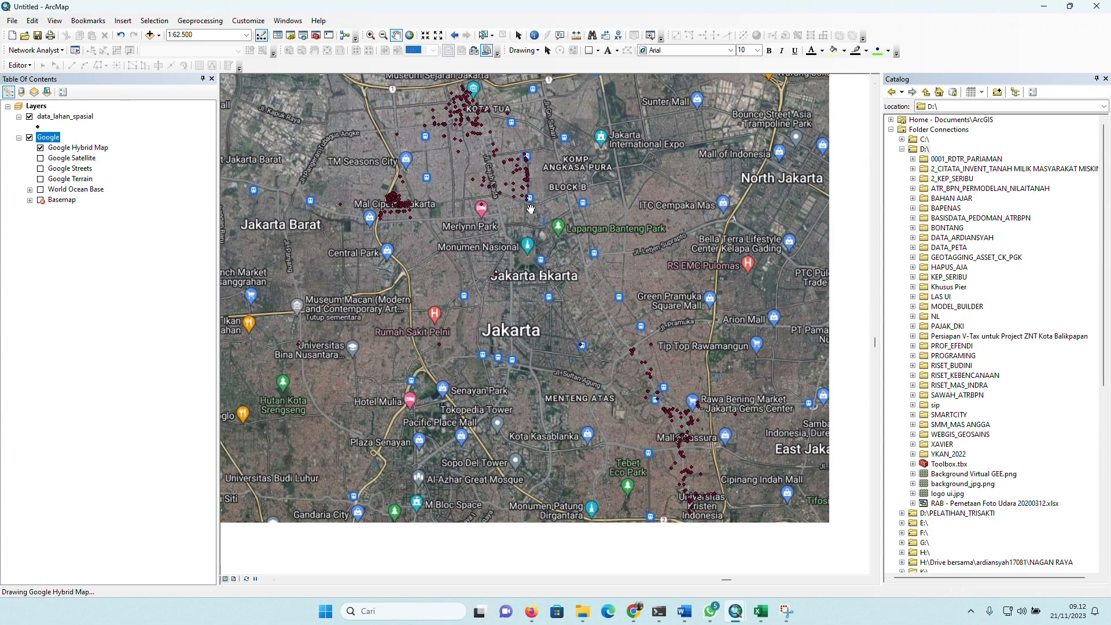
{"action": "left_click_drag", "start_coordinate": [400, 239], "coordinate": [390, 224]}
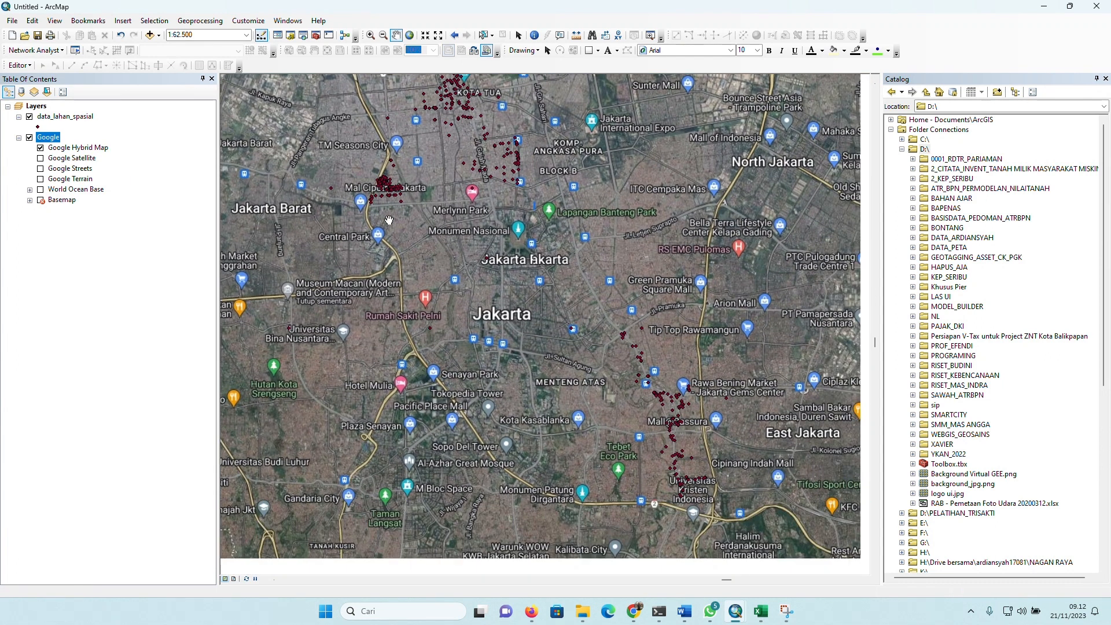
{"action": "scroll", "coordinate": [390, 224], "scroll_direction": "up", "scroll_amount": 1}
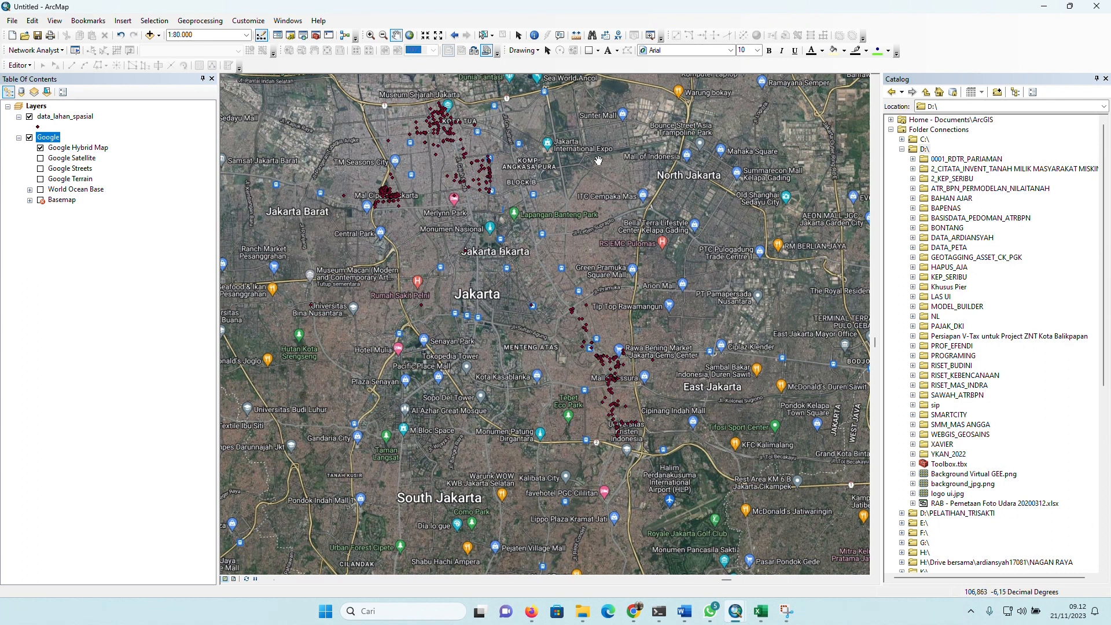
{"action": "left_click_drag", "start_coordinate": [599, 160], "coordinate": [606, 173]}
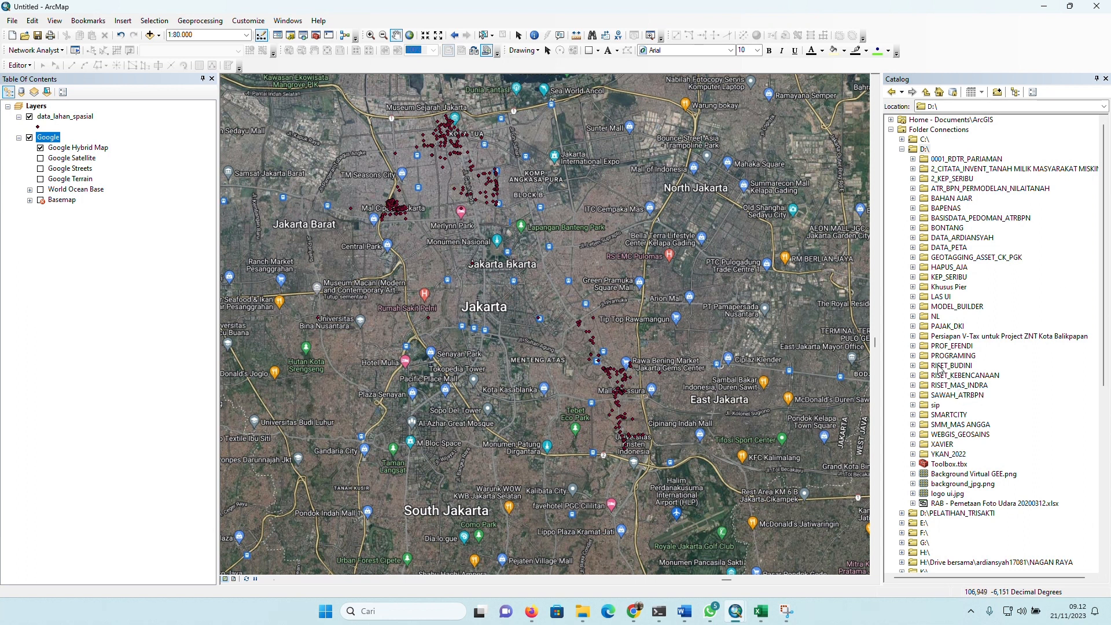
- Examine the sip folder's ANALISIS_NETWORK data, including FASILITAS and the NETWORK dataset of DATASET.gdb in GDB_NETWORKANALYSIS
{"action": "left_click", "coordinate": [913, 404]}
{"action": "scroll", "coordinate": [944, 391], "scroll_direction": "down", "scroll_amount": 3}
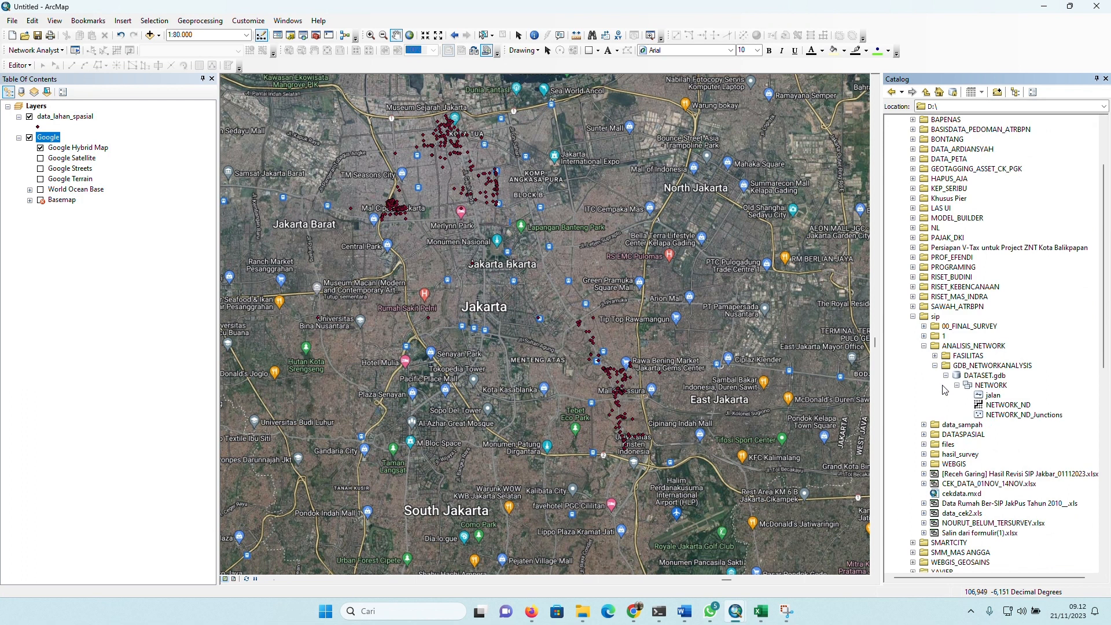
{"action": "left_click", "coordinate": [936, 366]}
{"action": "left_click", "coordinate": [955, 349]}
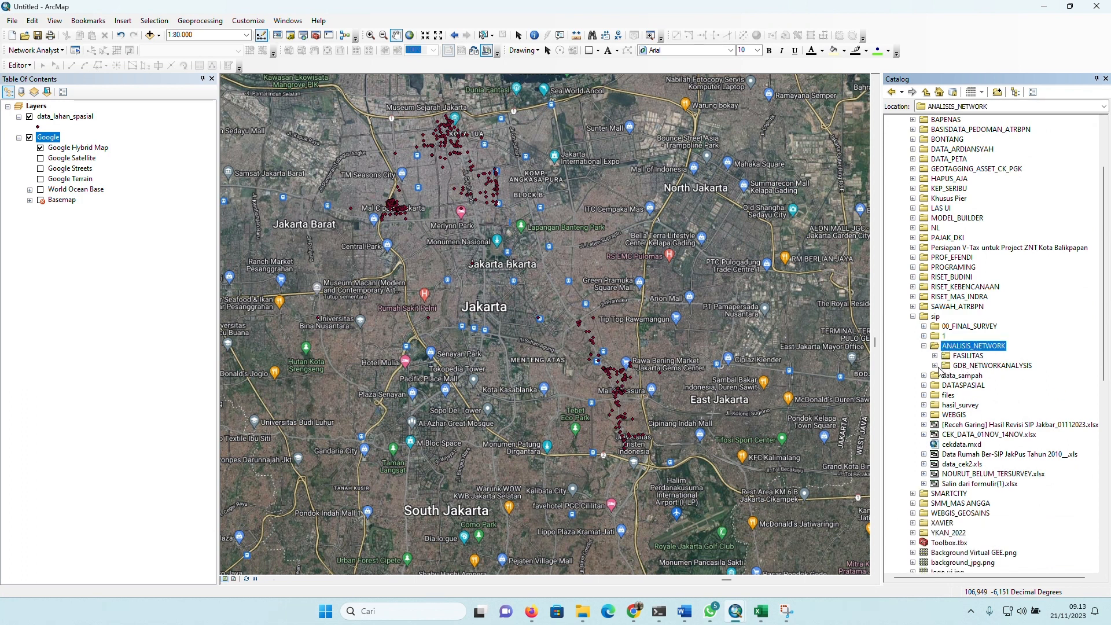
{"action": "left_click", "coordinate": [967, 357]}
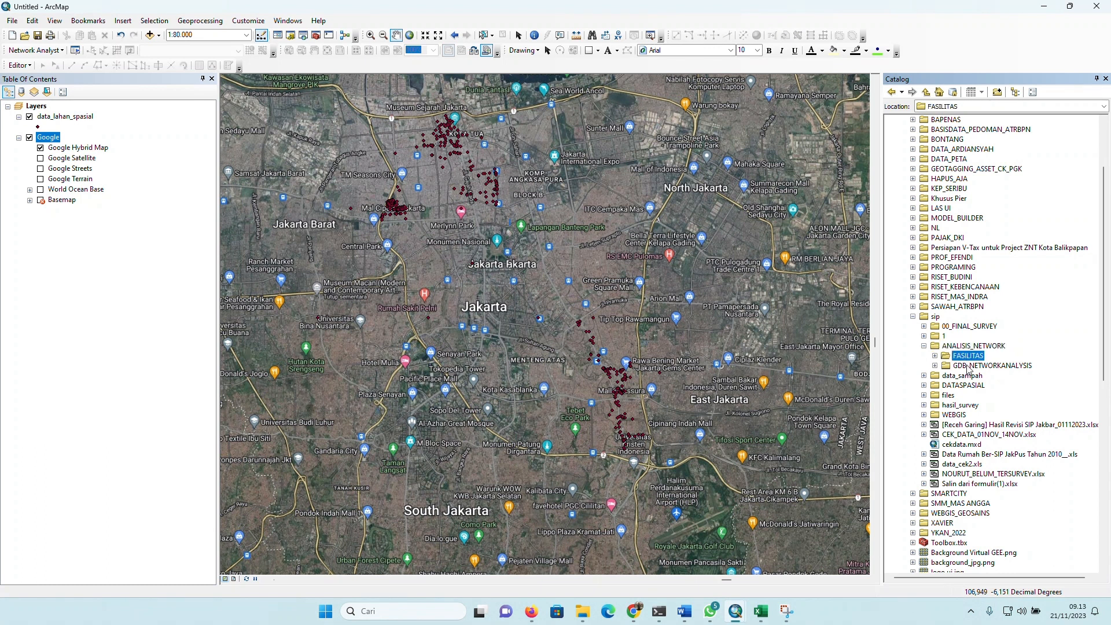
{"action": "left_click", "coordinate": [968, 367]}
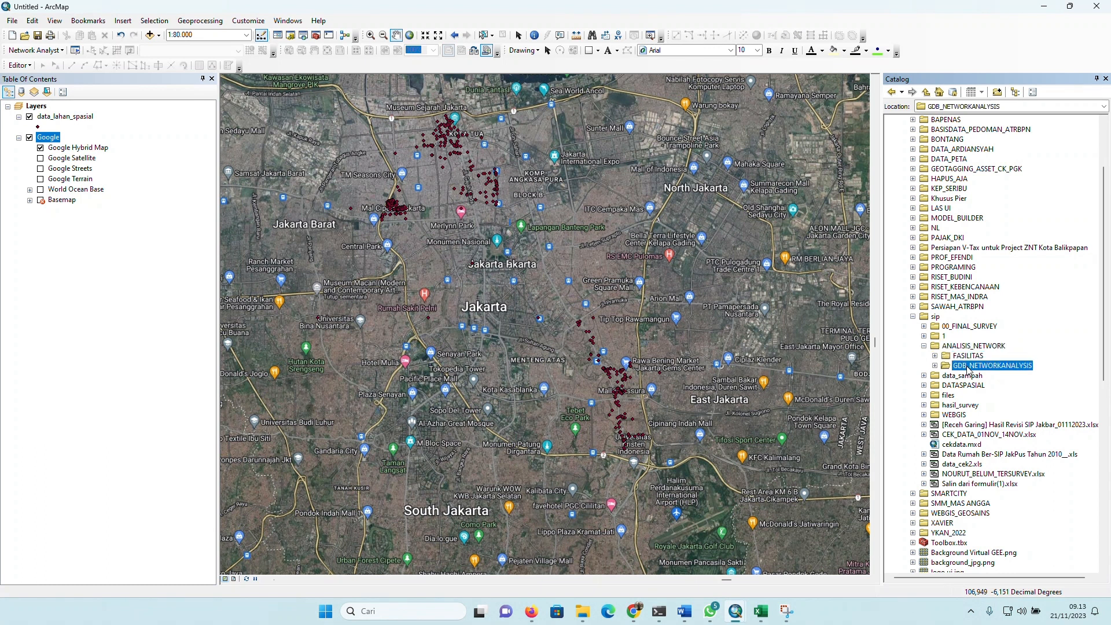
{"action": "left_click", "coordinate": [936, 365]}
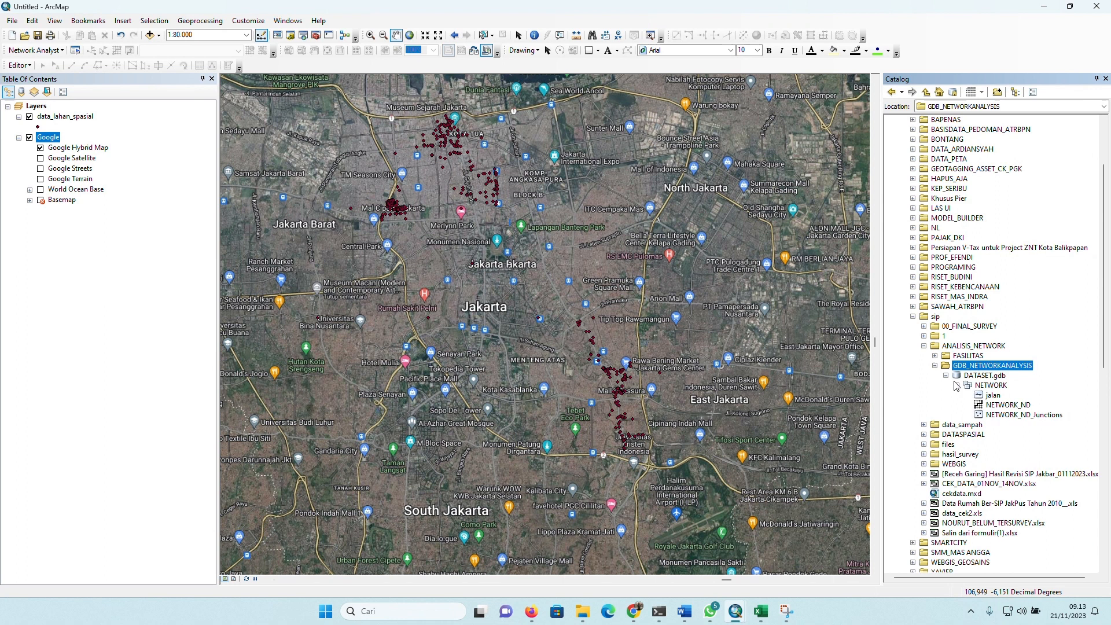
{"action": "left_click", "coordinate": [957, 386]}
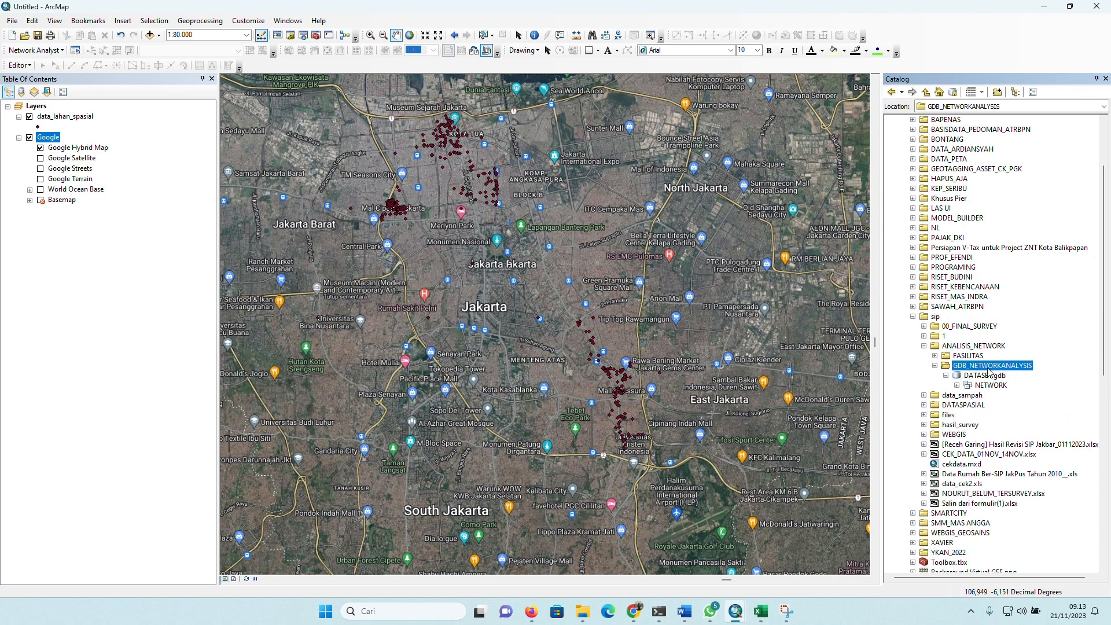
- Add the NETWORK_ND network dataset from DATASET.gdb to the map together with all its participating feature classes
{"action": "left_click", "coordinate": [947, 376]}
{"action": "left_click", "coordinate": [946, 376]}
{"action": "left_click", "coordinate": [958, 387]}
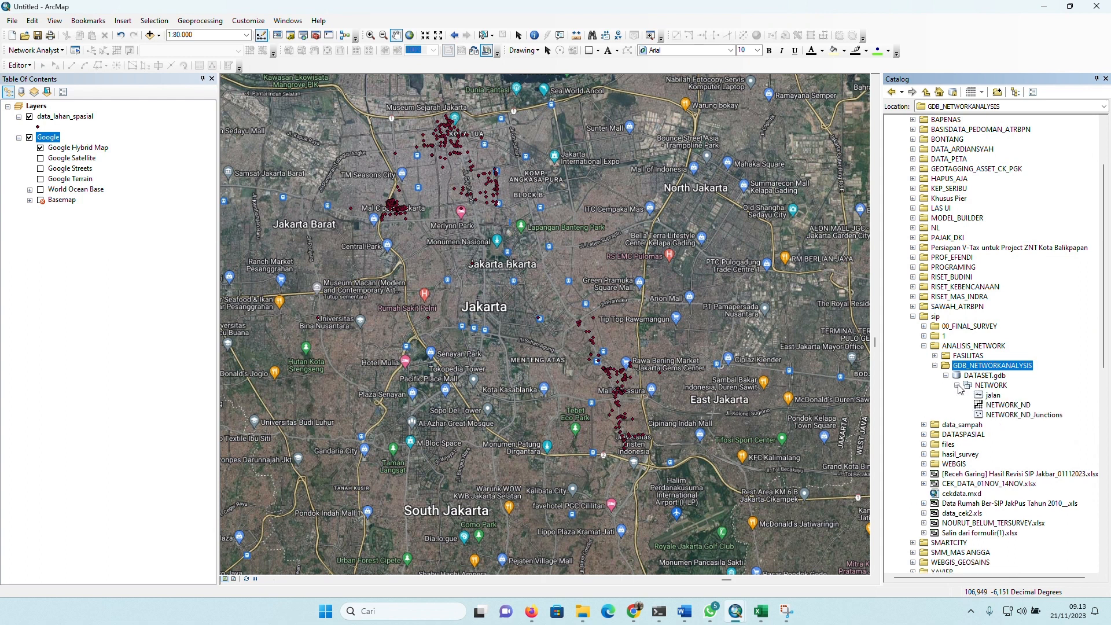
{"action": "left_click", "coordinate": [997, 407]}
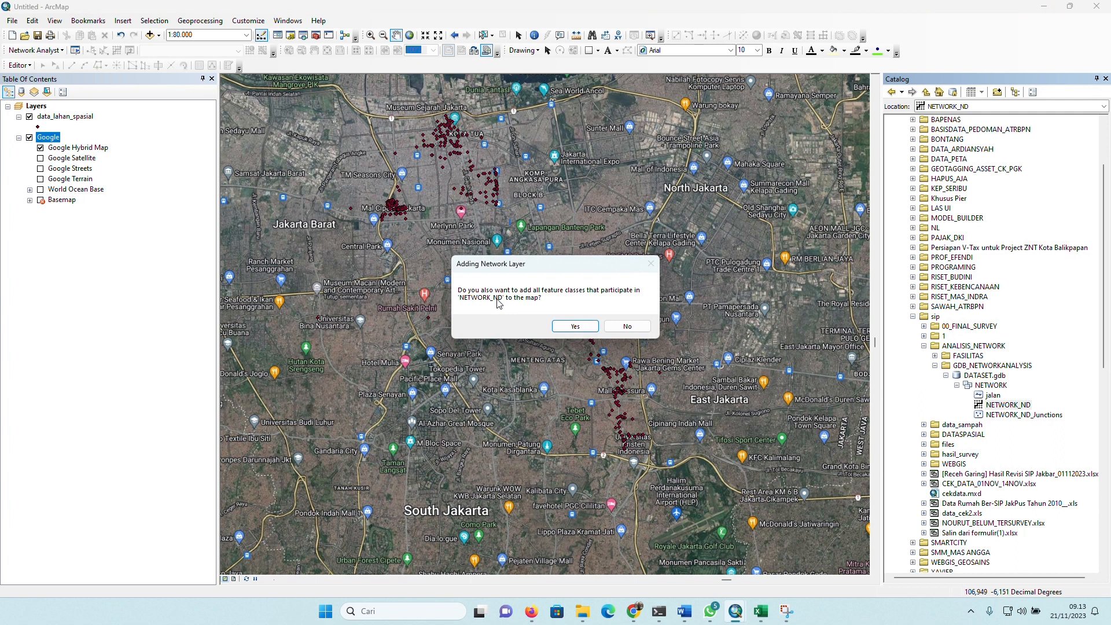
{"action": "left_click", "coordinate": [578, 327]}
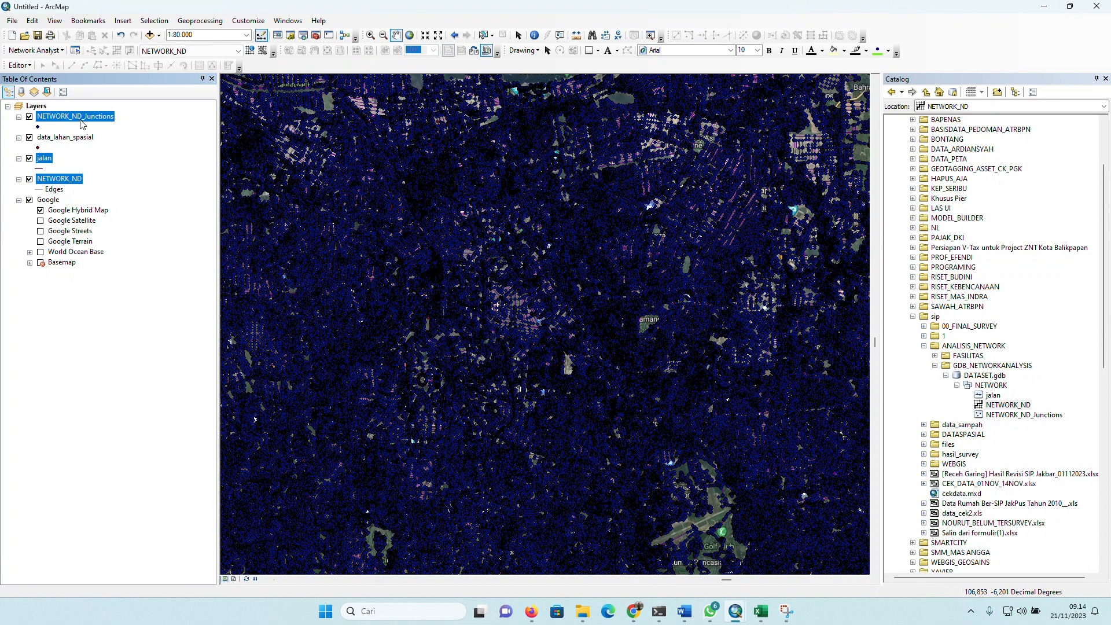
- Hide the NETWORK_ND_Junctions, jalan and NETWORK_ND layers and narrow the table of contents to widen the map view
{"action": "left_click", "coordinate": [30, 117]}
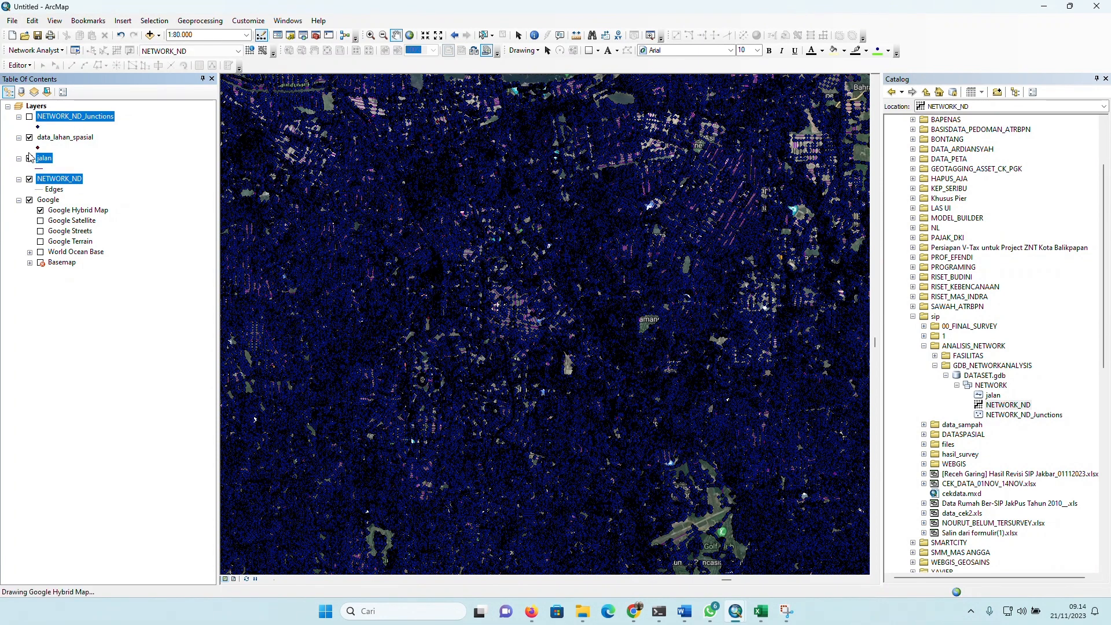
{"action": "left_click", "coordinate": [29, 158]}
{"action": "left_click", "coordinate": [29, 178]}
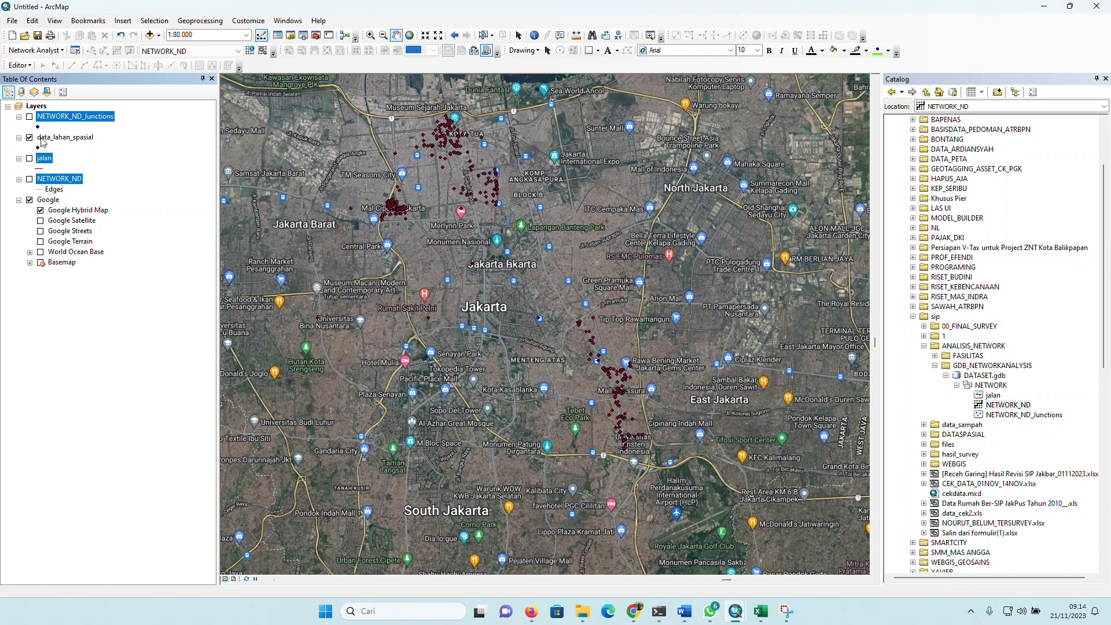
{"action": "left_click_drag", "start_coordinate": [217, 112], "coordinate": [177, 112]}
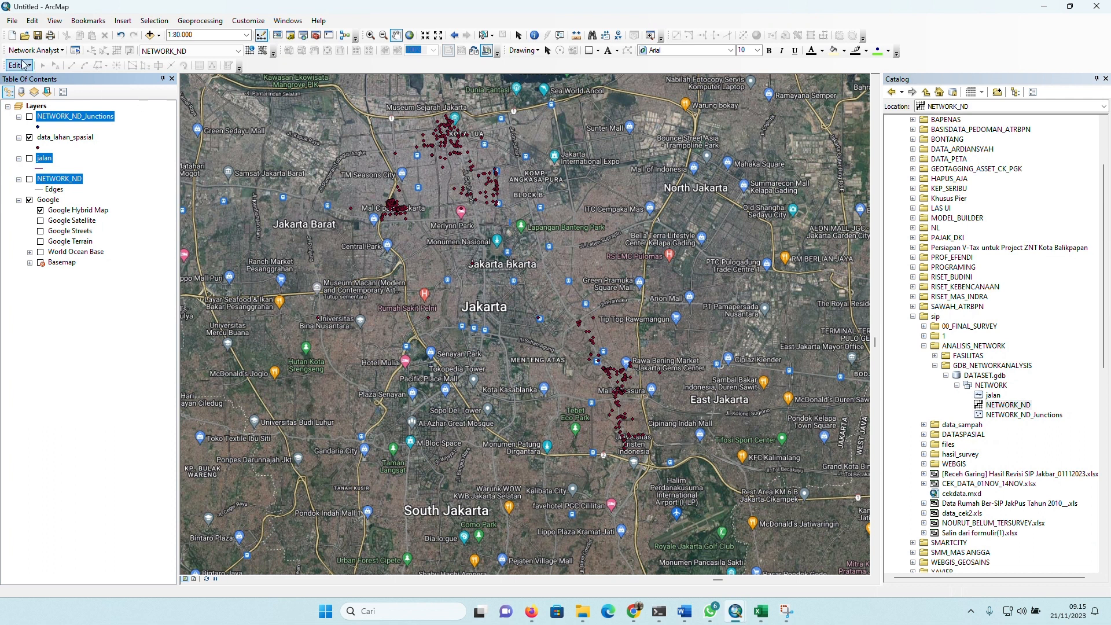
- Undock and close the Network Analyst toolbar, and display it again floating near the map's upper edge
{"action": "left_click_drag", "start_coordinate": [2, 50], "coordinate": [278, 125]}
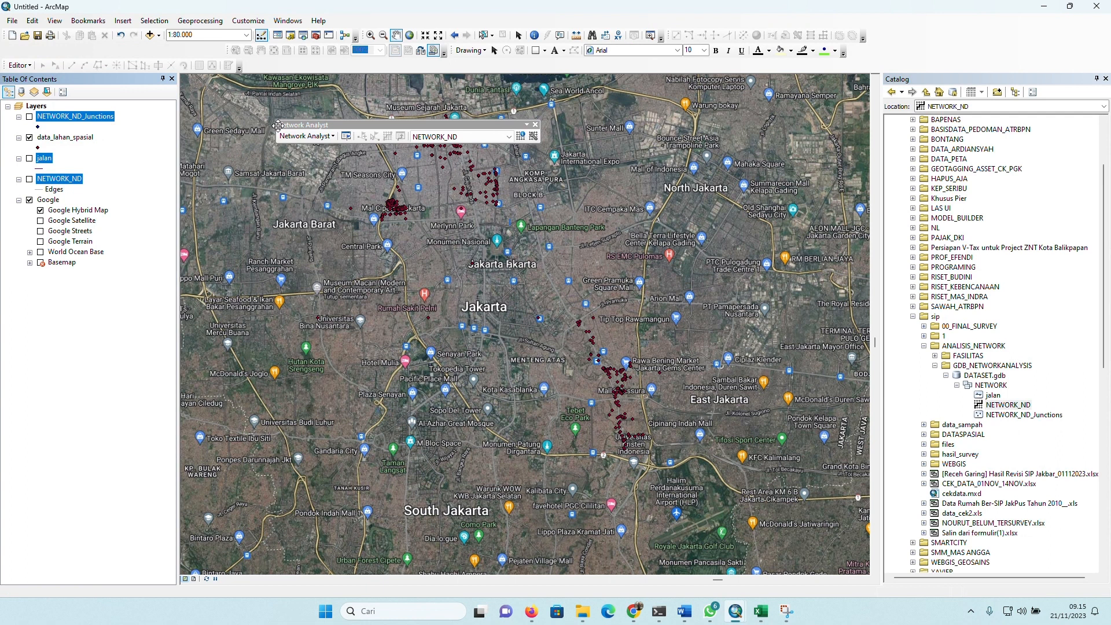
{"action": "left_click", "coordinate": [535, 125]}
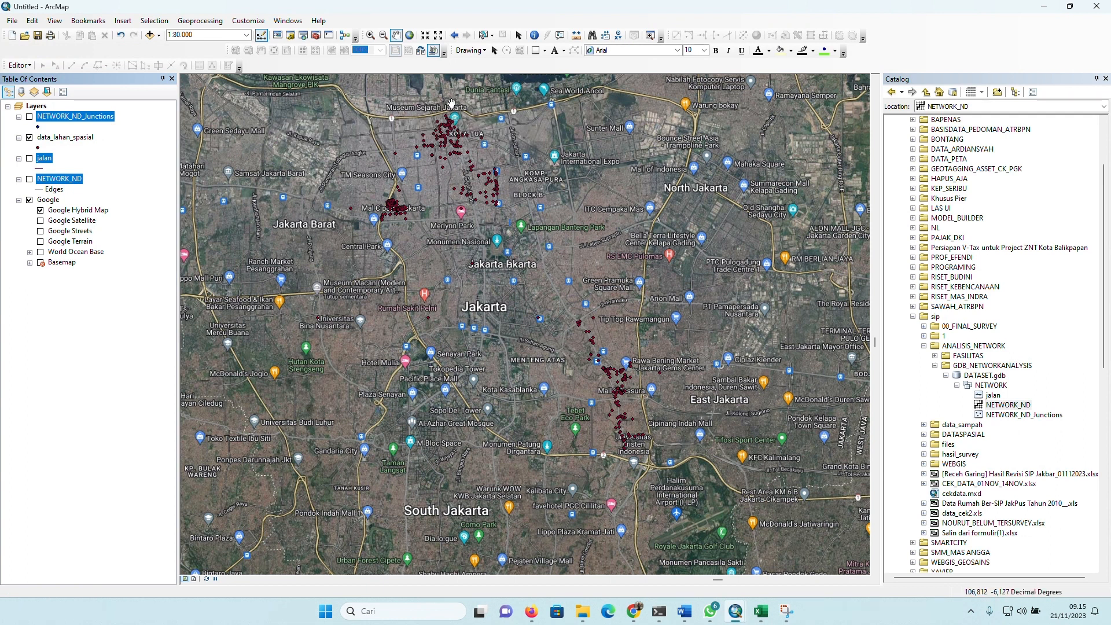
{"action": "left_click", "coordinate": [256, 21]}
{"action": "left_click", "coordinate": [258, 21]}
{"action": "mouse_move", "coordinate": [259, 37]}
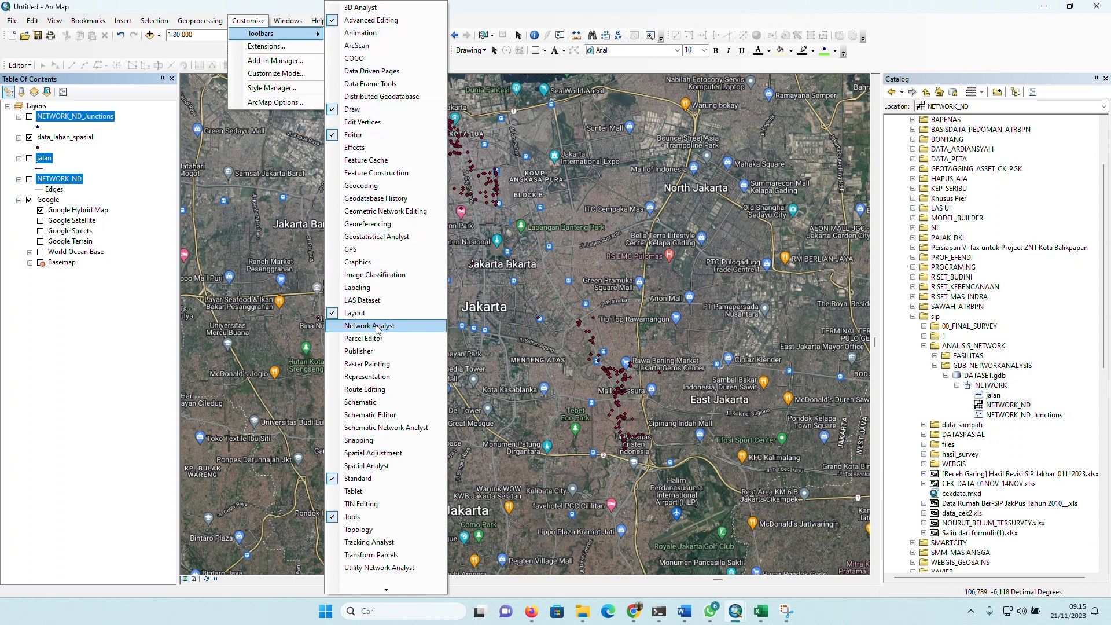
{"action": "left_click", "coordinate": [336, 327]}
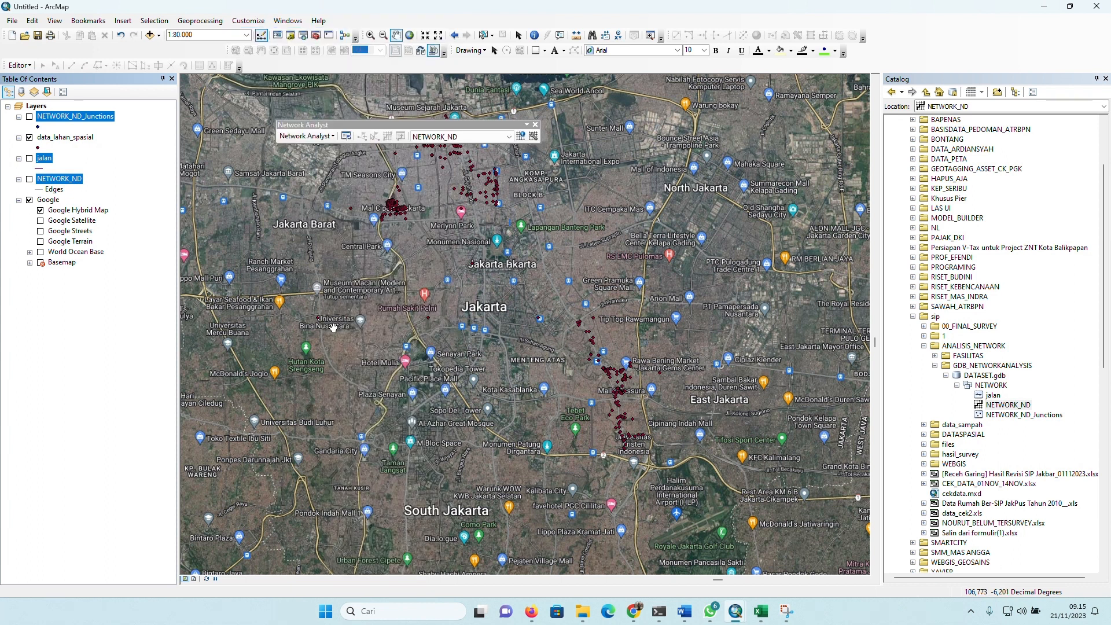
{"action": "left_click_drag", "start_coordinate": [309, 127], "coordinate": [314, 126]}
{"action": "left_click_drag", "start_coordinate": [334, 110], "coordinate": [292, 101]}
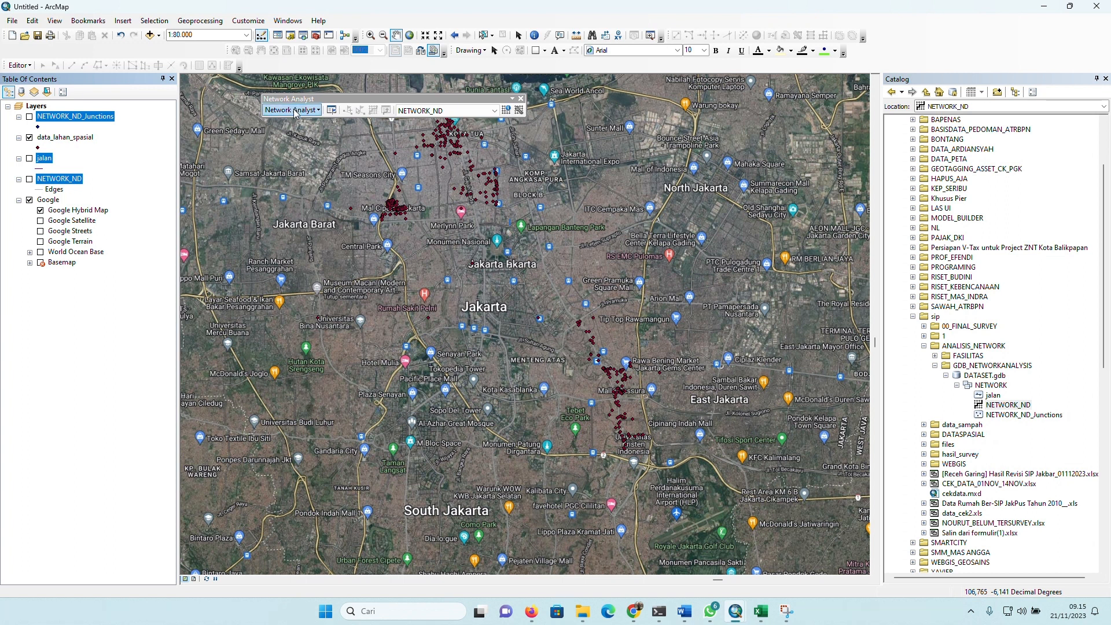
- Create a new Closest Facility analysis layer on the NETWORK_ND dataset and keep its sublayers expanded
{"action": "left_click", "coordinate": [294, 111]}
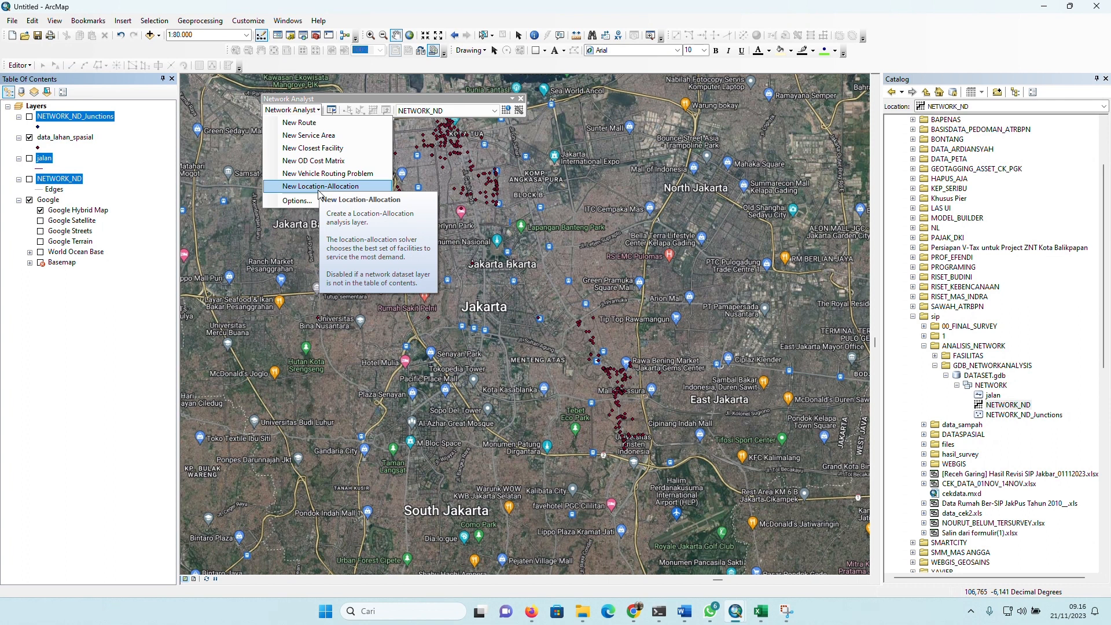
{"action": "left_click", "coordinate": [325, 151]}
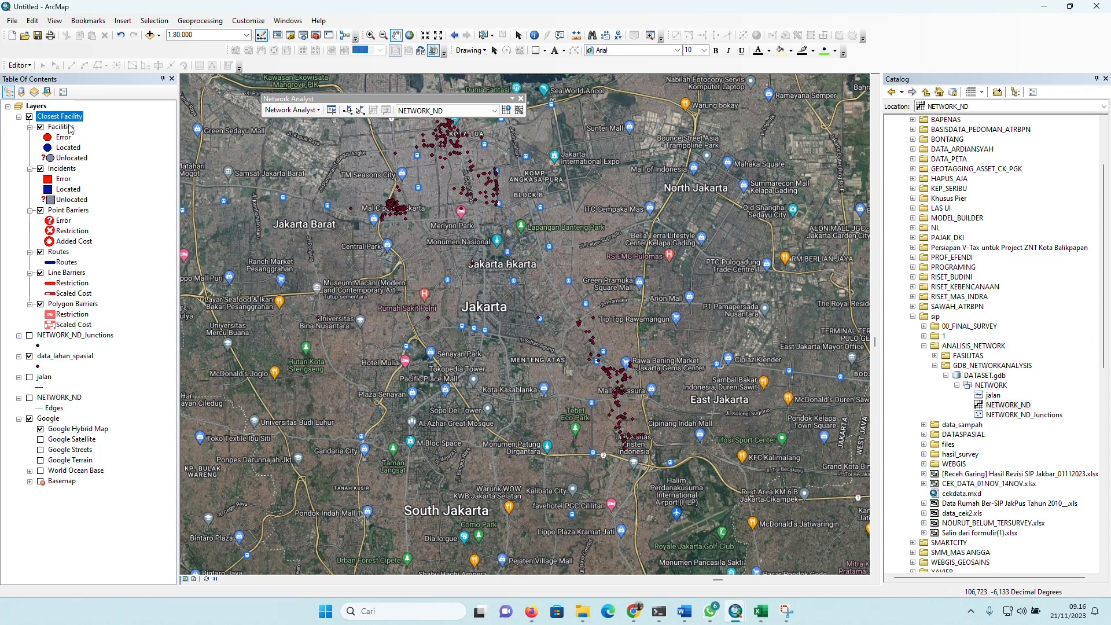
{"action": "left_click_drag", "start_coordinate": [323, 99], "coordinate": [327, 91]}
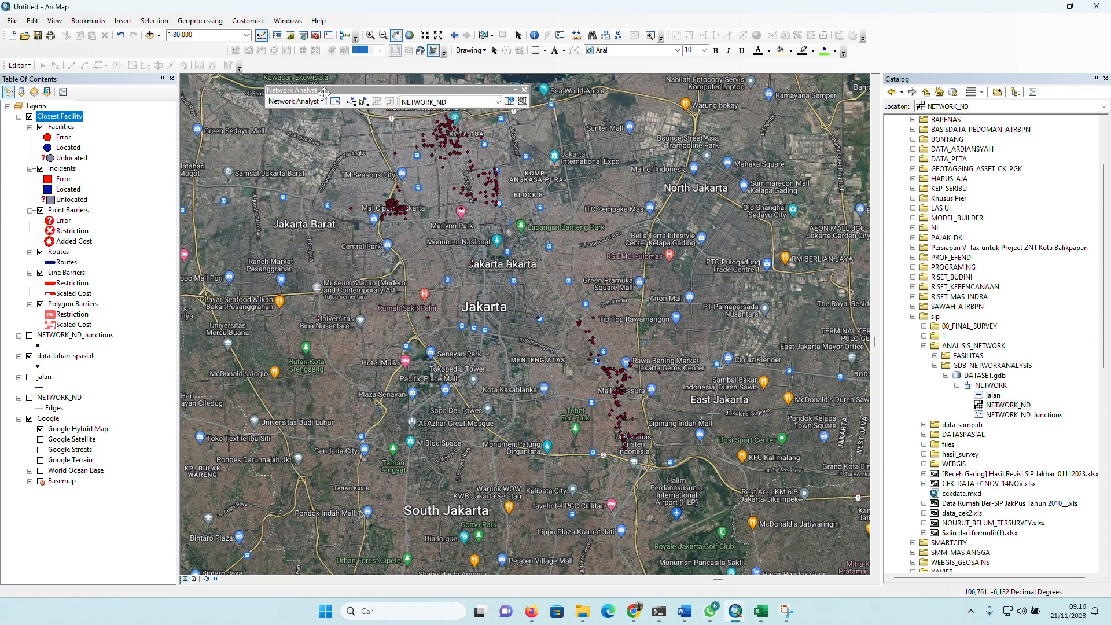
{"action": "left_click", "coordinate": [18, 116]}
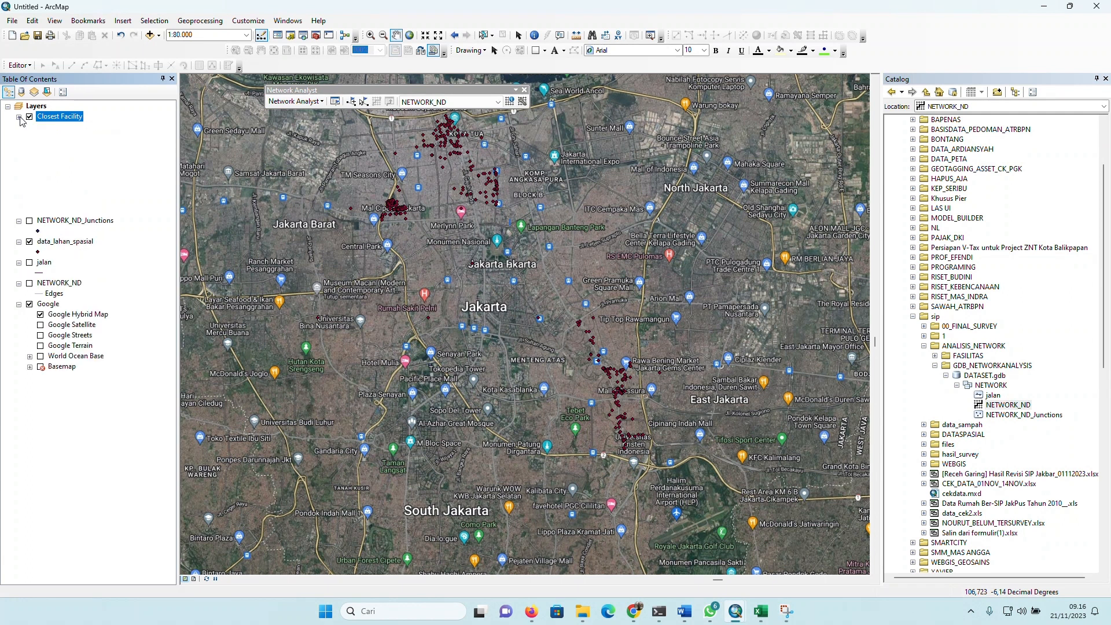
{"action": "left_click", "coordinate": [19, 116]}
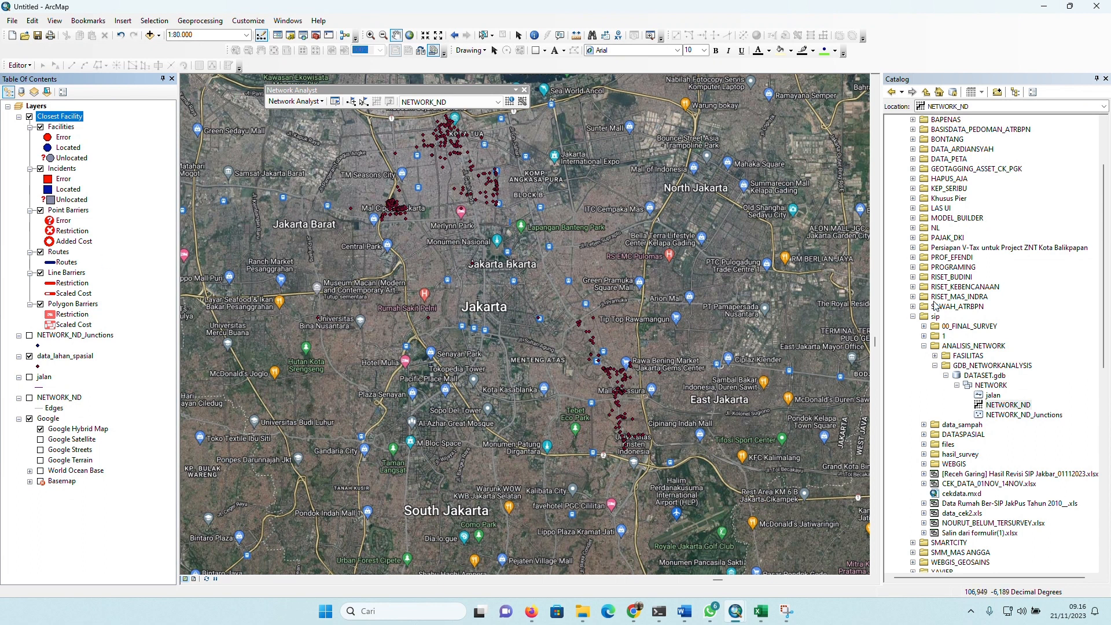
- Add the landmark_dki.shp shapefile from the FASILITAS folder to the map
{"action": "left_click", "coordinate": [935, 357]}
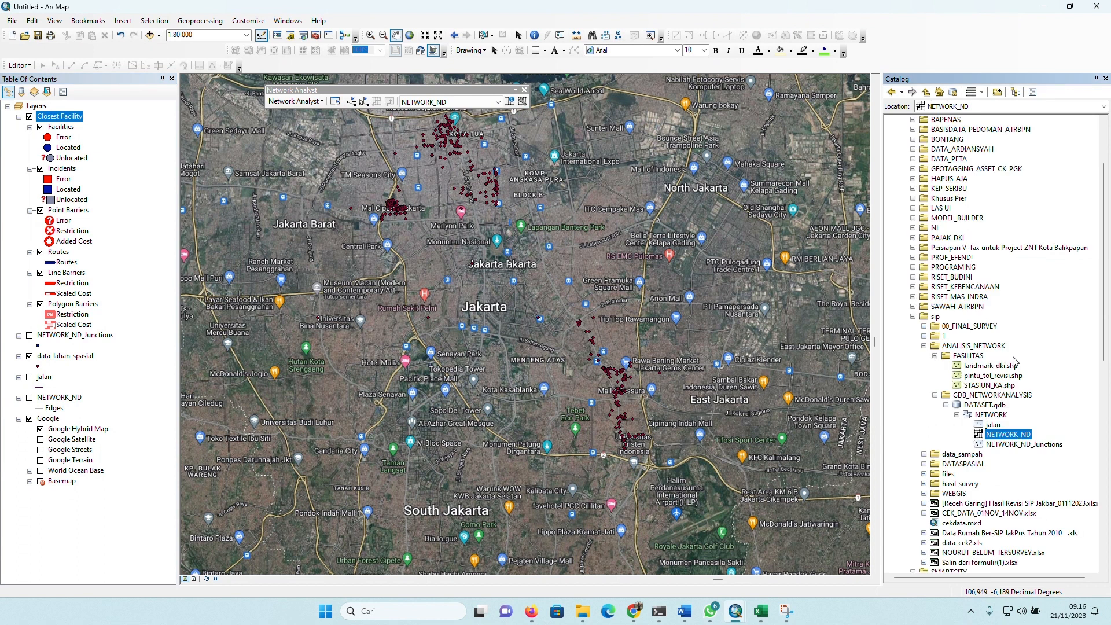
{"action": "left_click", "coordinate": [983, 386]}
{"action": "left_click", "coordinate": [988, 377]}
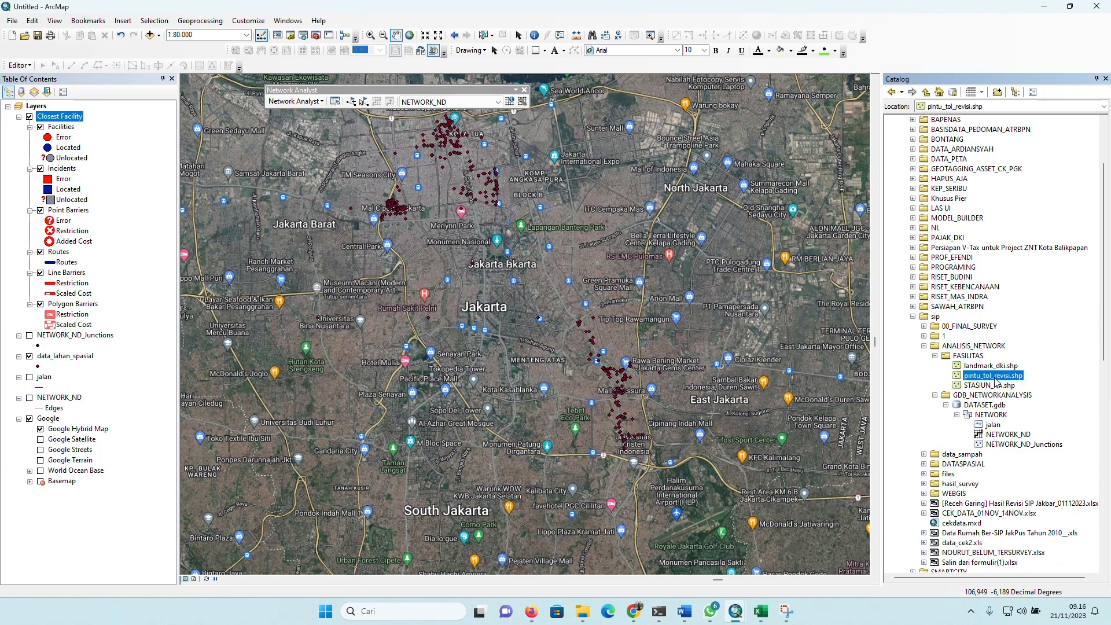
{"action": "left_click", "coordinate": [994, 367]}
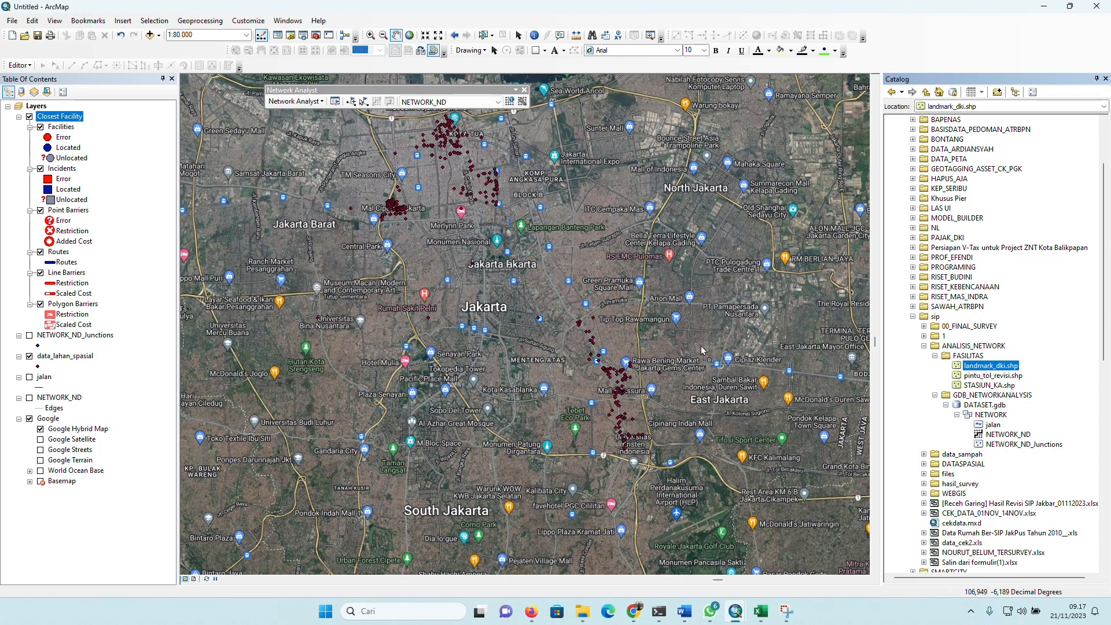
{"action": "left_click_drag", "start_coordinate": [701, 345], "coordinate": [700, 345]}
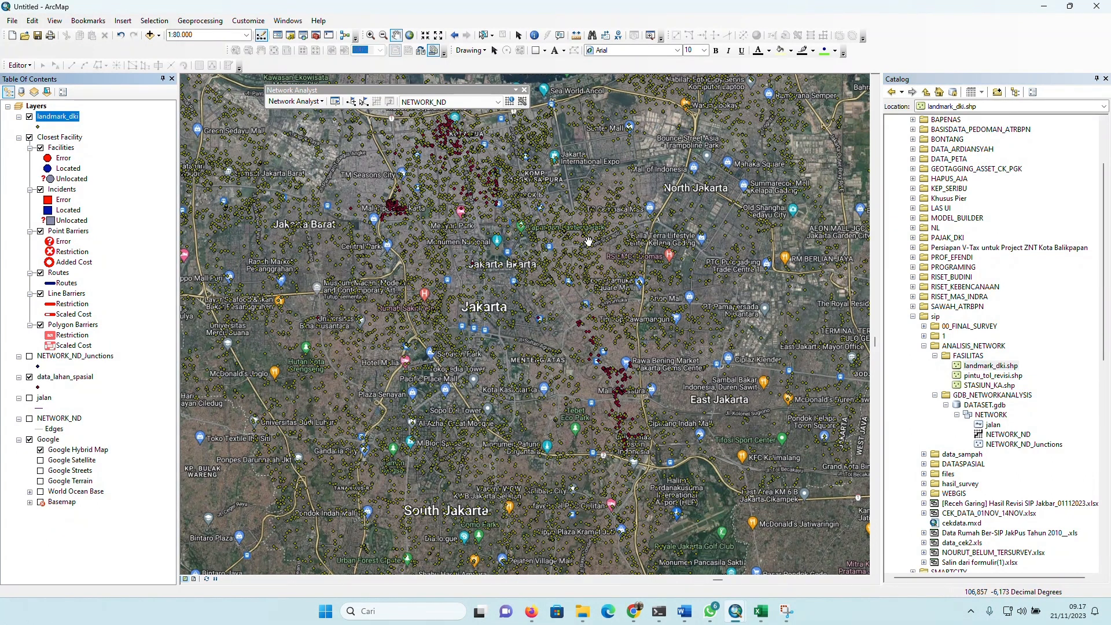
- Examine the landmark_dki categories by listing all unique values of the JENIS field in its symbology, and close without applying
{"action": "double_click", "coordinate": [77, 119]}
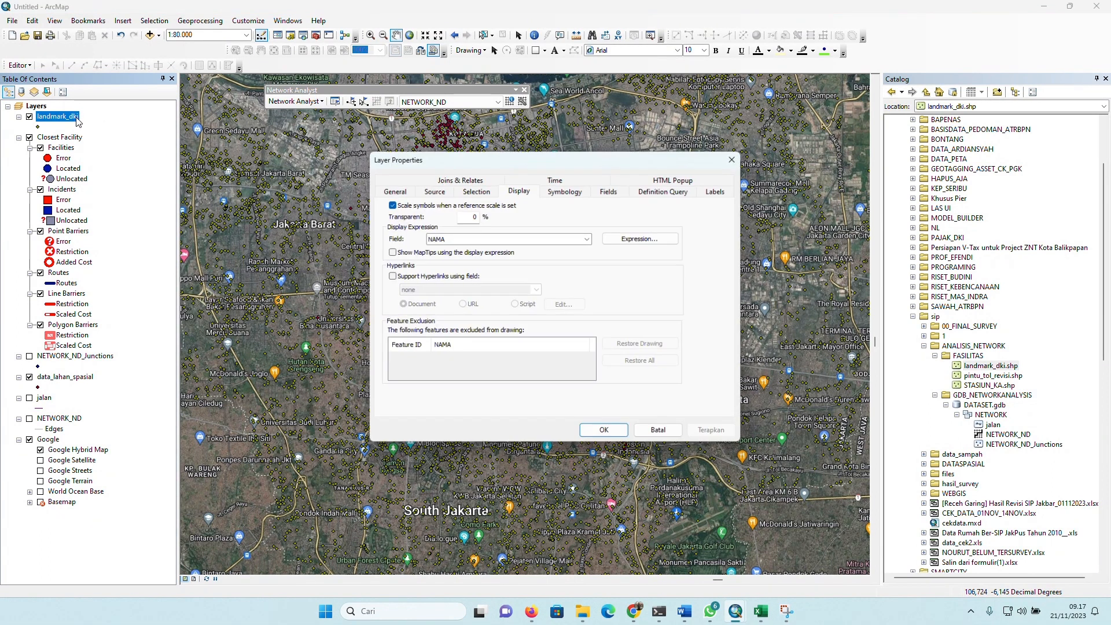
{"action": "left_click", "coordinate": [583, 191]}
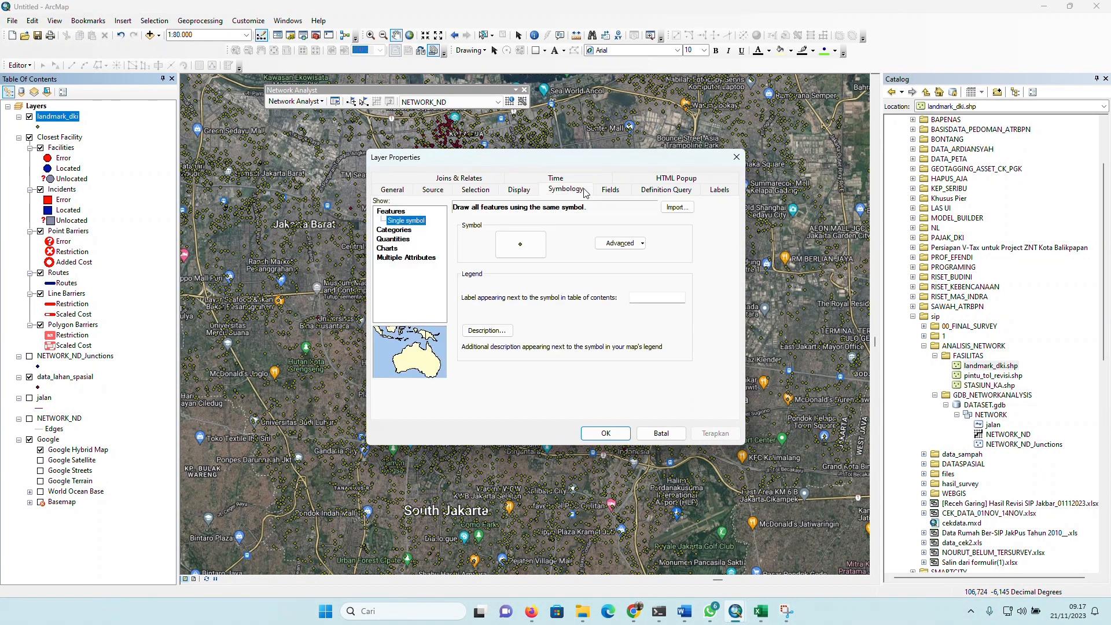
{"action": "left_click", "coordinate": [388, 229]}
{"action": "left_click", "coordinate": [486, 231]}
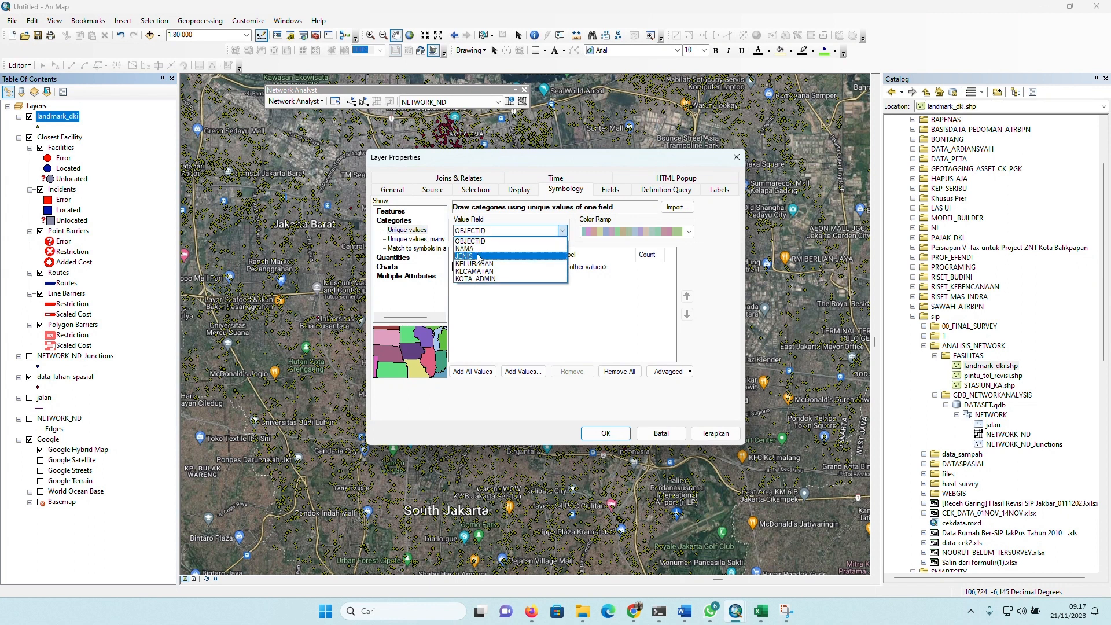
{"action": "left_click", "coordinate": [476, 257]}
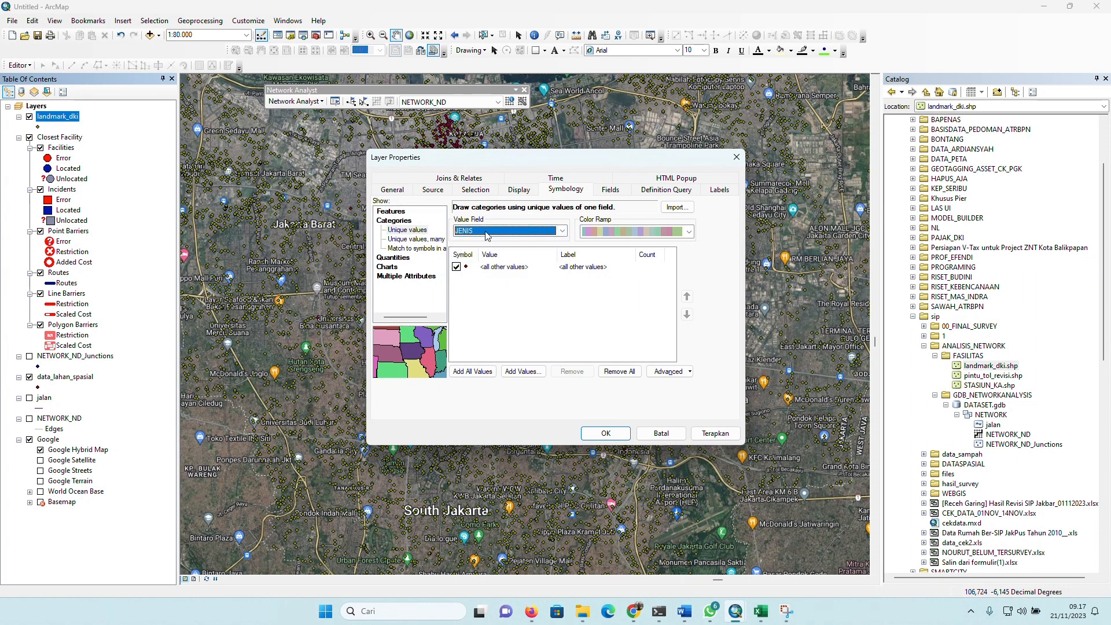
{"action": "left_click", "coordinate": [473, 373]}
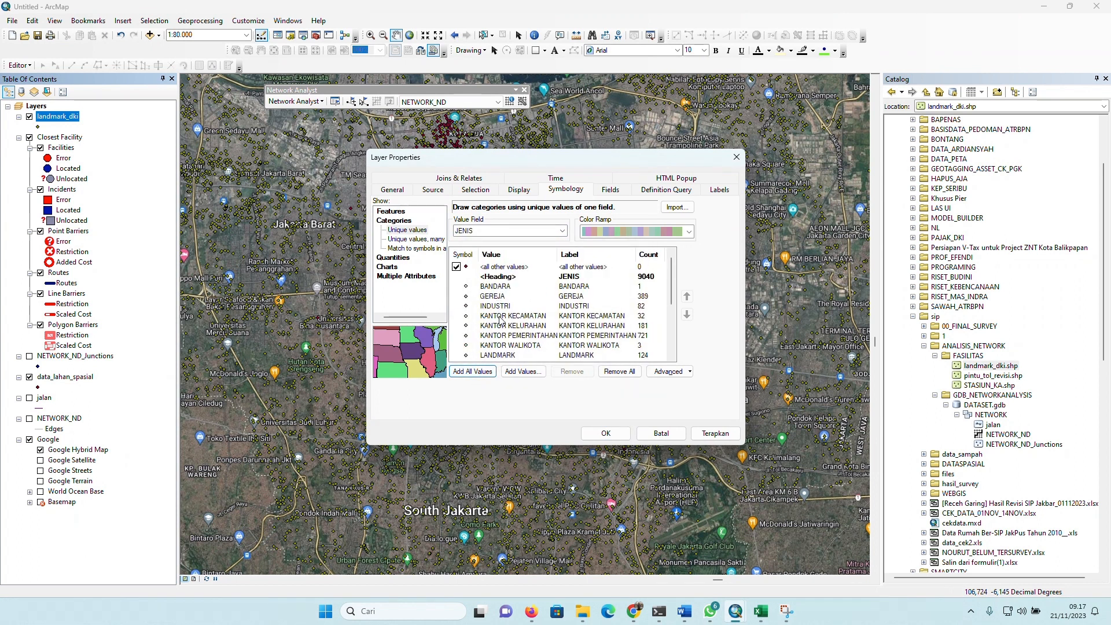
{"action": "scroll", "coordinate": [512, 329], "scroll_direction": "down", "scroll_amount": 2}
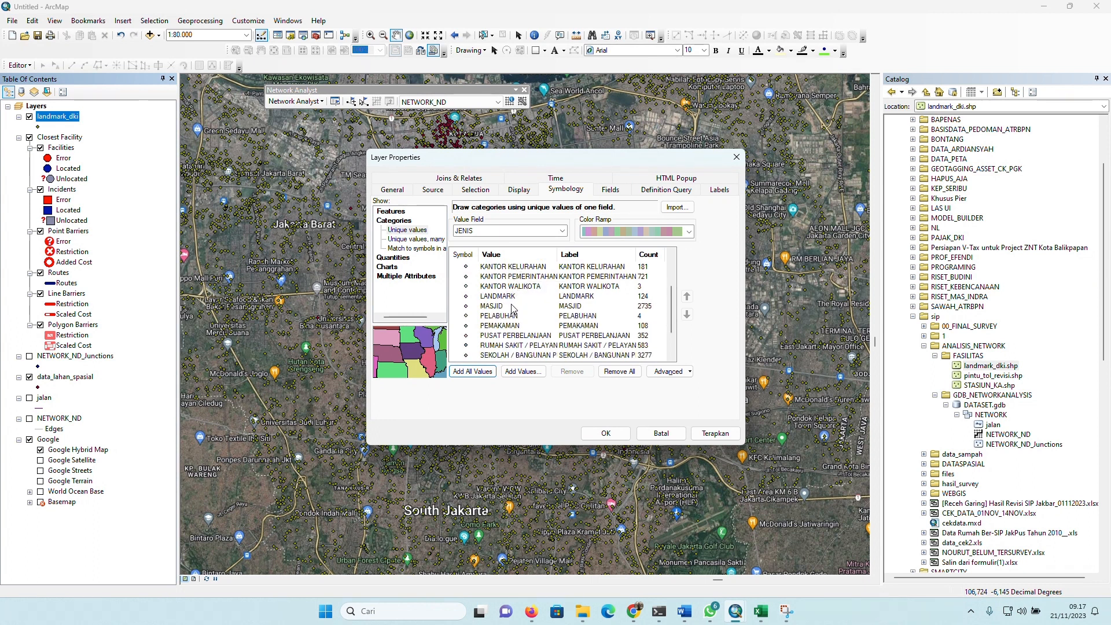
{"action": "scroll", "coordinate": [512, 311], "scroll_direction": "down", "scroll_amount": 1}
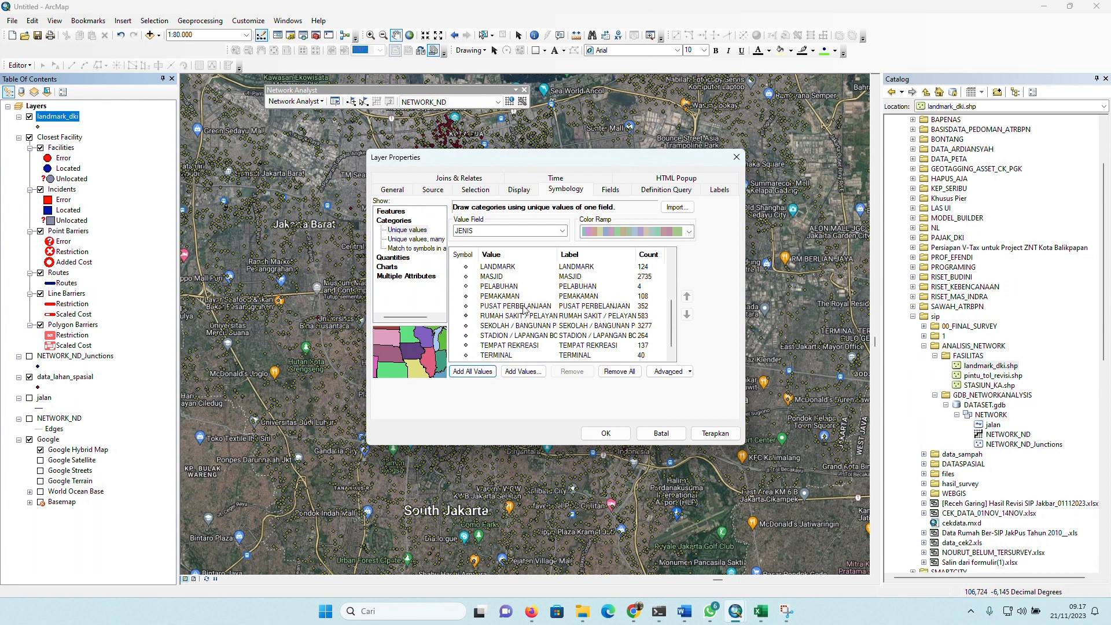
{"action": "scroll", "coordinate": [552, 311], "scroll_direction": "down", "scroll_amount": 1}
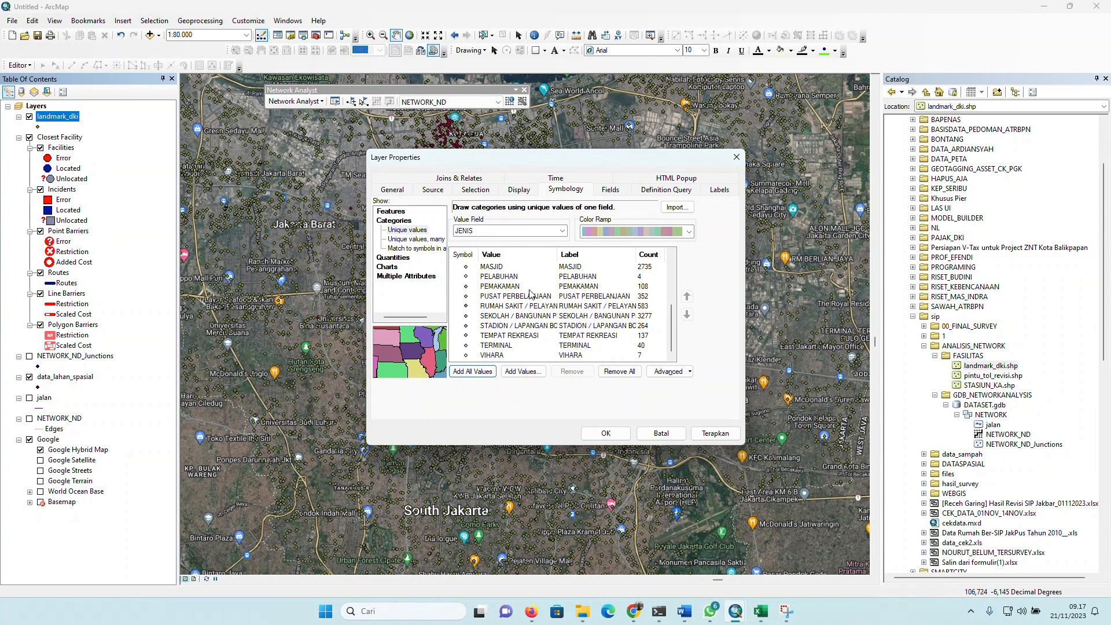
{"action": "scroll", "coordinate": [531, 294], "scroll_direction": "up", "scroll_amount": 4}
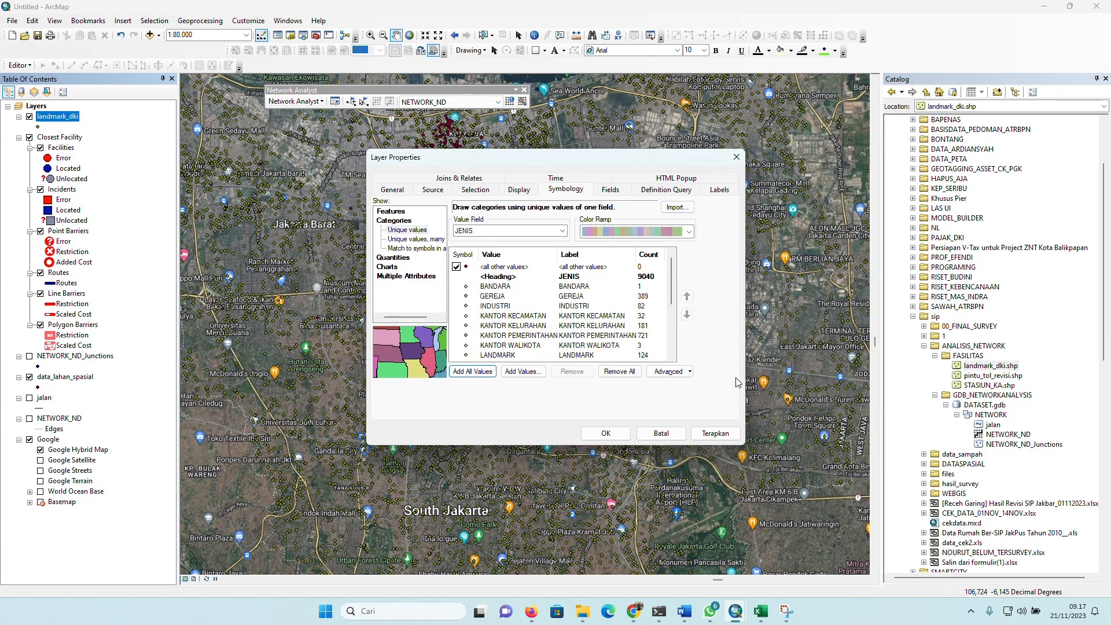
{"action": "left_click", "coordinate": [736, 157]}
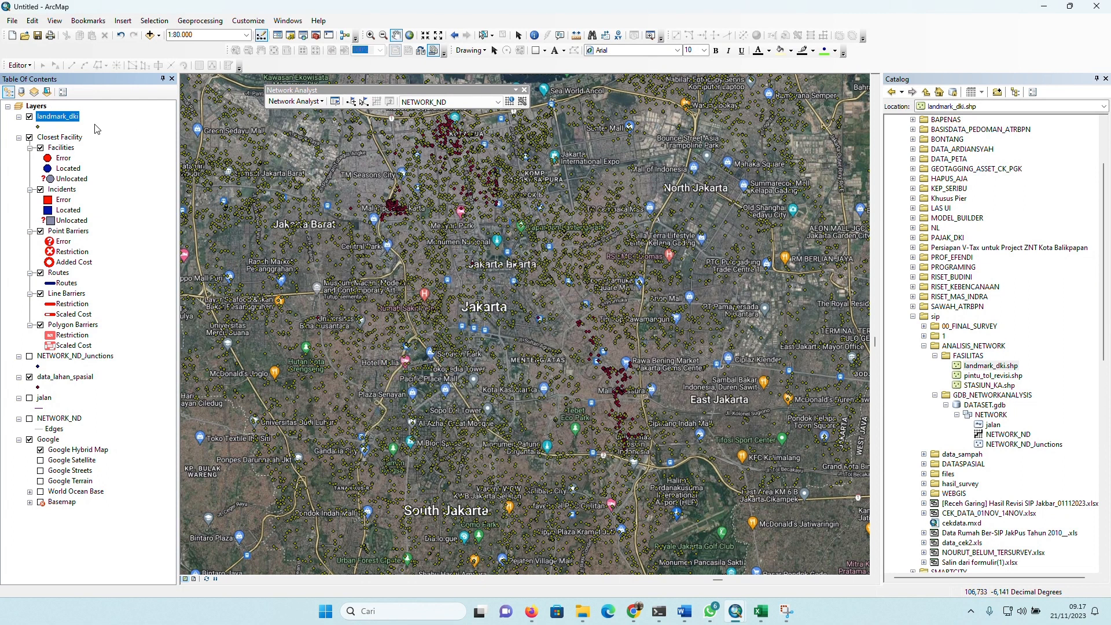
- Open the landmark_dki attribute table and examine the records in its JENIS and NAMA fields
{"action": "right_click", "coordinate": [80, 118]}
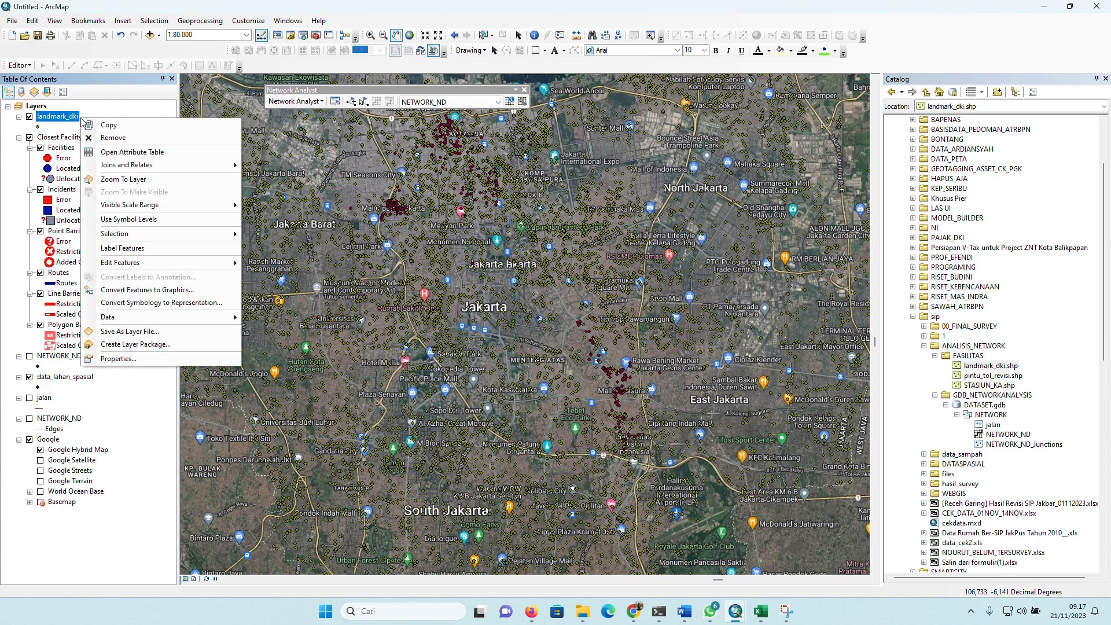
{"action": "left_click", "coordinate": [106, 152]}
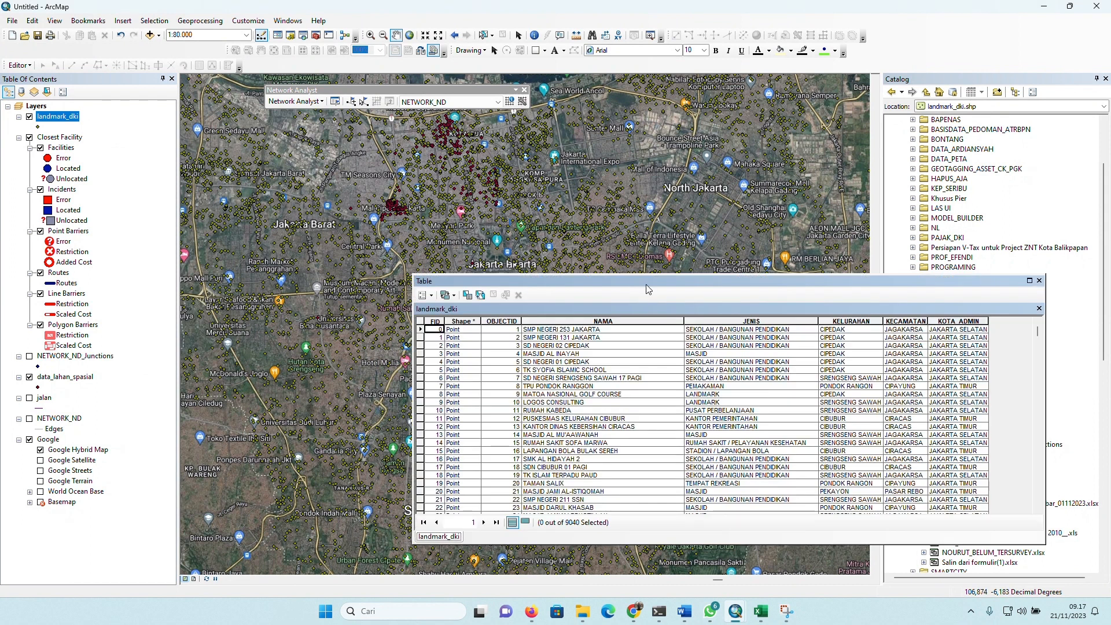
{"action": "left_click_drag", "start_coordinate": [647, 287], "coordinate": [517, 213]}
{"action": "left_click", "coordinate": [631, 246]}
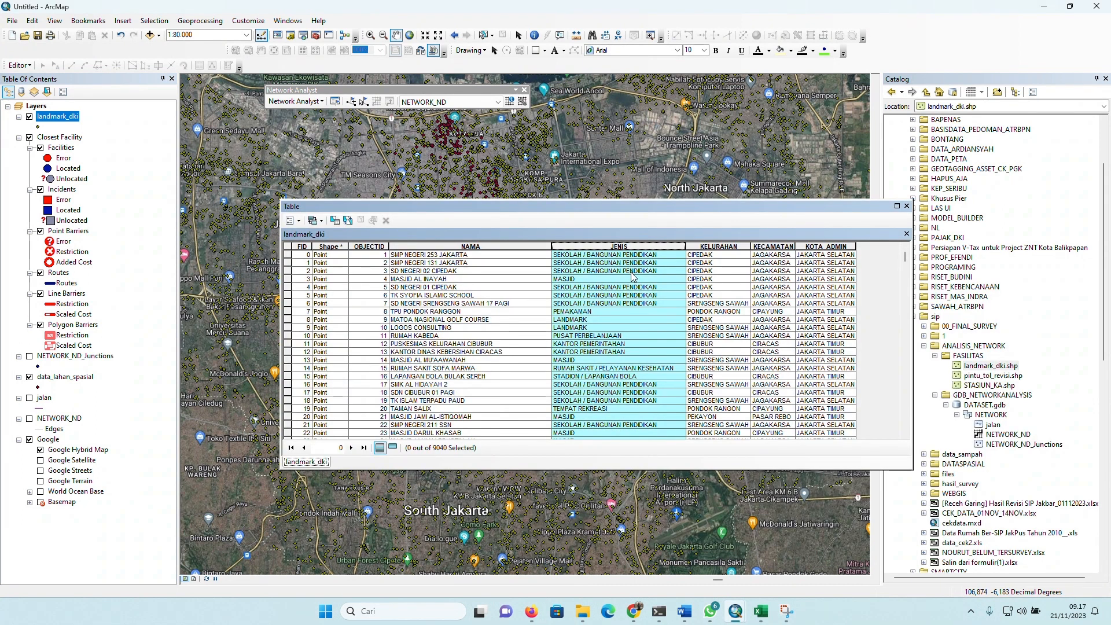
{"action": "scroll", "coordinate": [645, 275], "scroll_direction": "down", "scroll_amount": 5}
{"action": "scroll", "coordinate": [645, 275], "scroll_direction": "up", "scroll_amount": 5}
{"action": "left_click", "coordinate": [471, 245]}
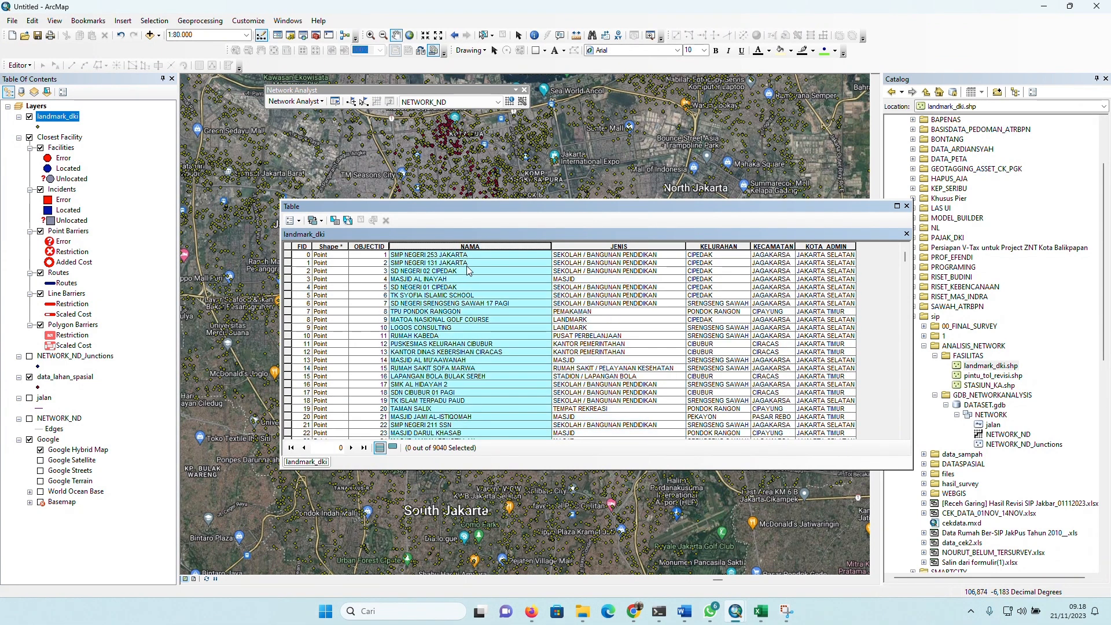
{"action": "scroll", "coordinate": [467, 270], "scroll_direction": "down", "scroll_amount": 11}
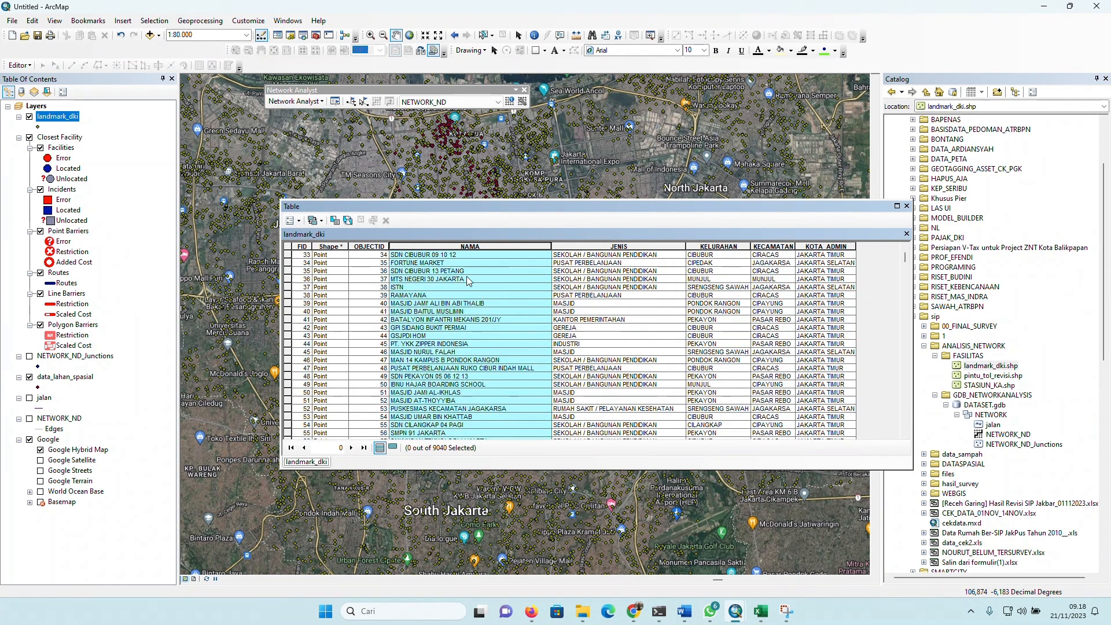
- Close the landmark_dki attribute table and show the Network Analyst window for the Closest Facility layer
{"action": "scroll", "coordinate": [469, 281], "scroll_direction": "up", "scroll_amount": 11}
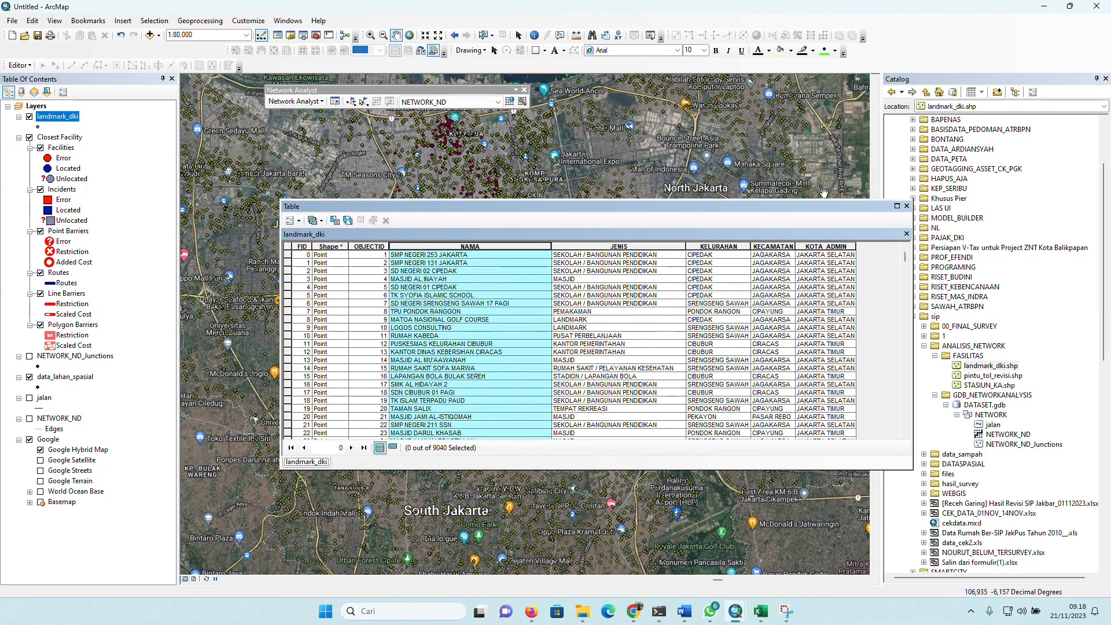
{"action": "left_click", "coordinate": [907, 206]}
{"action": "left_click_drag", "start_coordinate": [477, 195], "coordinate": [441, 211]}
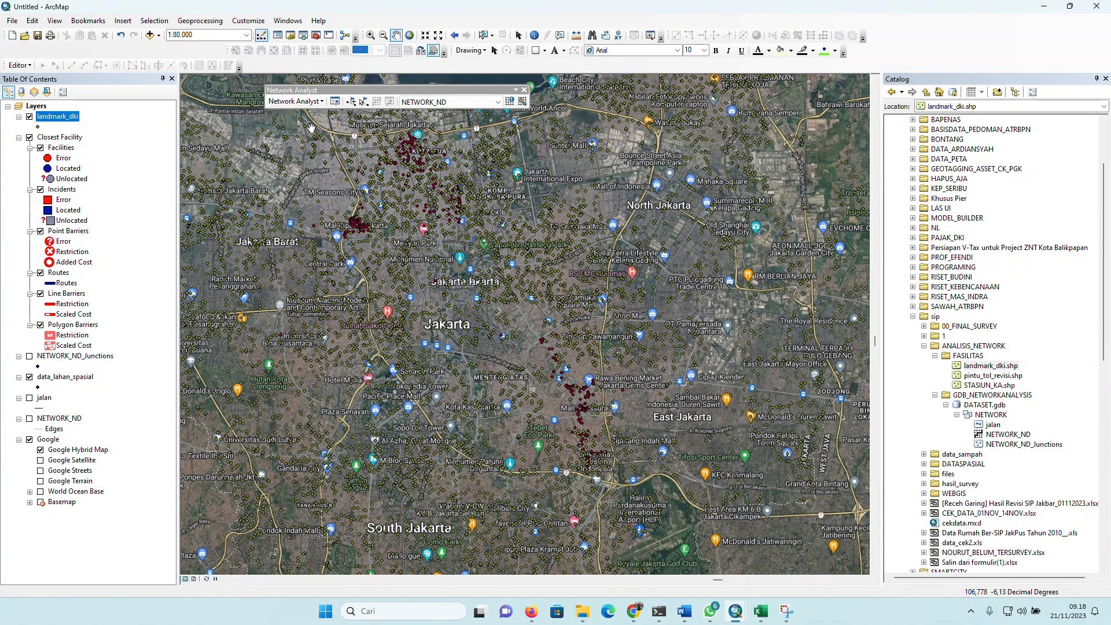
{"action": "left_click", "coordinate": [335, 101]}
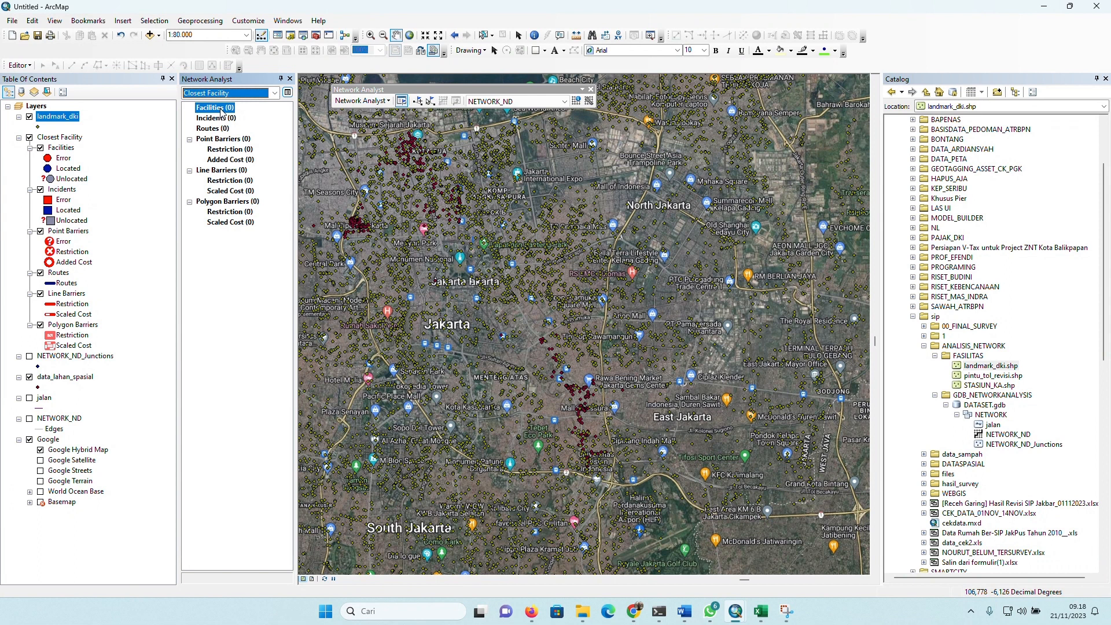
{"action": "left_click_drag", "start_coordinate": [385, 186], "coordinate": [447, 184]}
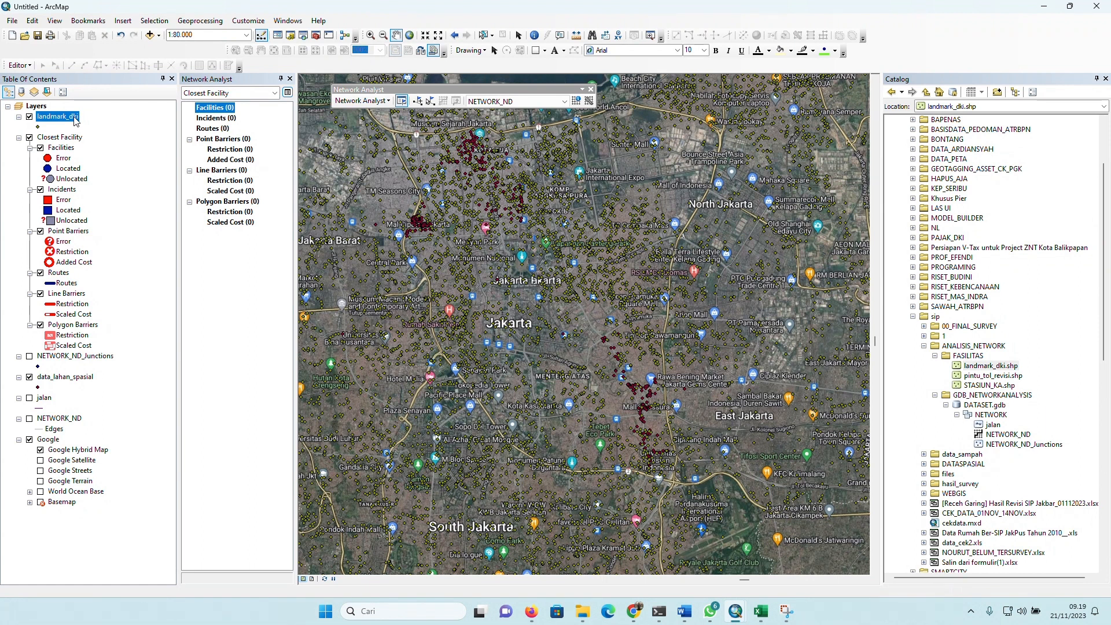
- Filter the landmark_dki layer to shopping centres with the definition query "JENIS" = 'PUSAT PERBELANJAAN'
{"action": "double_click", "coordinate": [74, 118]}
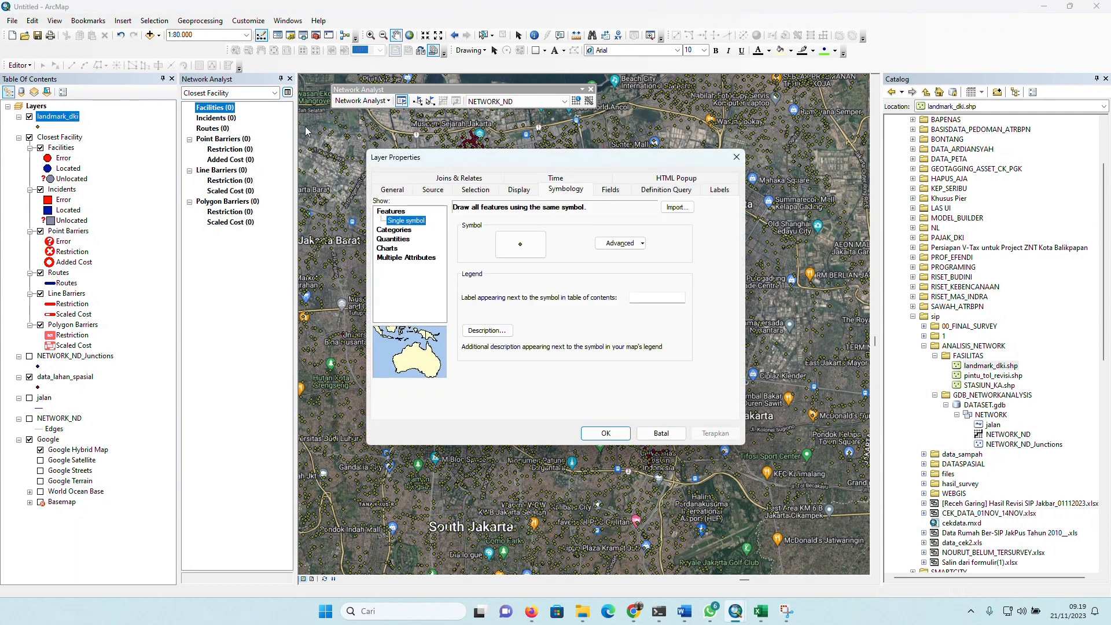
{"action": "left_click", "coordinate": [682, 195]}
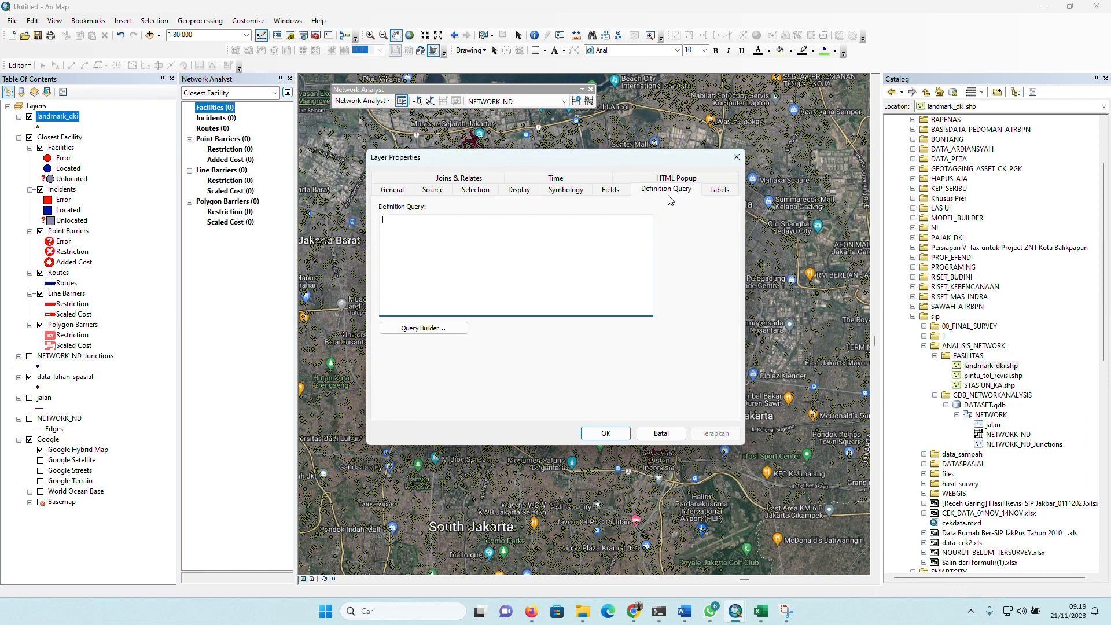
{"action": "left_click", "coordinate": [429, 329]}
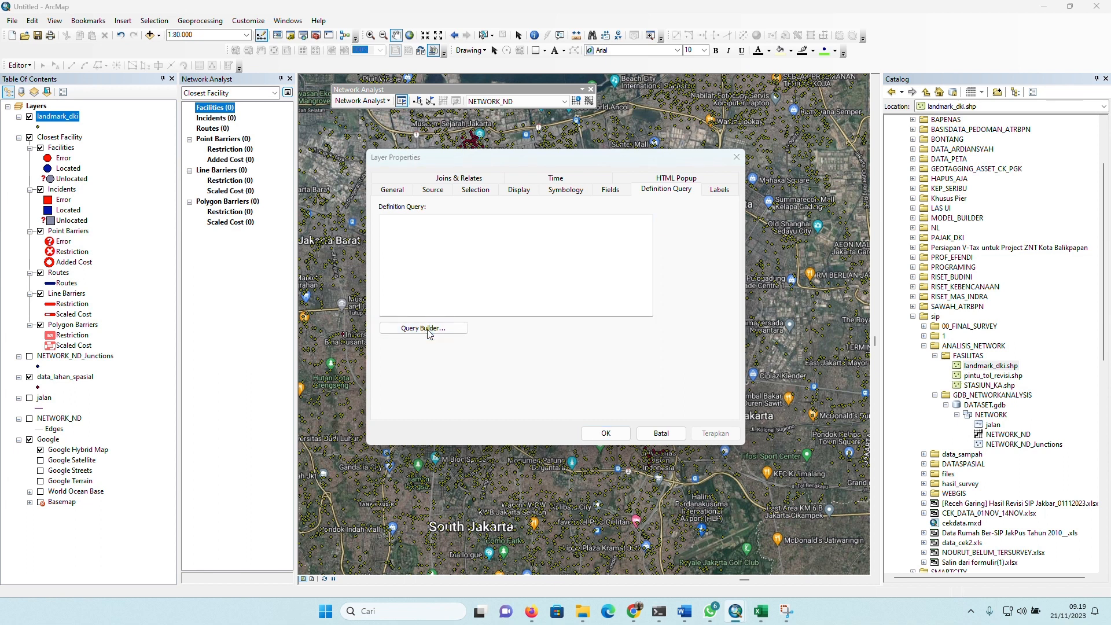
{"action": "double_click", "coordinate": [475, 224]}
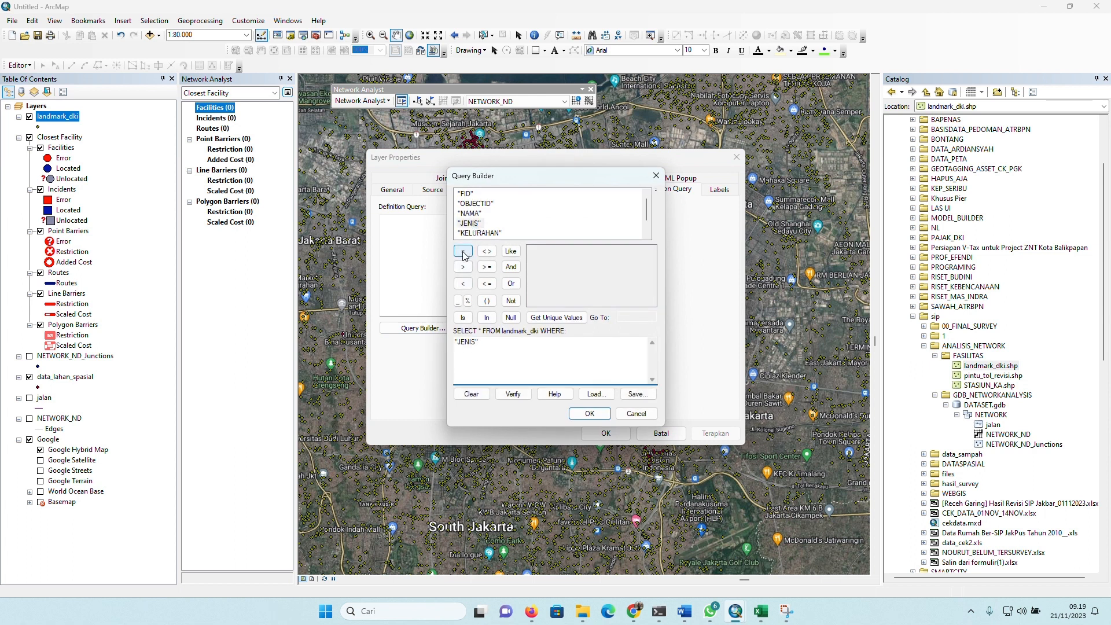
{"action": "left_click", "coordinate": [556, 318]}
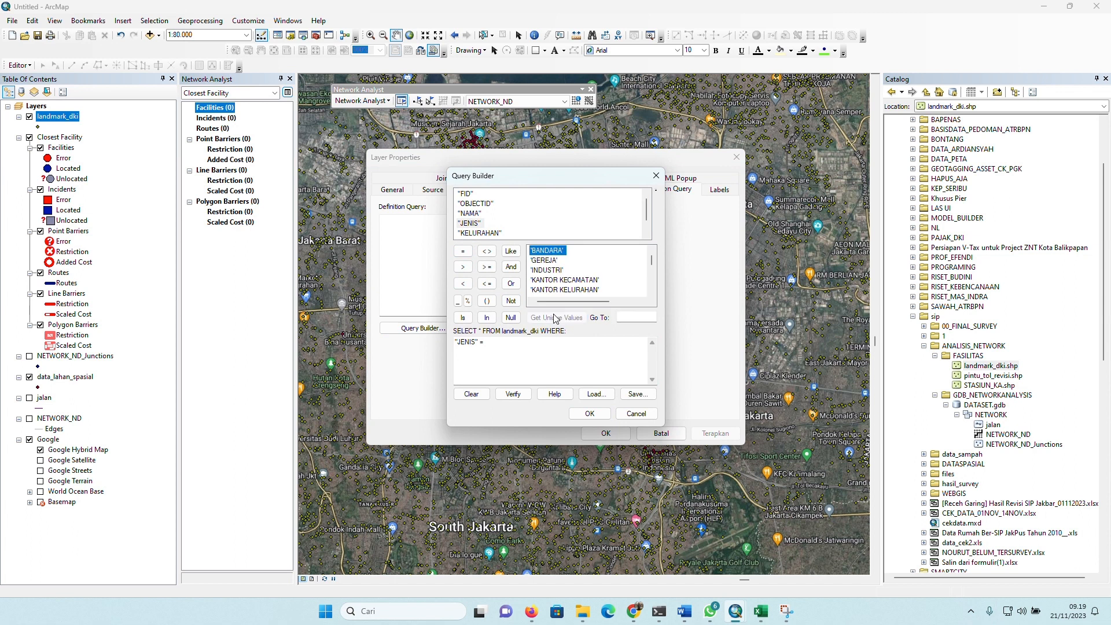
{"action": "scroll", "coordinate": [561, 275], "scroll_direction": "down", "scroll_amount": 3}
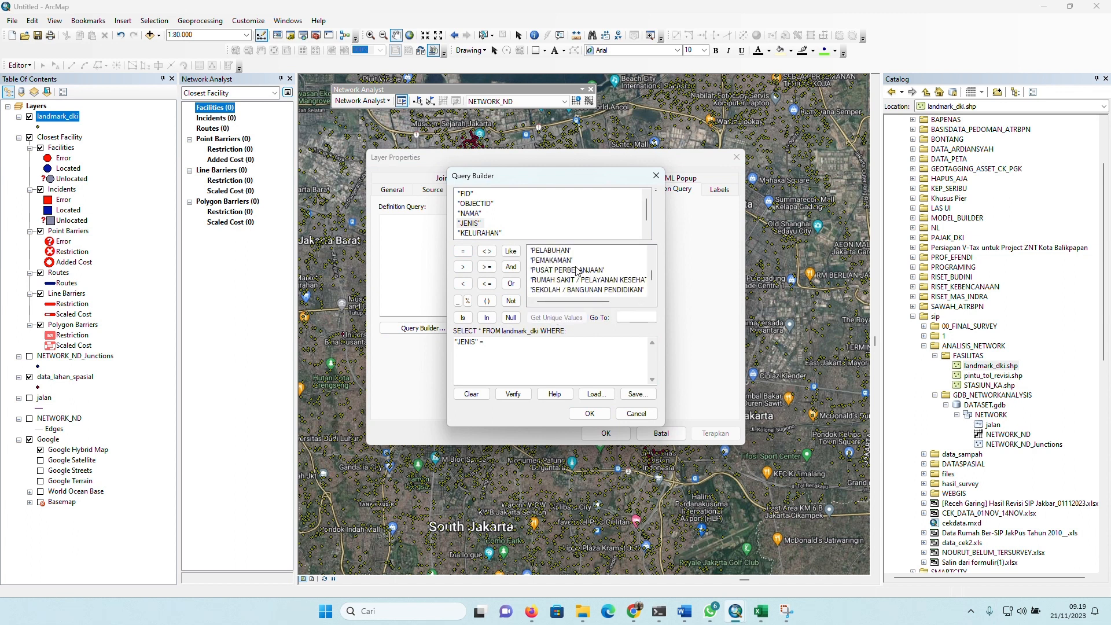
{"action": "left_click", "coordinate": [557, 270]}
{"action": "double_click", "coordinate": [555, 271]}
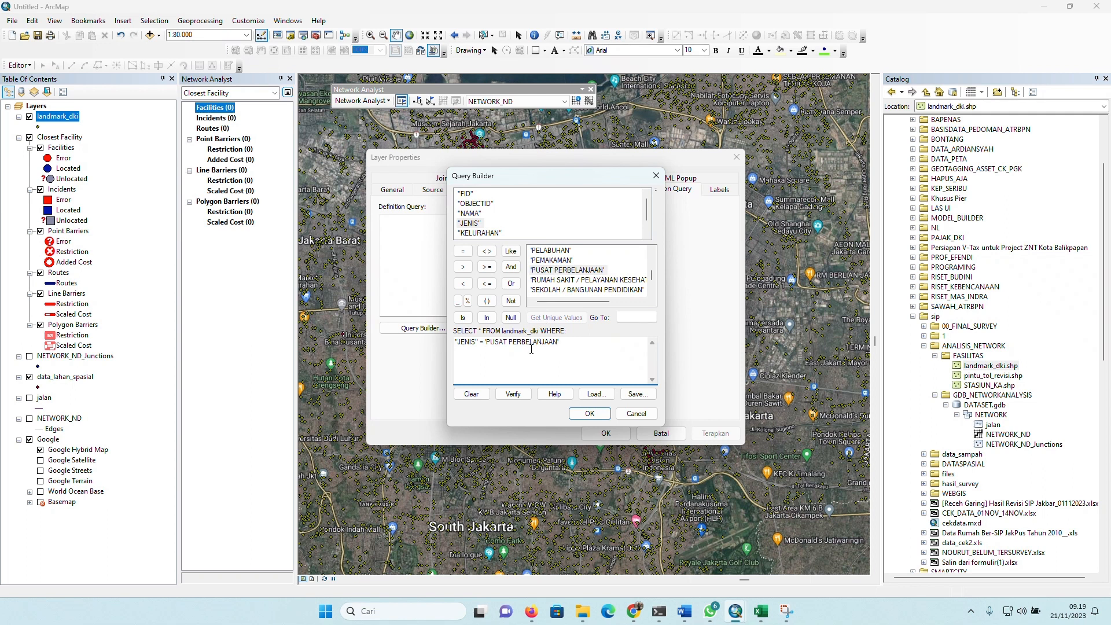
{"action": "left_click_drag", "start_coordinate": [457, 342], "coordinate": [582, 344]}
{"action": "left_click", "coordinate": [586, 344]}
{"action": "left_click", "coordinate": [599, 416]}
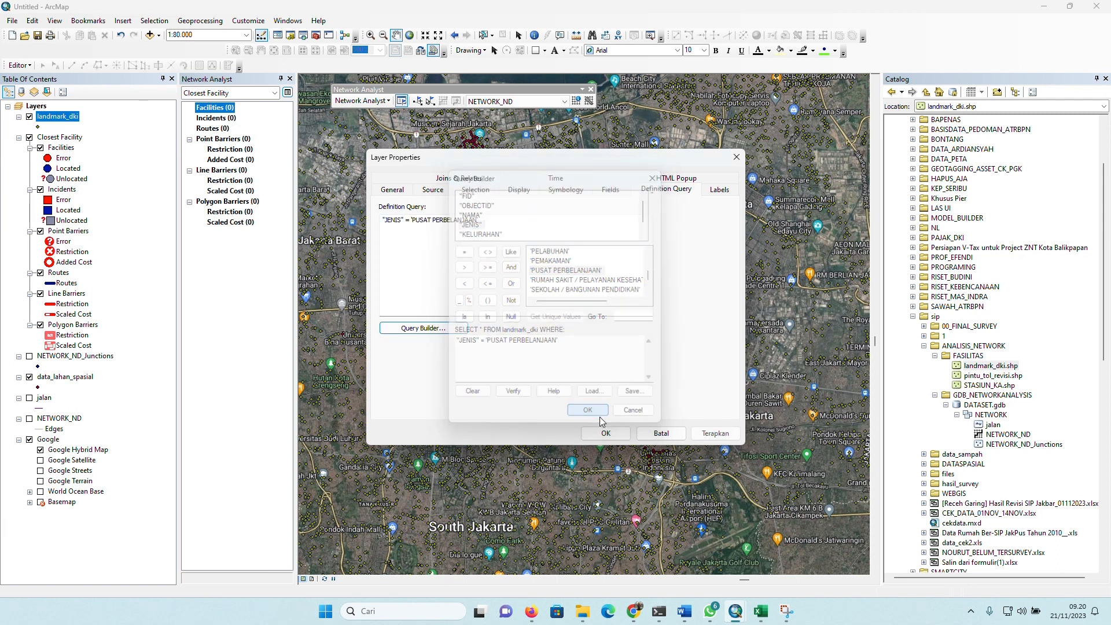
{"action": "left_click", "coordinate": [605, 433]}
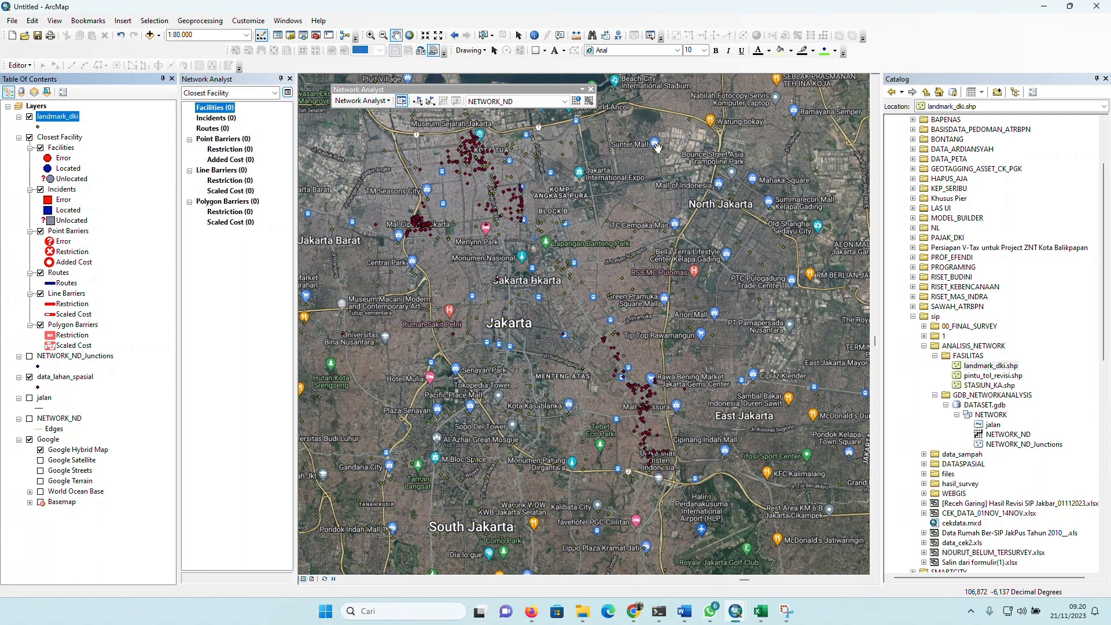
- Start loading locations into the Closest Facility layer's Facilities, with landmark_dki as the source layer
{"action": "scroll", "coordinate": [599, 221], "scroll_direction": "up", "scroll_amount": 5}
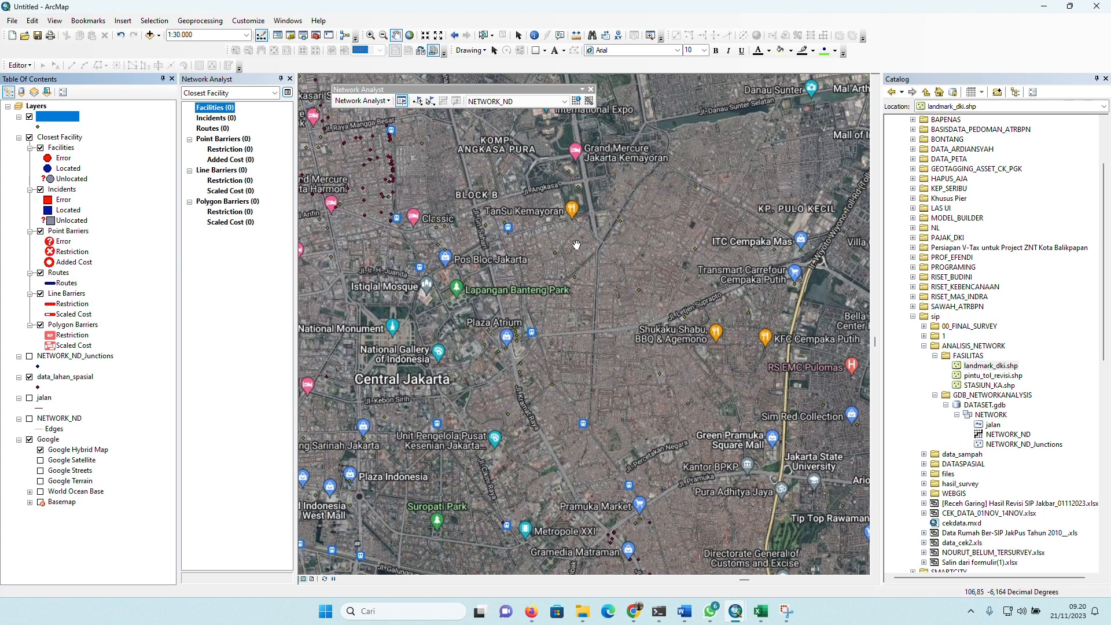
{"action": "left_click_drag", "start_coordinate": [577, 245], "coordinate": [702, 242]}
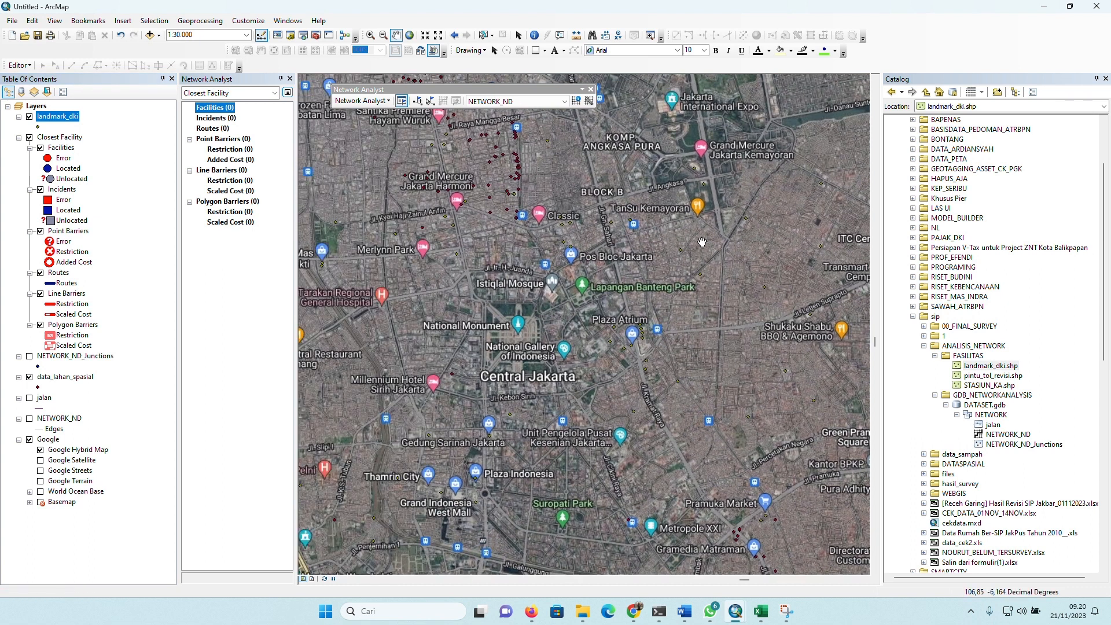
{"action": "left_click_drag", "start_coordinate": [544, 186], "coordinate": [624, 210]}
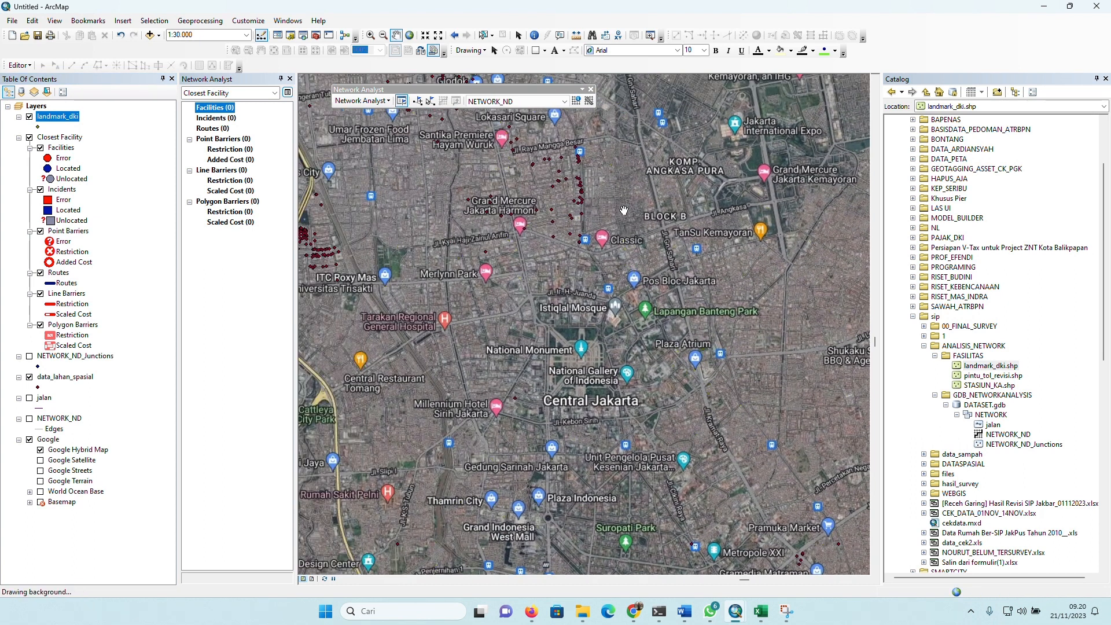
{"action": "left_click_drag", "start_coordinate": [588, 186], "coordinate": [538, 178]}
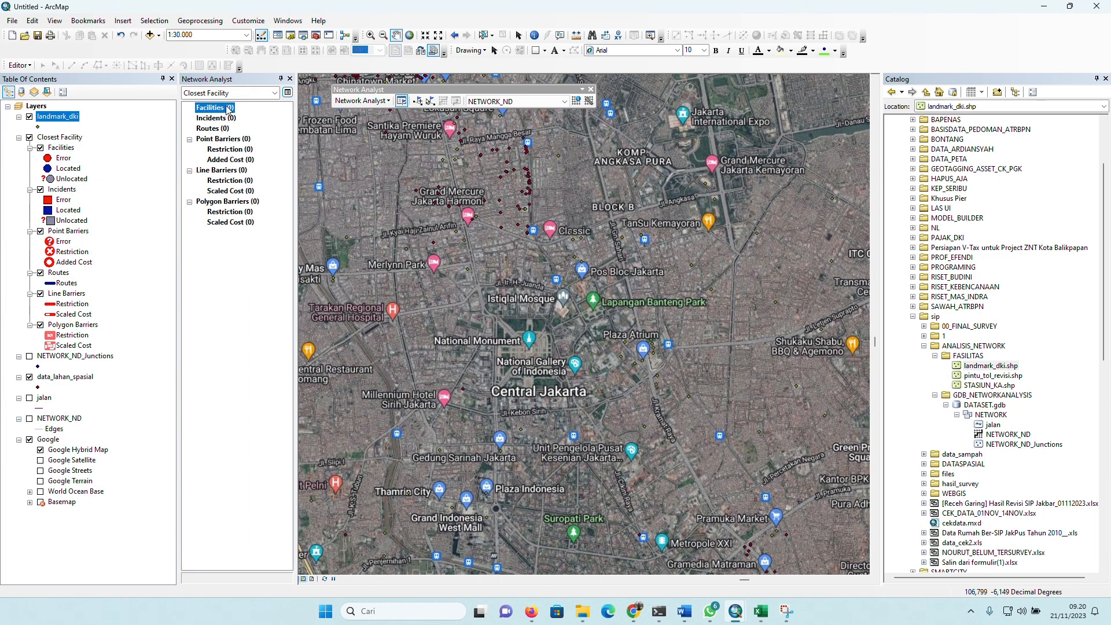
{"action": "right_click", "coordinate": [227, 109]}
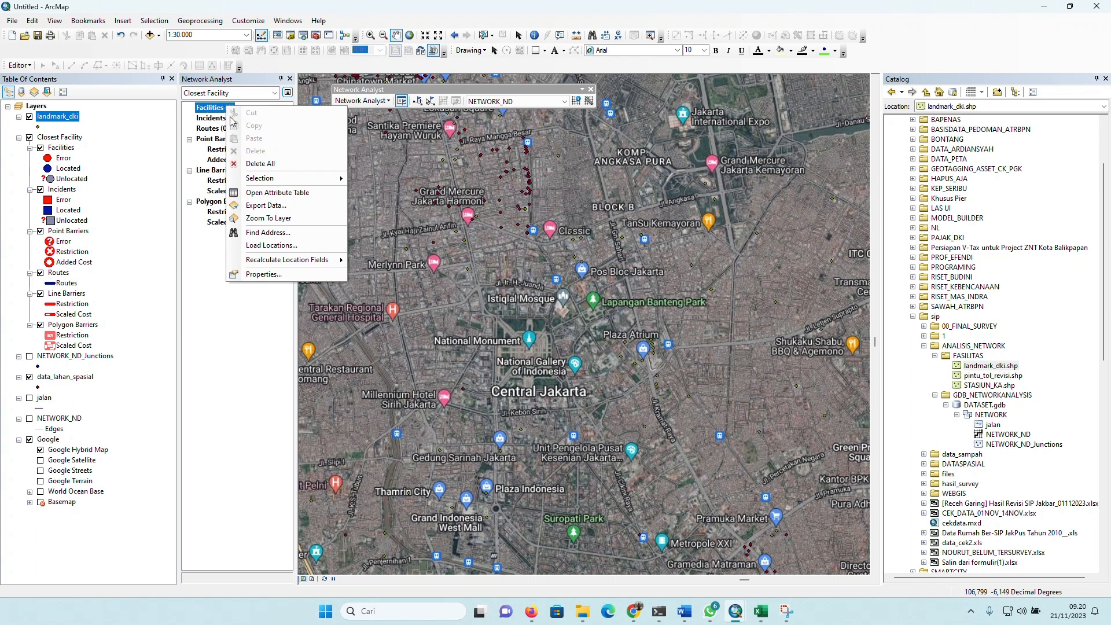
{"action": "left_click", "coordinate": [276, 246]}
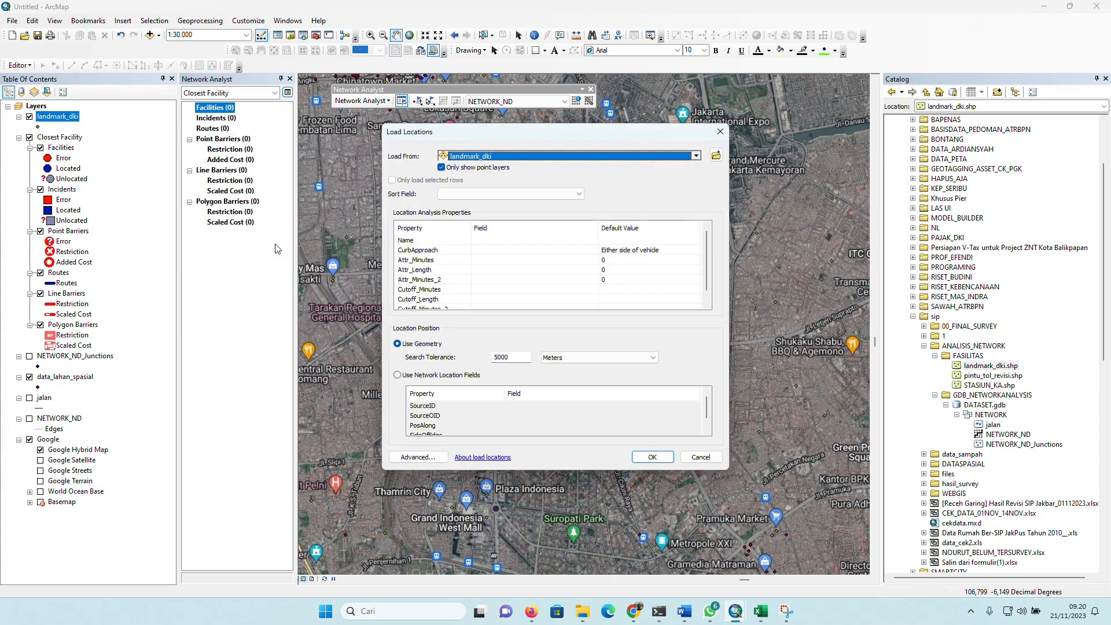
{"action": "left_click", "coordinate": [696, 156]}
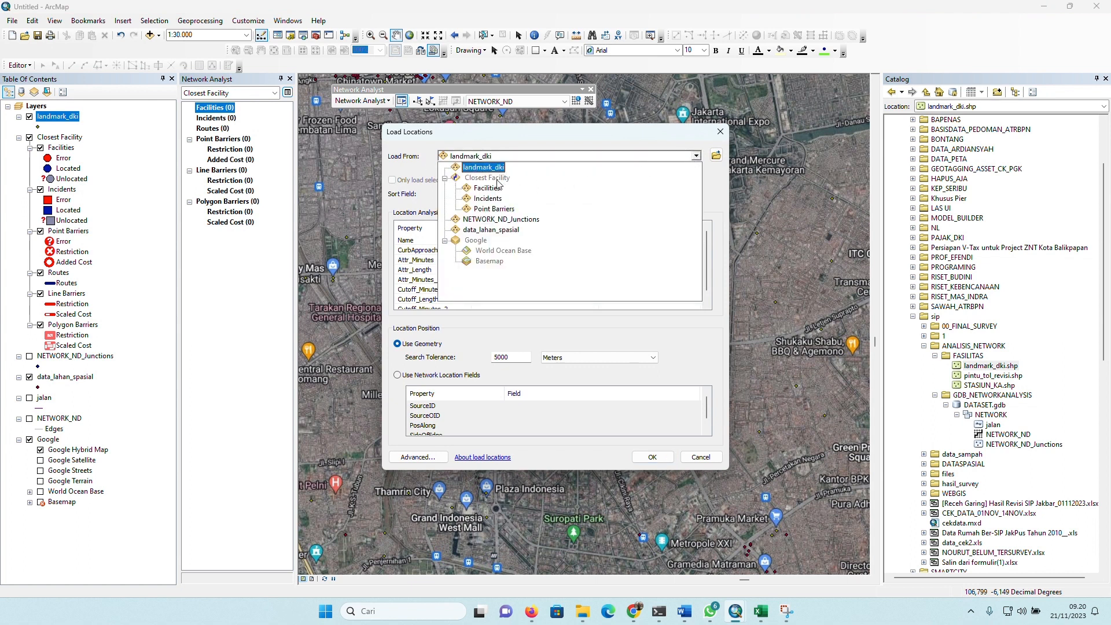
{"action": "left_click", "coordinate": [478, 168]}
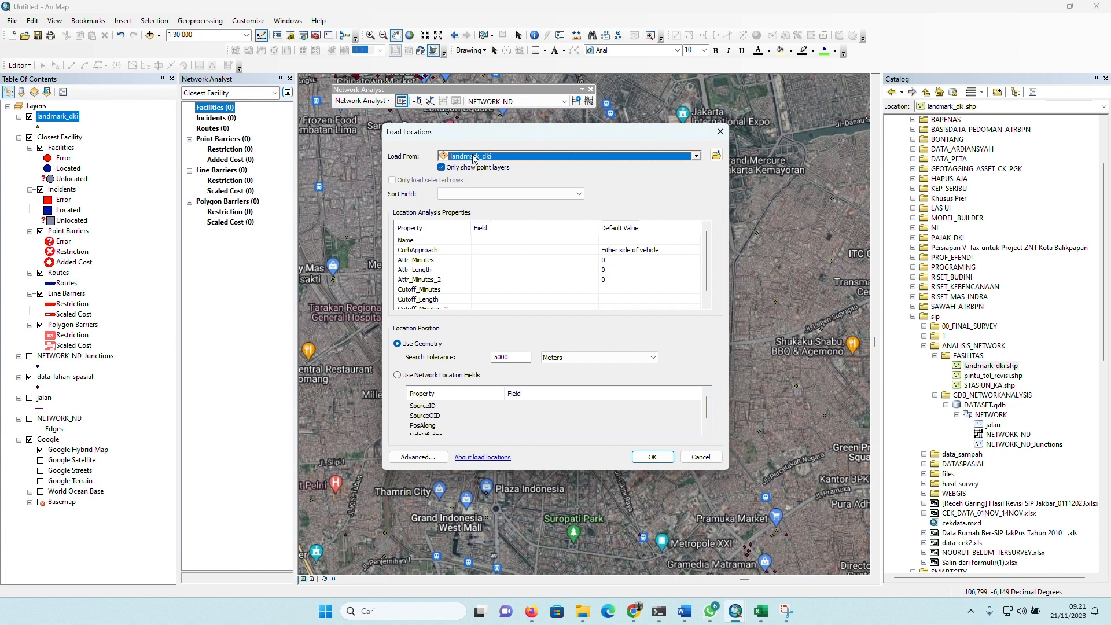
- Map the facilities' Name property to the NAMA field and load the locations using geometry with a 5000-metre search tolerance
{"action": "left_click", "coordinate": [588, 244]}
{"action": "left_click", "coordinate": [587, 244]}
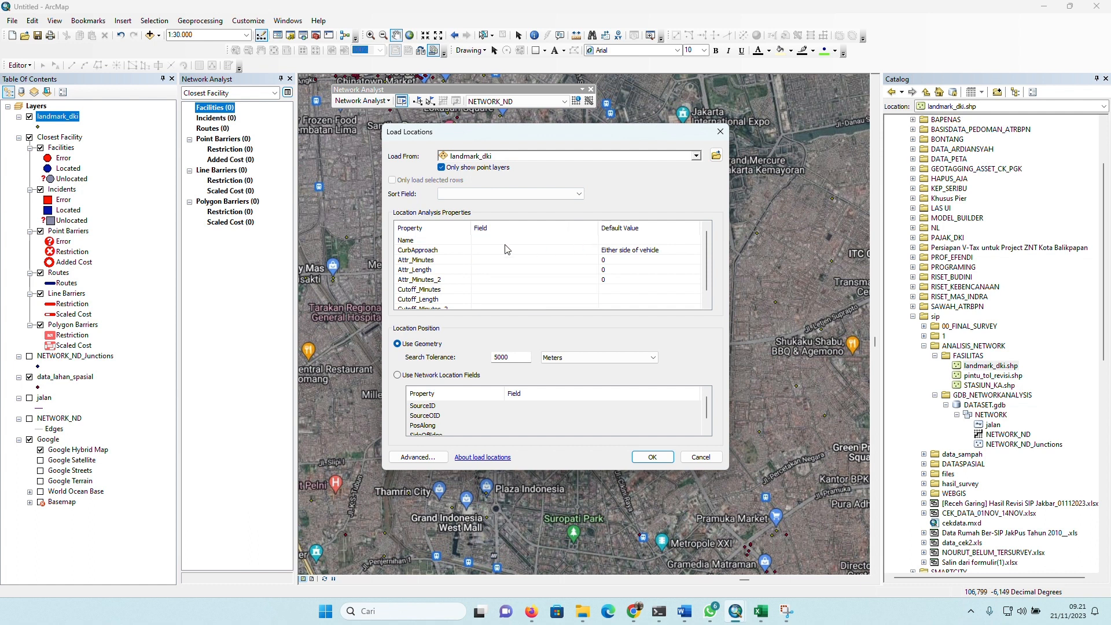
{"action": "left_click", "coordinate": [587, 243]}
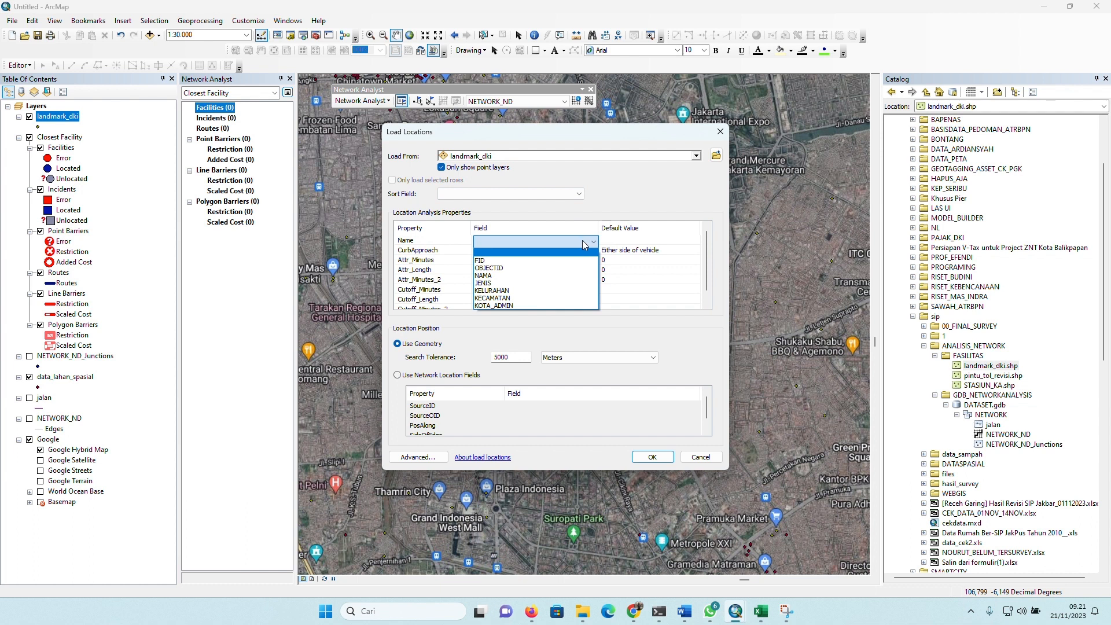
{"action": "left_click", "coordinate": [578, 277]}
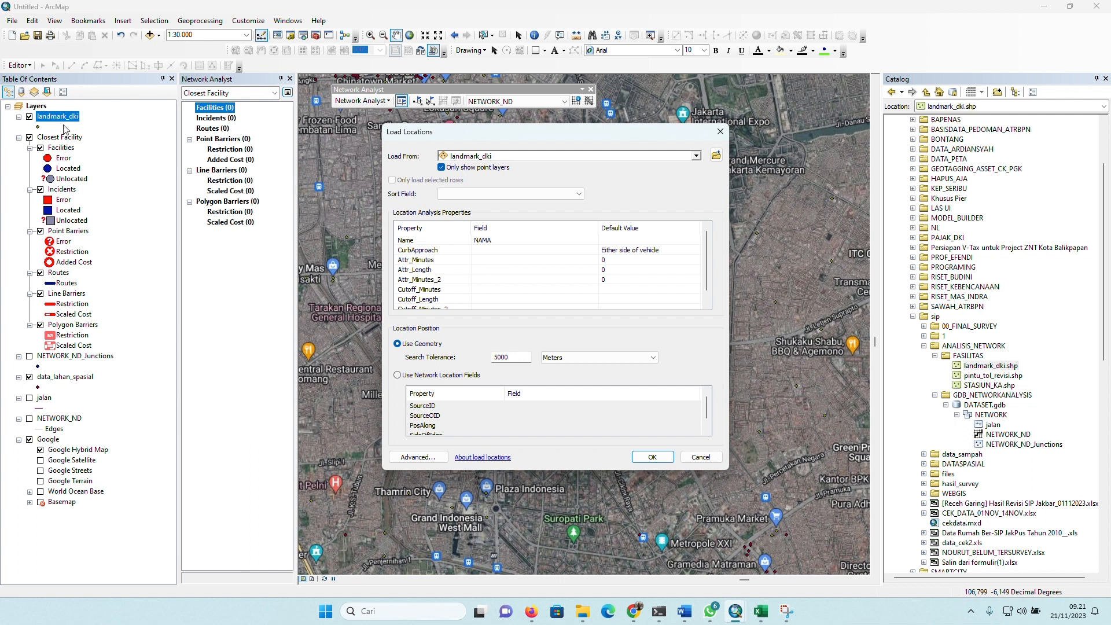
{"action": "left_click", "coordinate": [511, 242]}
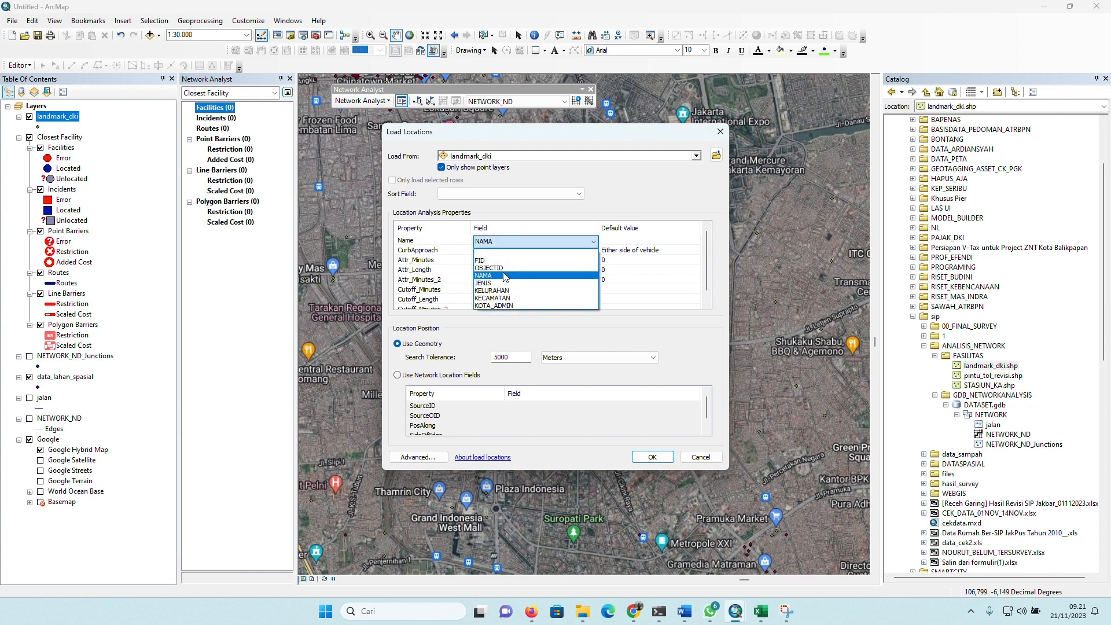
{"action": "left_click", "coordinate": [503, 277]}
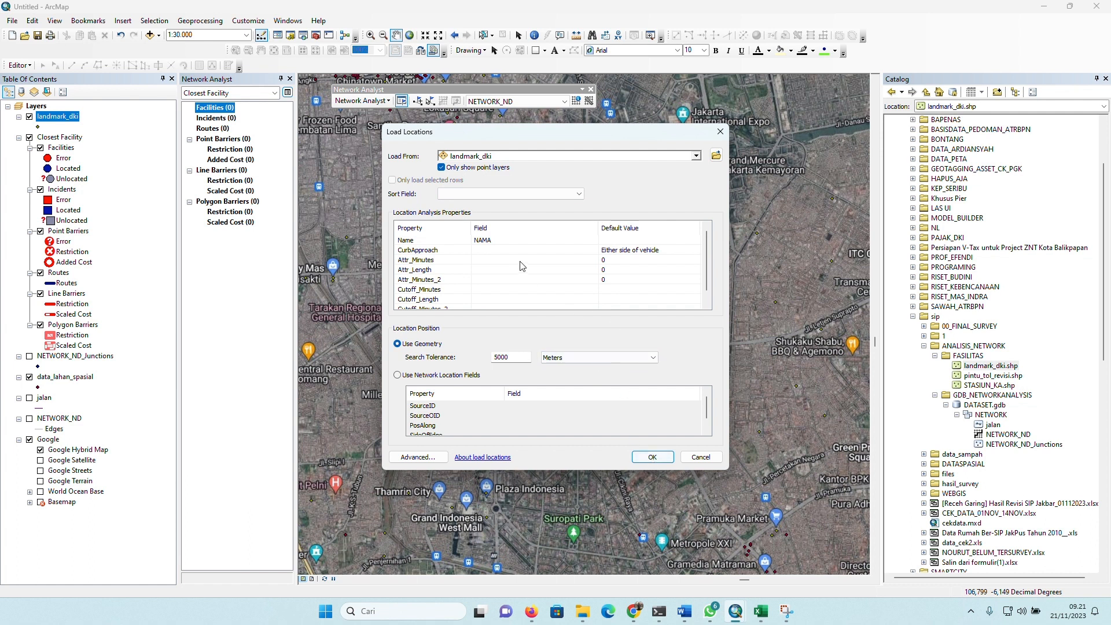
{"action": "left_click", "coordinate": [653, 458]}
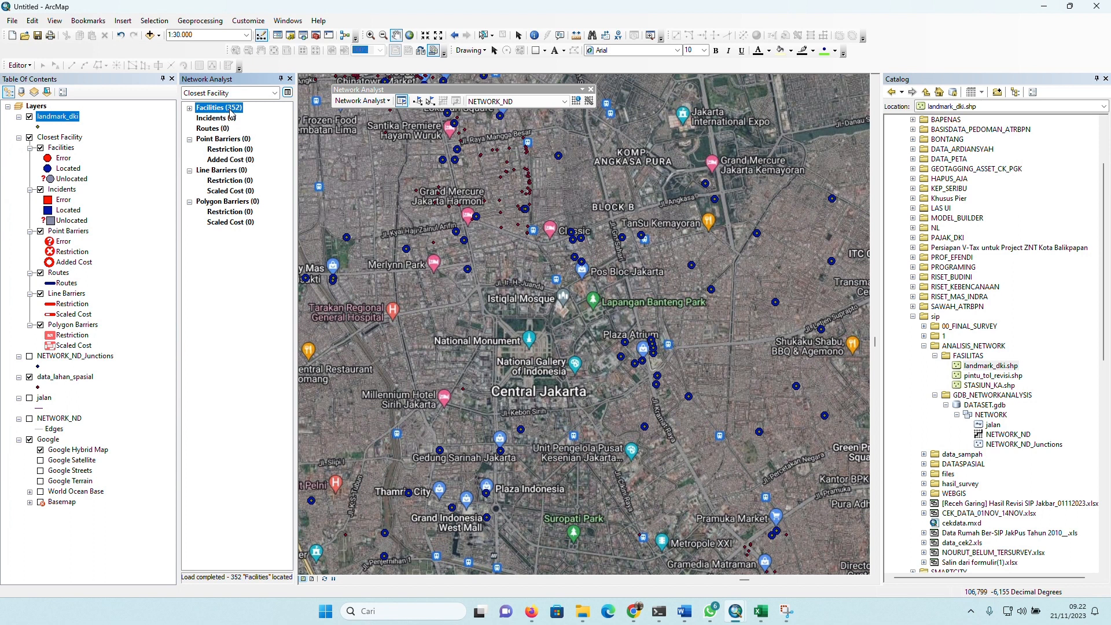
- Expand the Facilities class, examine the names of the loaded facilities, and collapse the list
{"action": "left_click", "coordinate": [190, 109]}
{"action": "scroll", "coordinate": [235, 172], "scroll_direction": "down", "scroll_amount": 10}
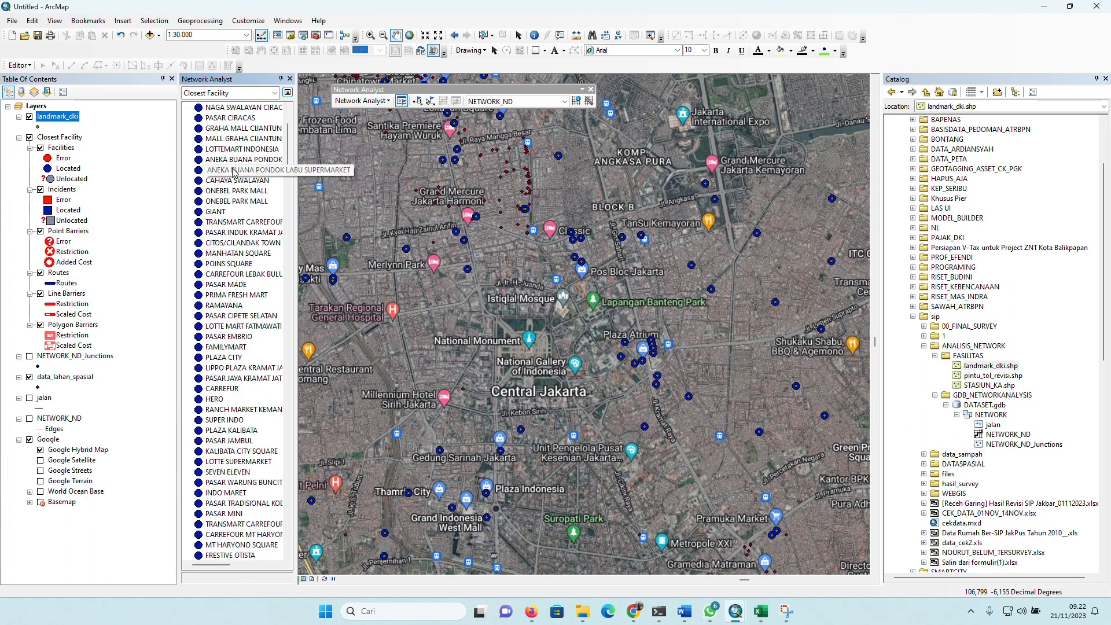
{"action": "scroll", "coordinate": [235, 172], "scroll_direction": "up", "scroll_amount": 9}
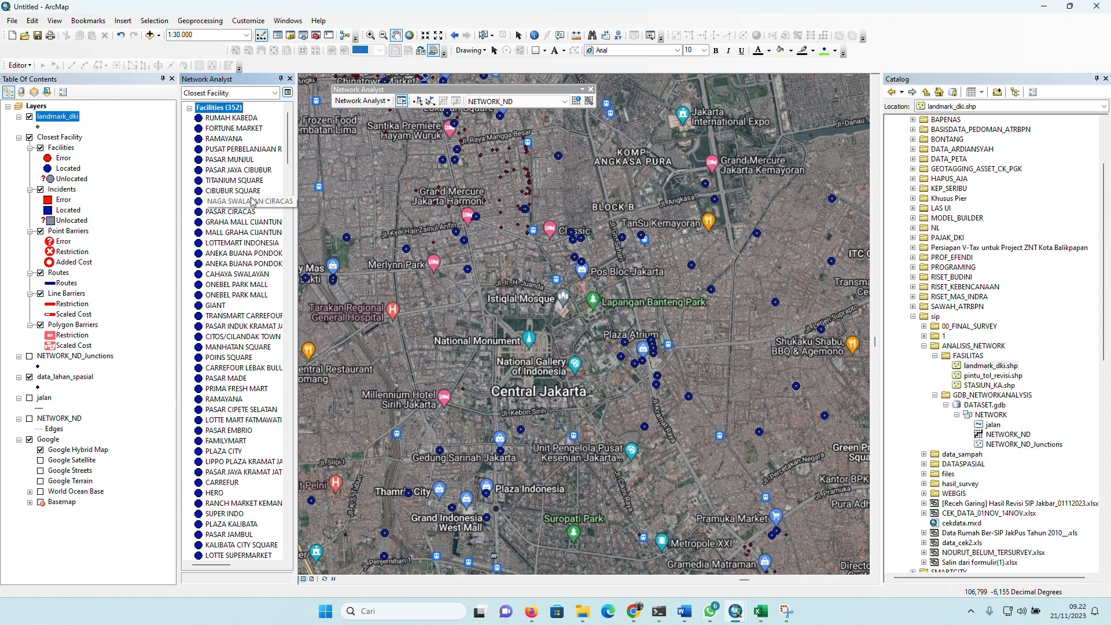
{"action": "left_click", "coordinate": [190, 109]}
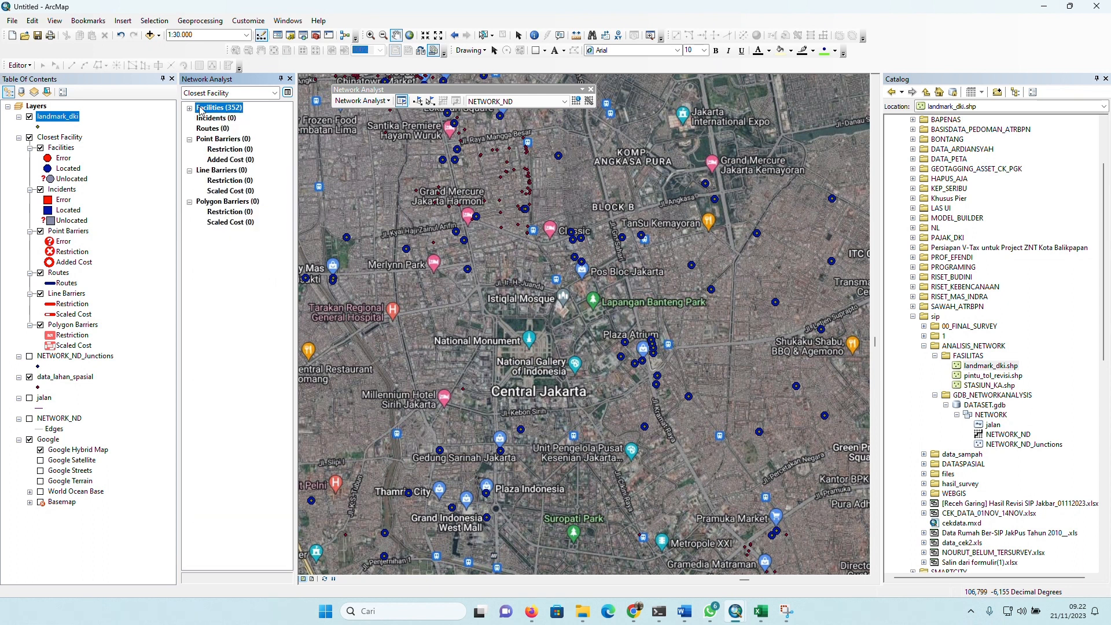
- Start loading locations into the Closest Facility layer's Incidents, with data_lahan_spasial as the source layer
{"action": "left_click", "coordinate": [229, 121]}
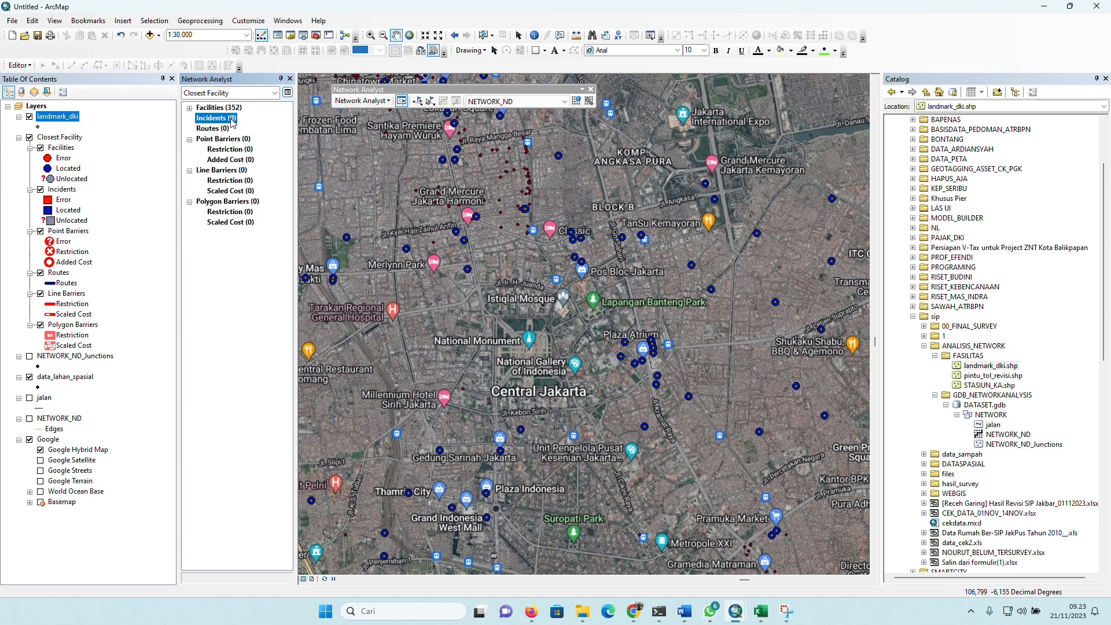
{"action": "right_click", "coordinate": [232, 124]}
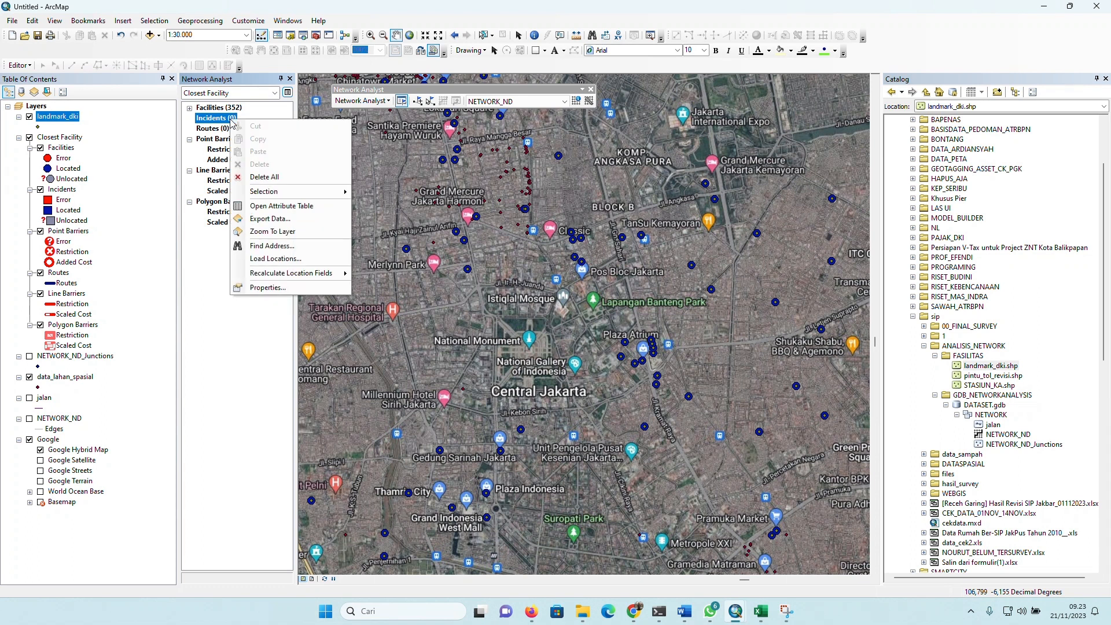
{"action": "left_click", "coordinate": [269, 260]}
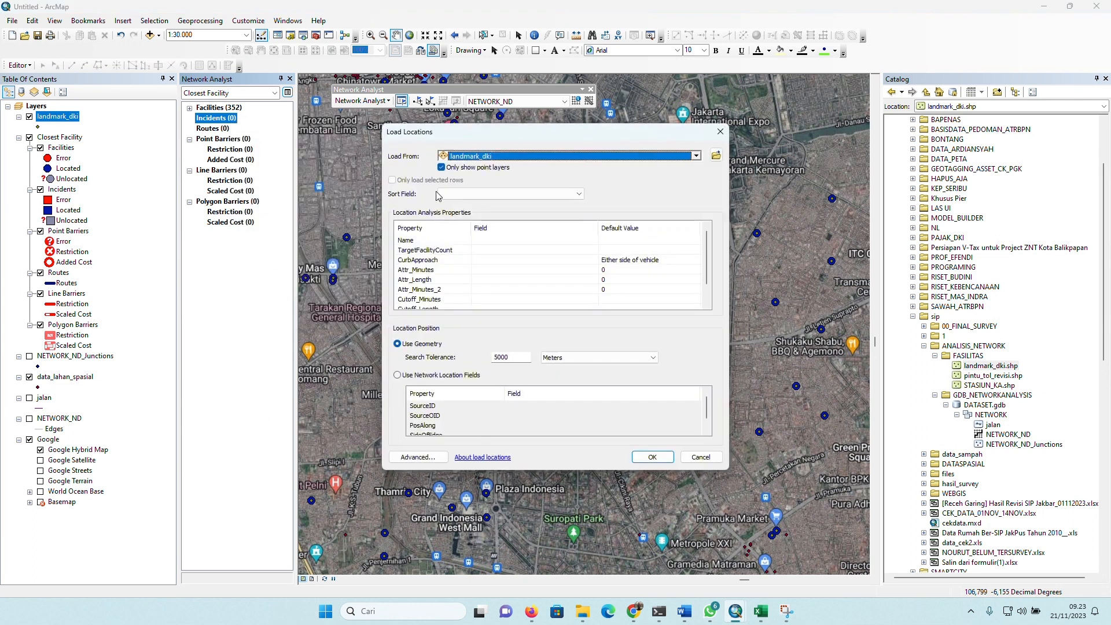
{"action": "left_click", "coordinate": [697, 156]}
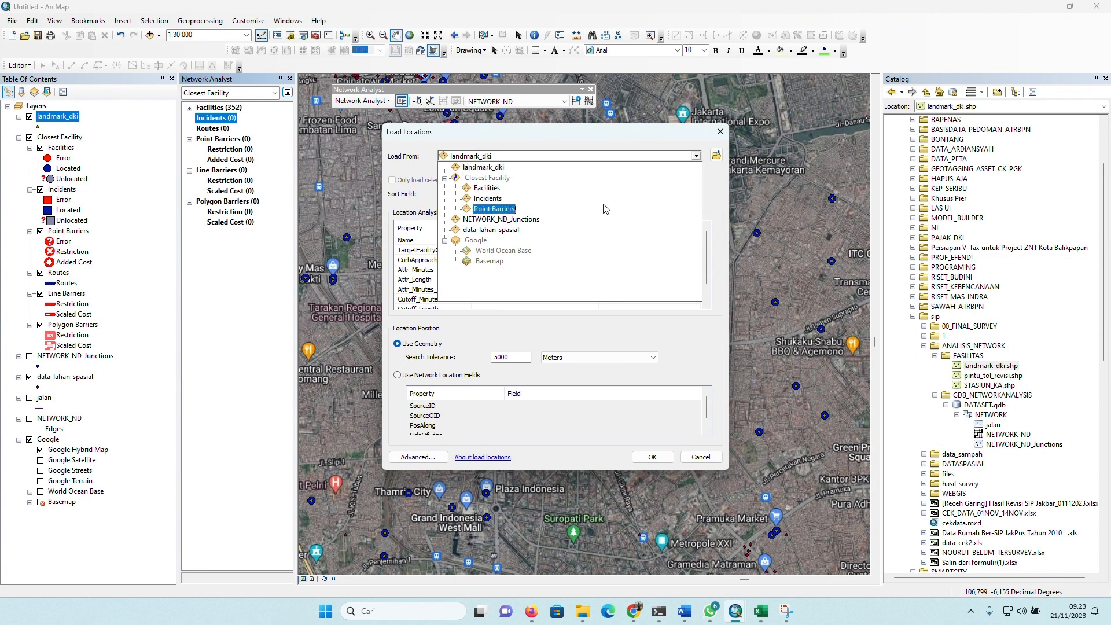
{"action": "left_click", "coordinate": [495, 230]}
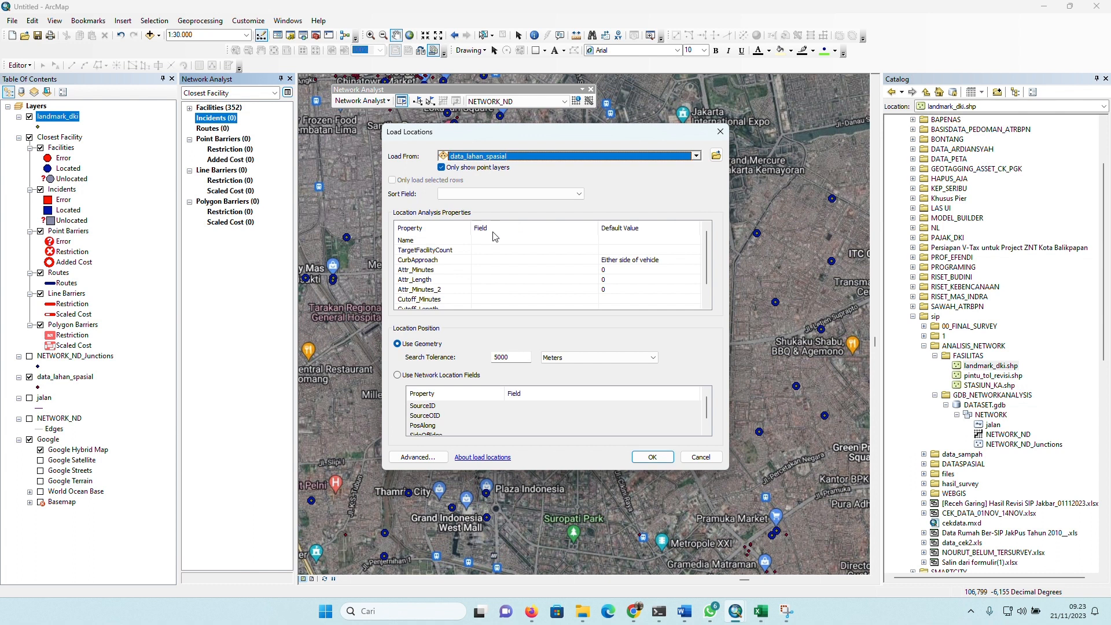
- Map the incidents' Name property to the No_Urut field and load the locations using geometry with a 5000-metre search tolerance
{"action": "left_click", "coordinate": [592, 241]}
{"action": "scroll", "coordinate": [595, 265], "scroll_direction": "down", "scroll_amount": 3}
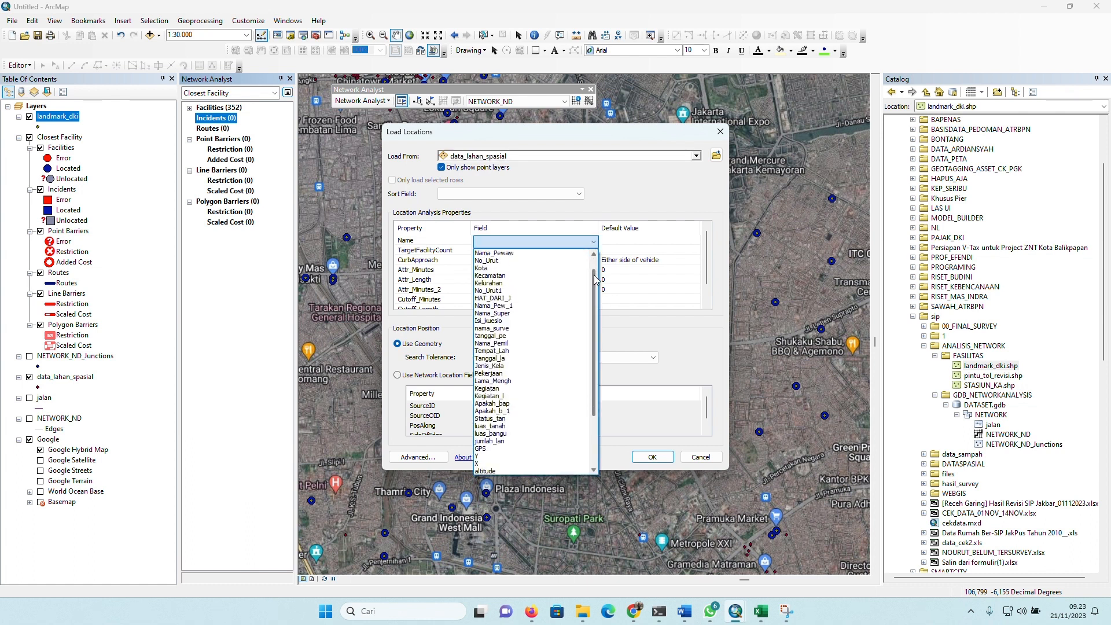
{"action": "scroll", "coordinate": [596, 263], "scroll_direction": "up", "scroll_amount": 3}
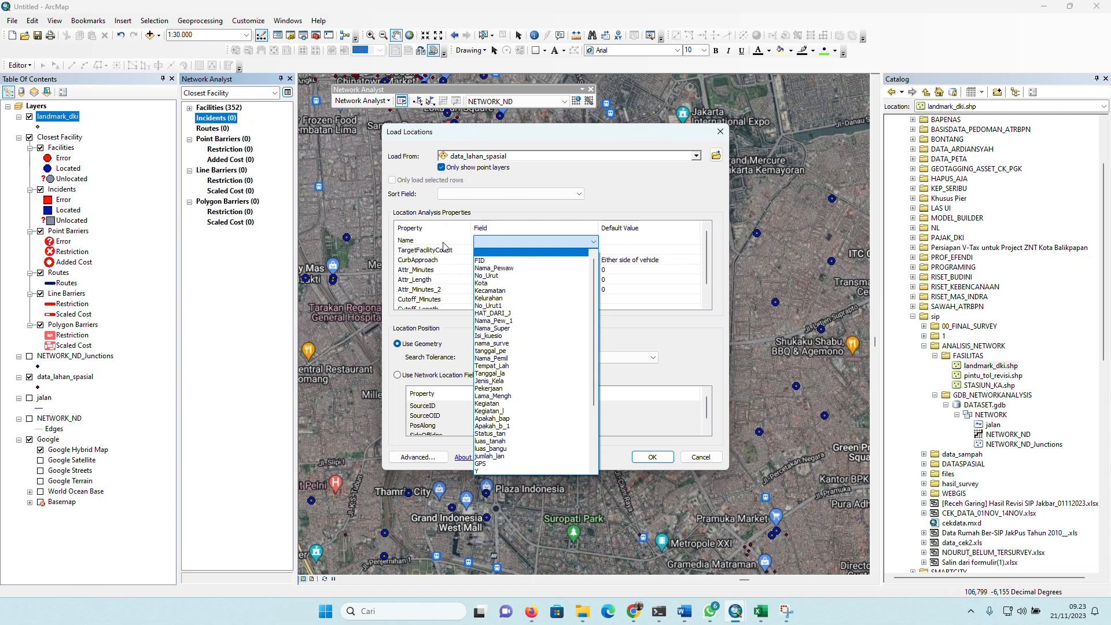
{"action": "left_click", "coordinate": [496, 276]}
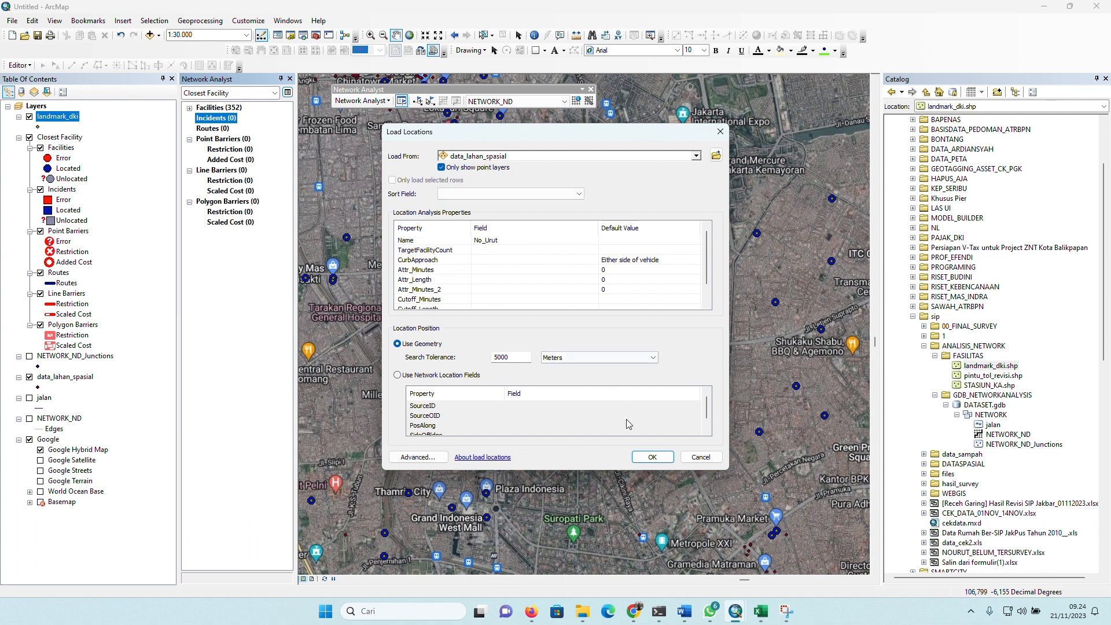
{"action": "left_click", "coordinate": [644, 456]}
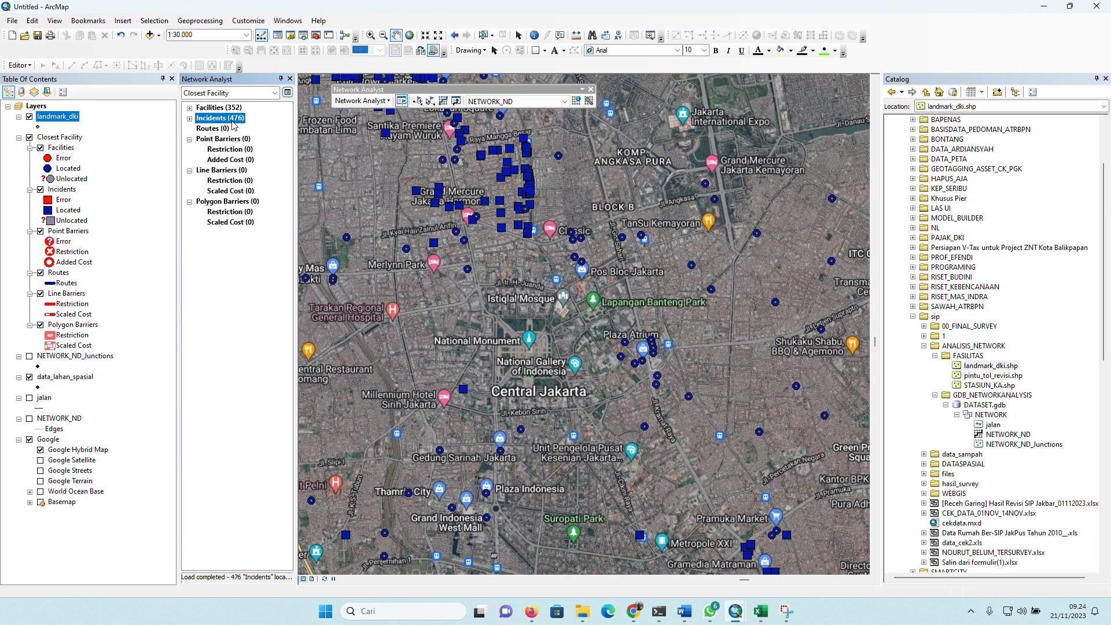
{"action": "scroll", "coordinate": [520, 198], "scroll_direction": "up", "scroll_amount": 3}
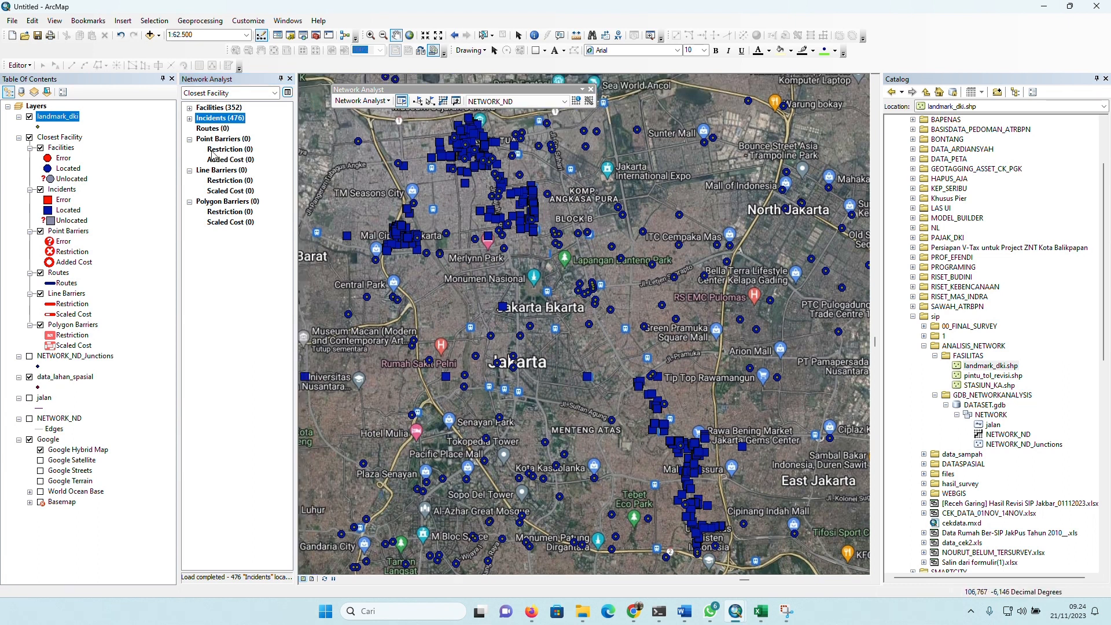
- Set the impedance in the Closest Facility layer's analysis settings to Minutes_2 (Minutes)
{"action": "left_click", "coordinate": [78, 139]}
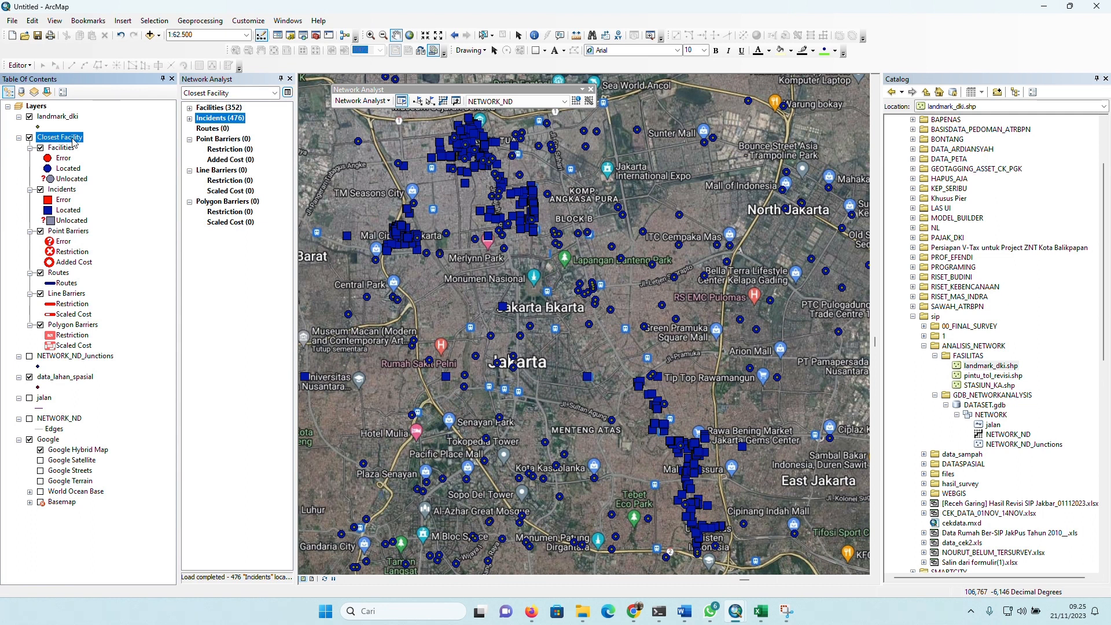
{"action": "double_click", "coordinate": [74, 140]}
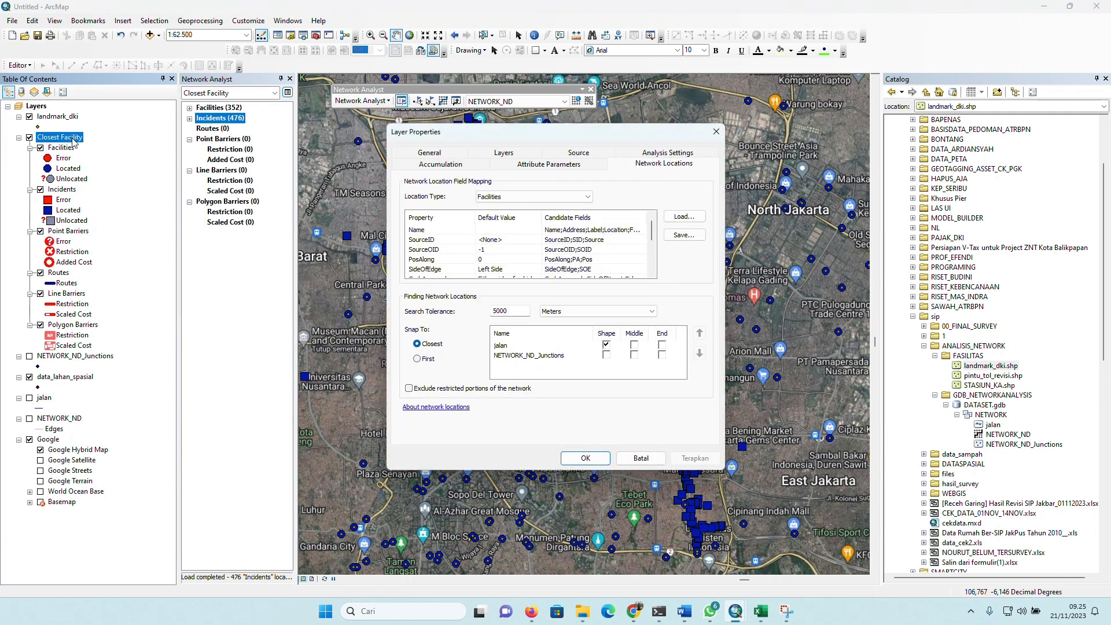
{"action": "left_click", "coordinate": [633, 155]}
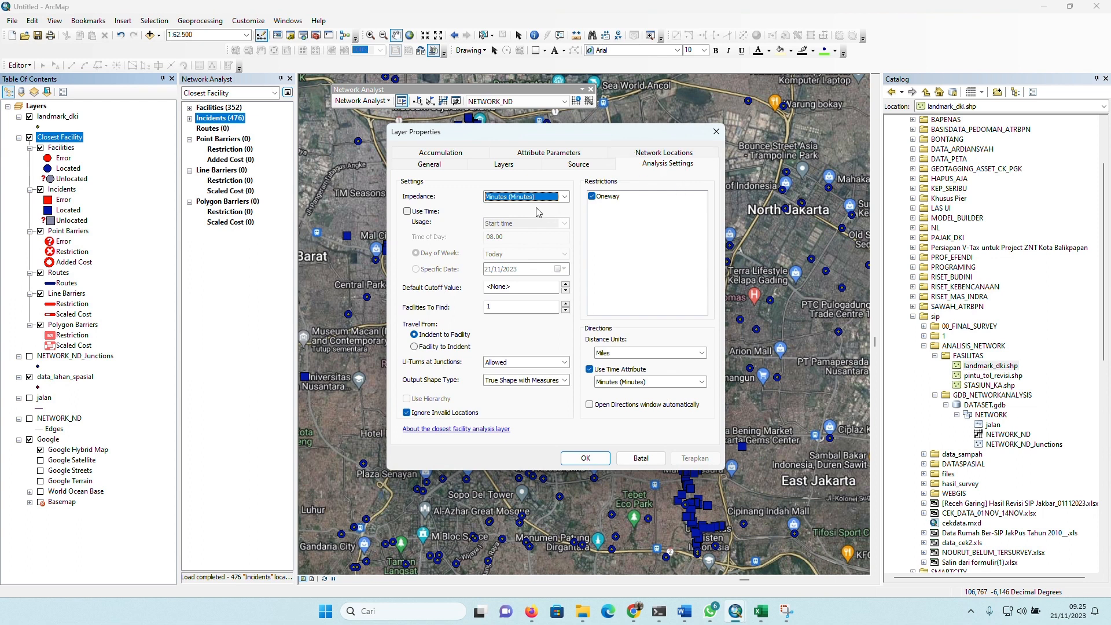
{"action": "left_click", "coordinate": [564, 197]}
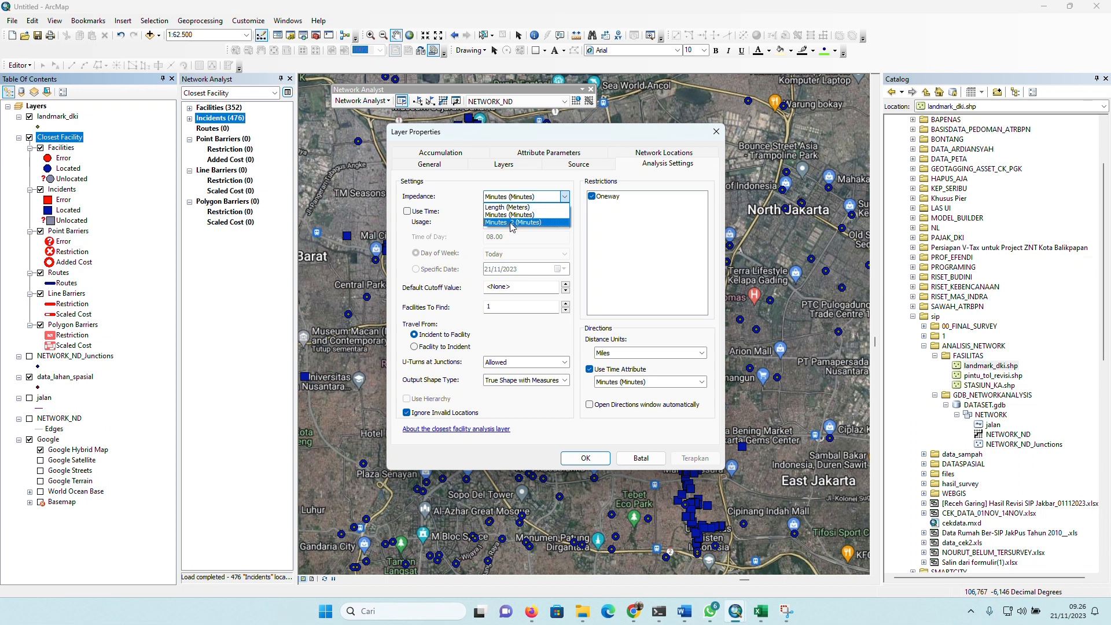
{"action": "left_click", "coordinate": [511, 222]}
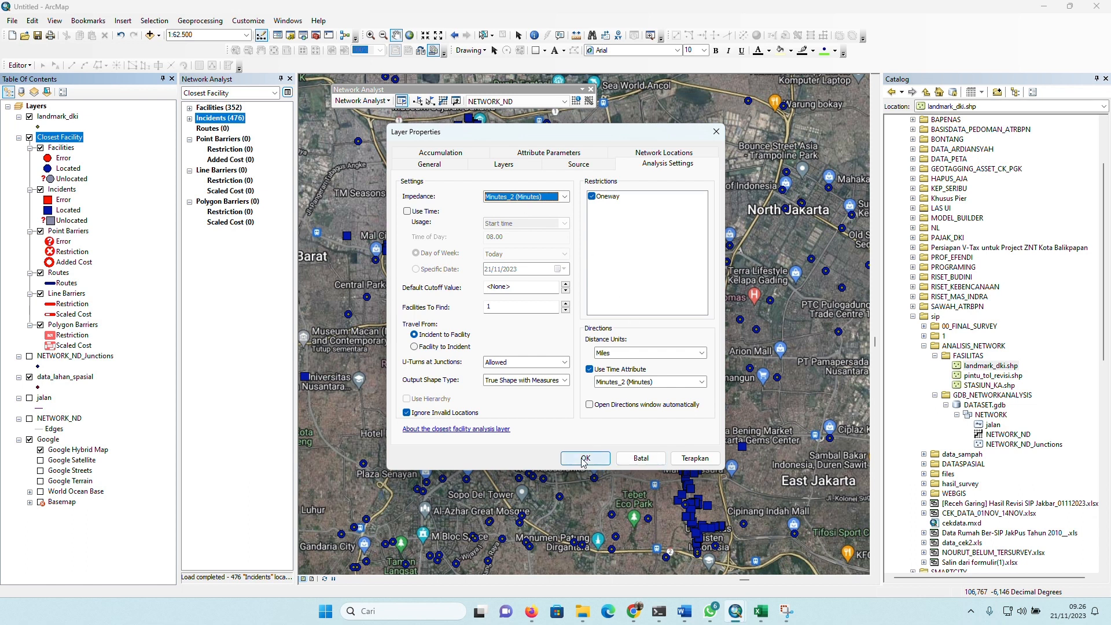
{"action": "left_click", "coordinate": [584, 459]}
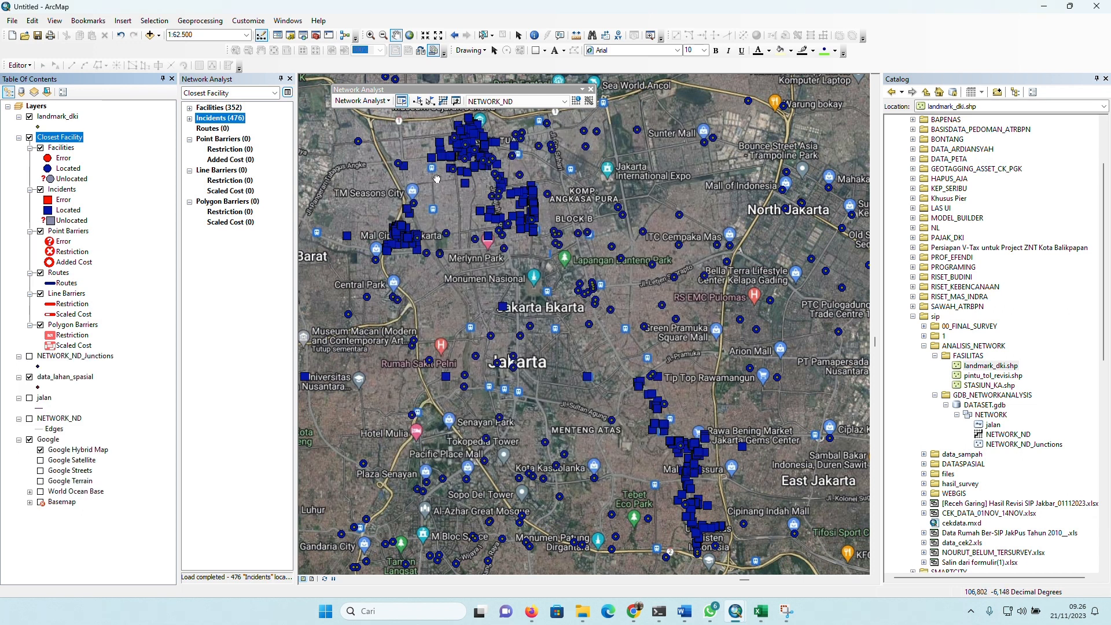
- Solve the Closest Facility analysis and dismiss the Network Analyst messages
{"action": "left_click_drag", "start_coordinate": [437, 179], "coordinate": [467, 163]}
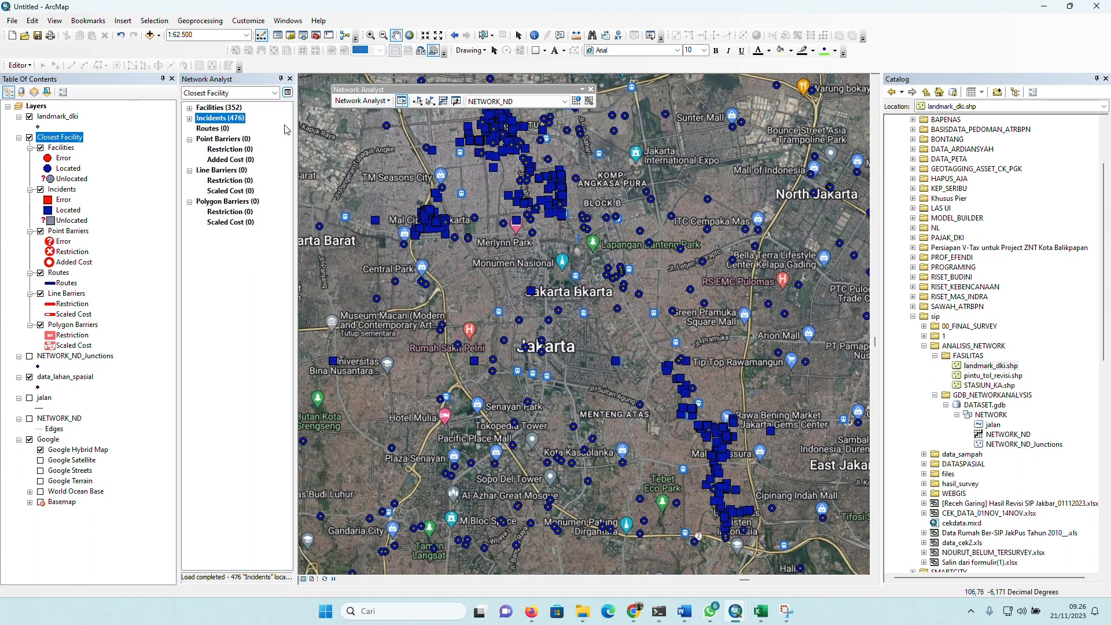
{"action": "left_click", "coordinate": [445, 103]}
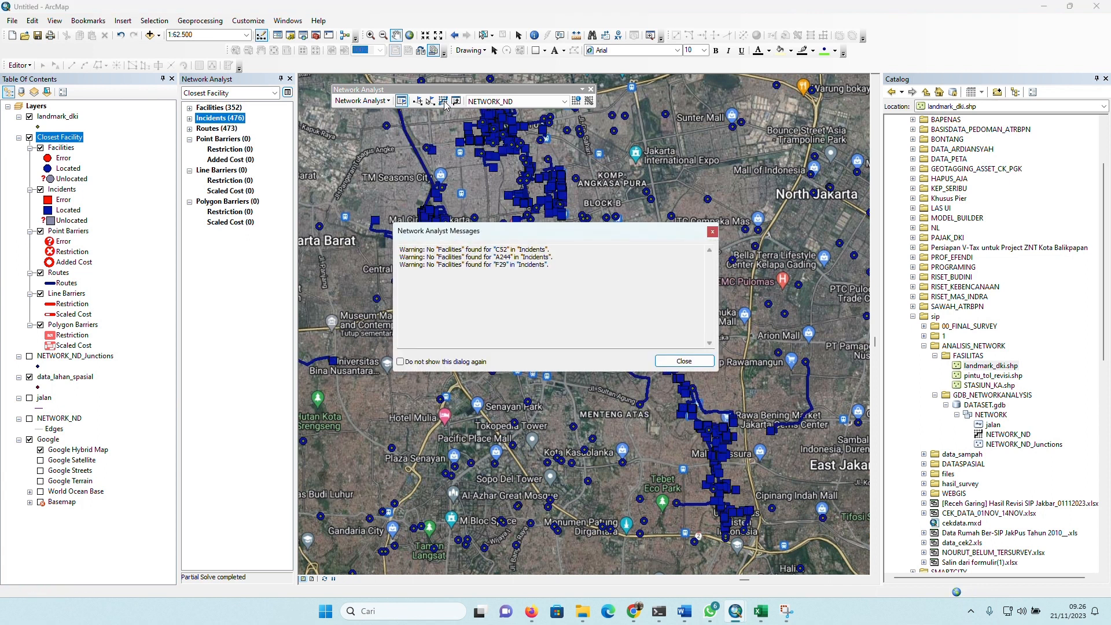
{"action": "left_click_drag", "start_coordinate": [506, 237], "coordinate": [531, 224]}
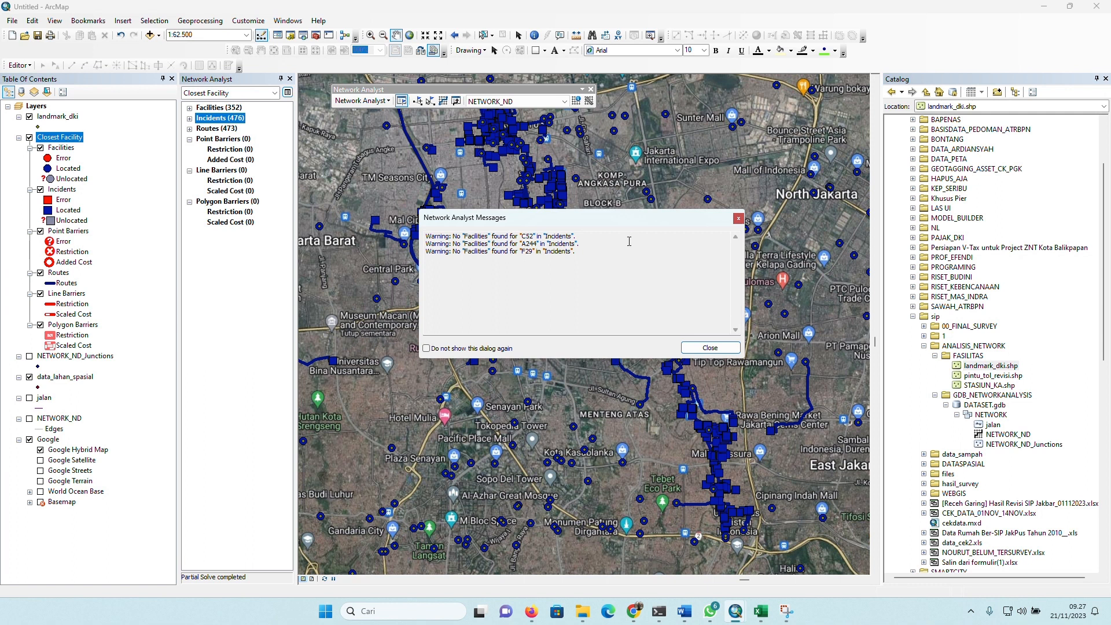
{"action": "left_click", "coordinate": [711, 347]}
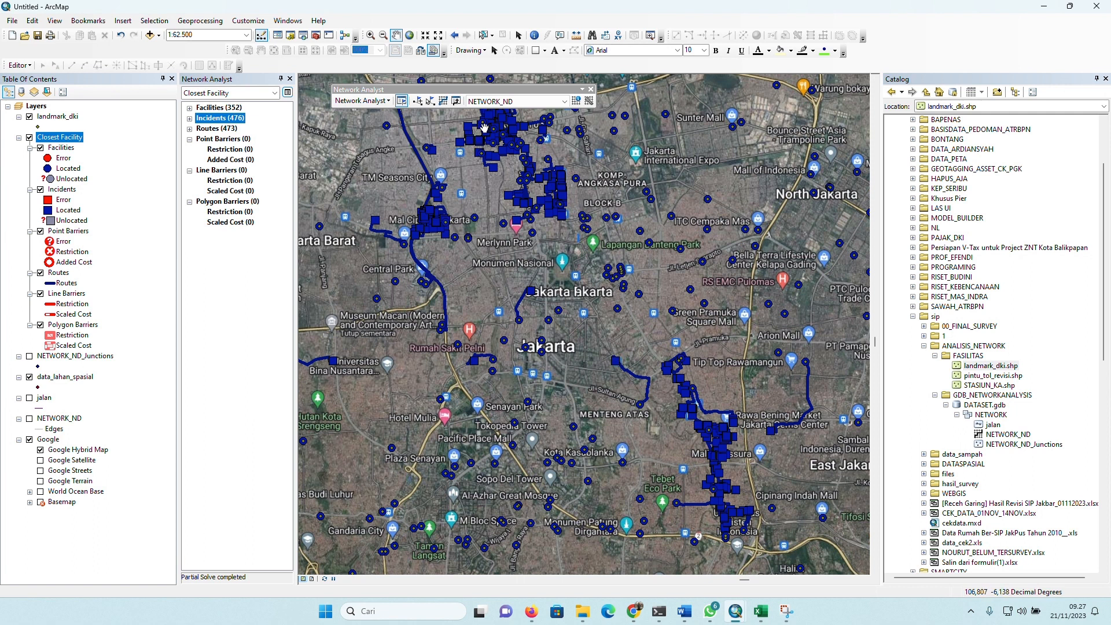
- Expand the Routes class and examine the names of the generated incident-to-facility routes
{"action": "left_click", "coordinate": [208, 130]}
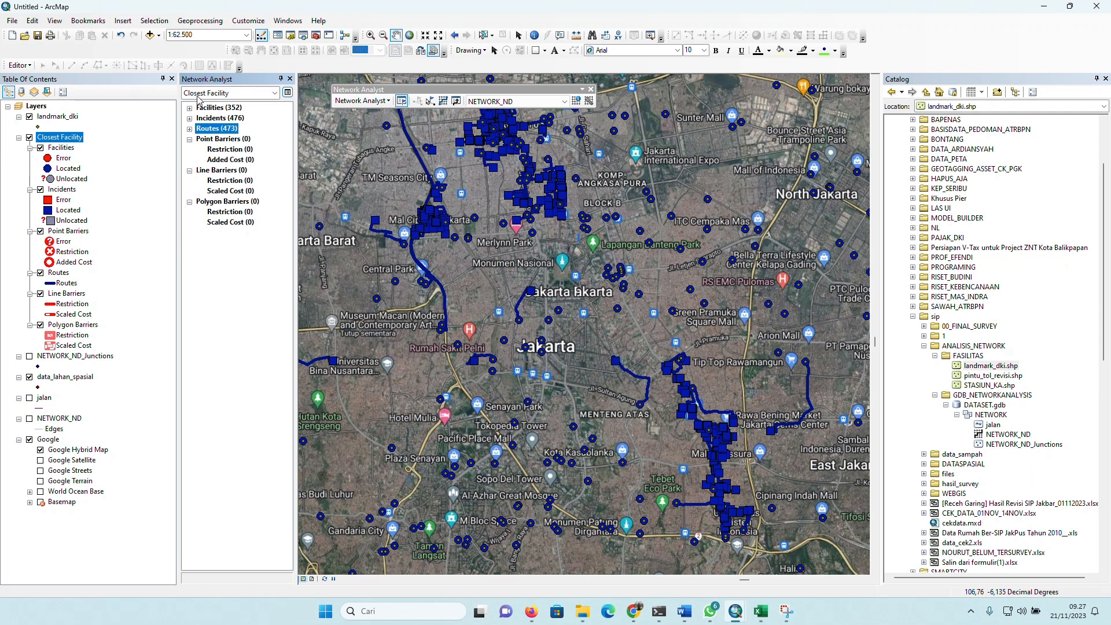
{"action": "left_click", "coordinate": [190, 129]}
{"action": "scroll", "coordinate": [220, 128], "scroll_direction": "up", "scroll_amount": 1}
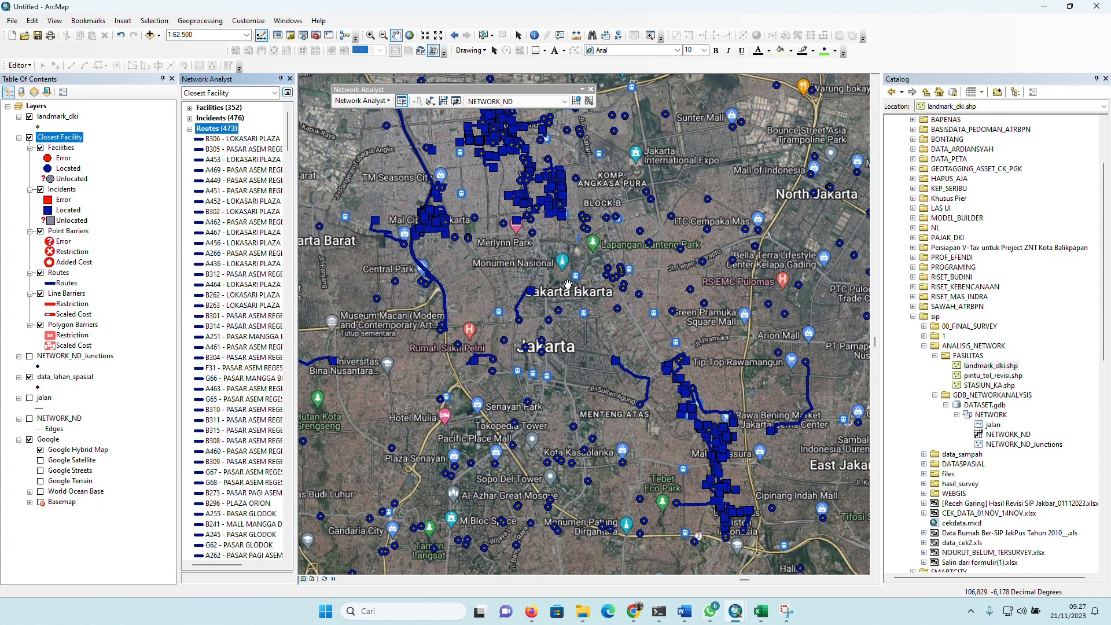
- Zoom to the B306 - LOKASARI PLAZA route and inspect its path between the incident and the facility
{"action": "left_click", "coordinate": [235, 142]}
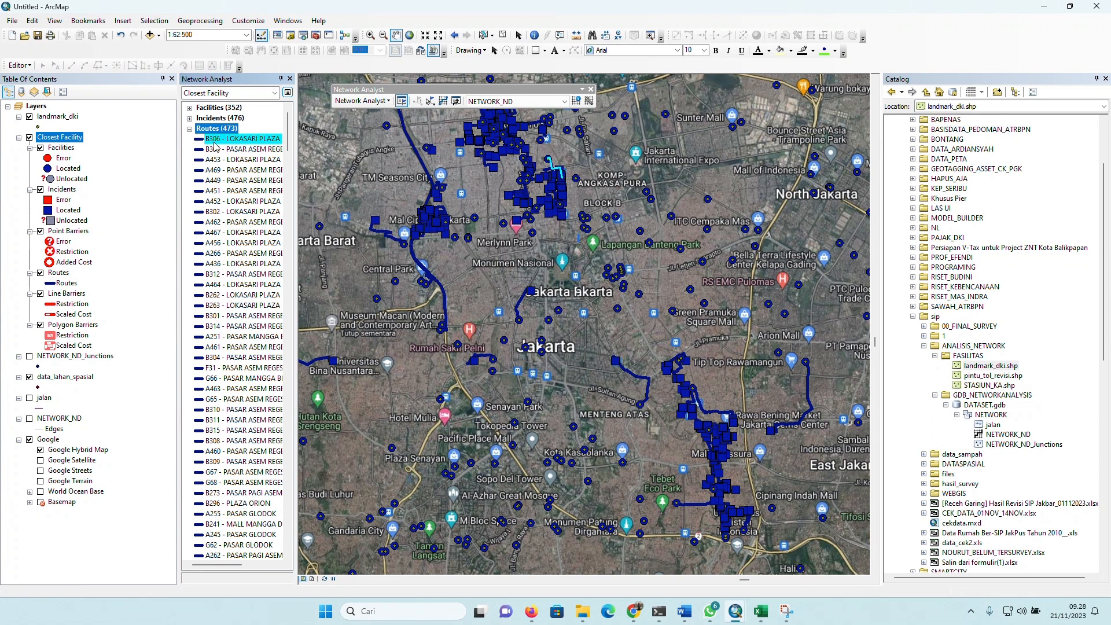
{"action": "right_click", "coordinate": [215, 144]}
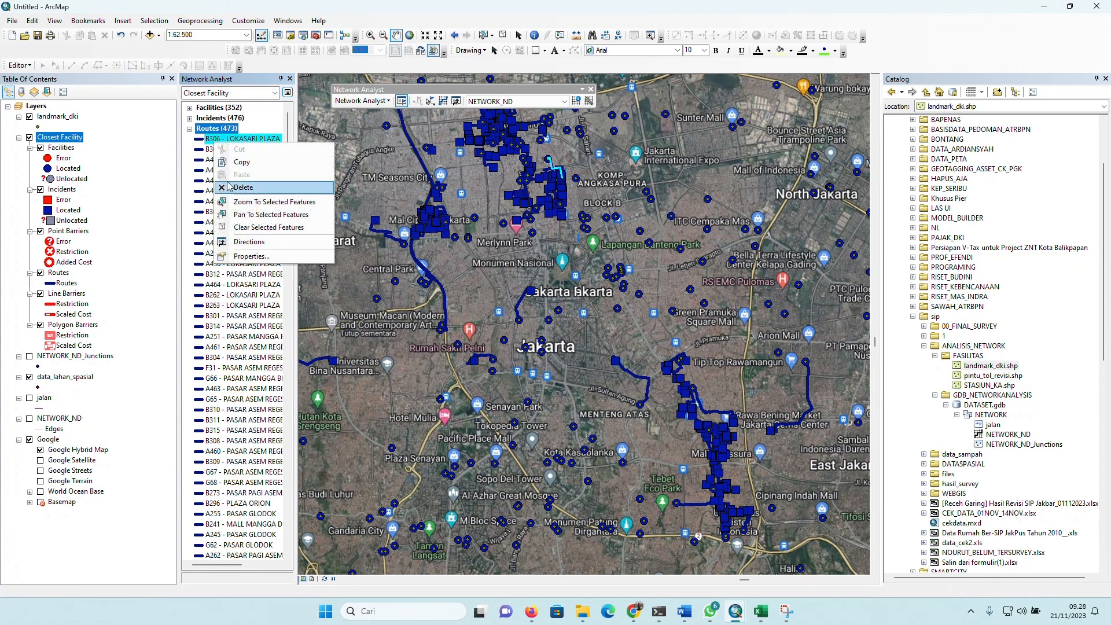
{"action": "left_click", "coordinate": [233, 202]}
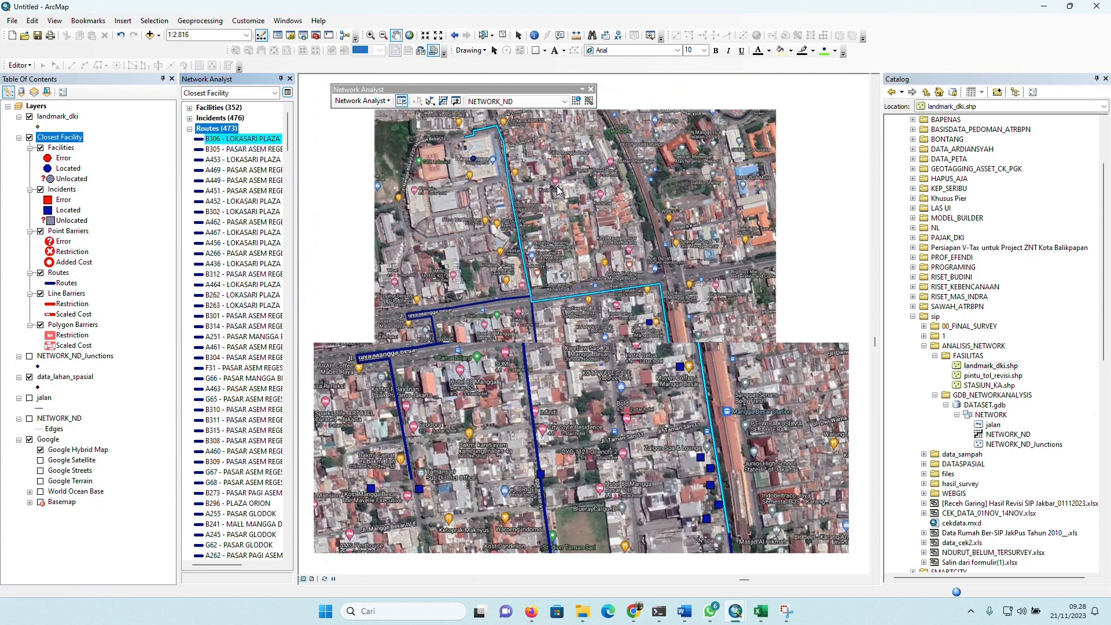
{"action": "scroll", "coordinate": [559, 191], "scroll_direction": "down", "scroll_amount": 1}
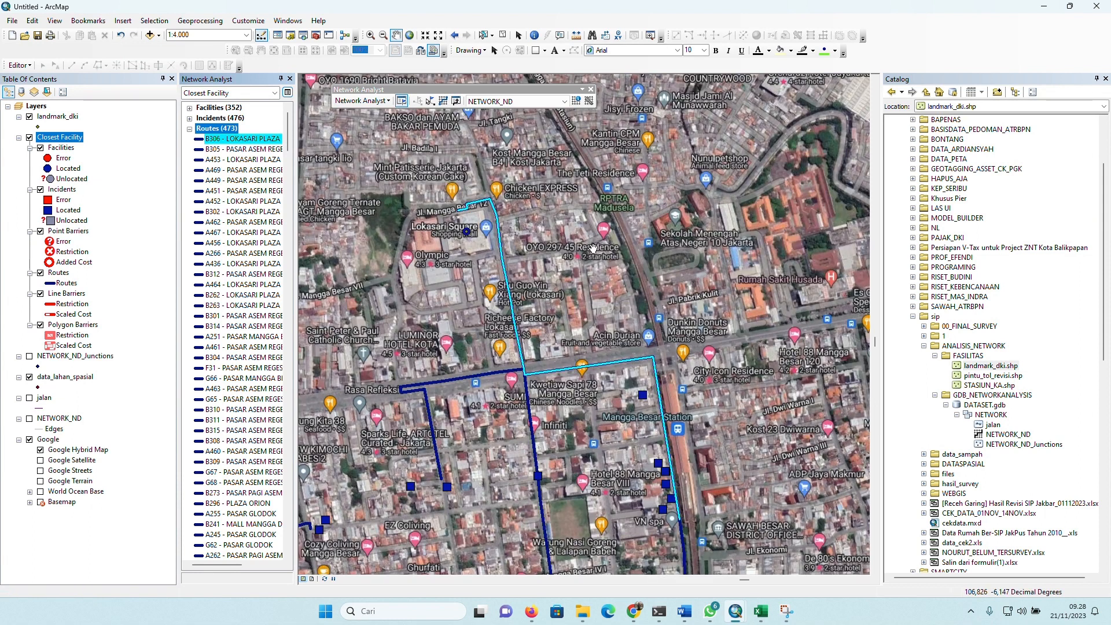
{"action": "left_click_drag", "start_coordinate": [593, 249], "coordinate": [573, 189]}
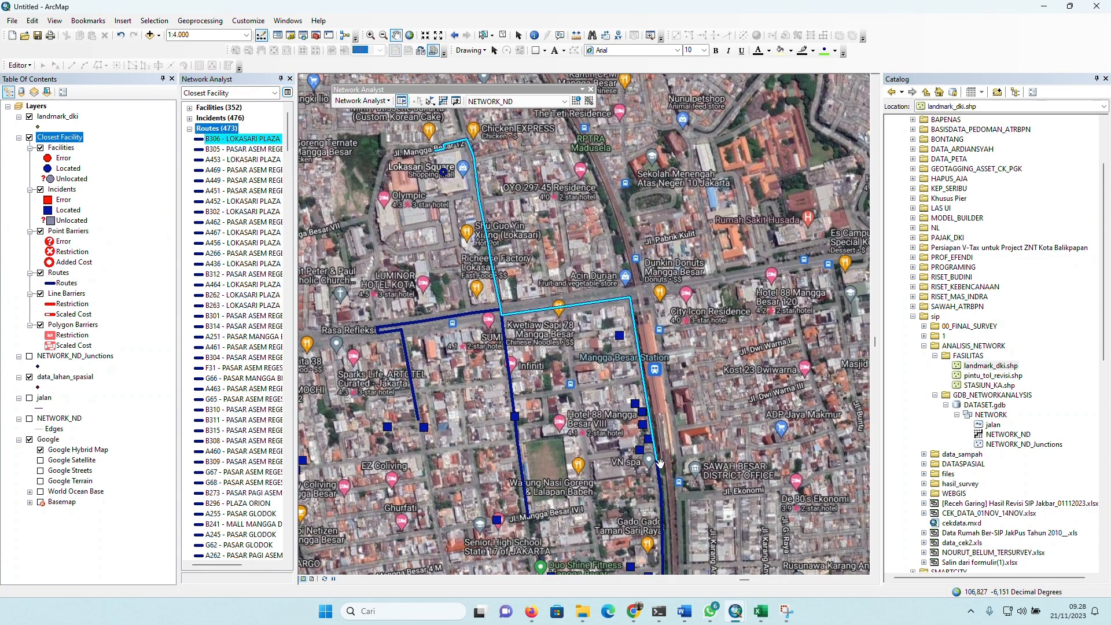
{"action": "scroll", "coordinate": [660, 469], "scroll_direction": "up", "scroll_amount": 2}
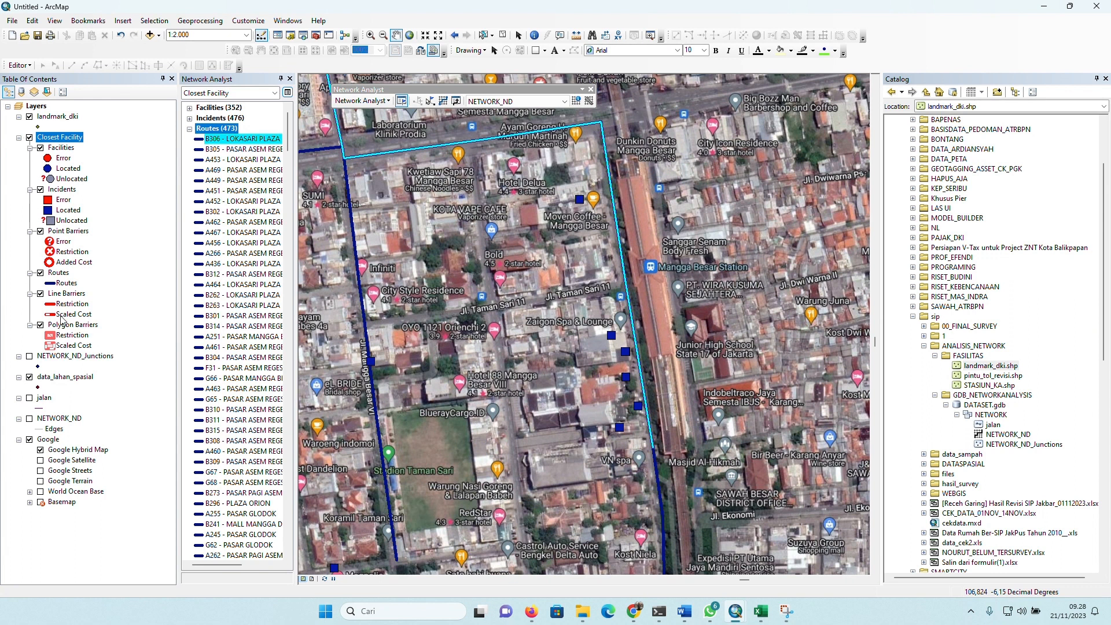
- Move the data_lahan_spasial layer above all other layers and label its features with the No_Urut field in bold white text
{"action": "left_click", "coordinate": [69, 377]}
{"action": "left_click_drag", "start_coordinate": [69, 378], "coordinate": [67, 112]}
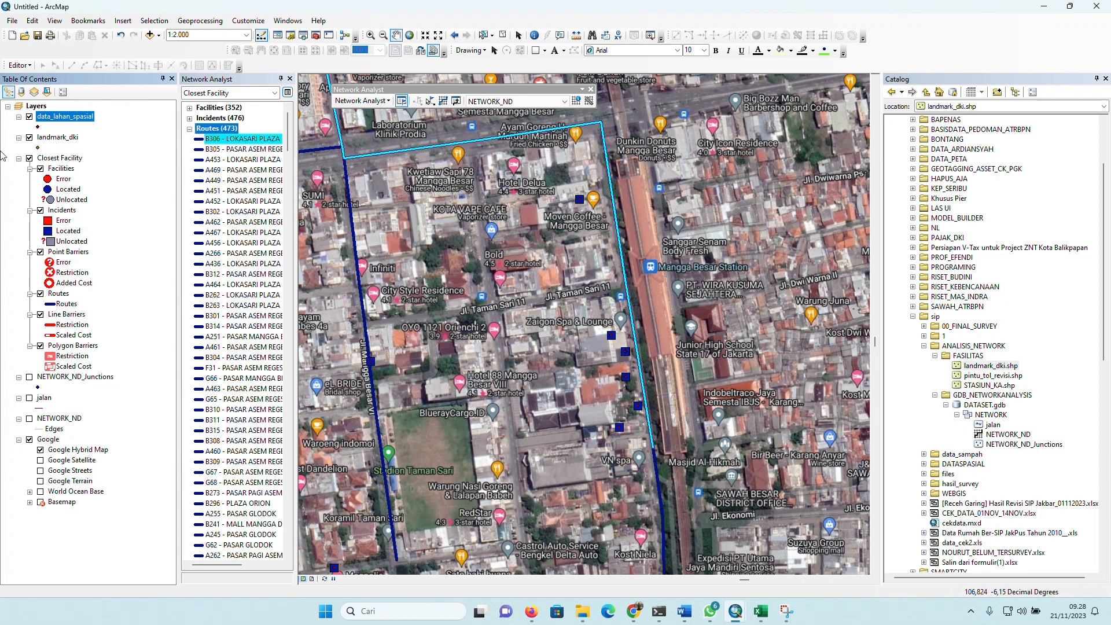
{"action": "double_click", "coordinate": [82, 118]}
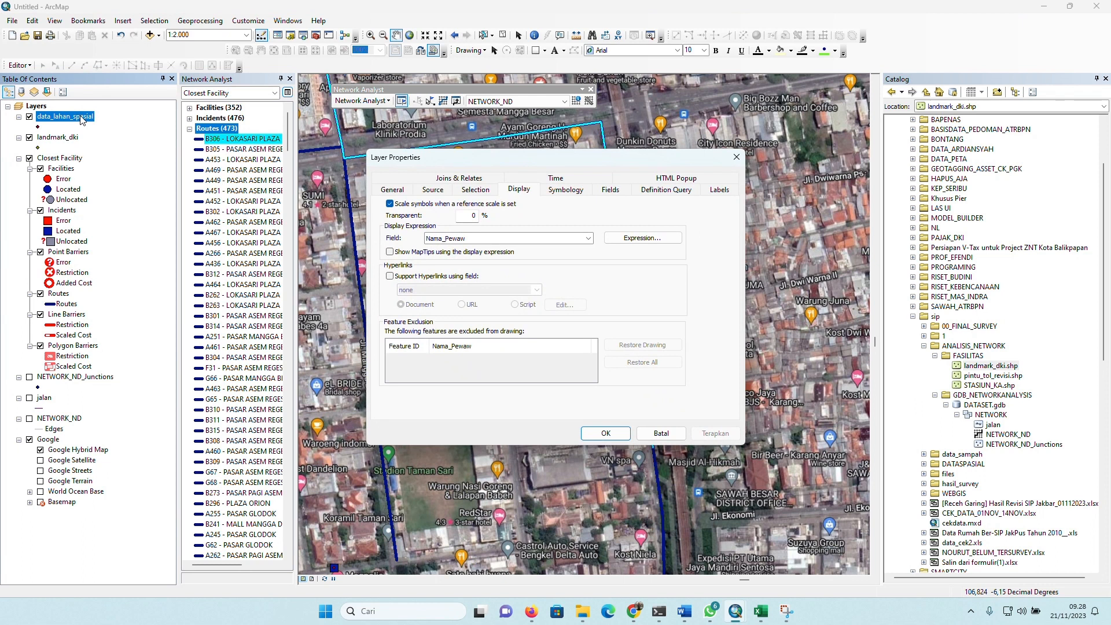
{"action": "left_click", "coordinate": [720, 191]}
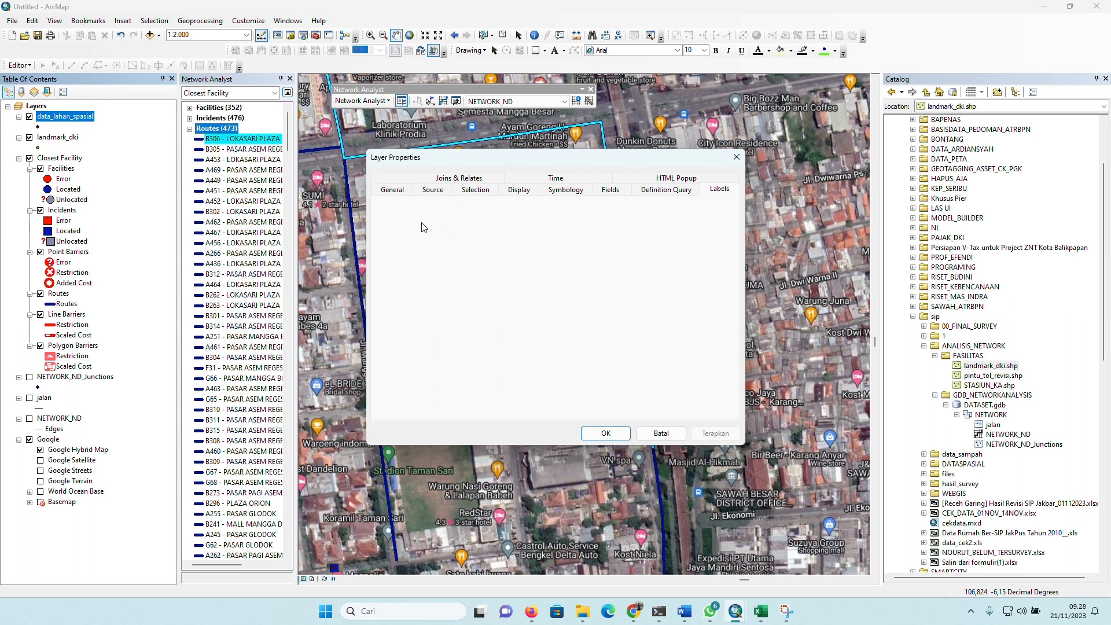
{"action": "left_click", "coordinate": [399, 205]}
{"action": "left_click", "coordinate": [523, 283]}
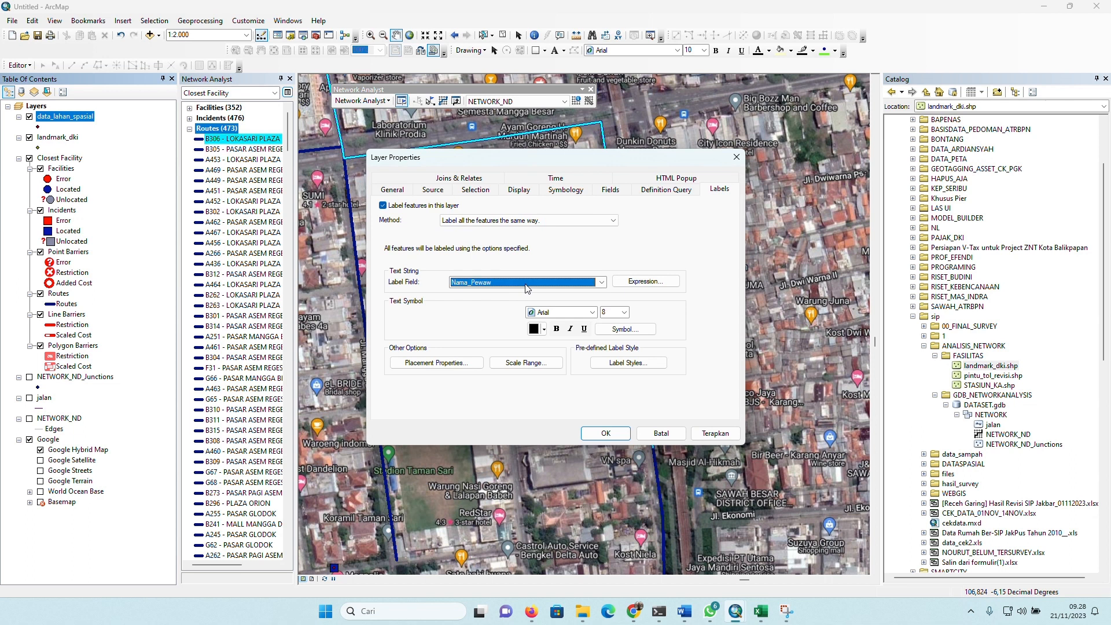
{"action": "left_click", "coordinate": [510, 306]}
{"action": "left_click", "coordinate": [556, 328]}
{"action": "left_click", "coordinate": [544, 330]}
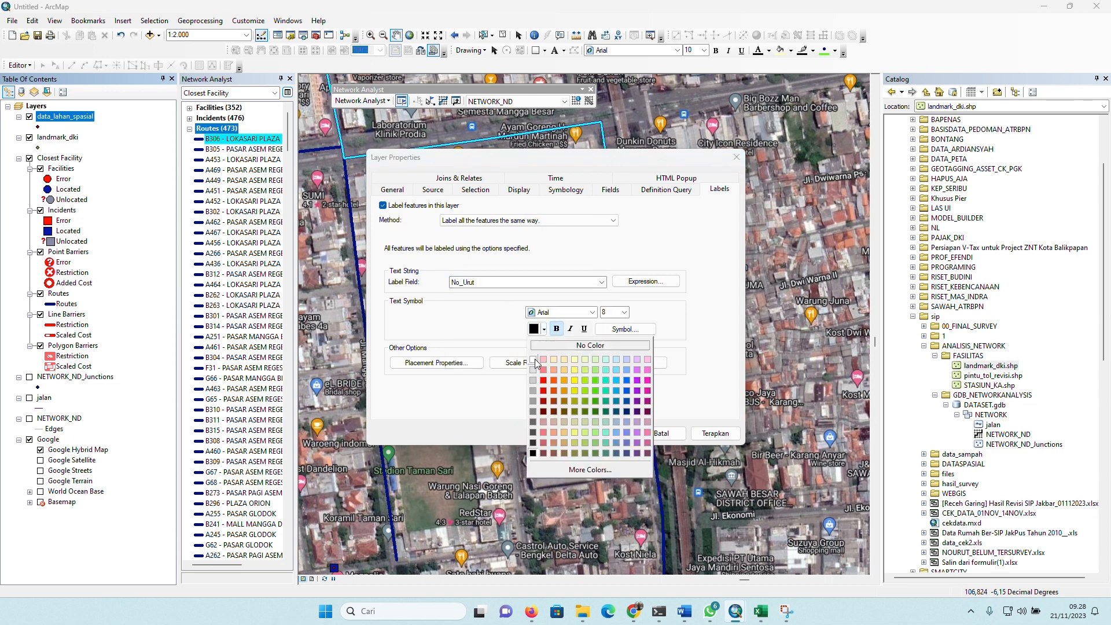
{"action": "left_click", "coordinate": [533, 360]}
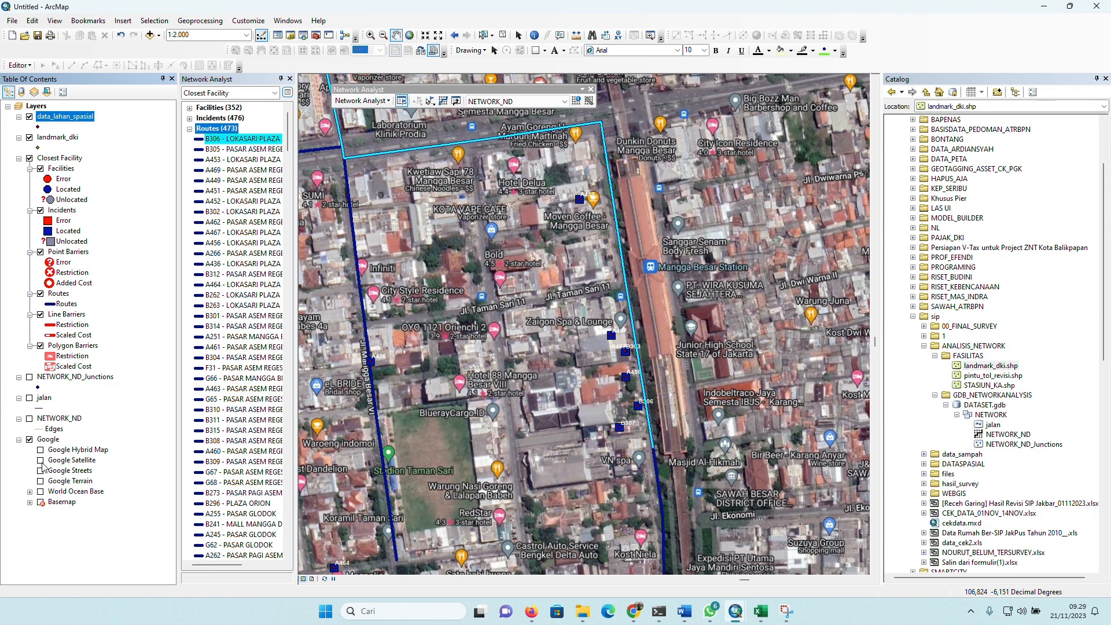
- Switch the basemap from Google Hybrid Map to Google Satellite
{"action": "left_click", "coordinate": [41, 462]}
{"action": "left_click", "coordinate": [40, 461]}
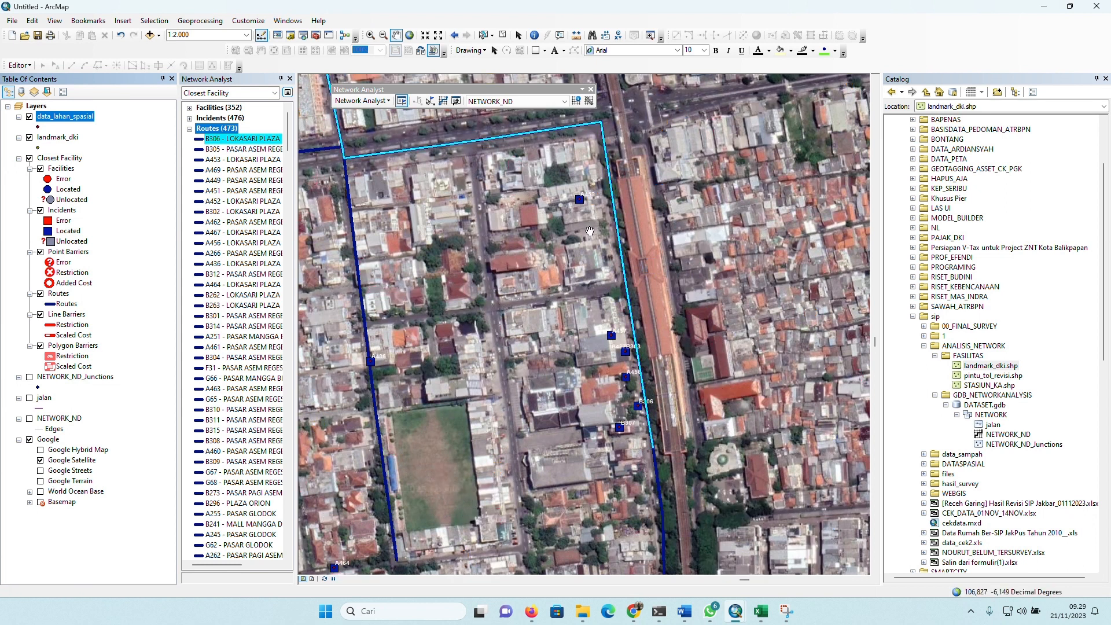
- Label the landmark_dki features with the NAMA field in bold red Arial text
{"action": "scroll", "coordinate": [584, 326], "scroll_direction": "down", "scroll_amount": 2}
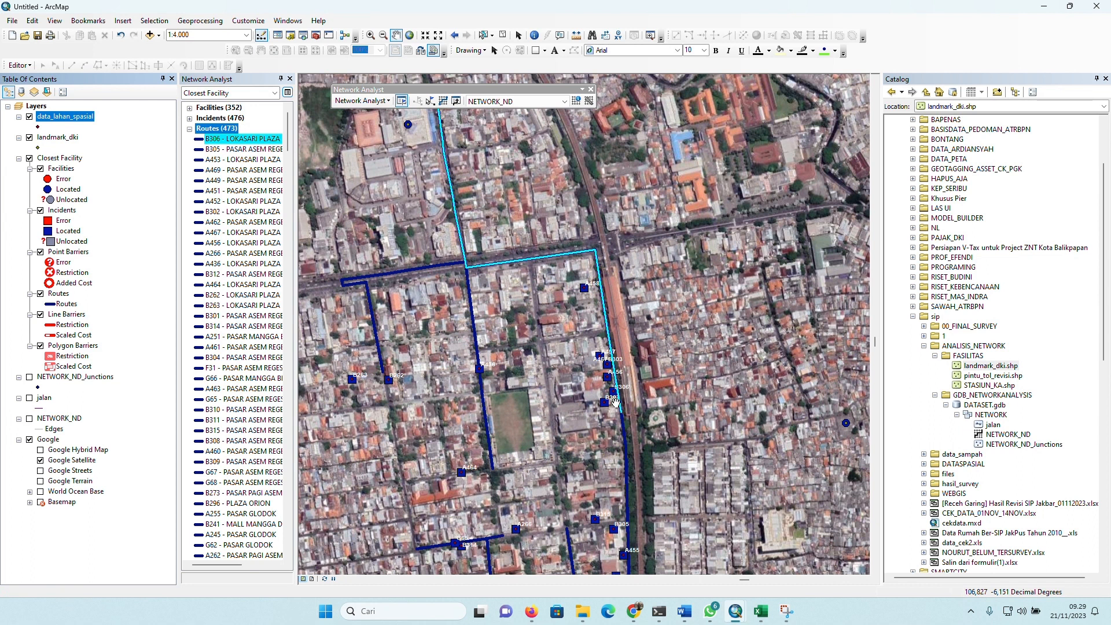
{"action": "left_click", "coordinate": [49, 138]}
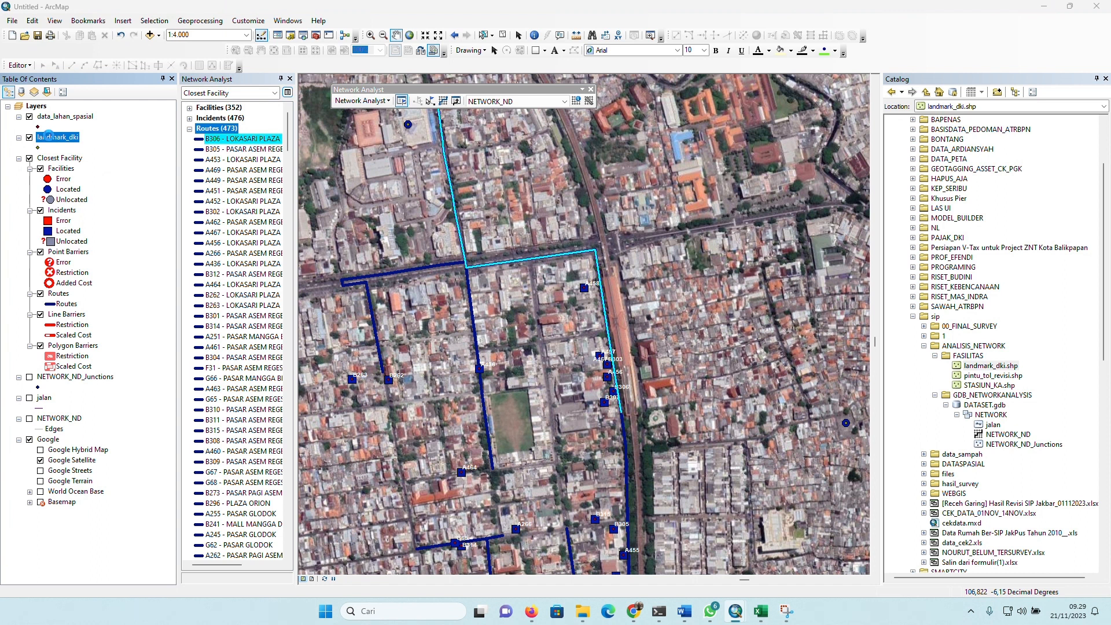
{"action": "double_click", "coordinate": [50, 138]}
{"action": "left_click", "coordinate": [408, 206]}
{"action": "left_click", "coordinate": [555, 282]}
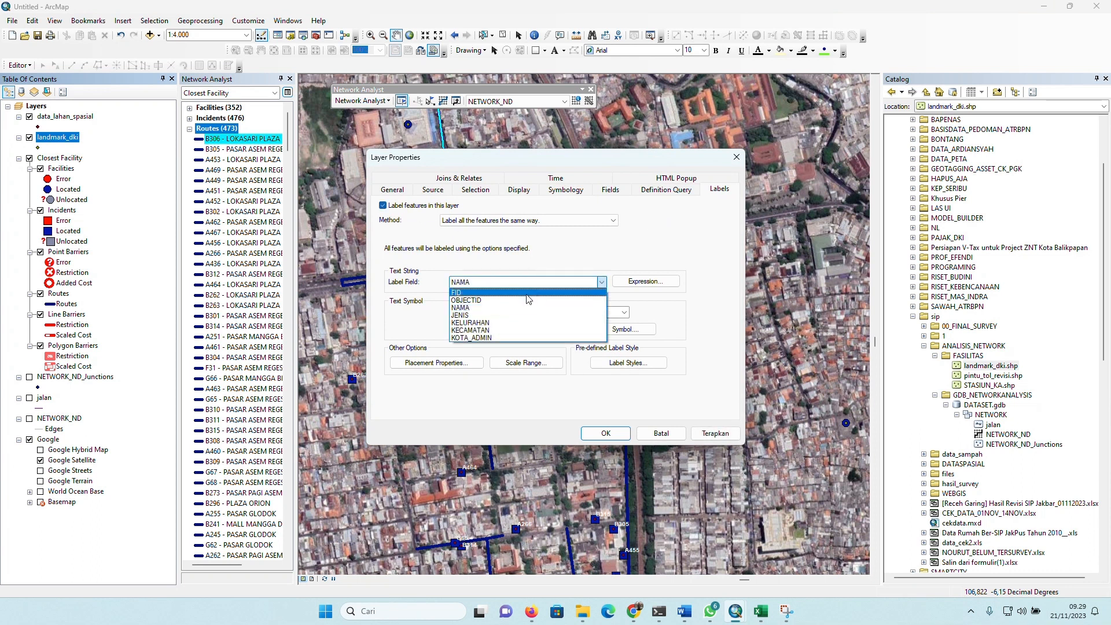
{"action": "left_click", "coordinate": [497, 308]}
{"action": "left_click", "coordinate": [543, 330]}
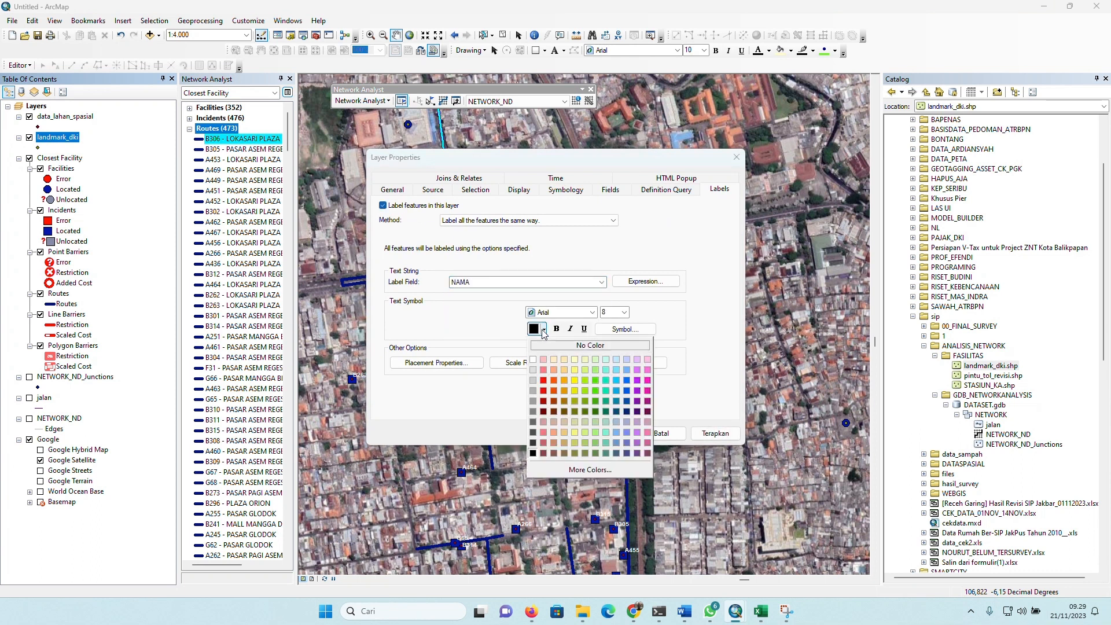
{"action": "left_click", "coordinate": [543, 380]}
{"action": "left_click", "coordinate": [556, 329]}
{"action": "left_click", "coordinate": [626, 313]}
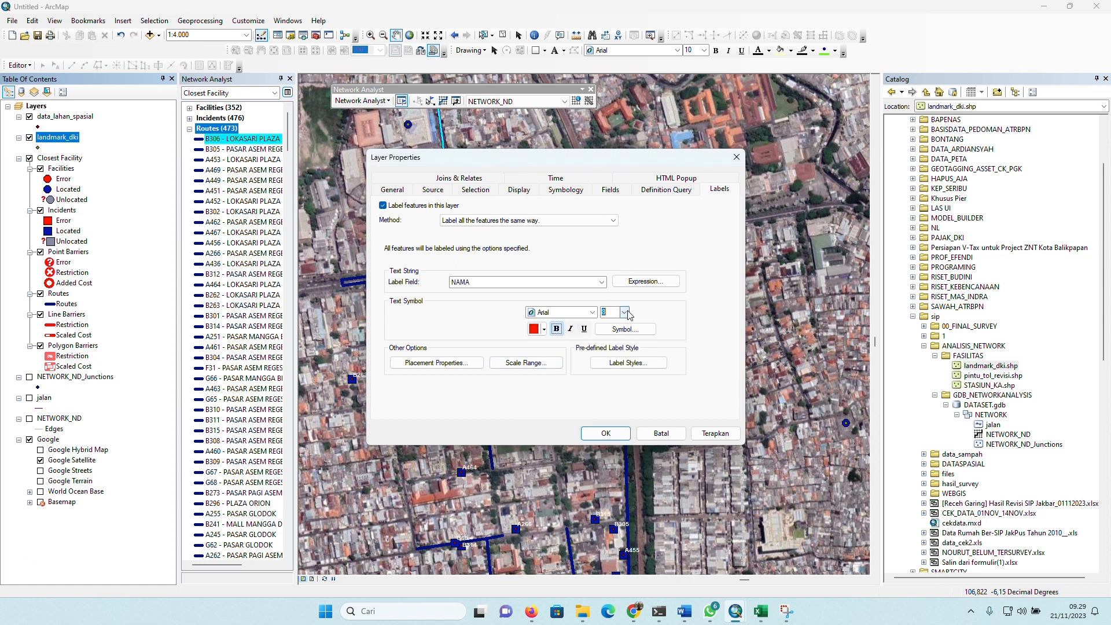
{"action": "left_click", "coordinate": [625, 313]}
{"action": "left_click", "coordinate": [617, 338]}
{"action": "left_click", "coordinate": [605, 433]}
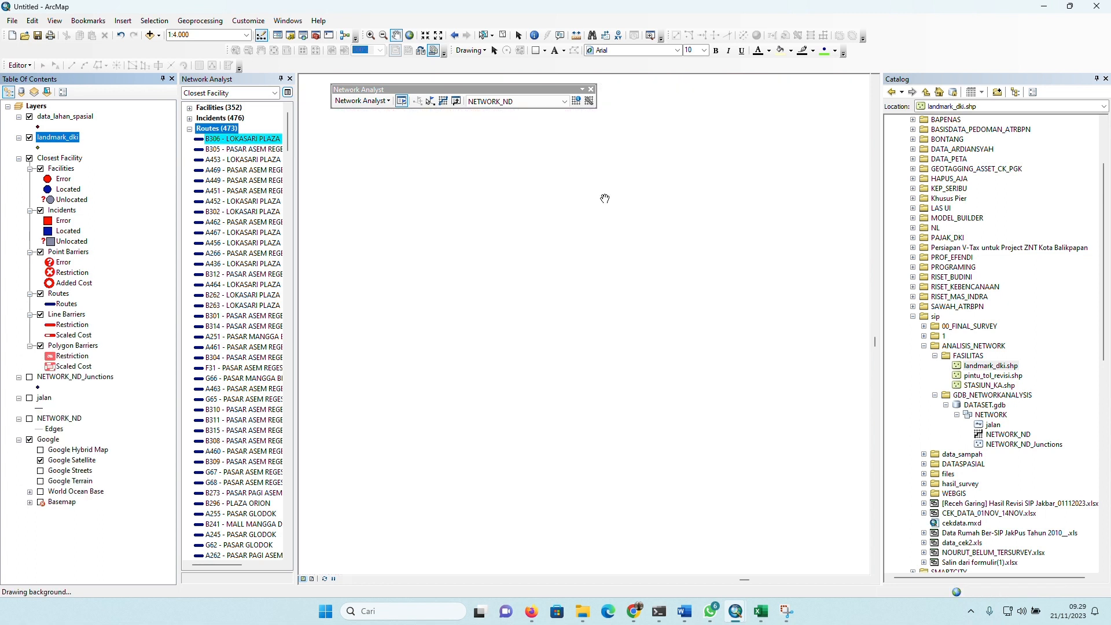
- Inspect the highlighted B306 - LOKASARI PLAZA route between its incident and the labelled facility, including the surrounding shopping centres
{"action": "left_click_drag", "start_coordinate": [604, 199], "coordinate": [625, 243]}
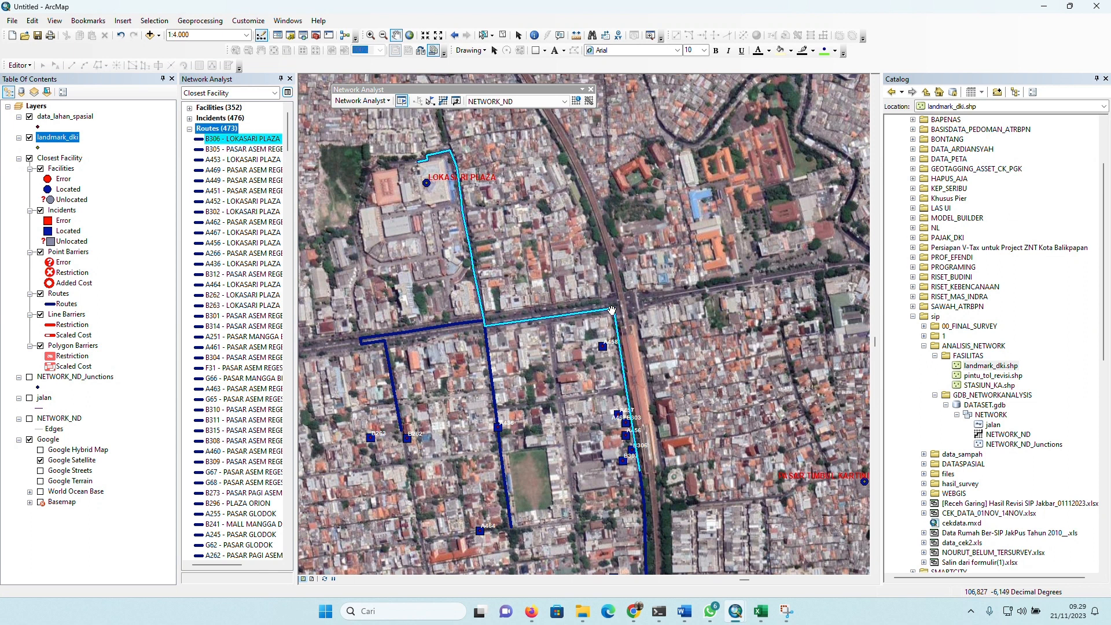
{"action": "left_click_drag", "start_coordinate": [637, 373], "coordinate": [620, 292]}
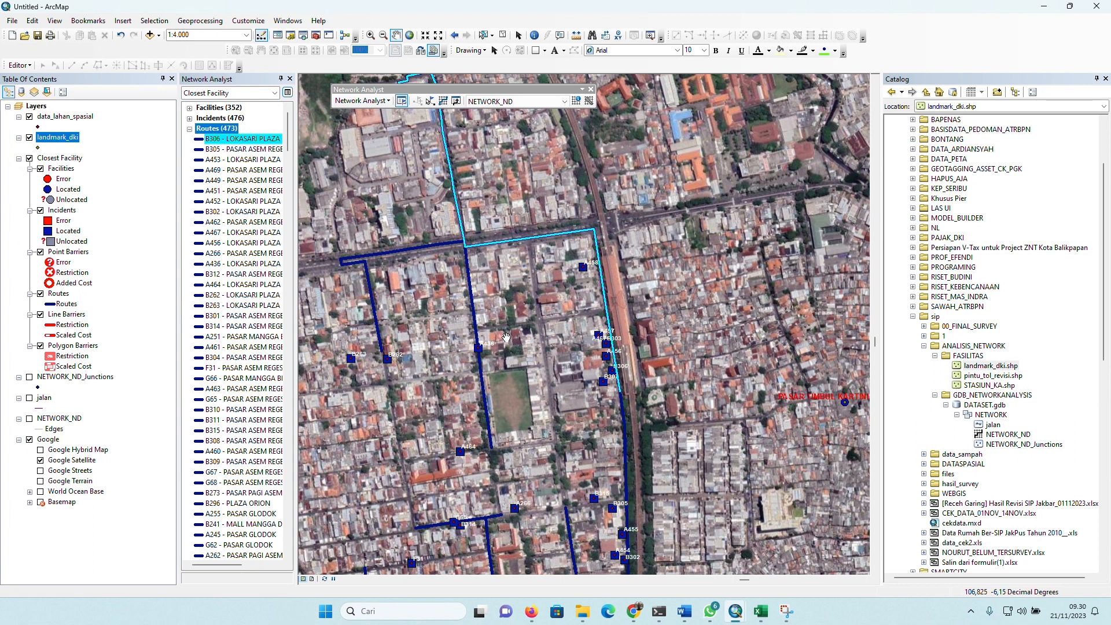
{"action": "scroll", "coordinate": [507, 337], "scroll_direction": "down", "scroll_amount": 2}
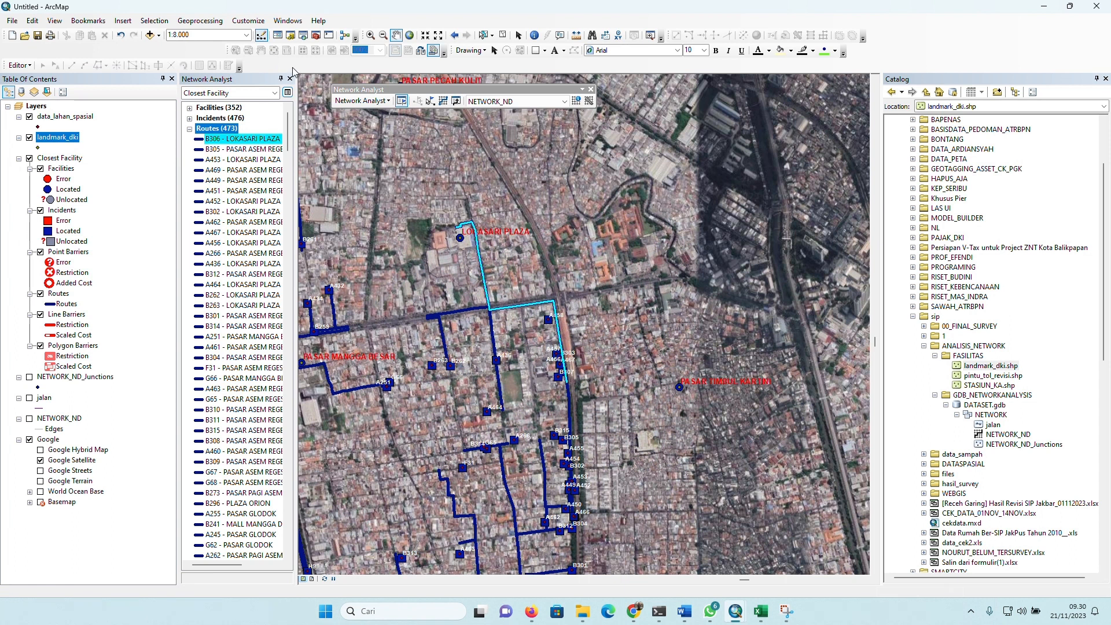
{"action": "key", "text": "super+shift+s"}
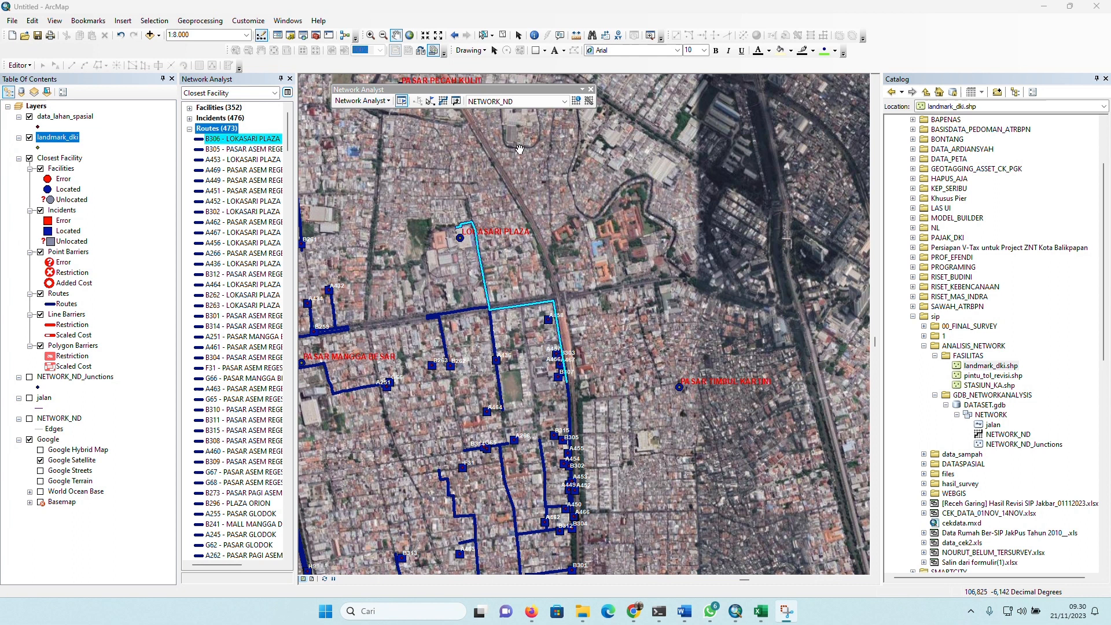
{"action": "mouse_move", "coordinate": [782, 602]}
{"action": "left_click_drag", "start_coordinate": [473, 192], "coordinate": [490, 190]}
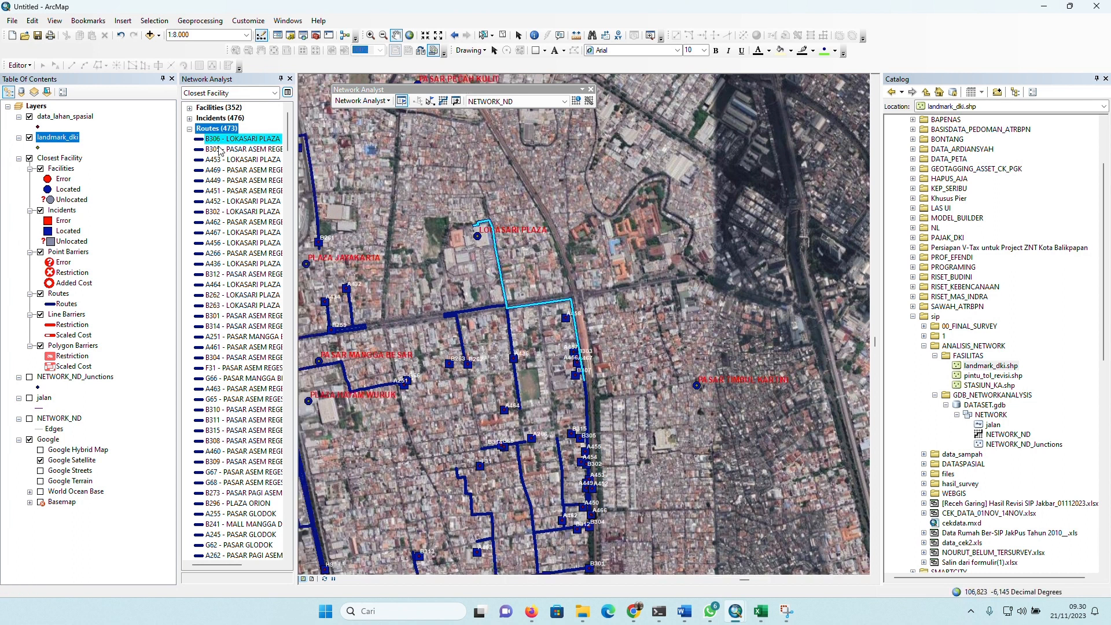
- Highlight the A453 - LOKASARI PLAZA route and inspect its path on the map
{"action": "left_click", "coordinate": [240, 160]}
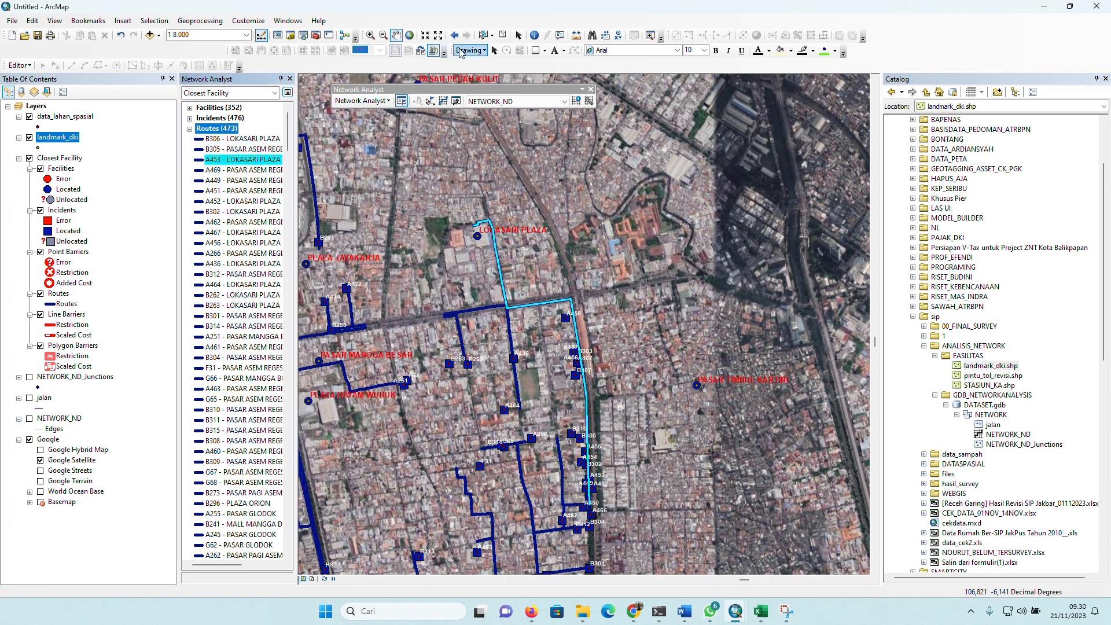
{"action": "left_click", "coordinate": [484, 38]}
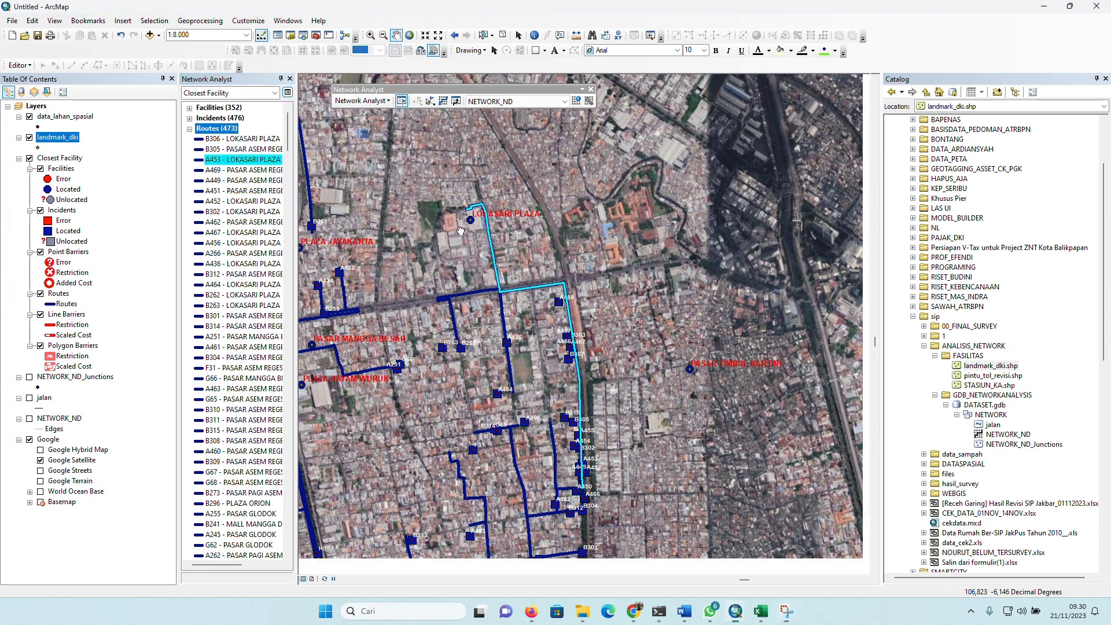
{"action": "left_click_drag", "start_coordinate": [468, 248], "coordinate": [458, 226]}
{"action": "scroll", "coordinate": [458, 226], "scroll_direction": "up", "scroll_amount": 3}
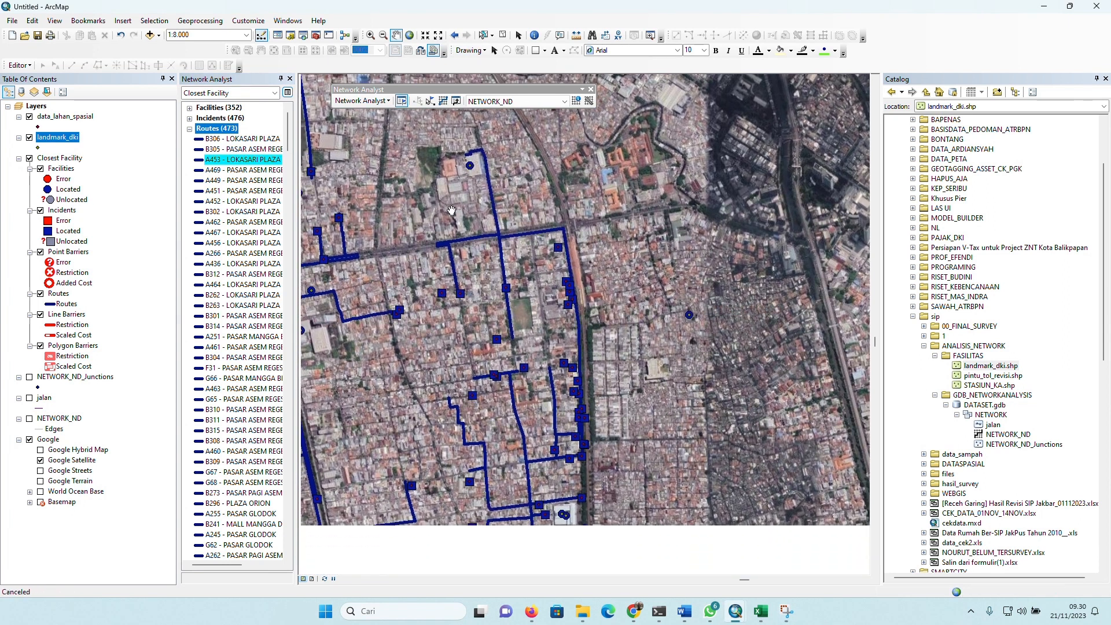
{"action": "scroll", "coordinate": [445, 247], "scroll_direction": "up", "scroll_amount": 2}
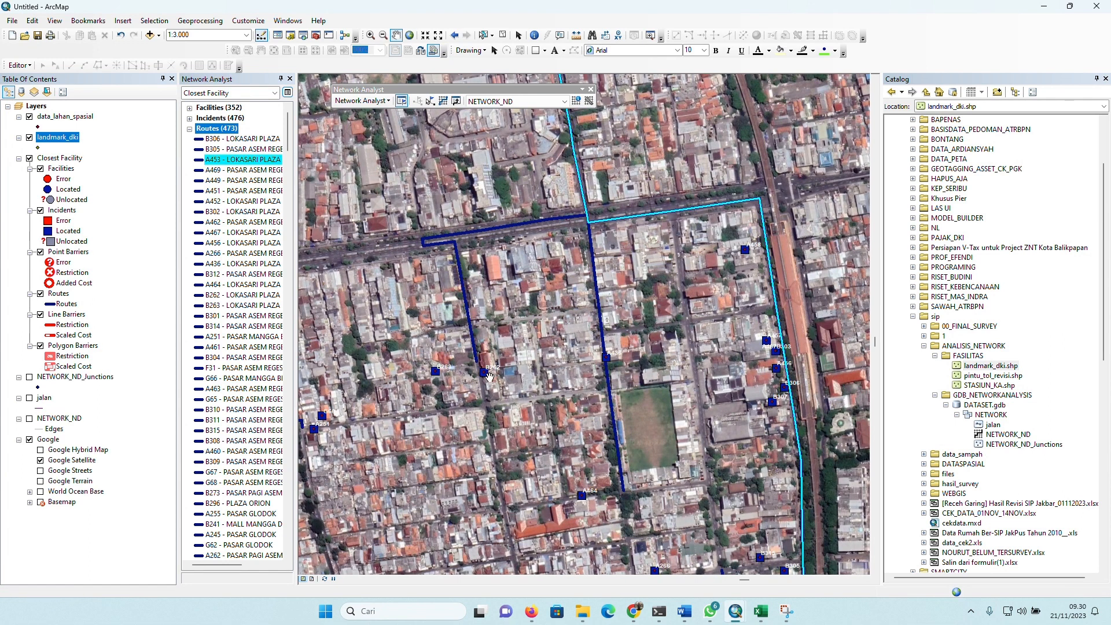
- Open the Routes attribute table, sort it ascending by Total_Minutes_2 and go to the last records
{"action": "scroll", "coordinate": [229, 185], "scroll_direction": "down", "scroll_amount": 10}
{"action": "scroll", "coordinate": [229, 185], "scroll_direction": "down", "scroll_amount": 15}
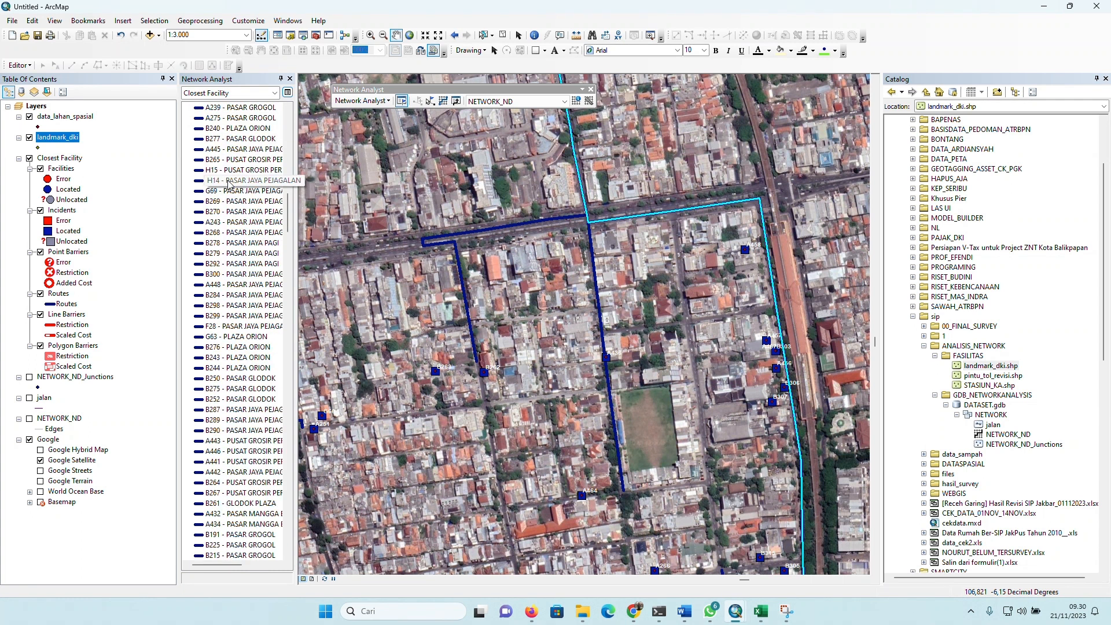
{"action": "scroll", "coordinate": [230, 186], "scroll_direction": "up", "scroll_amount": 20}
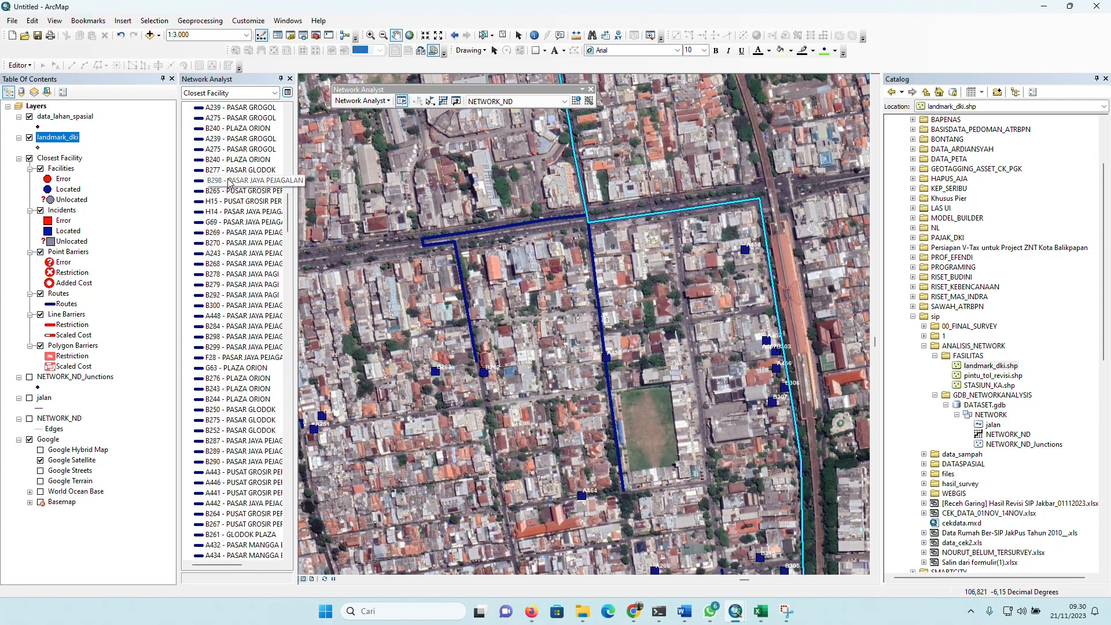
{"action": "scroll", "coordinate": [230, 180], "scroll_direction": "up", "scroll_amount": 1}
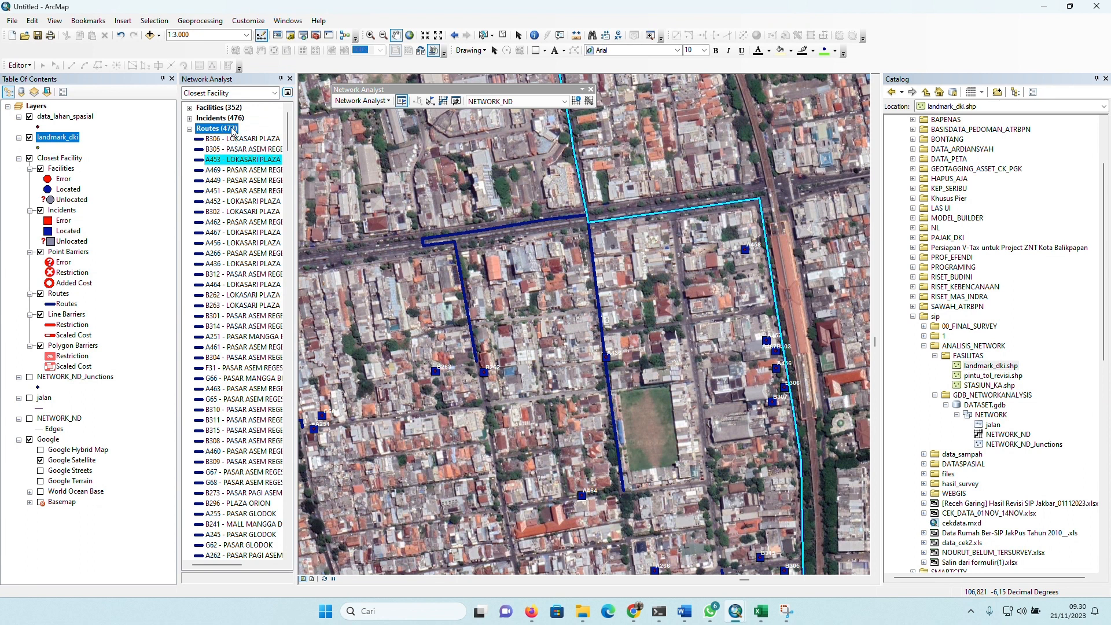
{"action": "right_click", "coordinate": [232, 128]}
{"action": "right_click", "coordinate": [227, 129]}
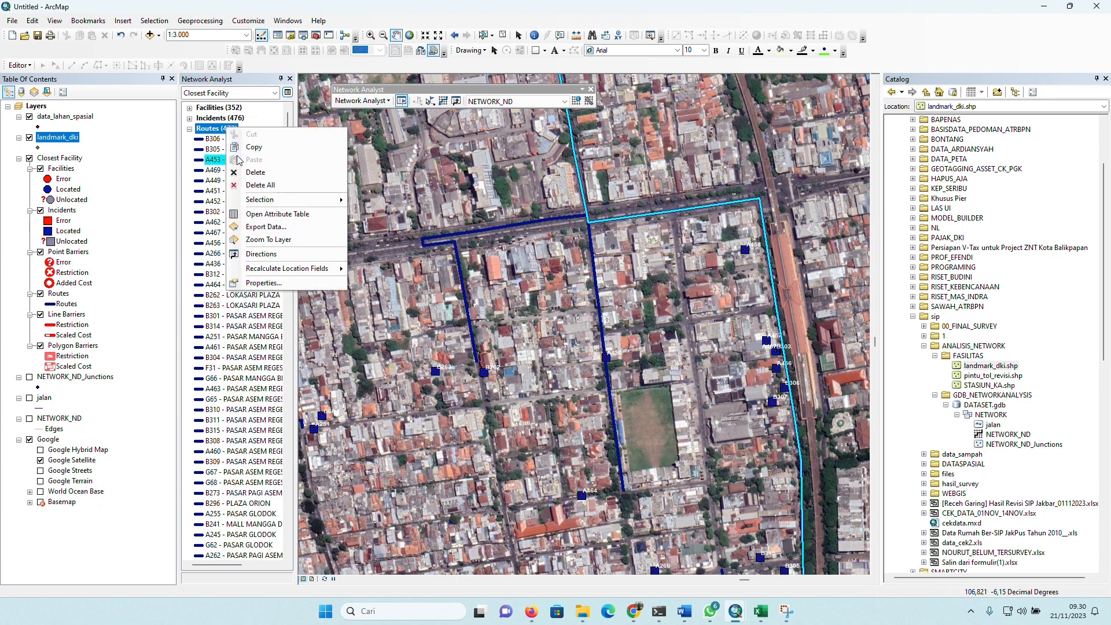
{"action": "left_click", "coordinate": [249, 213]}
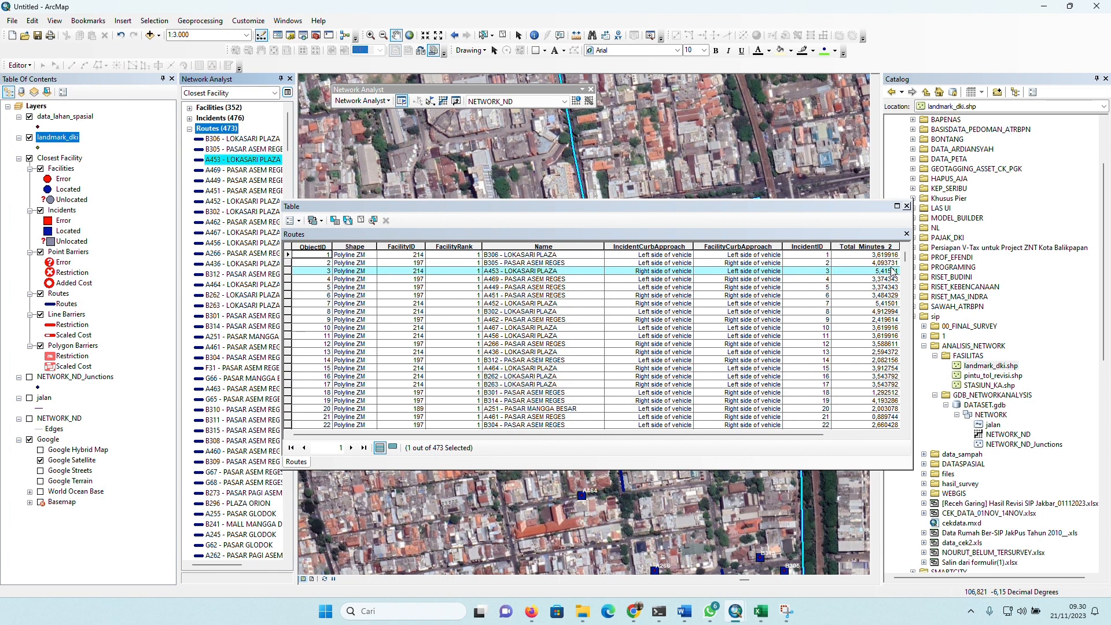
{"action": "left_click_drag", "start_coordinate": [913, 256], "coordinate": [944, 255]}
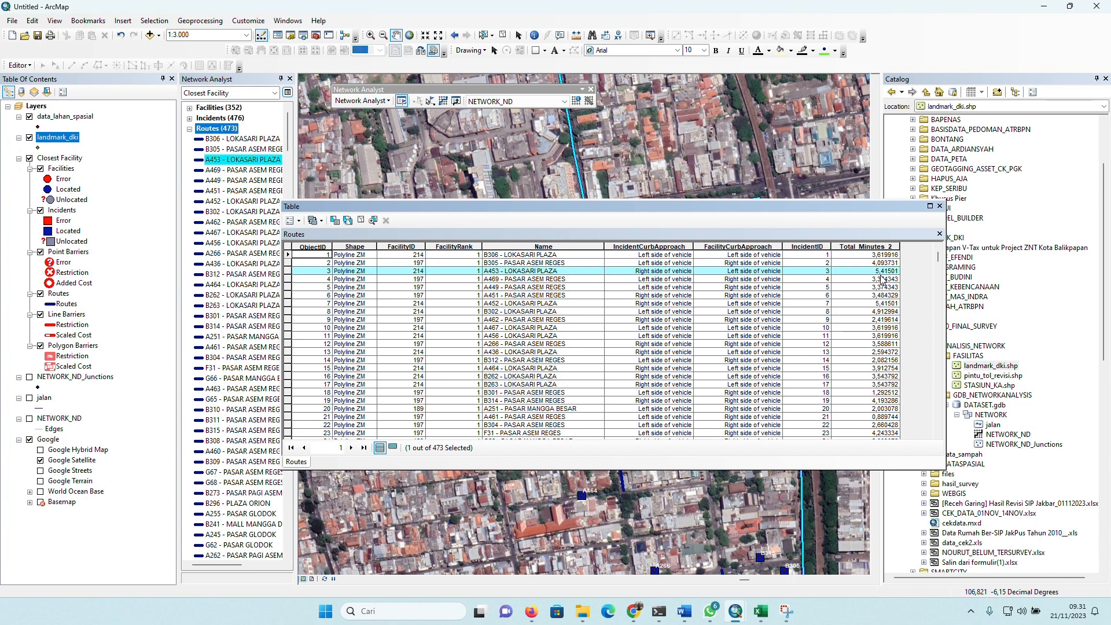
{"action": "left_click", "coordinate": [874, 247]}
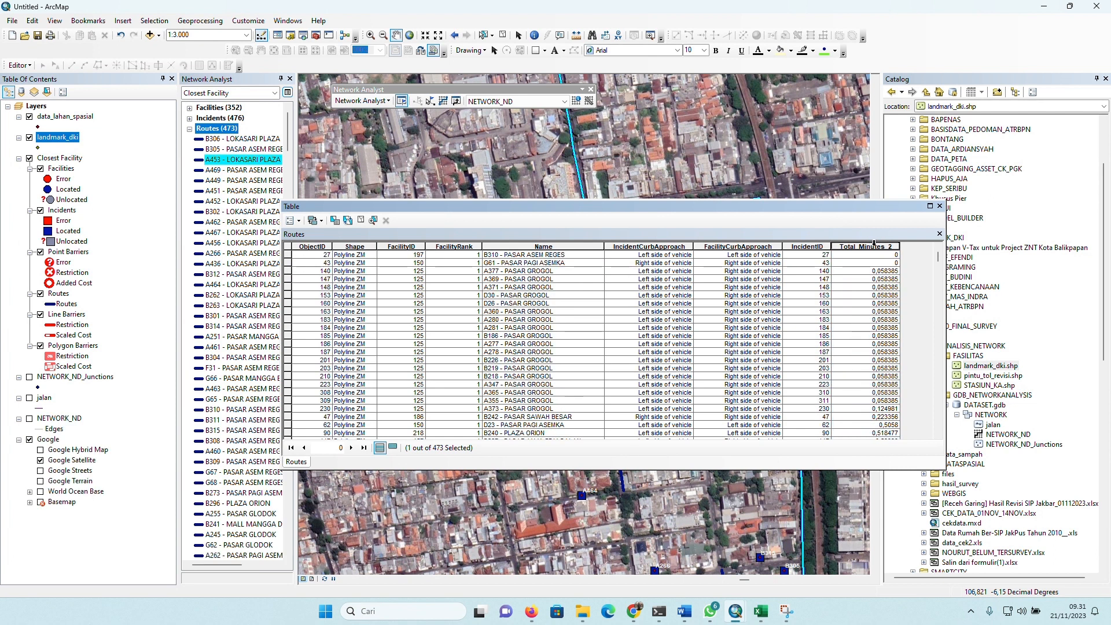
{"action": "left_click_drag", "start_coordinate": [939, 259], "coordinate": [938, 440]}
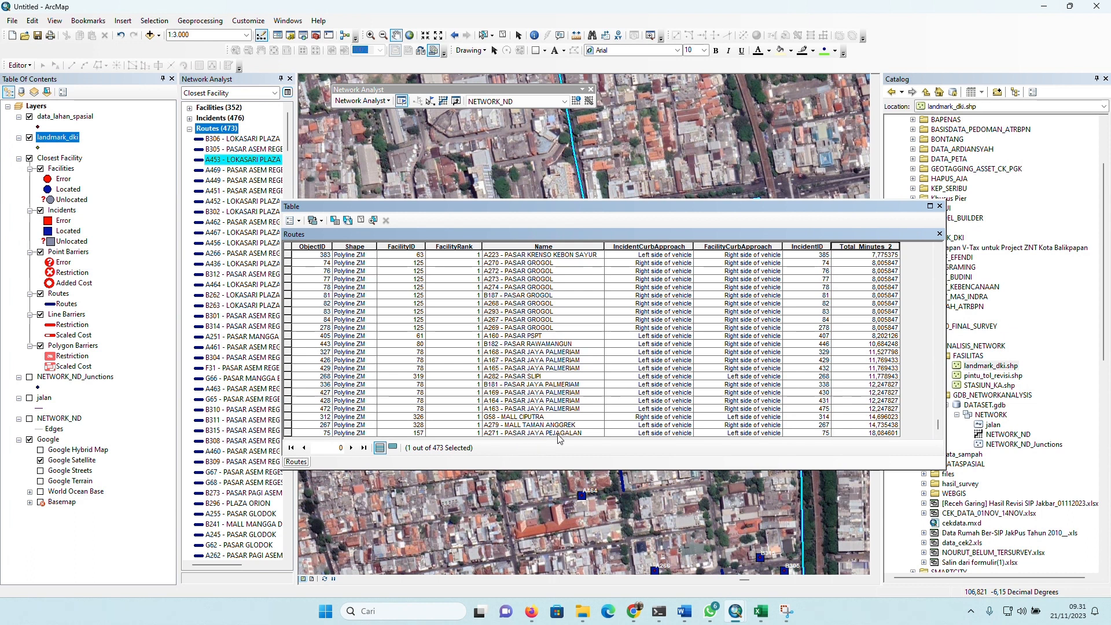
- Select the A271 - PASAR JAYA PEJAGALAN record, zoom the map to it and close the table
{"action": "left_click", "coordinate": [288, 433]}
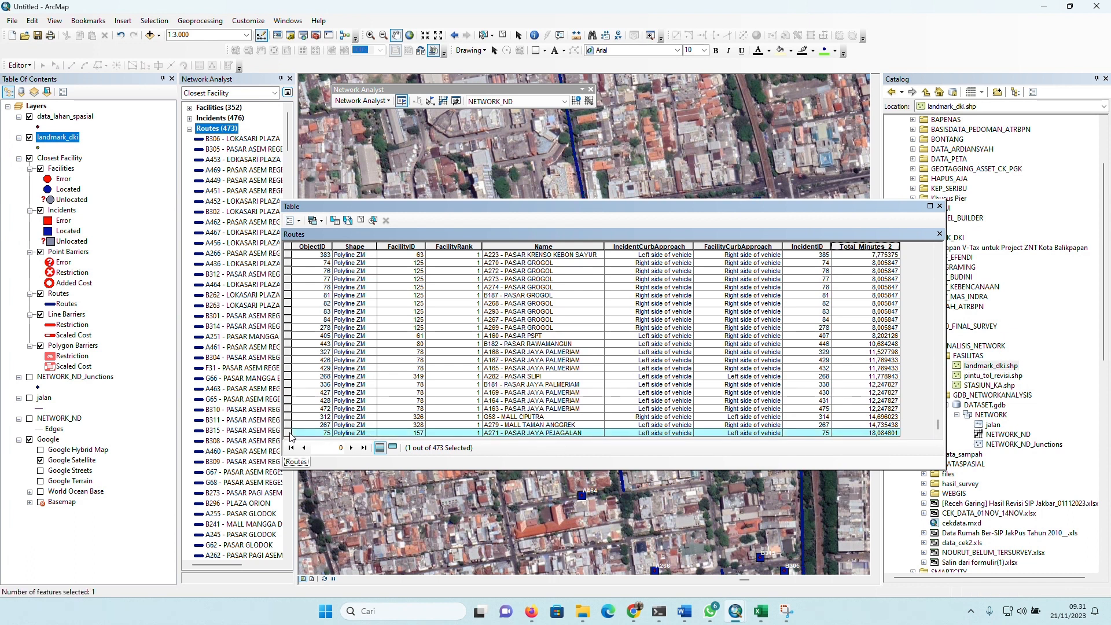
{"action": "right_click", "coordinate": [290, 434]}
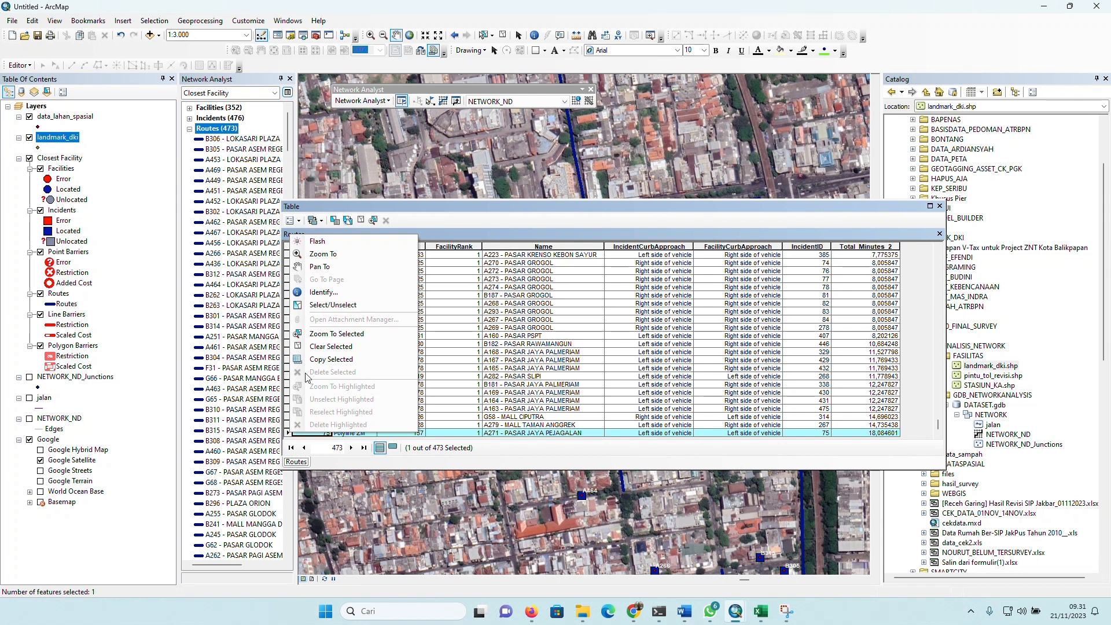
{"action": "left_click", "coordinate": [315, 335]}
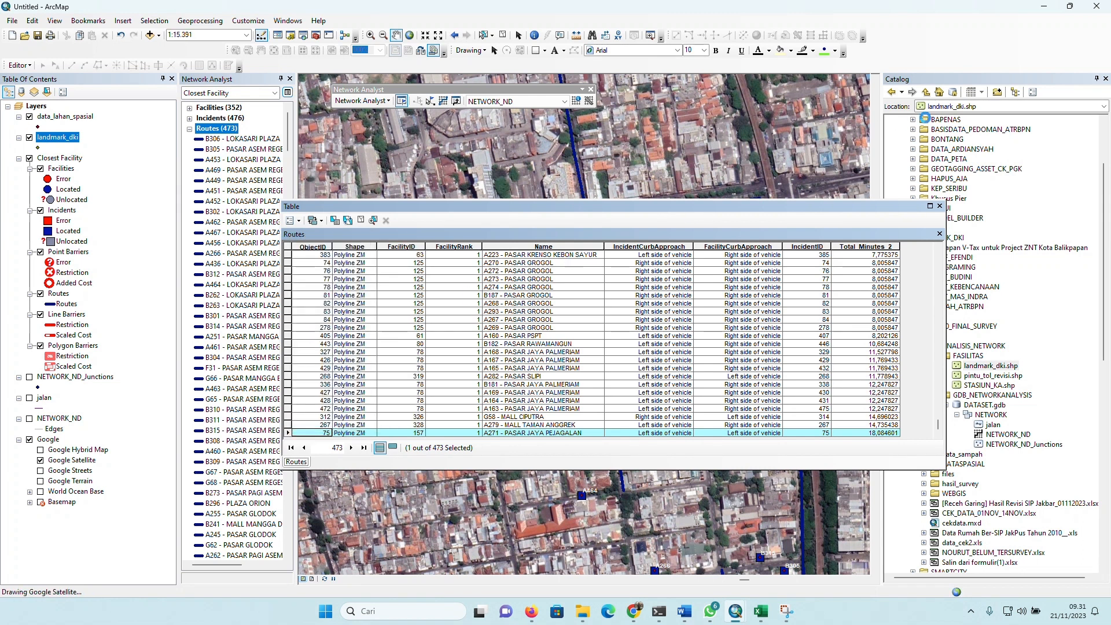
{"action": "left_click", "coordinate": [940, 206]}
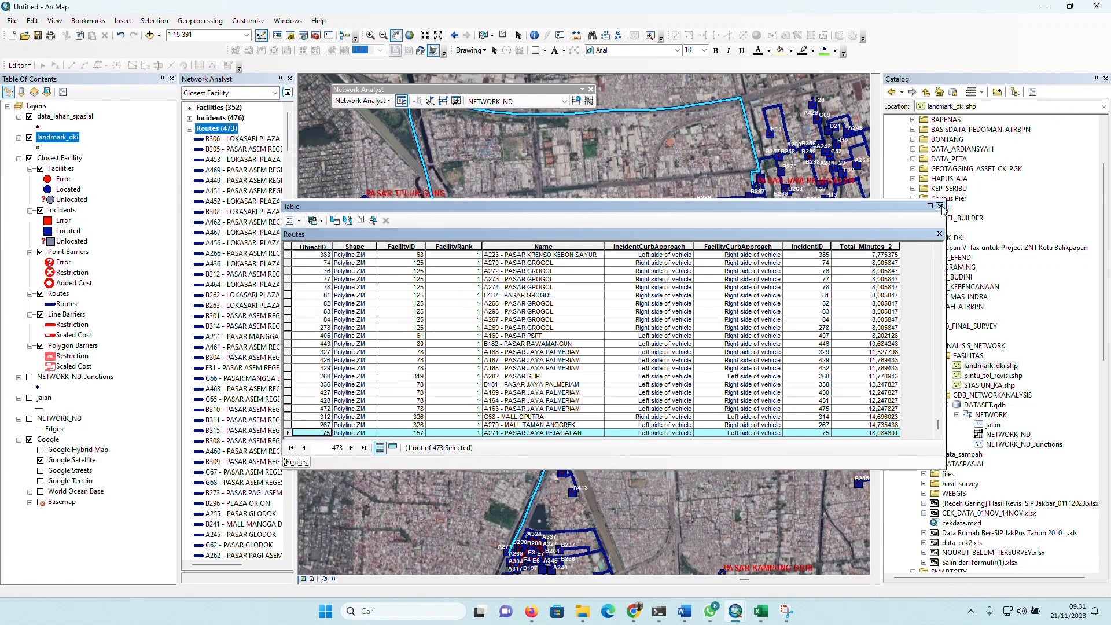
- Examine the selected A271 - PASAR JAYA PEJAGALAN route along its whole length, comparing it with nearby shopping centres
{"action": "scroll", "coordinate": [754, 133], "scroll_direction": "up", "scroll_amount": 3}
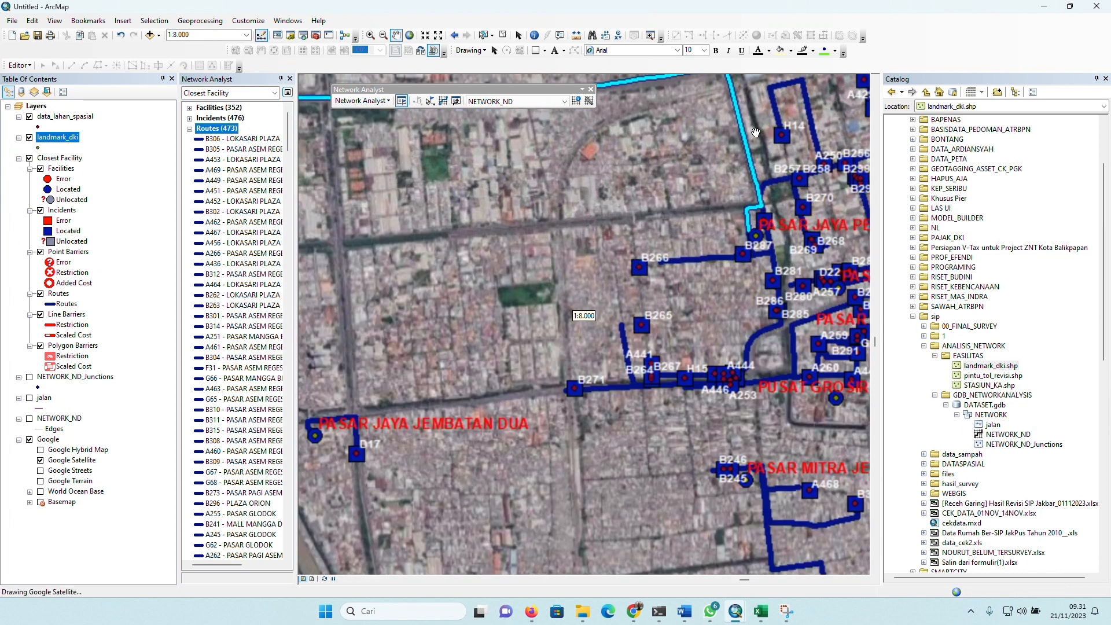
{"action": "left_click_drag", "start_coordinate": [727, 134], "coordinate": [656, 216]}
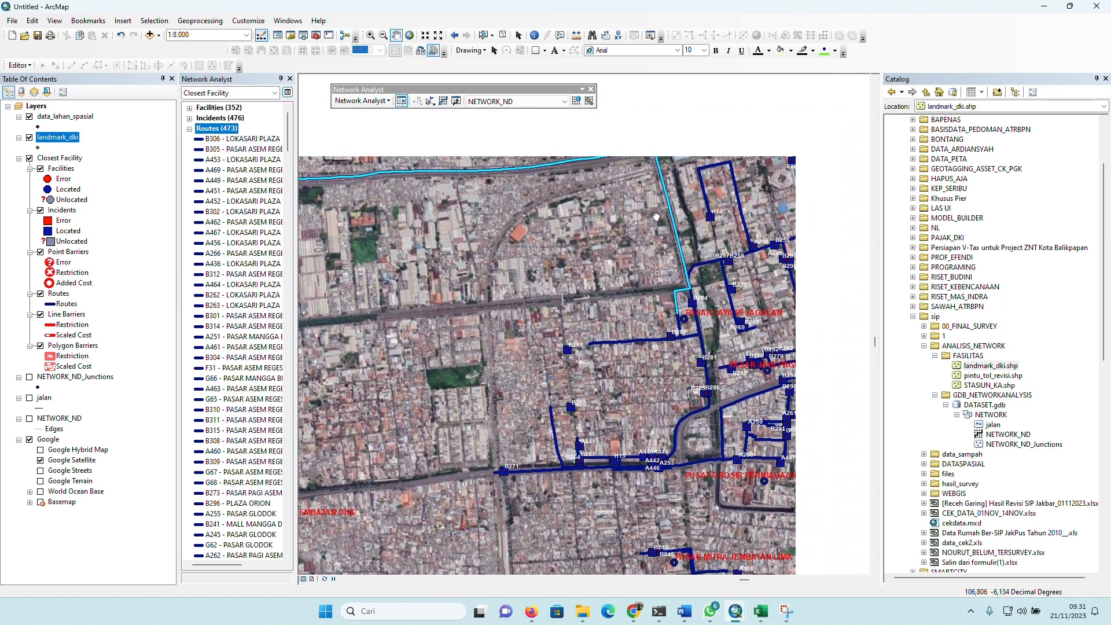
{"action": "scroll", "coordinate": [550, 227], "scroll_direction": "down", "scroll_amount": 2}
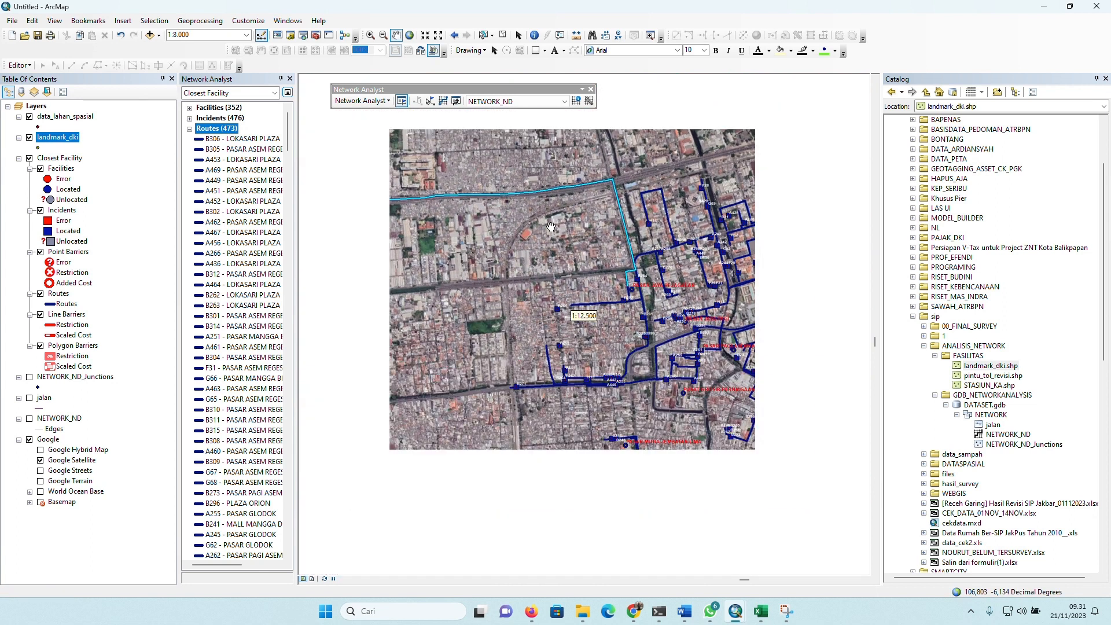
{"action": "scroll", "coordinate": [550, 227], "scroll_direction": "down", "scroll_amount": 2}
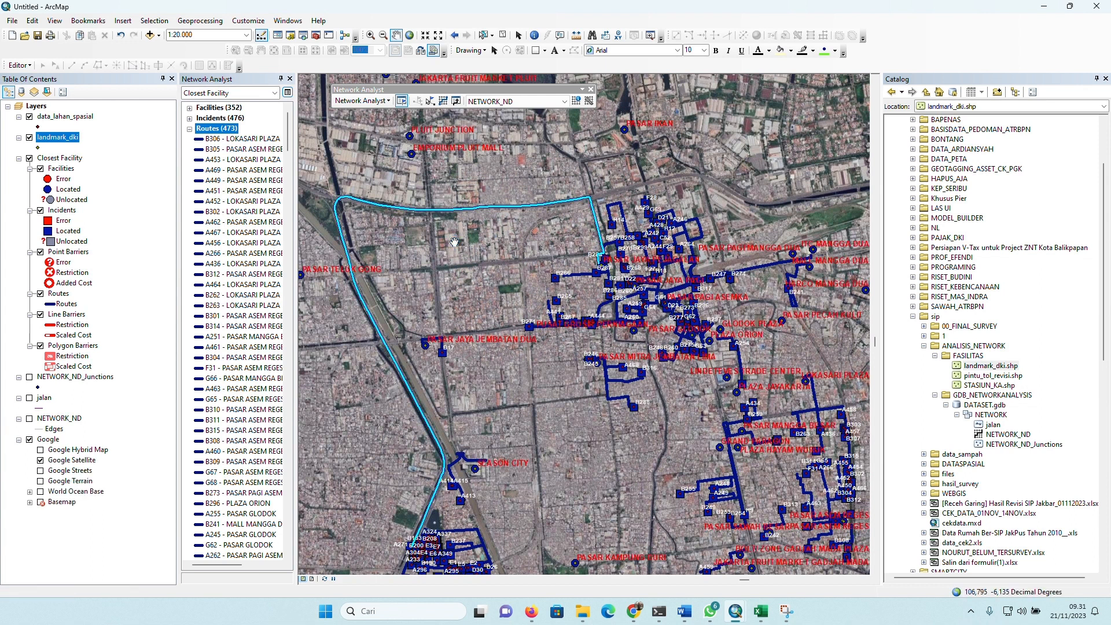
{"action": "left_click_drag", "start_coordinate": [454, 241], "coordinate": [496, 161]}
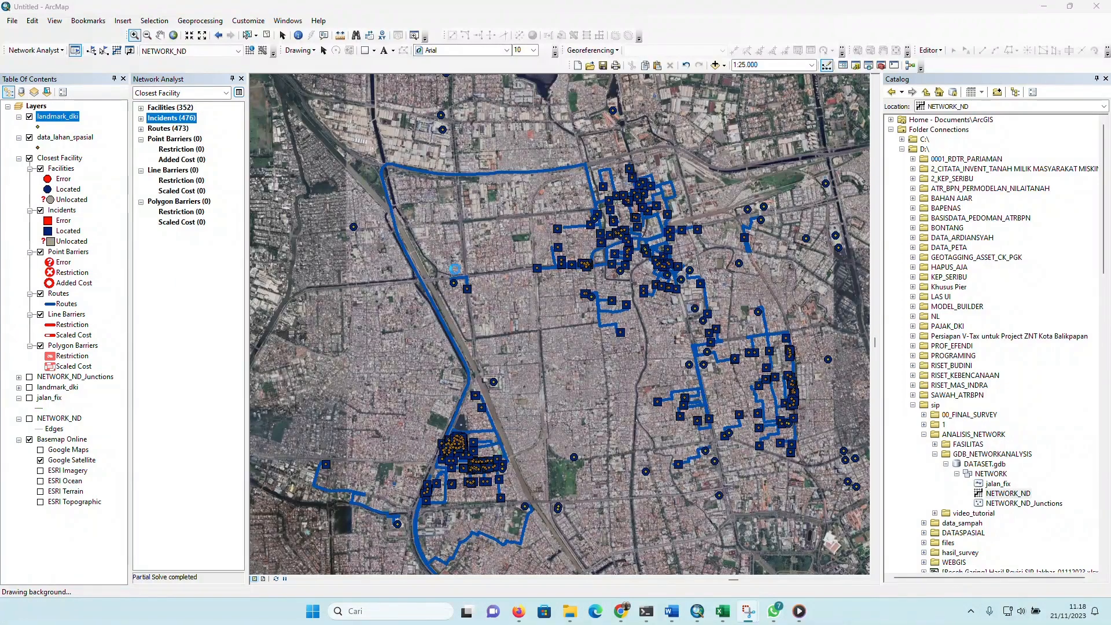
{"action": "left_click_drag", "start_coordinate": [497, 495], "coordinate": [504, 411]}
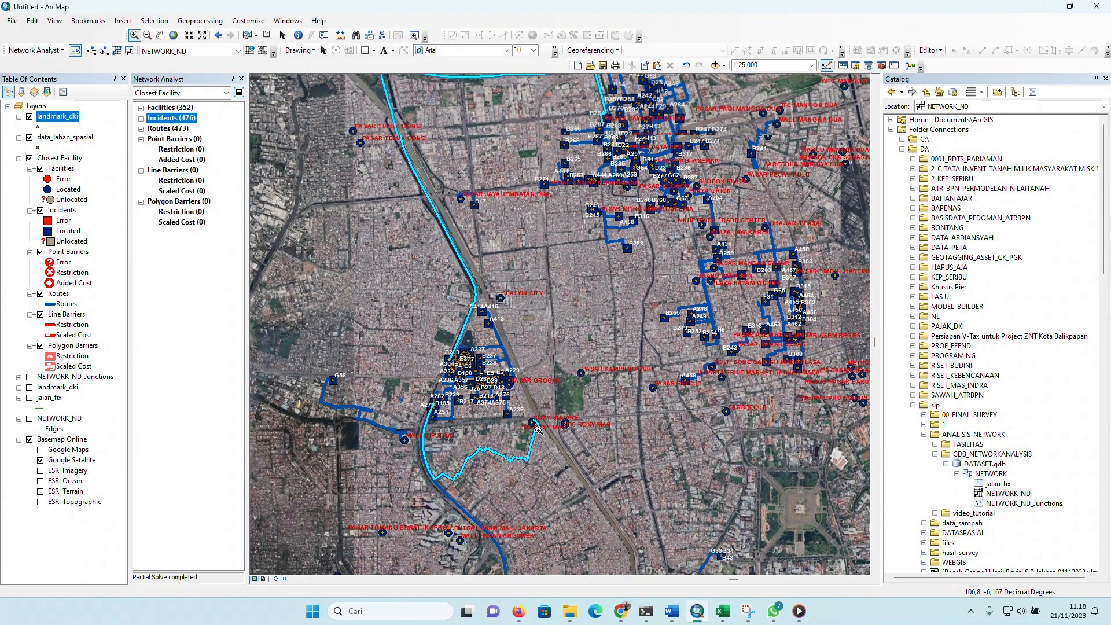
{"action": "scroll", "coordinate": [539, 431], "scroll_direction": "up", "scroll_amount": 4}
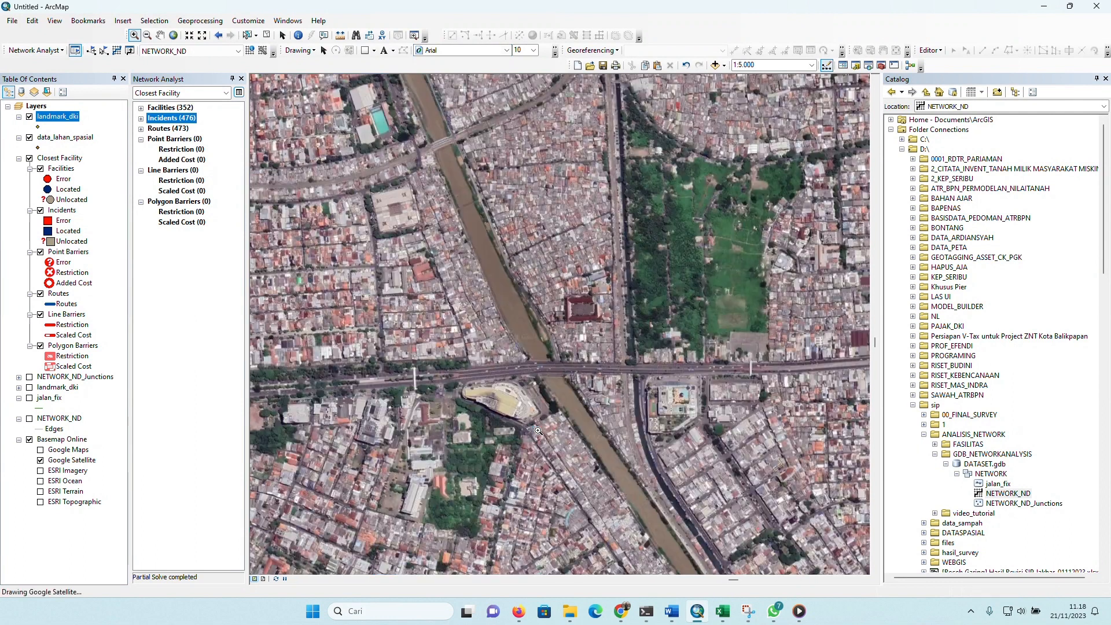
{"action": "scroll", "coordinate": [519, 399], "scroll_direction": "down", "scroll_amount": 4}
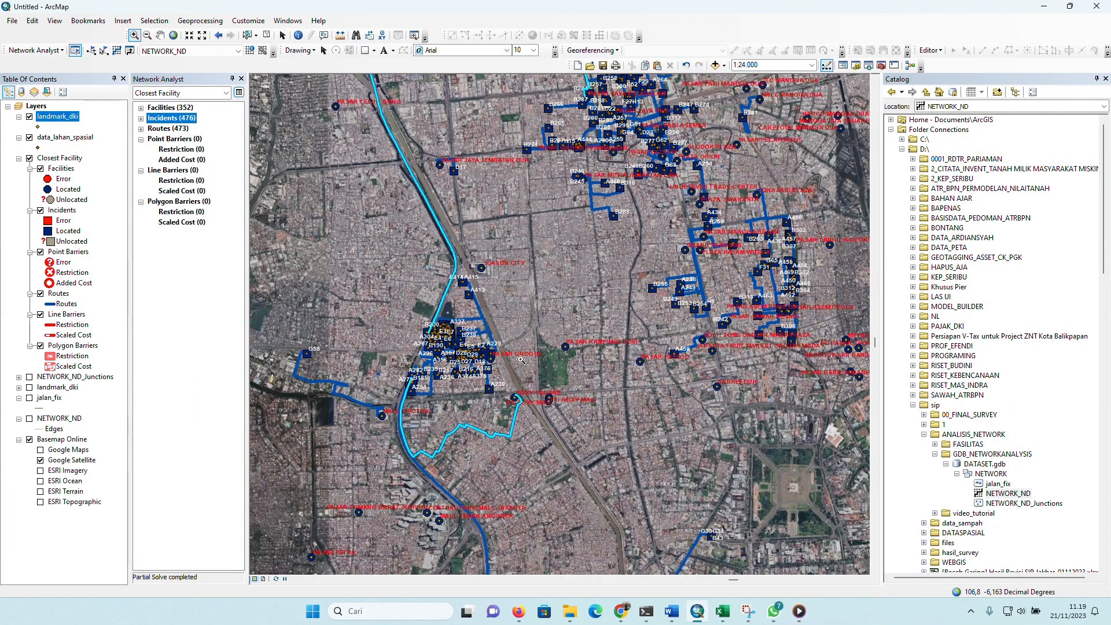
- Examine at close range where the selected route starts relative to incident point A271 and the surrounding roads
{"action": "scroll", "coordinate": [414, 326], "scroll_direction": "up", "scroll_amount": 3}
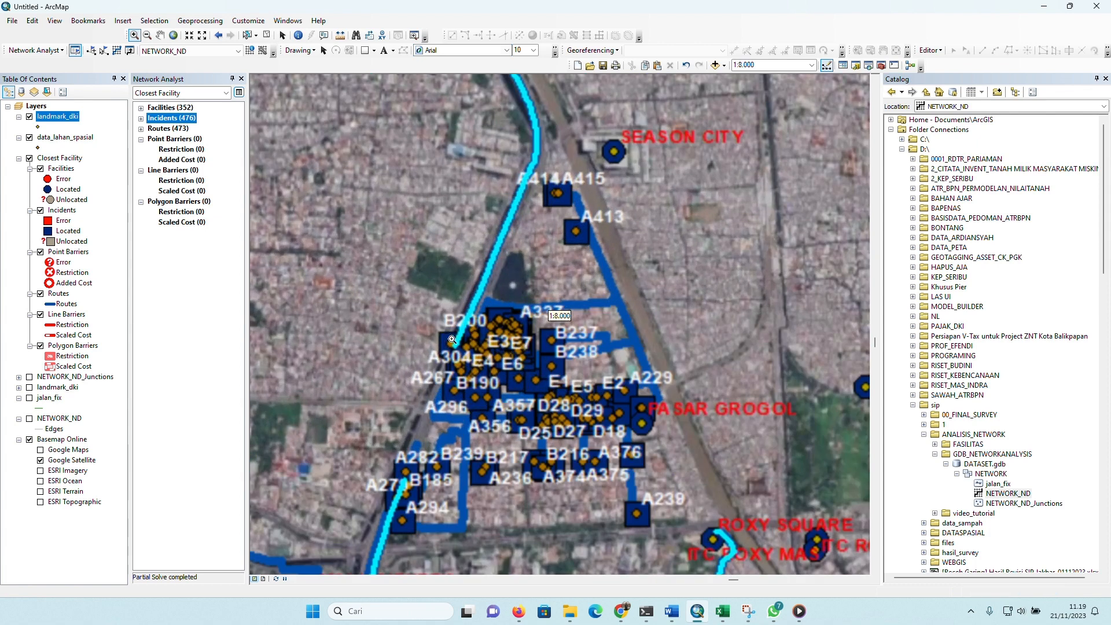
{"action": "scroll", "coordinate": [462, 348], "scroll_direction": "up", "scroll_amount": 2}
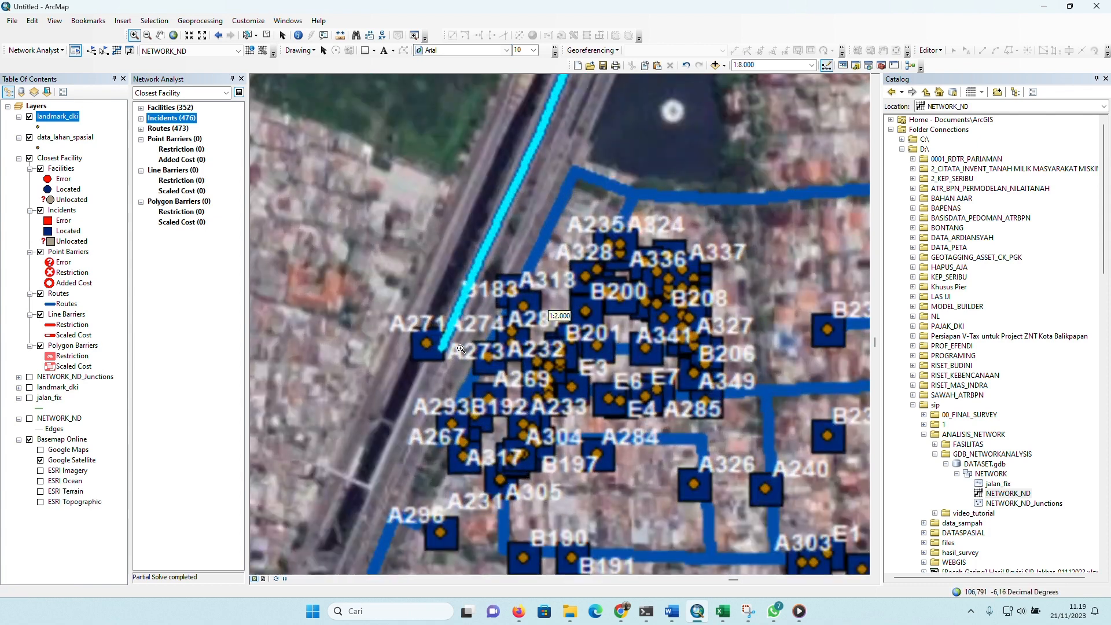
{"action": "scroll", "coordinate": [452, 347], "scroll_direction": "up", "scroll_amount": 1}
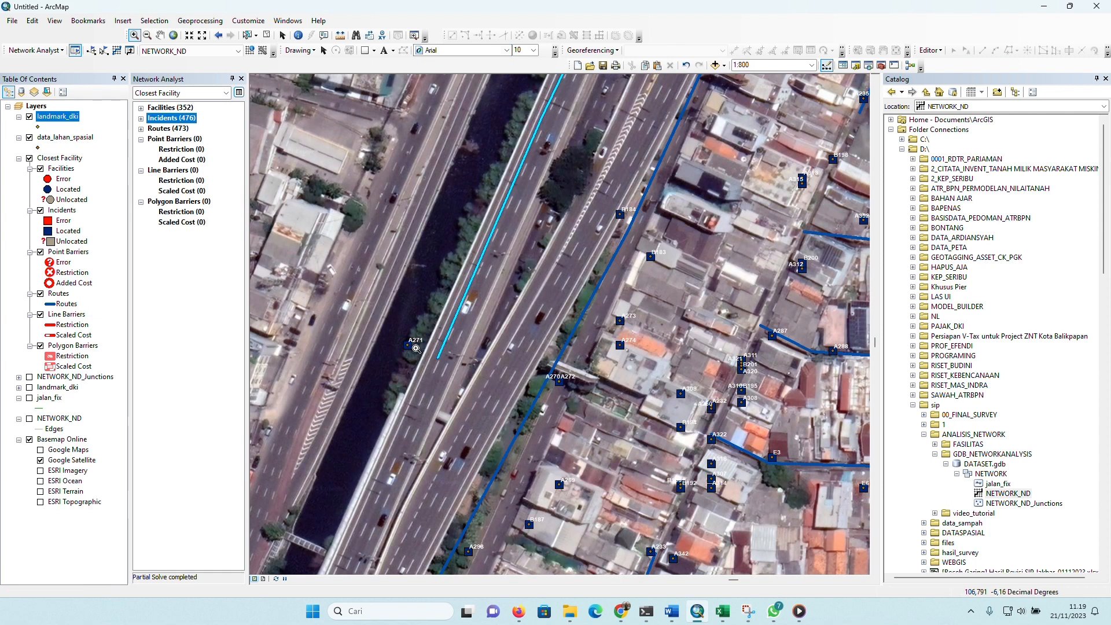
{"action": "scroll", "coordinate": [416, 349], "scroll_direction": "up", "scroll_amount": 1}
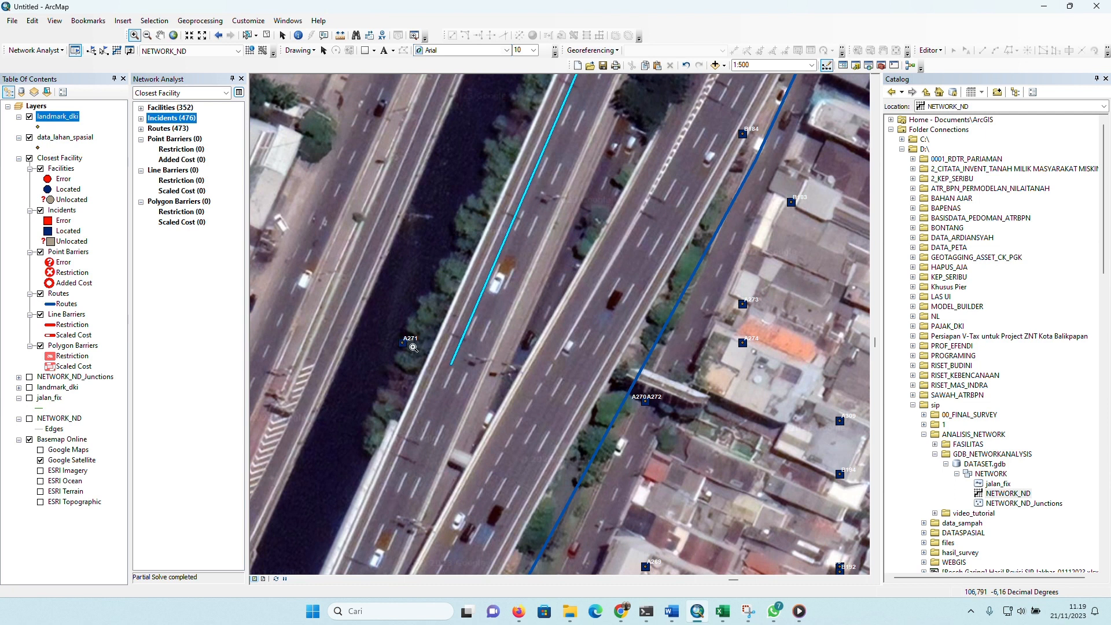
{"action": "scroll", "coordinate": [433, 381], "scroll_direction": "up", "scroll_amount": 2}
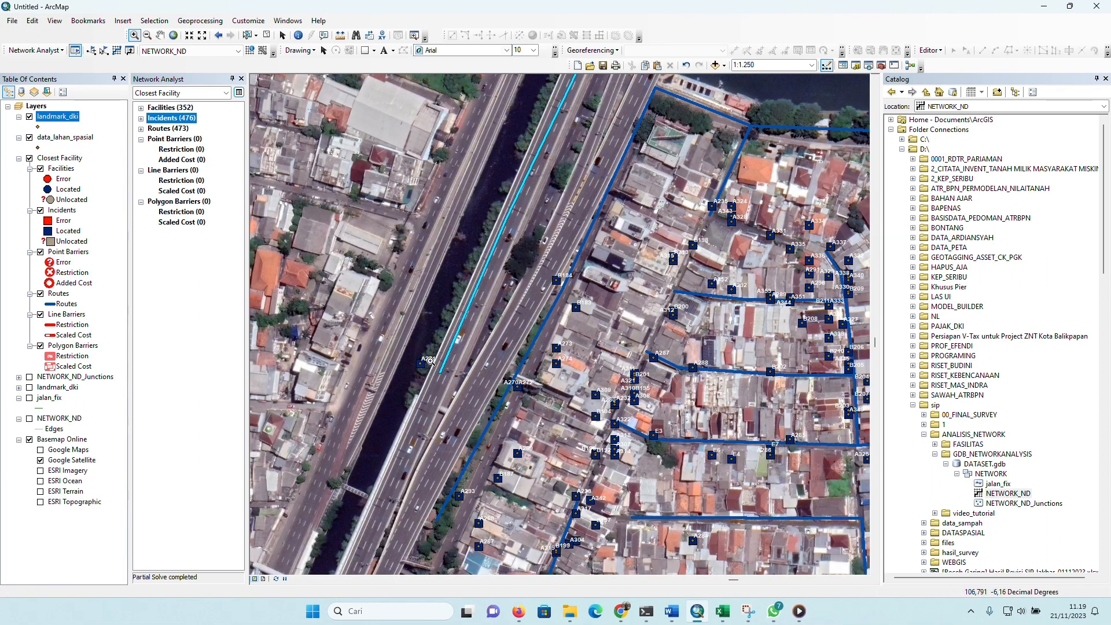
{"action": "scroll", "coordinate": [433, 365], "scroll_direction": "down", "scroll_amount": 2}
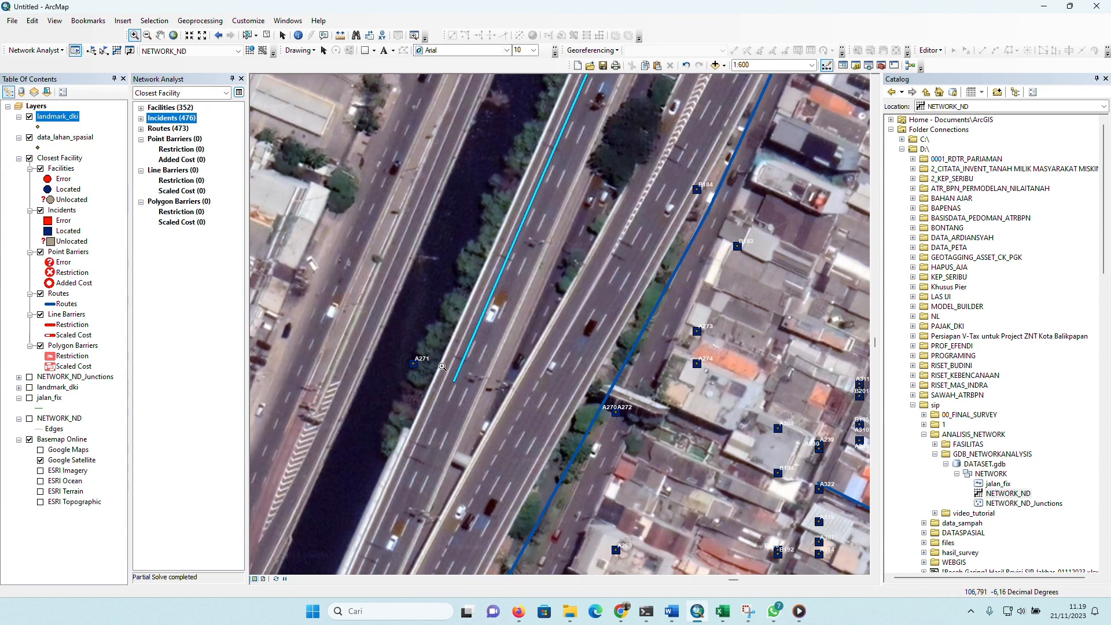
{"action": "scroll", "coordinate": [427, 414], "scroll_direction": "up", "scroll_amount": 1}
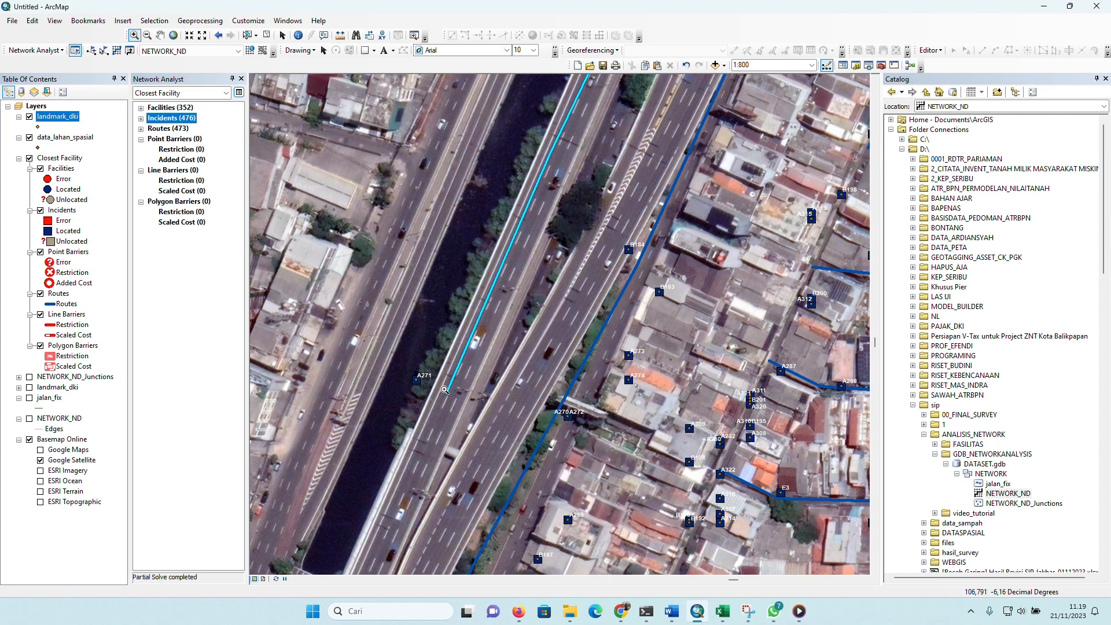
{"action": "scroll", "coordinate": [444, 390], "scroll_direction": "up", "scroll_amount": 3}
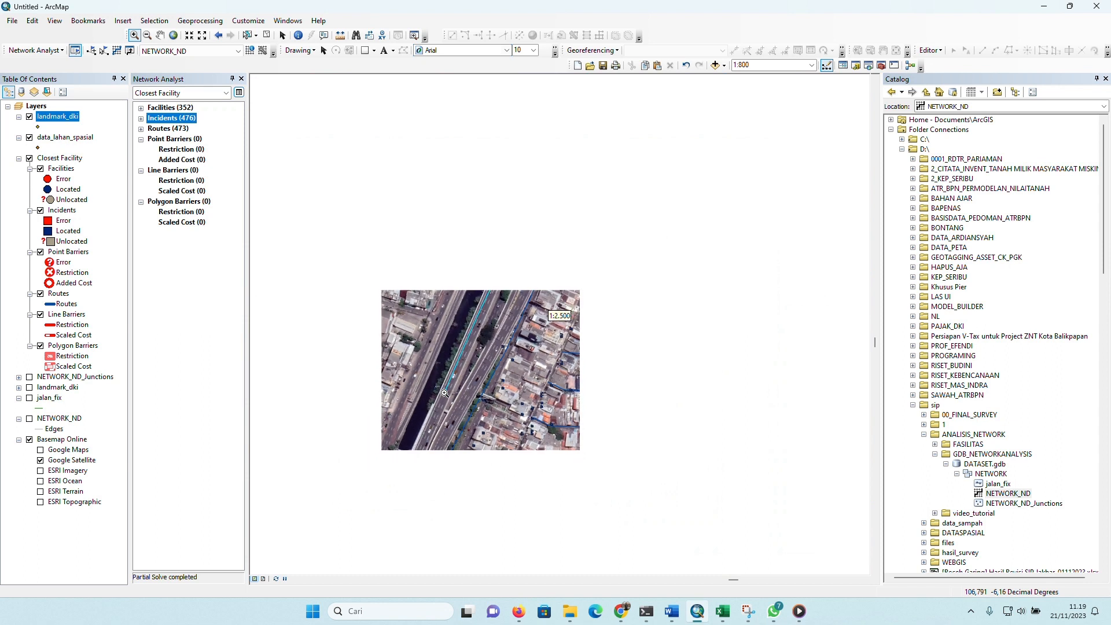
{"action": "scroll", "coordinate": [446, 395], "scroll_direction": "up", "scroll_amount": 2}
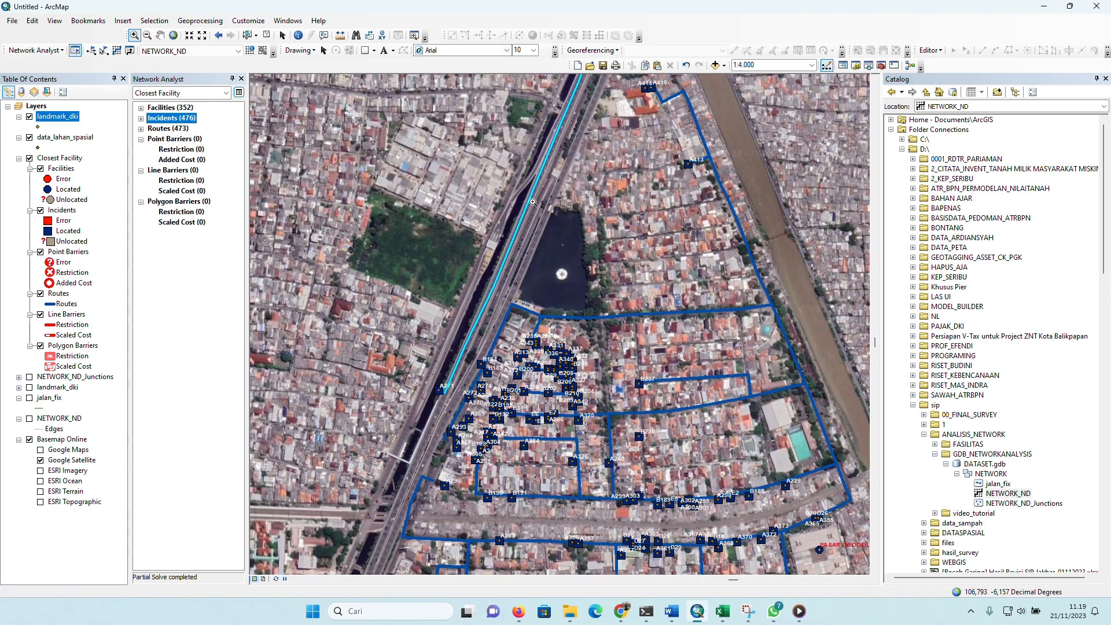
- Trace the selected route from A271 north to PASAR JAYA PEJAGALAN and return to its starting area
{"action": "left_click_drag", "start_coordinate": [533, 215], "coordinate": [424, 378]}
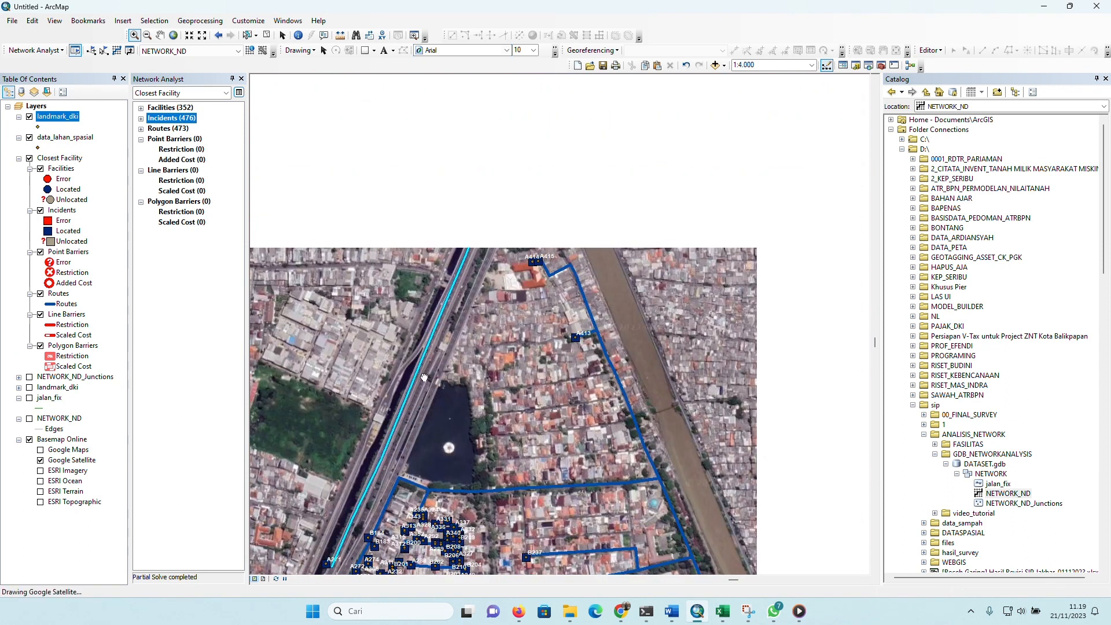
{"action": "scroll", "coordinate": [424, 378], "scroll_direction": "up", "scroll_amount": 2}
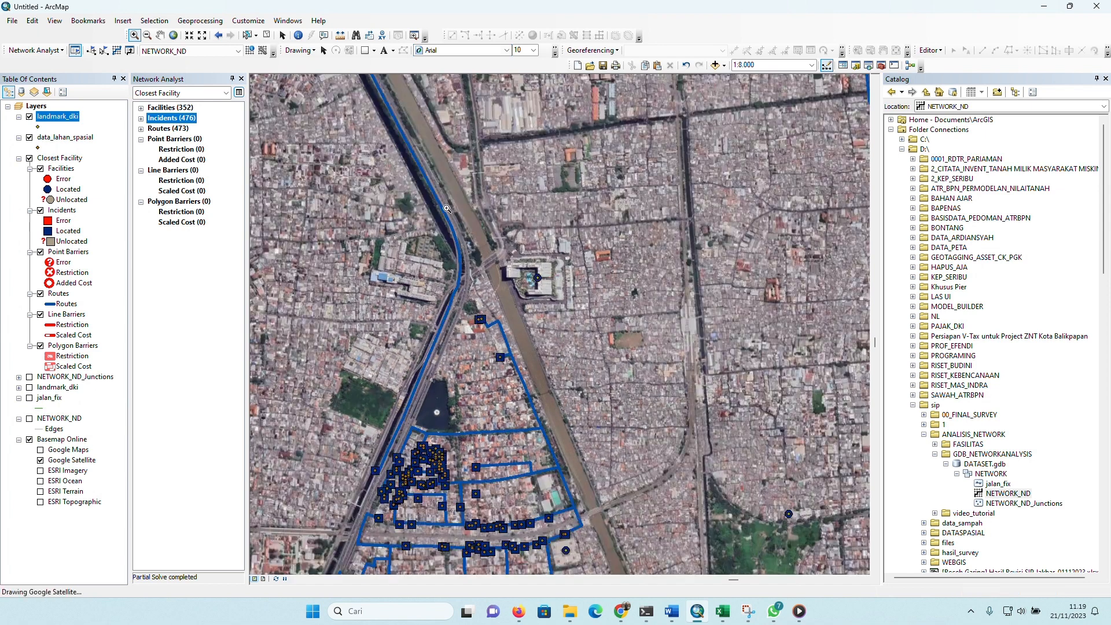
{"action": "left_click_drag", "start_coordinate": [447, 208], "coordinate": [440, 502]}
{"action": "scroll", "coordinate": [375, 345], "scroll_direction": "up", "scroll_amount": 2}
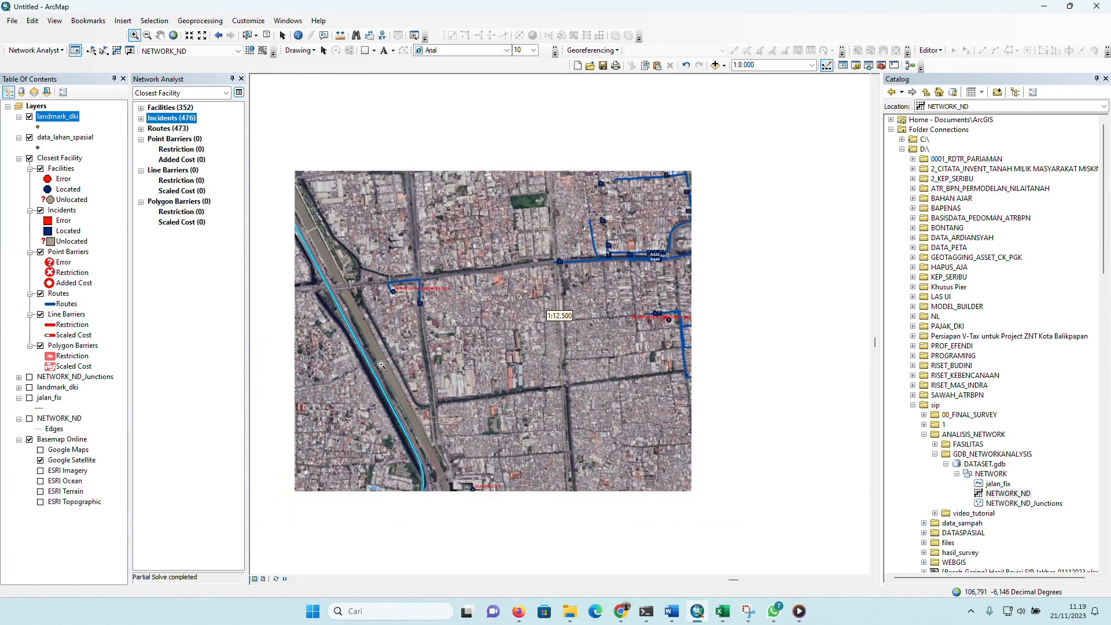
{"action": "scroll", "coordinate": [382, 365], "scroll_direction": "up", "scroll_amount": 2}
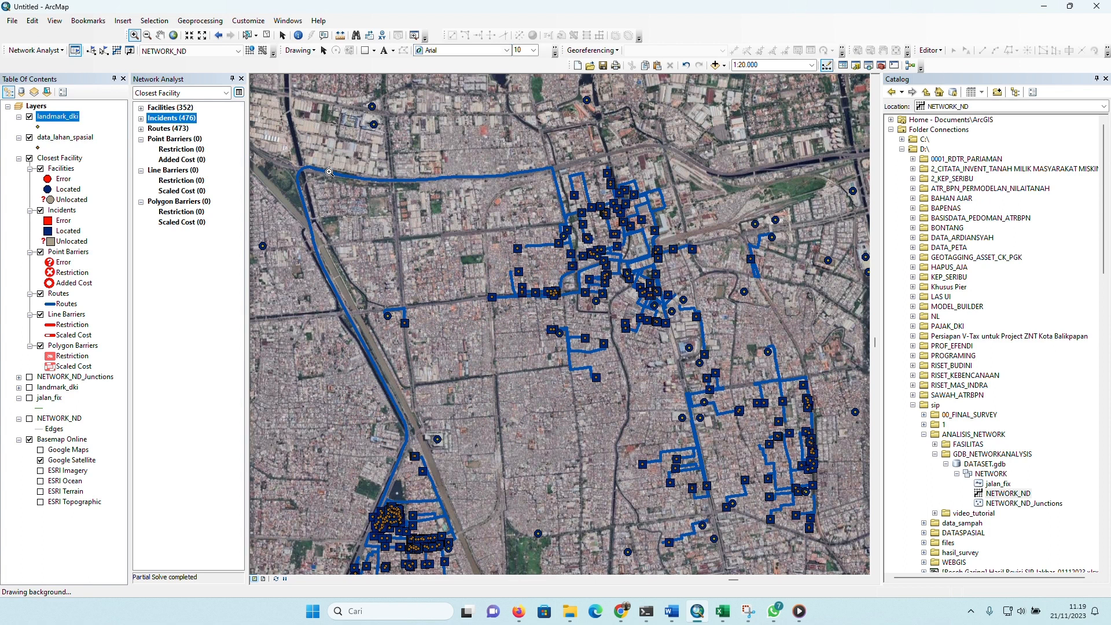
{"action": "scroll", "coordinate": [570, 200], "scroll_direction": "down", "scroll_amount": 3}
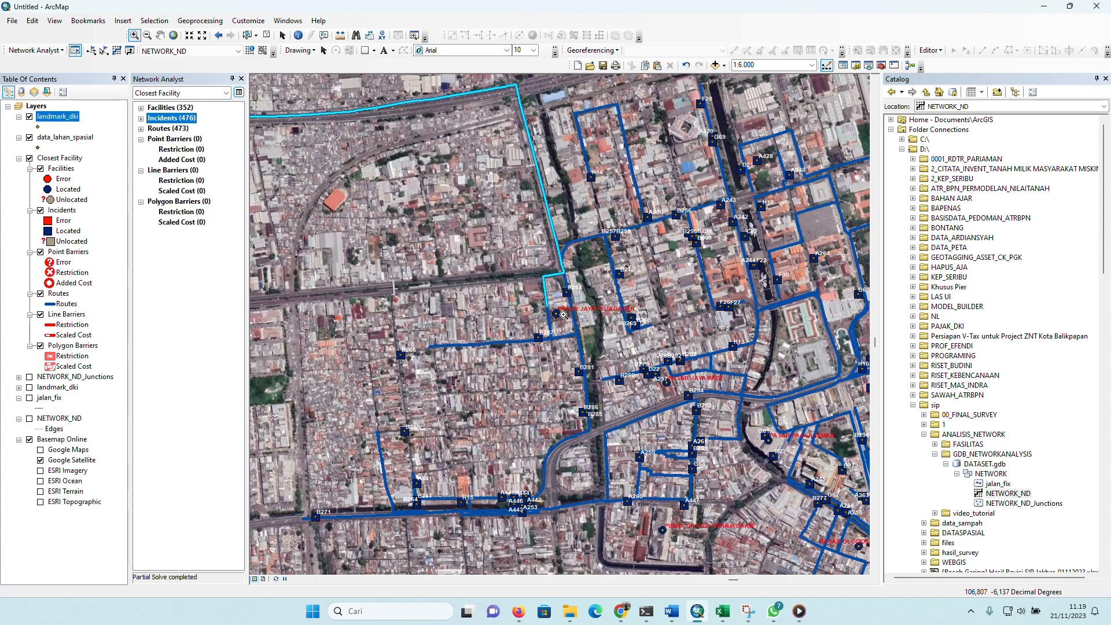
{"action": "scroll", "coordinate": [541, 344], "scroll_direction": "up", "scroll_amount": 3}
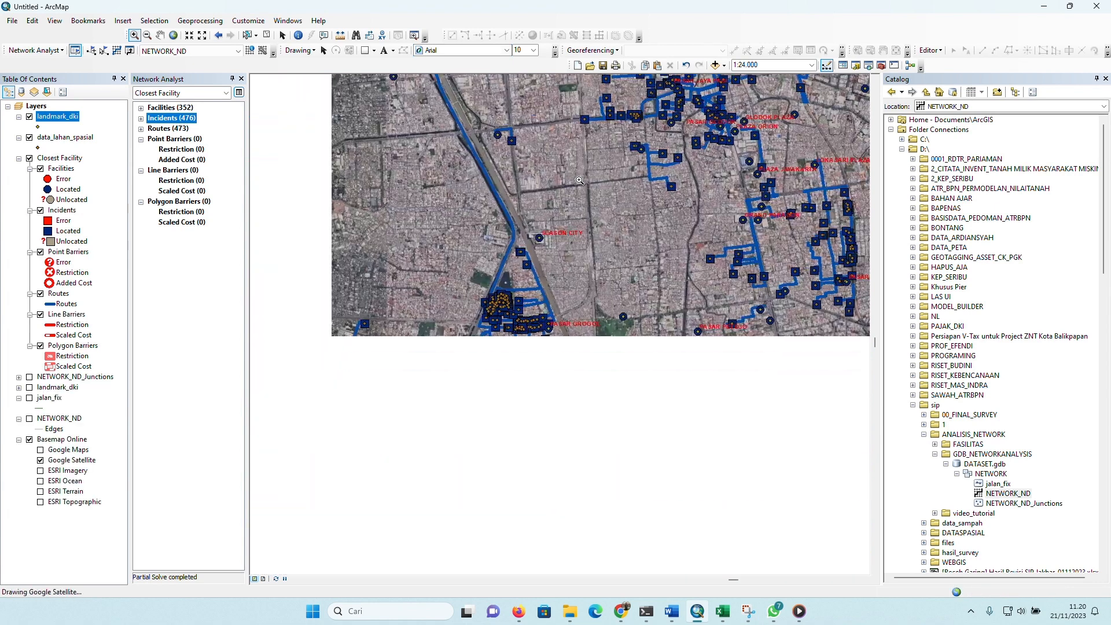
{"action": "scroll", "coordinate": [487, 307], "scroll_direction": "down", "scroll_amount": 3}
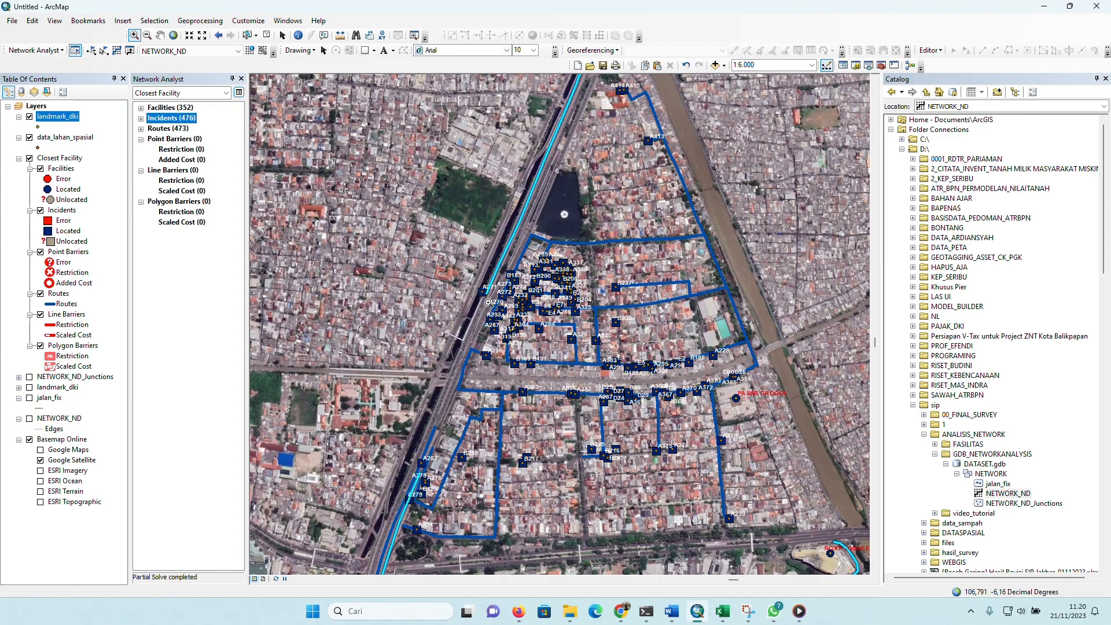
{"action": "scroll", "coordinate": [450, 329], "scroll_direction": "up", "scroll_amount": 3}
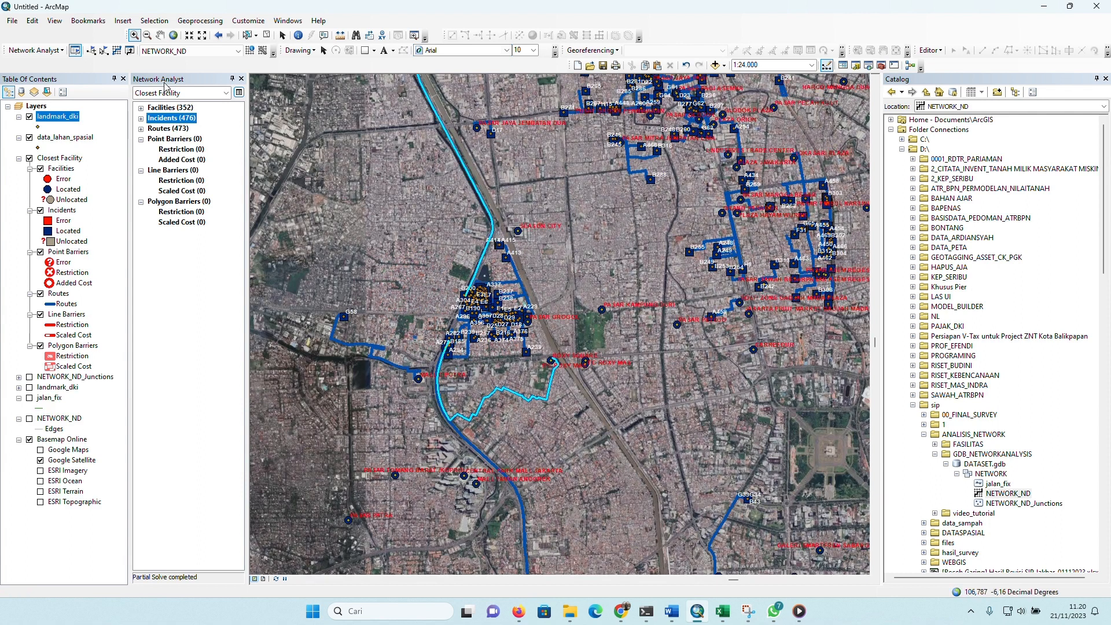
- Open the Routes attribute table, sort it ascending by Name, review the Total_Minutes_2 travel times per incident and close the table
{"action": "right_click", "coordinate": [70, 295]}
{"action": "left_click", "coordinate": [119, 327]}
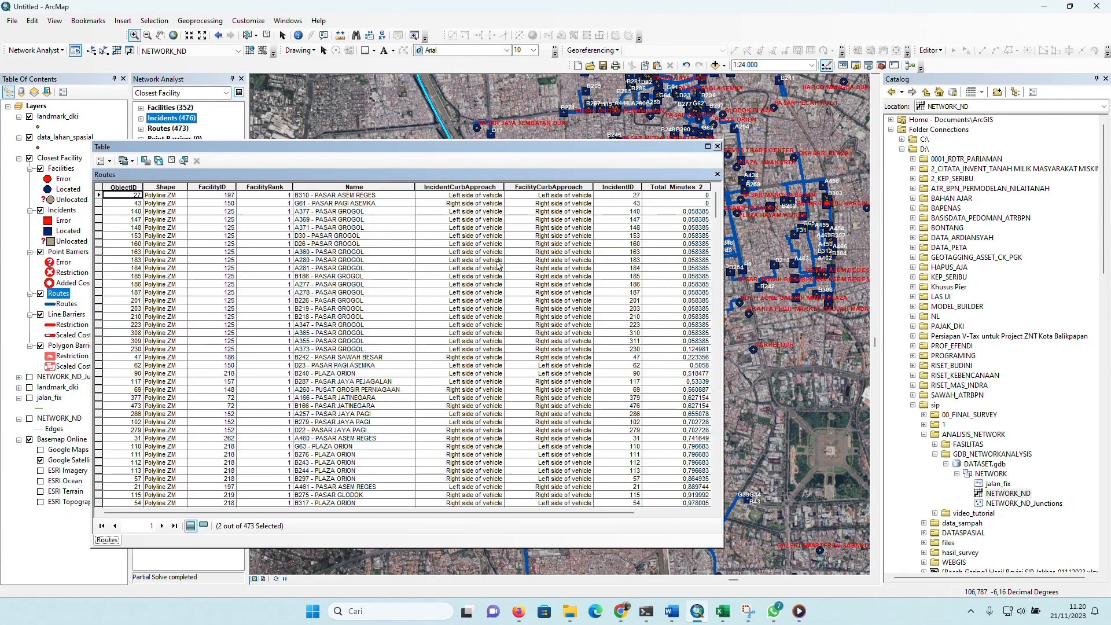
{"action": "double_click", "coordinate": [312, 186]}
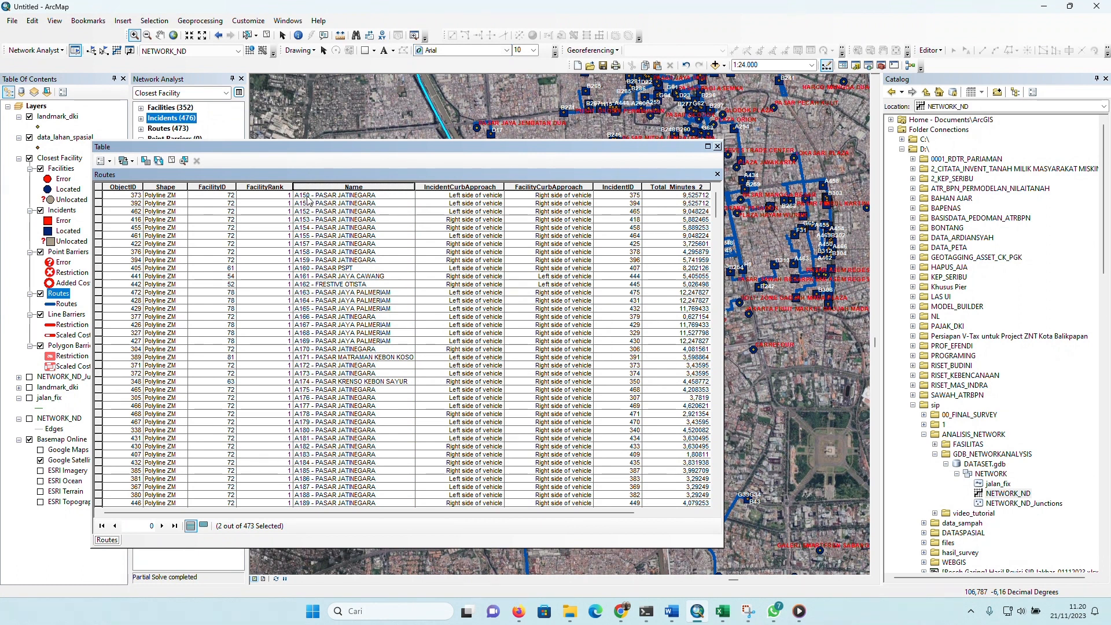
{"action": "left_click", "coordinate": [305, 197]}
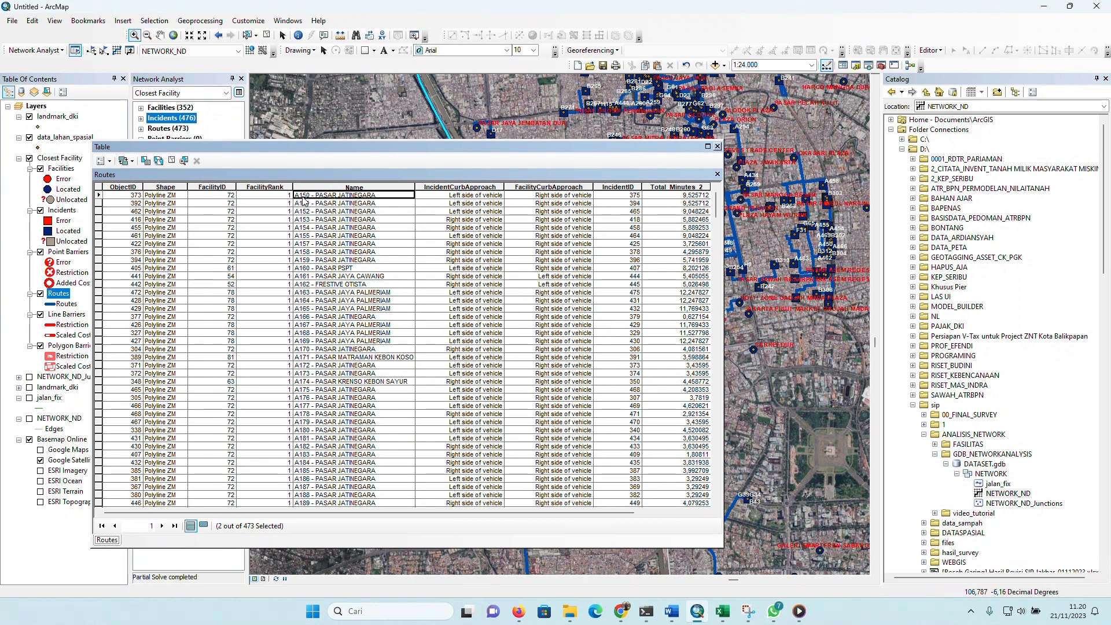
{"action": "left_click", "coordinate": [673, 196]}
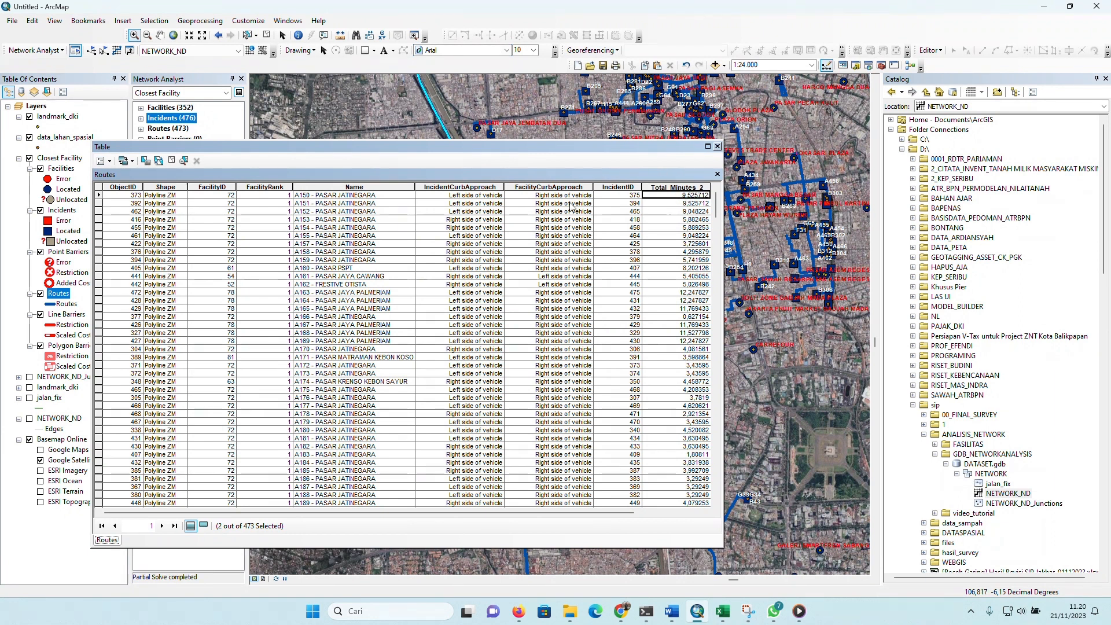
{"action": "left_click", "coordinate": [305, 204]}
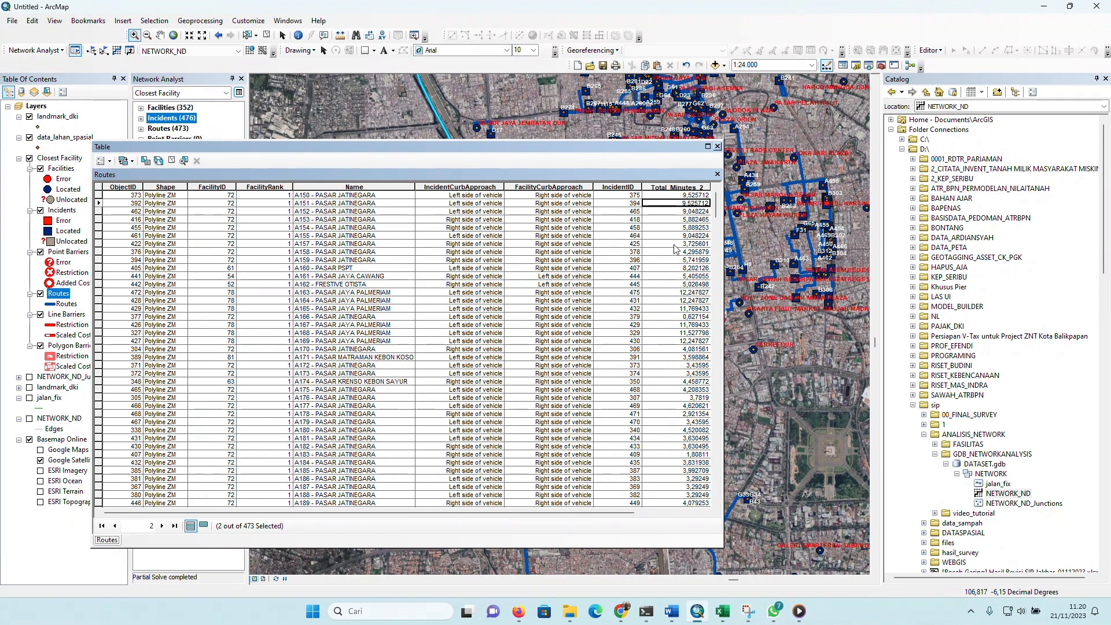
{"action": "scroll", "coordinate": [681, 305], "scroll_direction": "down", "scroll_amount": 14}
{"action": "scroll", "coordinate": [681, 305], "scroll_direction": "up", "scroll_amount": 8}
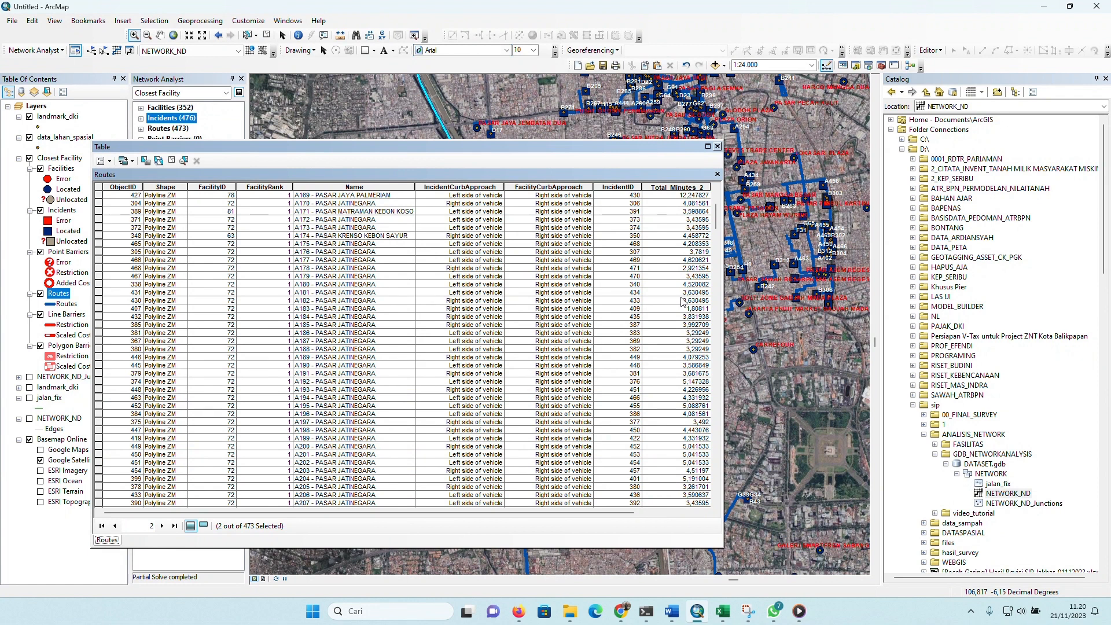
{"action": "left_click", "coordinate": [718, 147]}
- Start a definition query on the landmark_dki layer with "JENIS" = and list the field's unique values
{"action": "left_click", "coordinate": [50, 118]}
{"action": "double_click", "coordinate": [49, 121]}
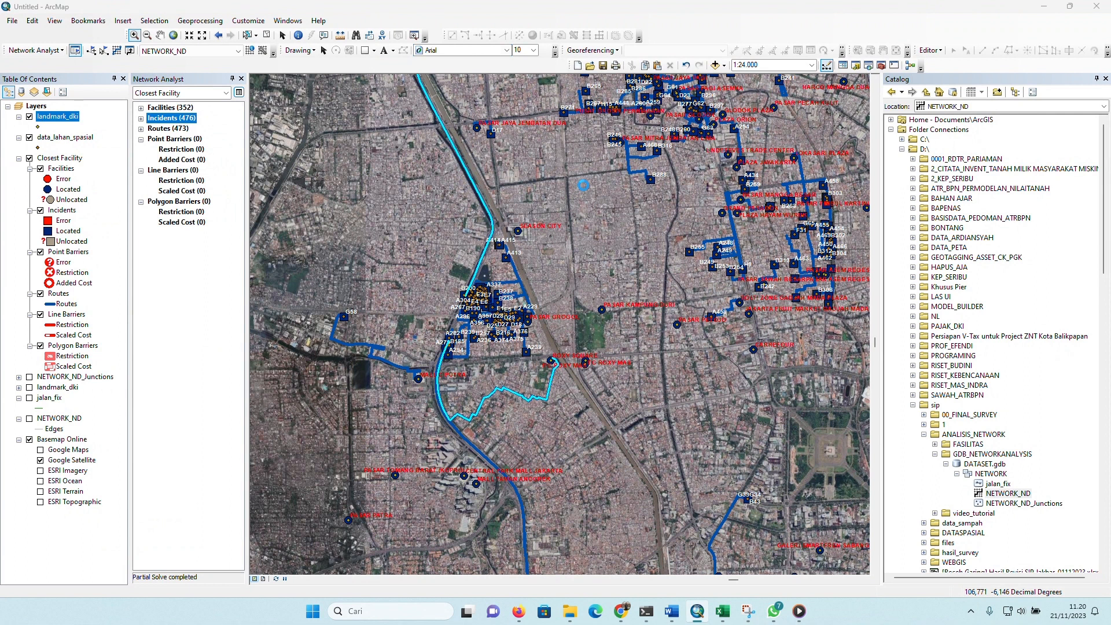
{"action": "left_click", "coordinate": [659, 195]}
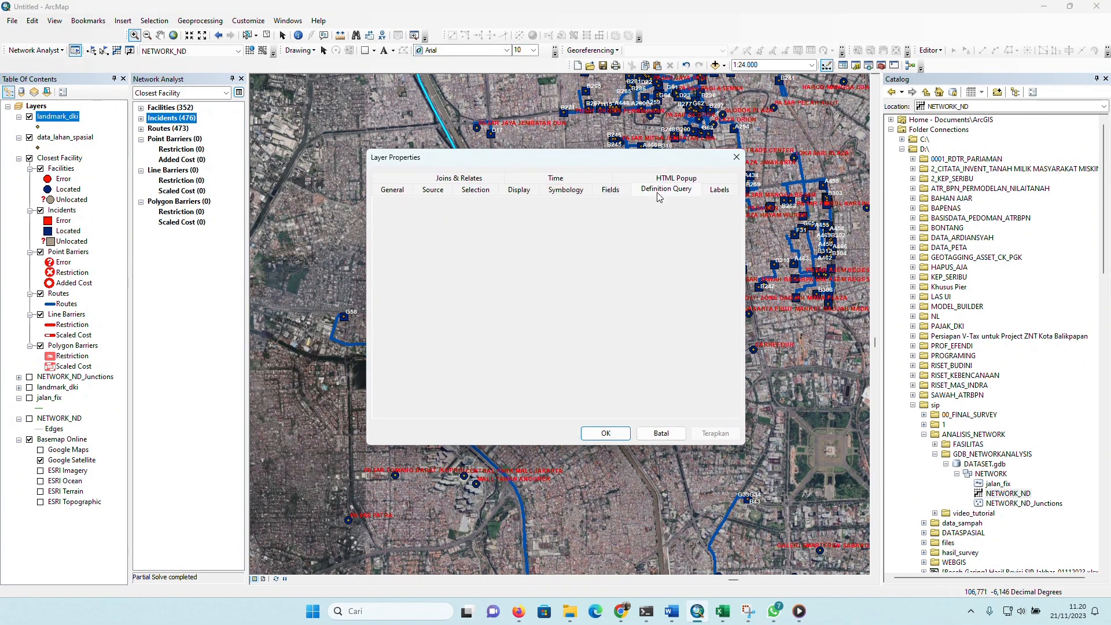
{"action": "left_click", "coordinate": [452, 328]}
{"action": "double_click", "coordinate": [470, 223]}
{"action": "left_click", "coordinate": [463, 251]}
{"action": "left_click", "coordinate": [556, 318]}
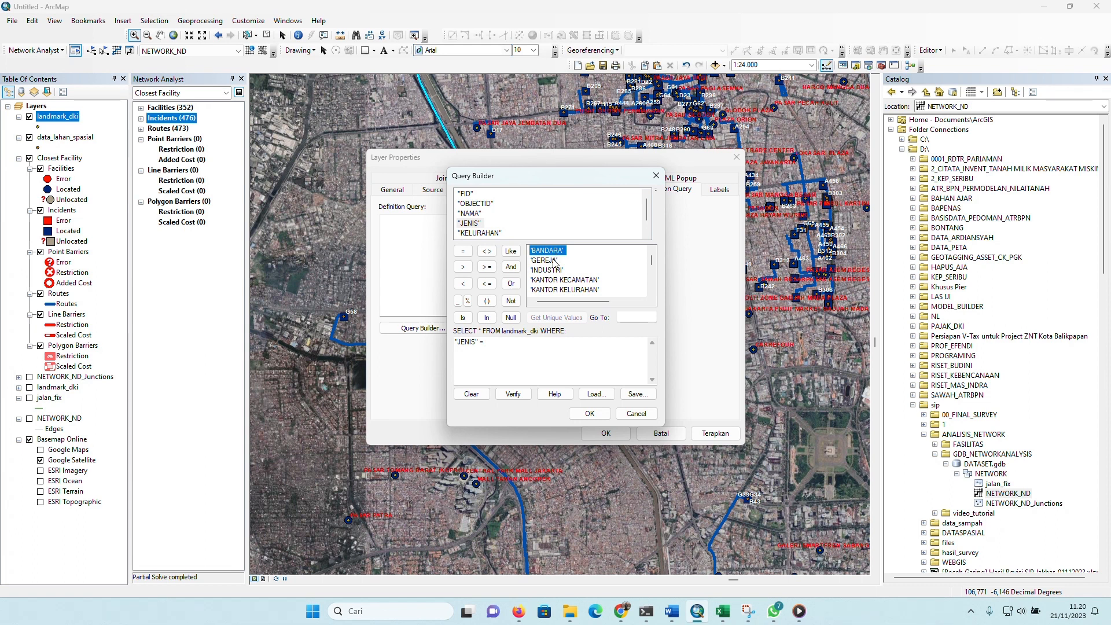
- Review the unique JENIS values, stepping through GEREJA, INDUSTRI and the KANTOR categories and on through the rest of the list
{"action": "left_click", "coordinate": [554, 260]}
{"action": "scroll", "coordinate": [555, 275], "scroll_direction": "down", "scroll_amount": 1}
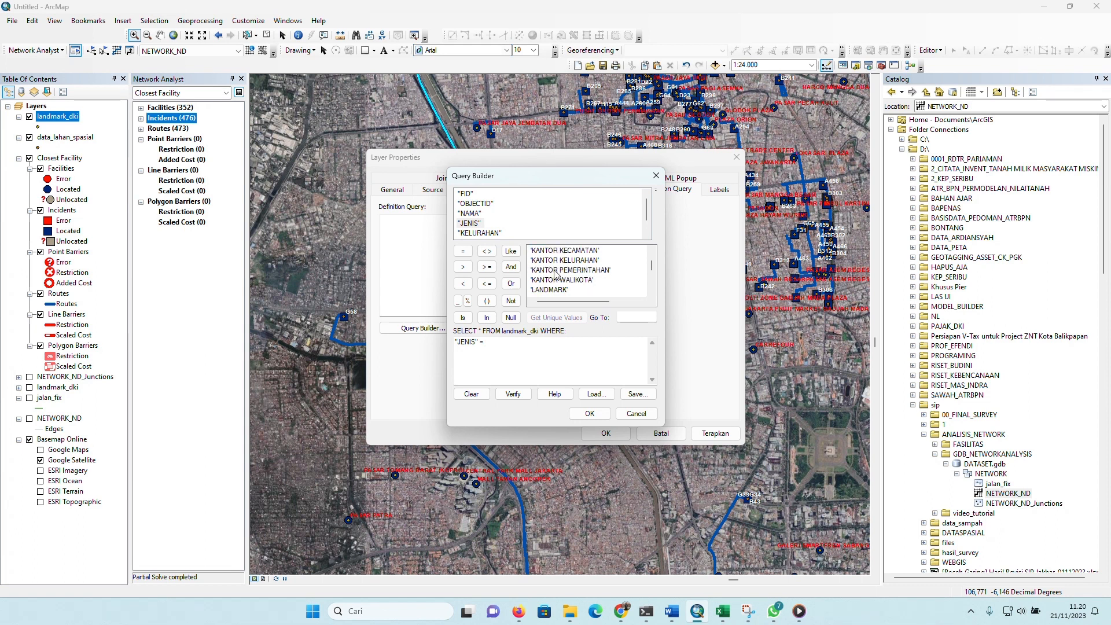
{"action": "scroll", "coordinate": [556, 275], "scroll_direction": "up", "scroll_amount": 1}
{"action": "scroll", "coordinate": [556, 269], "scroll_direction": "down", "scroll_amount": 1}
{"action": "scroll", "coordinate": [554, 268], "scroll_direction": "down", "scroll_amount": 4}
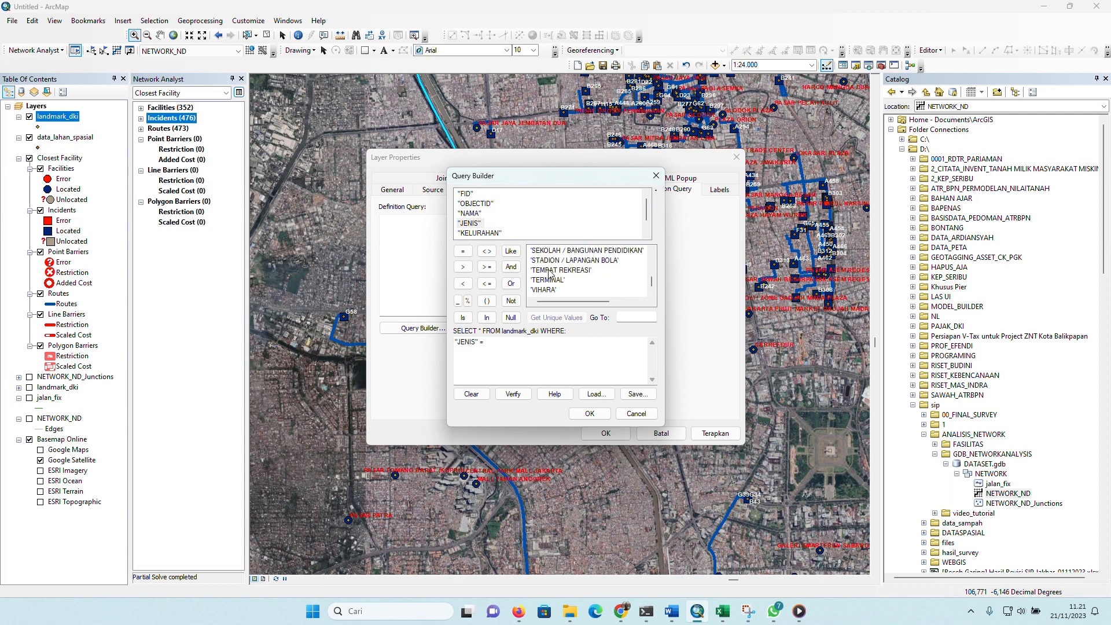
{"action": "scroll", "coordinate": [553, 277], "scroll_direction": "up", "scroll_amount": 5}
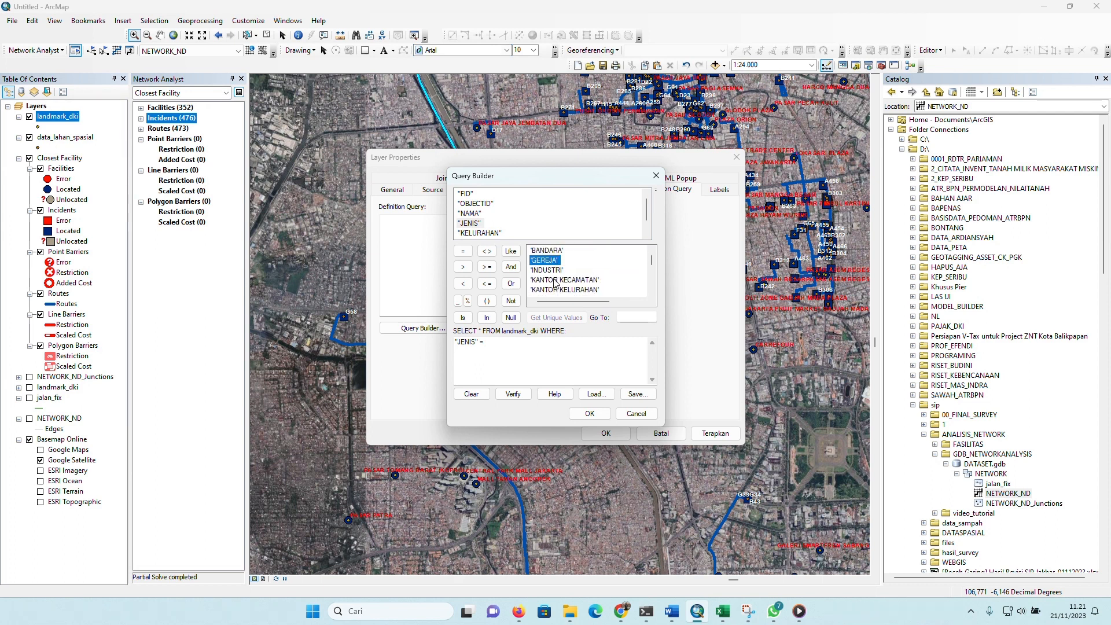
{"action": "left_click", "coordinate": [551, 270]}
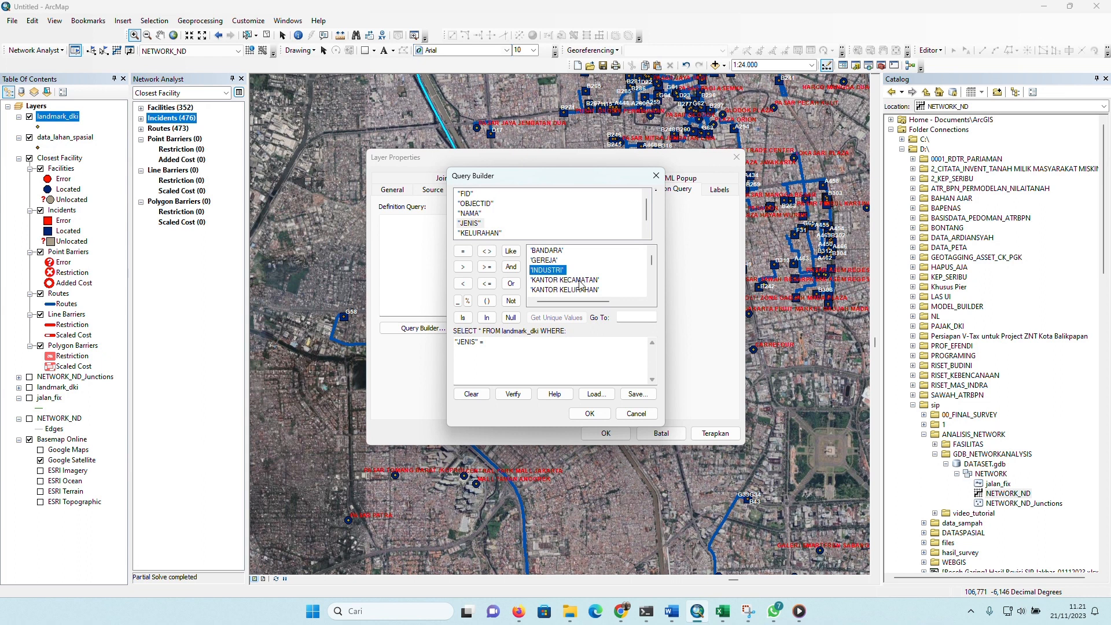
{"action": "left_click", "coordinate": [574, 281]}
{"action": "scroll", "coordinate": [575, 277], "scroll_direction": "down", "scroll_amount": 1}
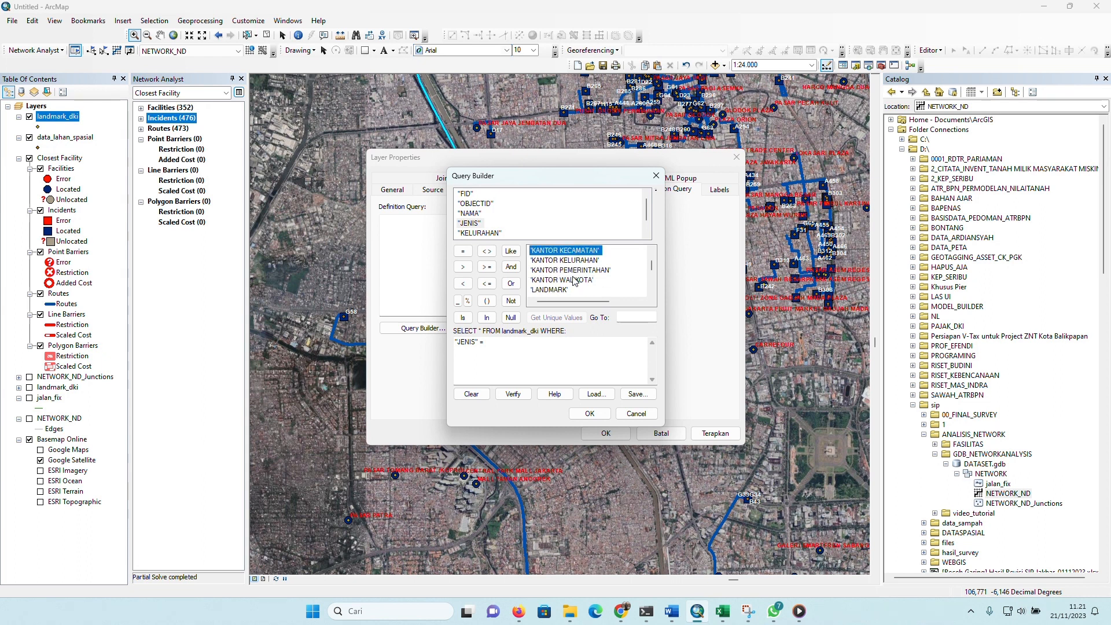
{"action": "left_click", "coordinate": [574, 270]}
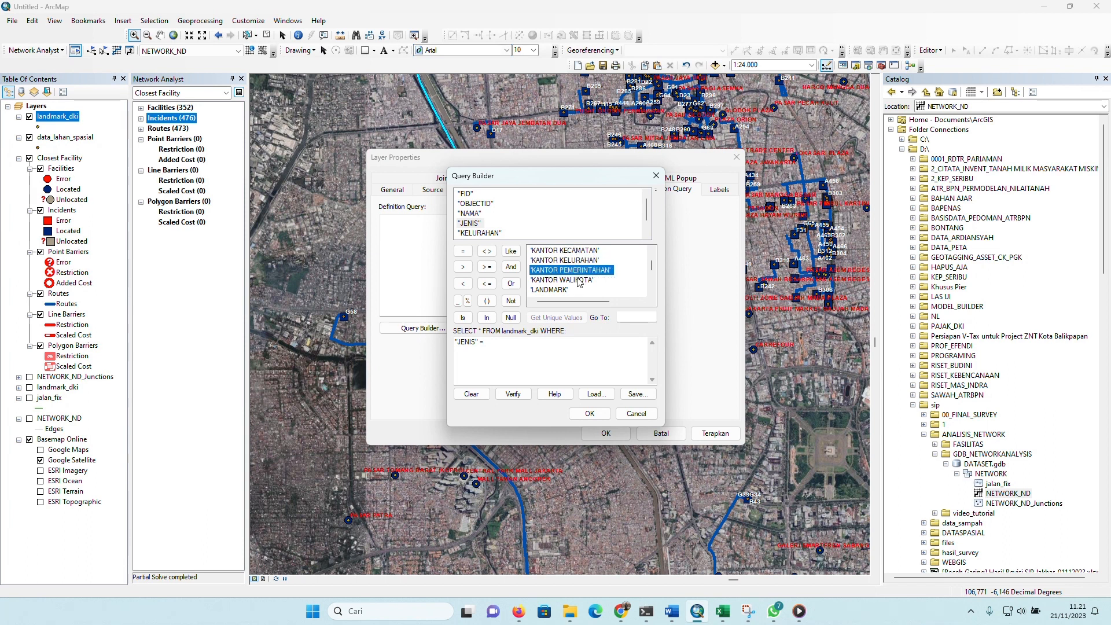
{"action": "left_click", "coordinate": [578, 280]}
{"action": "scroll", "coordinate": [578, 282], "scroll_direction": "down", "scroll_amount": 1}
{"action": "scroll", "coordinate": [579, 282], "scroll_direction": "down", "scroll_amount": 1}
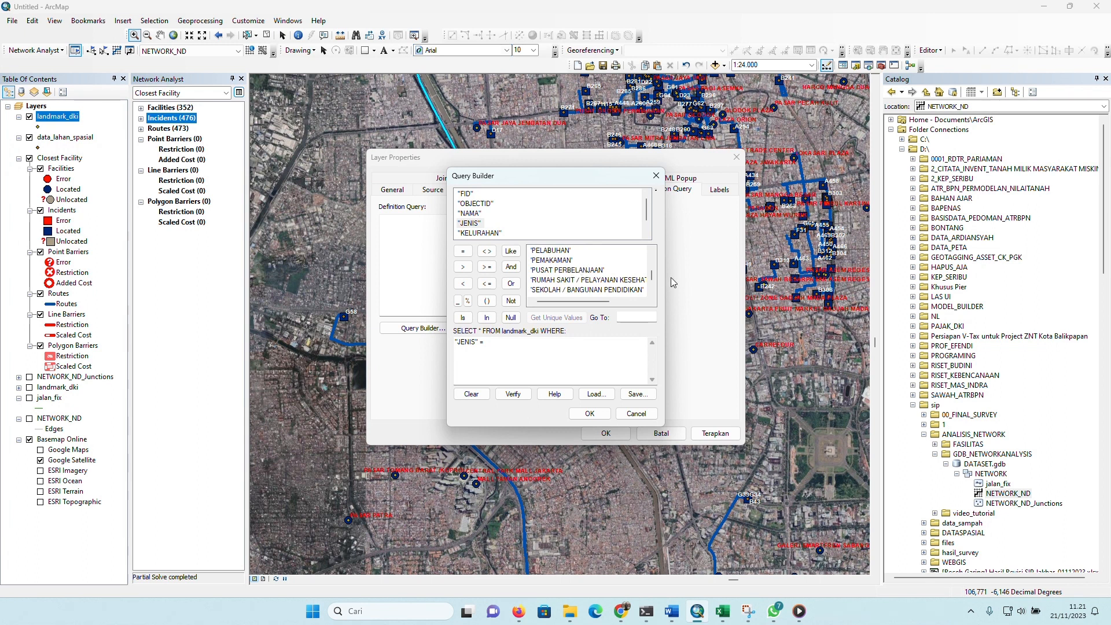
- Check the RUMAH SAKIT, SEKOLAH and neighbouring JENIS categories, then close the Query Builder and layer properties without applying a query
{"action": "scroll", "coordinate": [622, 279], "scroll_direction": "down", "scroll_amount": 1}
{"action": "left_click", "coordinate": [614, 252]}
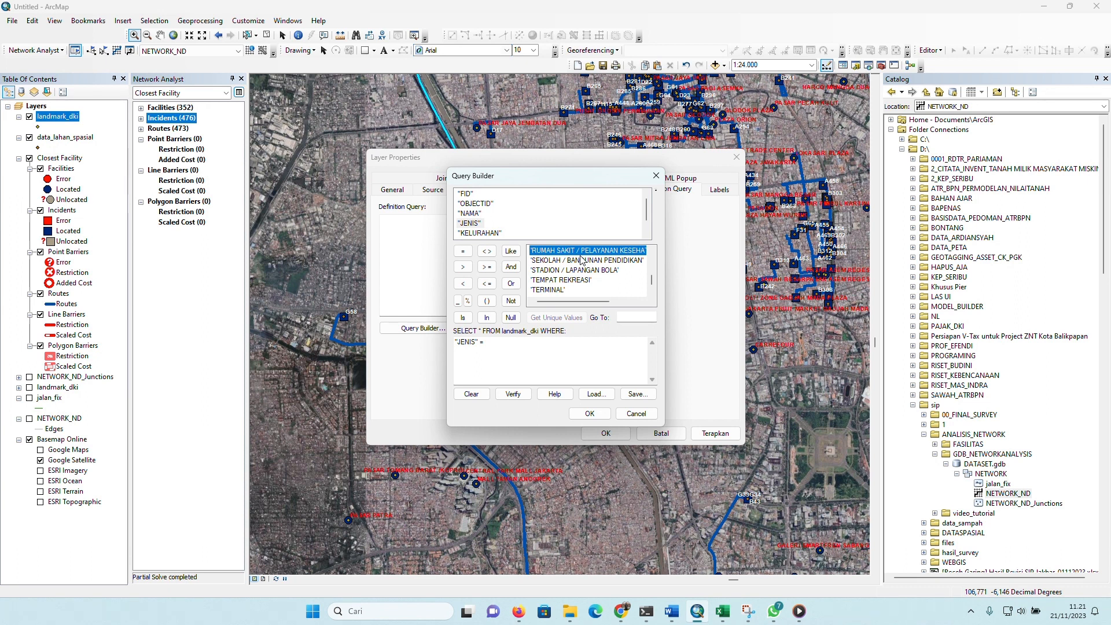
{"action": "scroll", "coordinate": [582, 260], "scroll_direction": "up", "scroll_amount": 1}
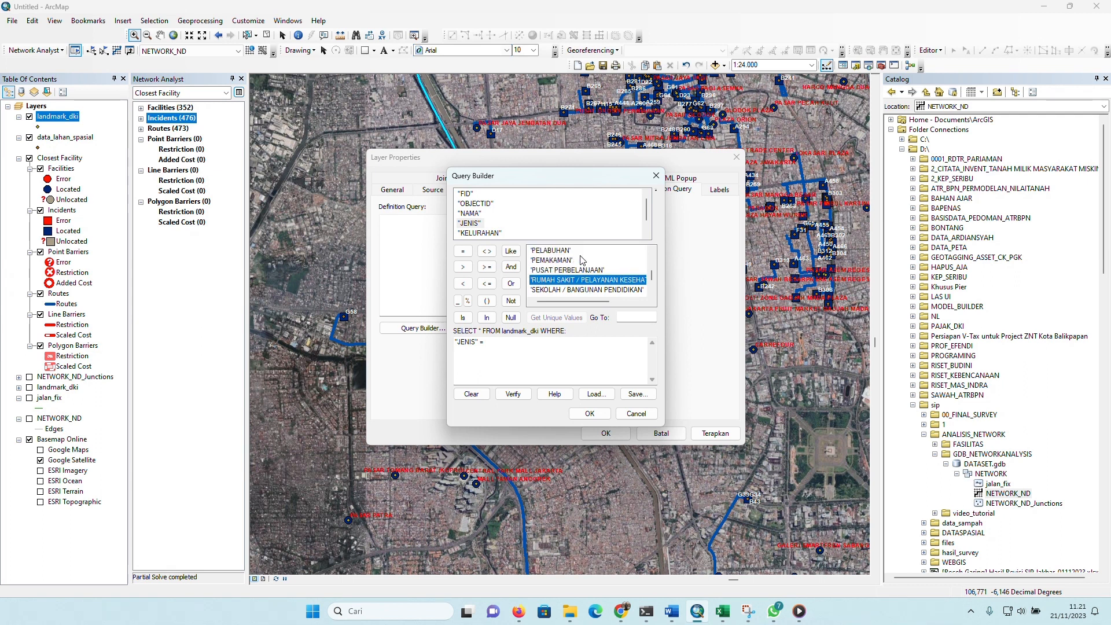
{"action": "scroll", "coordinate": [582, 260], "scroll_direction": "down", "scroll_amount": 1}
{"action": "scroll", "coordinate": [582, 260], "scroll_direction": "up", "scroll_amount": 2}
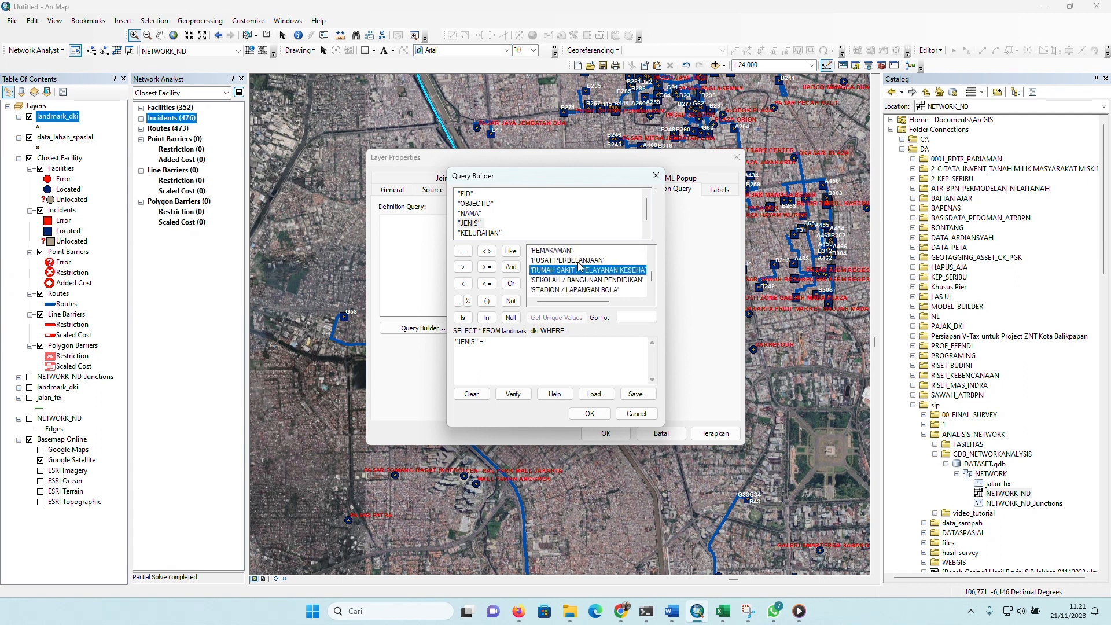
{"action": "scroll", "coordinate": [582, 263], "scroll_direction": "down", "scroll_amount": 1}
{"action": "scroll", "coordinate": [581, 265], "scroll_direction": "up", "scroll_amount": 1}
{"action": "left_click", "coordinate": [656, 175]}
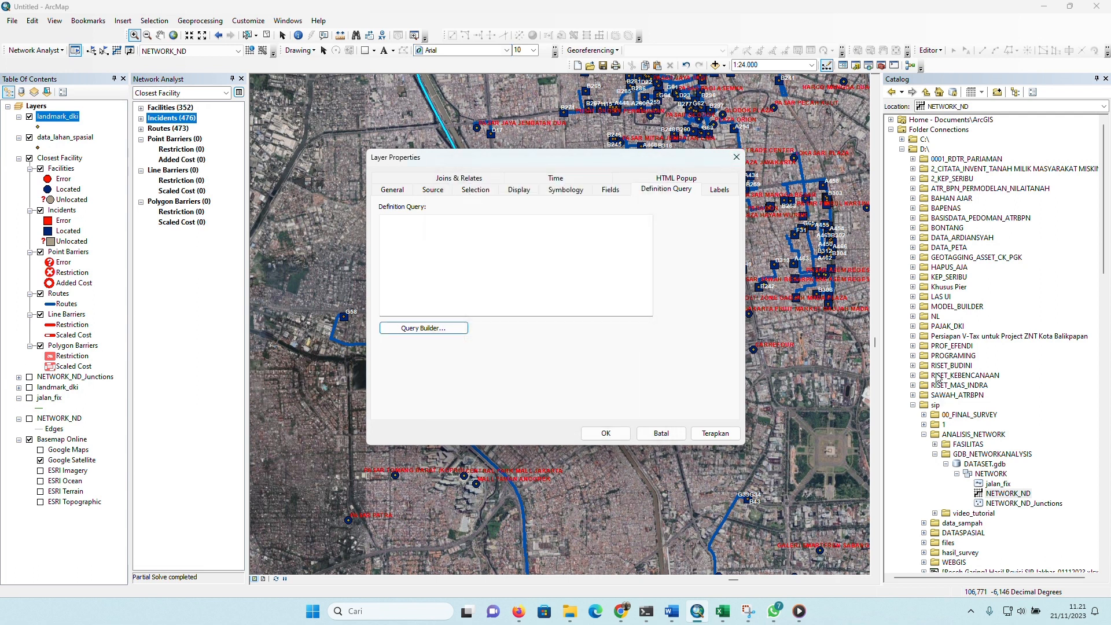
{"action": "left_click", "coordinate": [737, 157]}
- Expand the FASILITAS folder in the catalog and point out the pintu_tol_revisi.shp and STASIUN_KA.shp facility shapefiles
{"action": "scroll", "coordinate": [936, 382], "scroll_direction": "down", "scroll_amount": 2}
{"action": "left_click", "coordinate": [935, 386]}
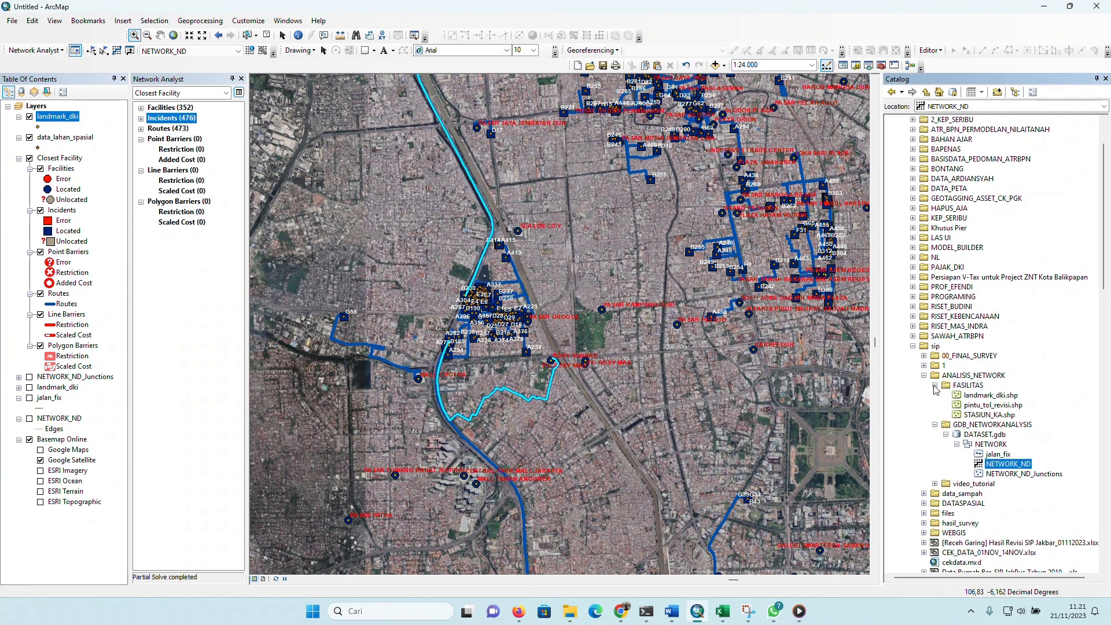
{"action": "left_click", "coordinate": [998, 406]}
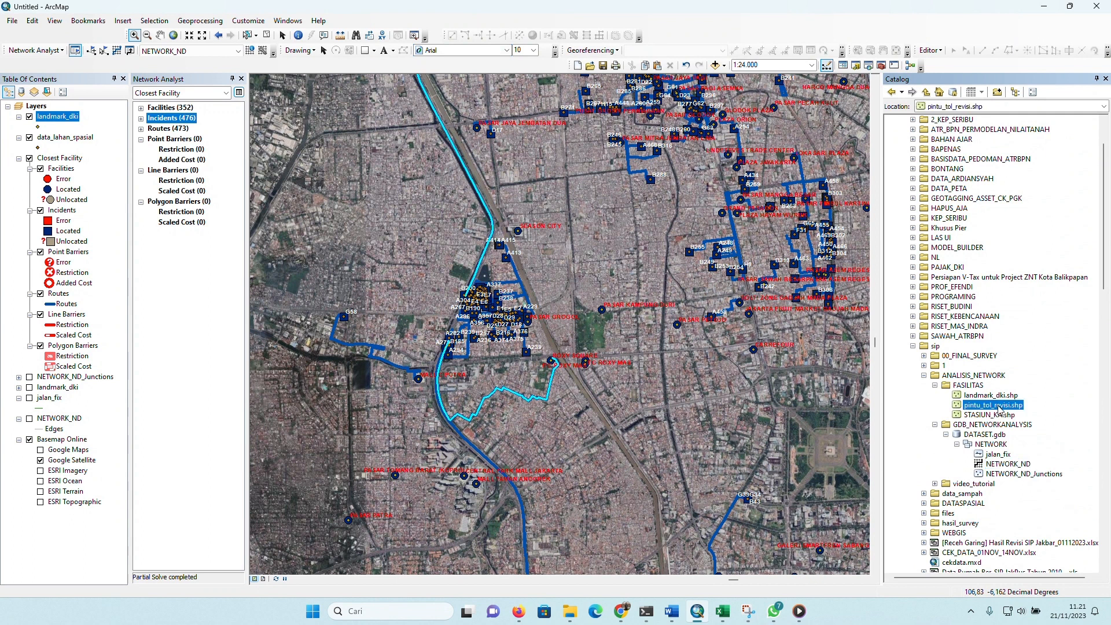
{"action": "left_click", "coordinate": [997, 418]}
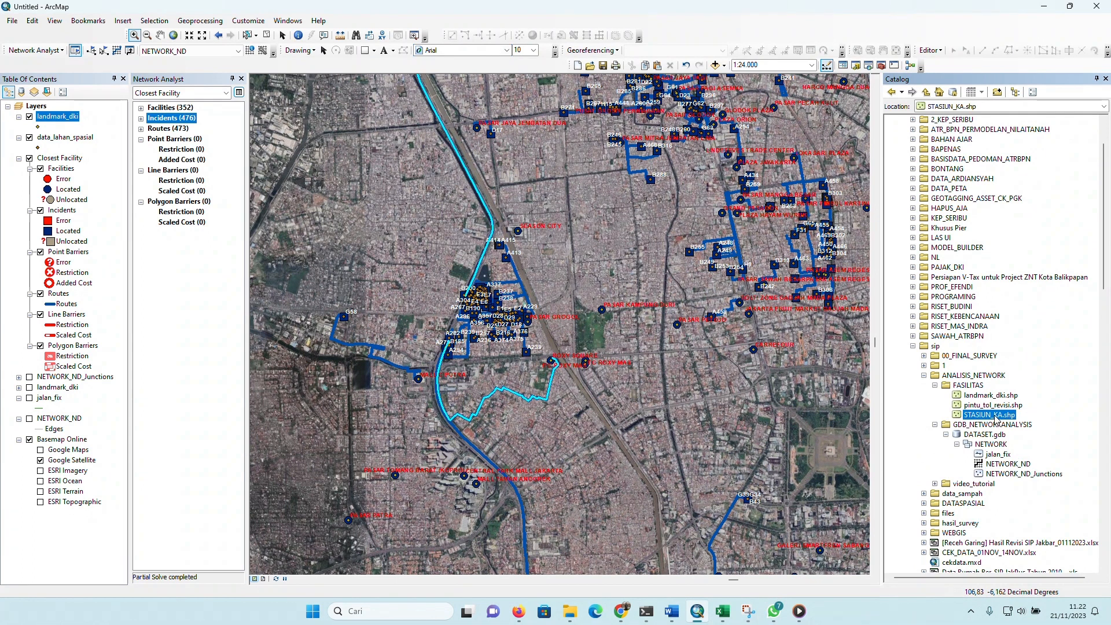
{"action": "left_click", "coordinate": [991, 407]}
{"action": "left_click", "coordinate": [993, 415]}
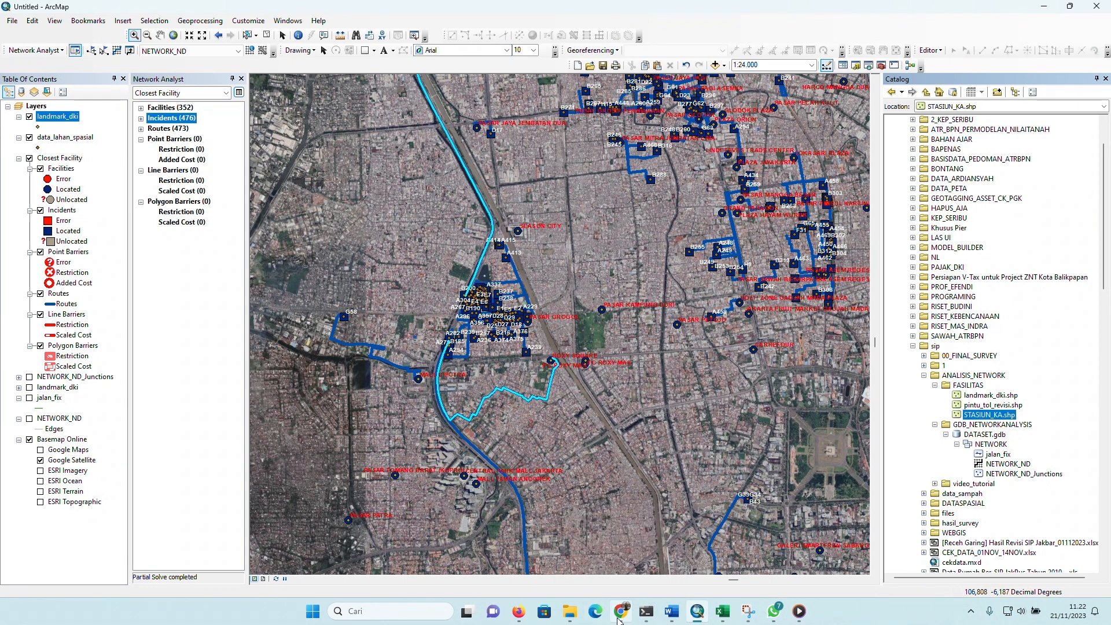
- Switch to the PENGECEKAN DATA_21112023 workbook in Excel and examine the No_Urut identifiers in column F
{"action": "mouse_move", "coordinate": [517, 620]}
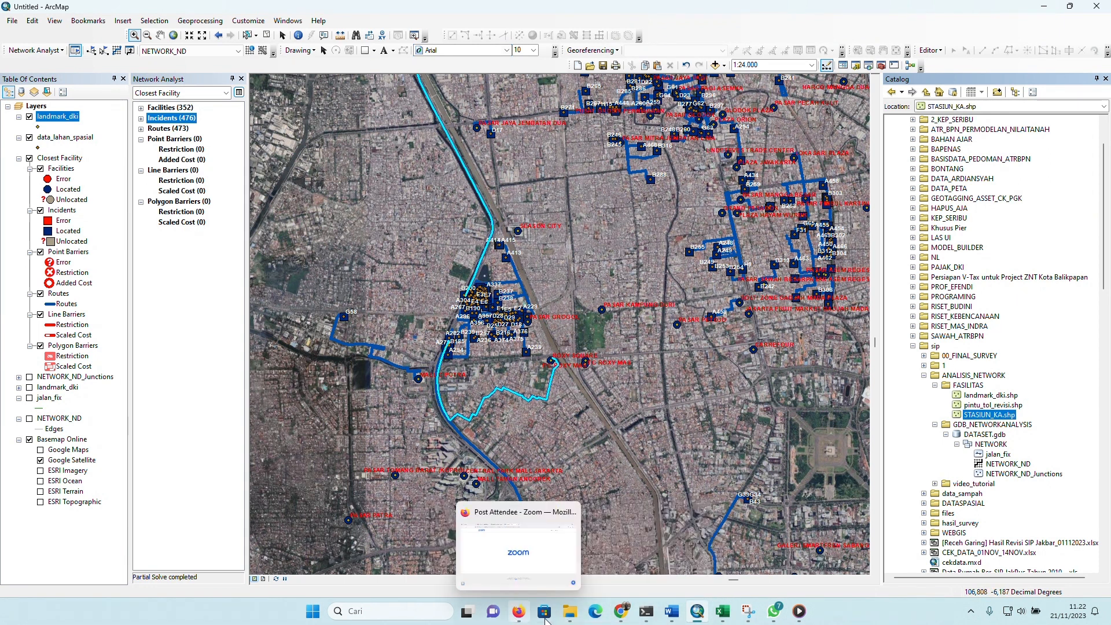
{"action": "mouse_move", "coordinate": [622, 619]}
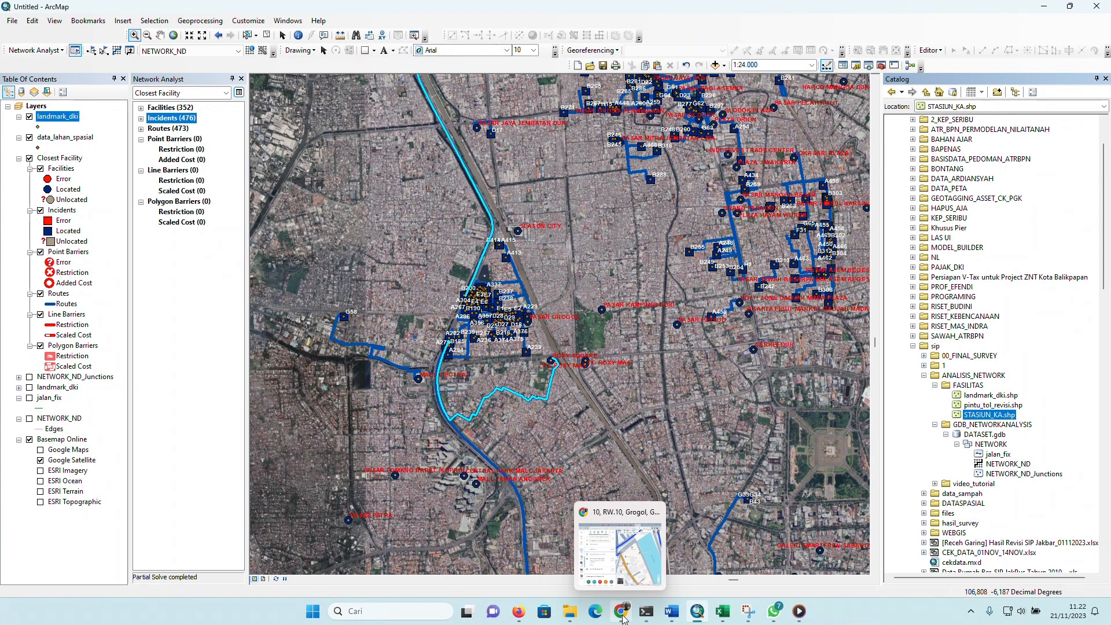
{"action": "left_click", "coordinate": [723, 611]}
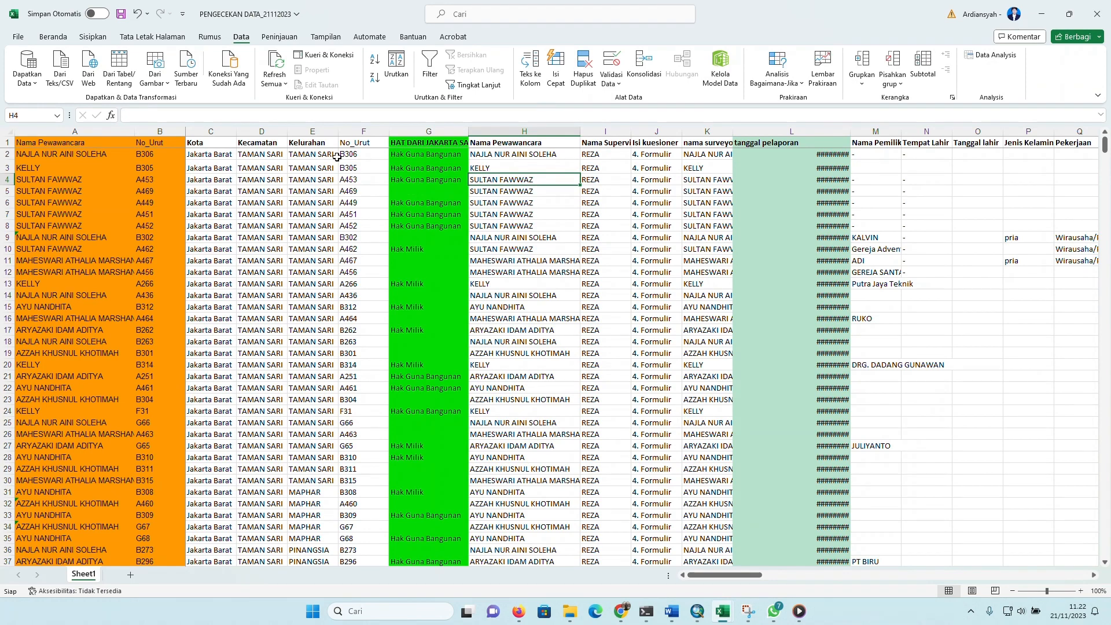
{"action": "left_click", "coordinate": [348, 170]}
{"action": "left_click", "coordinate": [360, 203]}
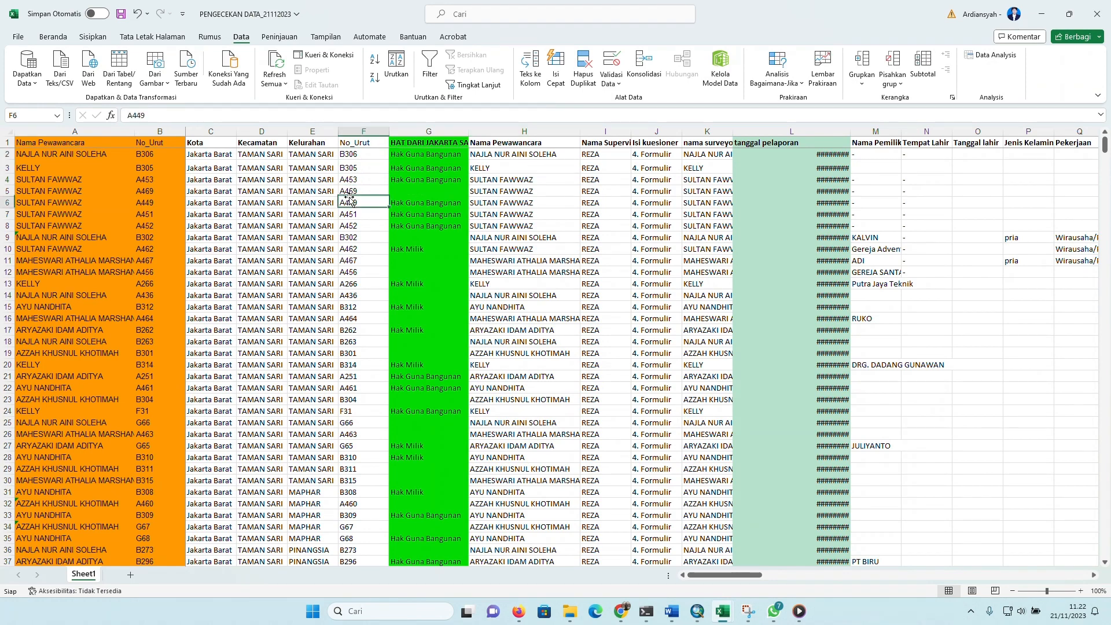
- Enter the header WT_PB in cell AP1, the first empty column after QC3
{"action": "left_click_drag", "start_coordinate": [717, 575], "coordinate": [1079, 593]}
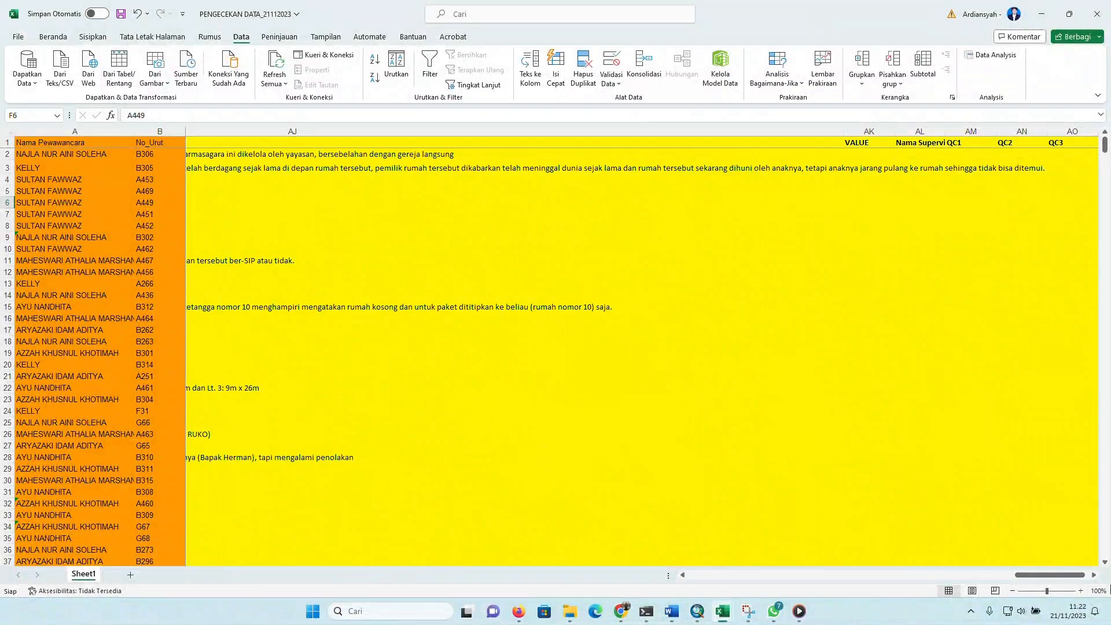
{"action": "left_click", "coordinate": [1094, 576]}
{"action": "left_click", "coordinate": [400, 144]}
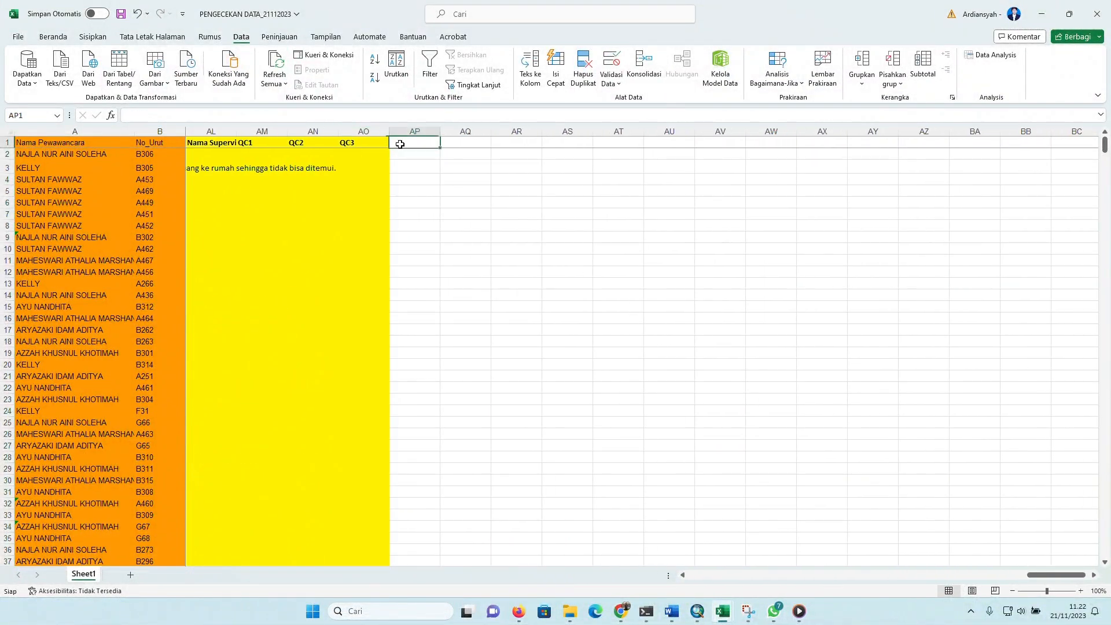
{"action": "type", "text": "w"}
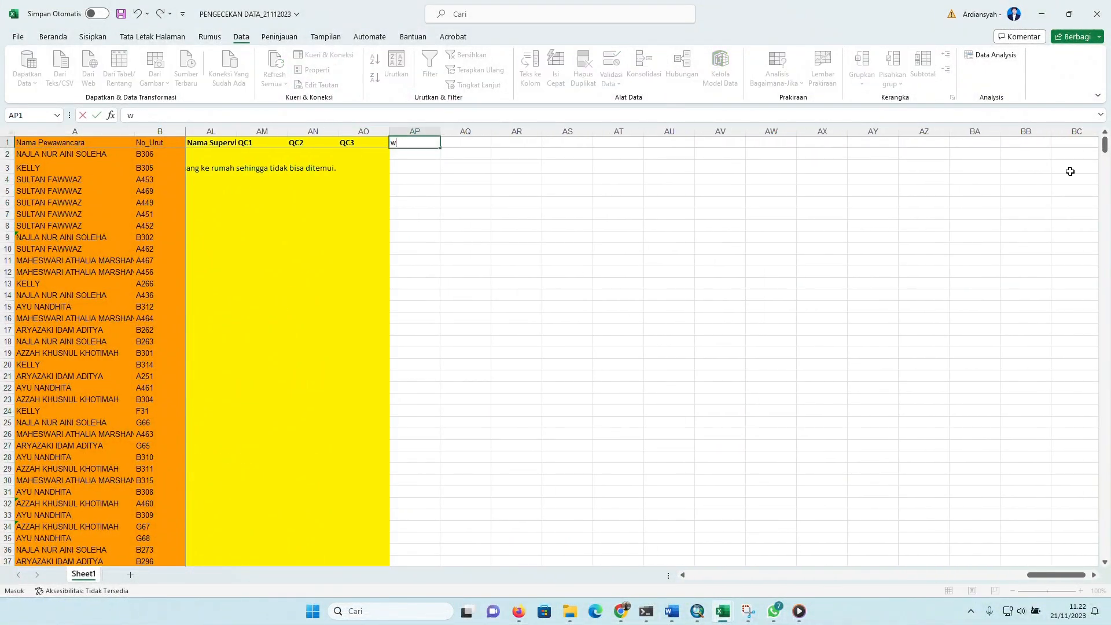
{"action": "type", "text": "WT"}
{"action": "key", "text": "Return"}
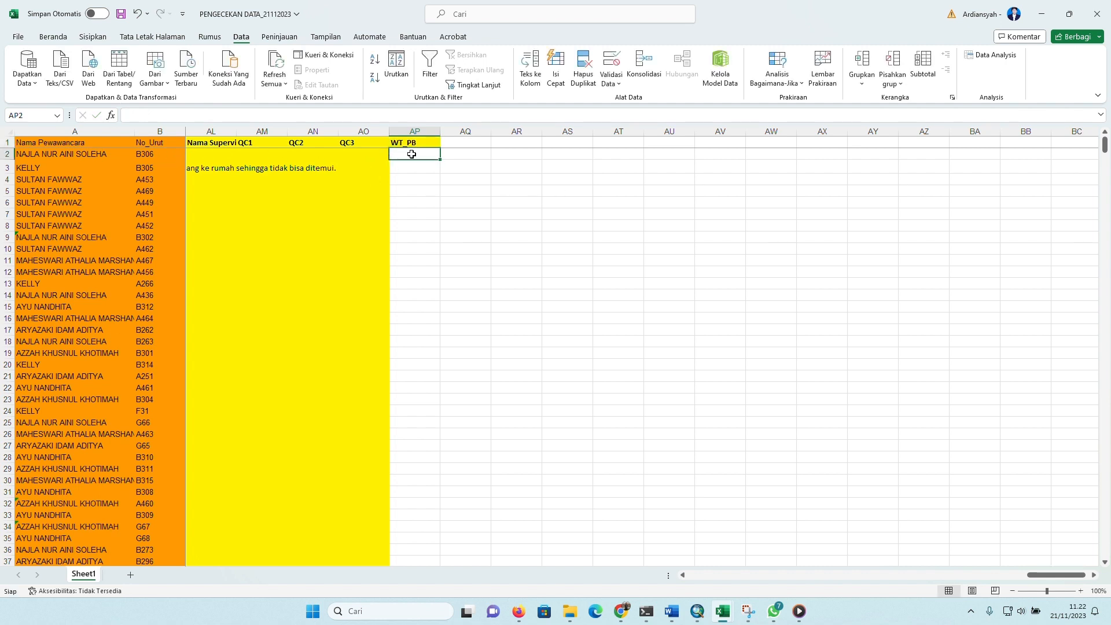
- Enter the header WT_RS in cell AQ1 and check the empty cells beneath both travel-time headers
{"action": "left_click", "coordinate": [465, 142]}
{"action": "type", "text": "WT_"}
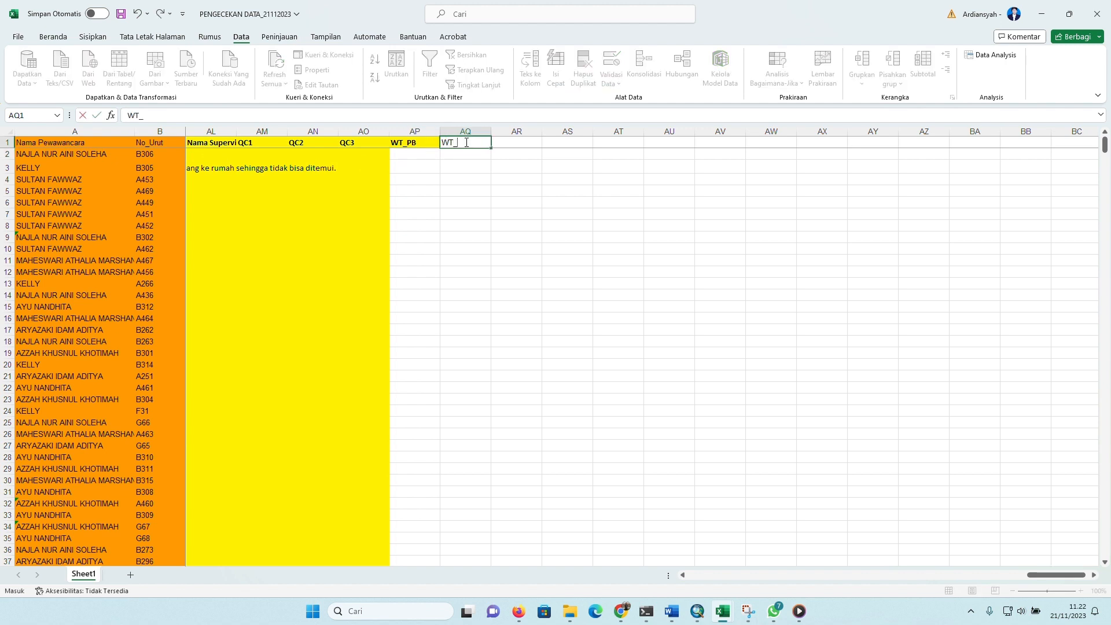
{"action": "type", "text": "RS"}
{"action": "key", "text": "Return"}
{"action": "left_click", "coordinate": [418, 157]}
{"action": "left_click", "coordinate": [471, 153]}
- Enter the header WT_STA in cell AR1
{"action": "left_click", "coordinate": [517, 142]}
{"action": "type", "text": "WT_"}
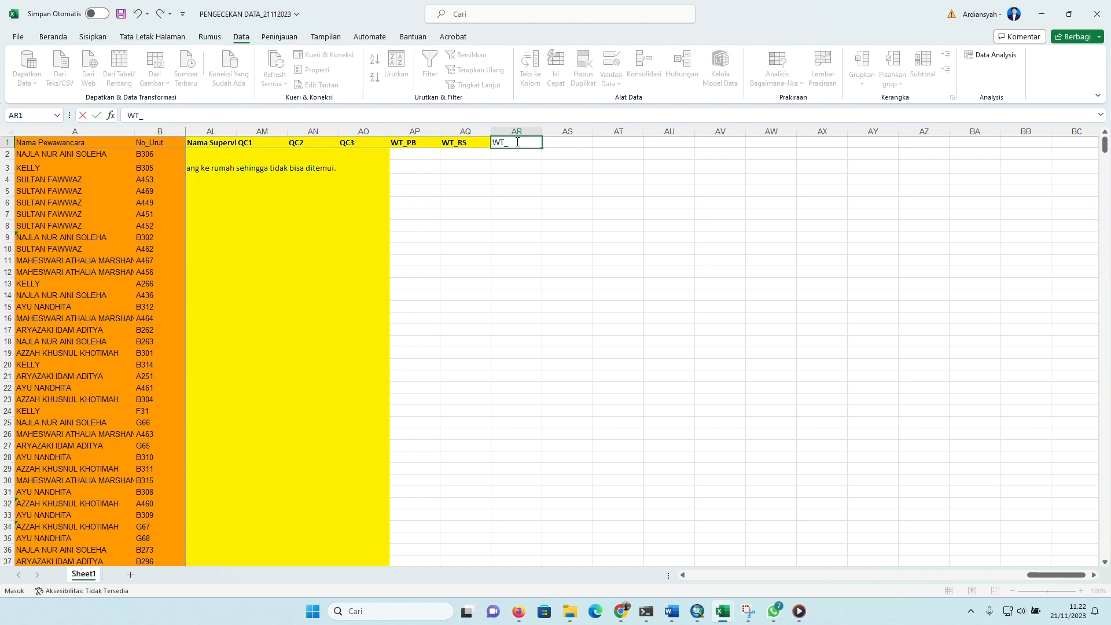
{"action": "type", "text": "STA"}
{"action": "key", "text": "Return"}
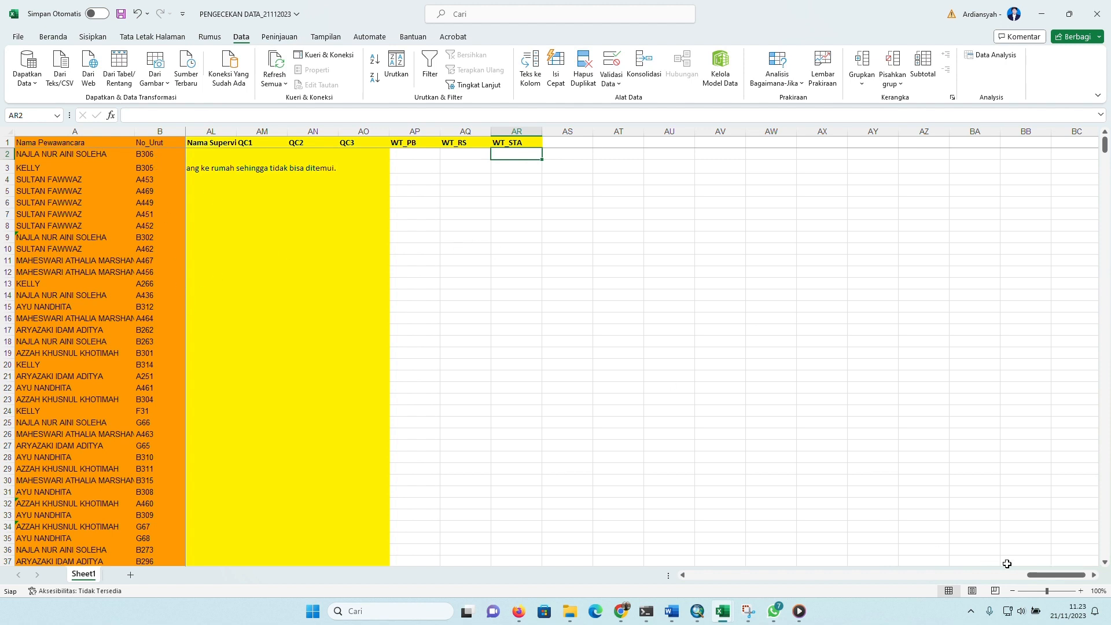
- Review the empty header cells following WT_STA and select the header range AP1:BC1
{"action": "left_click", "coordinate": [1094, 576]}
{"action": "left_click", "coordinate": [1094, 576]}
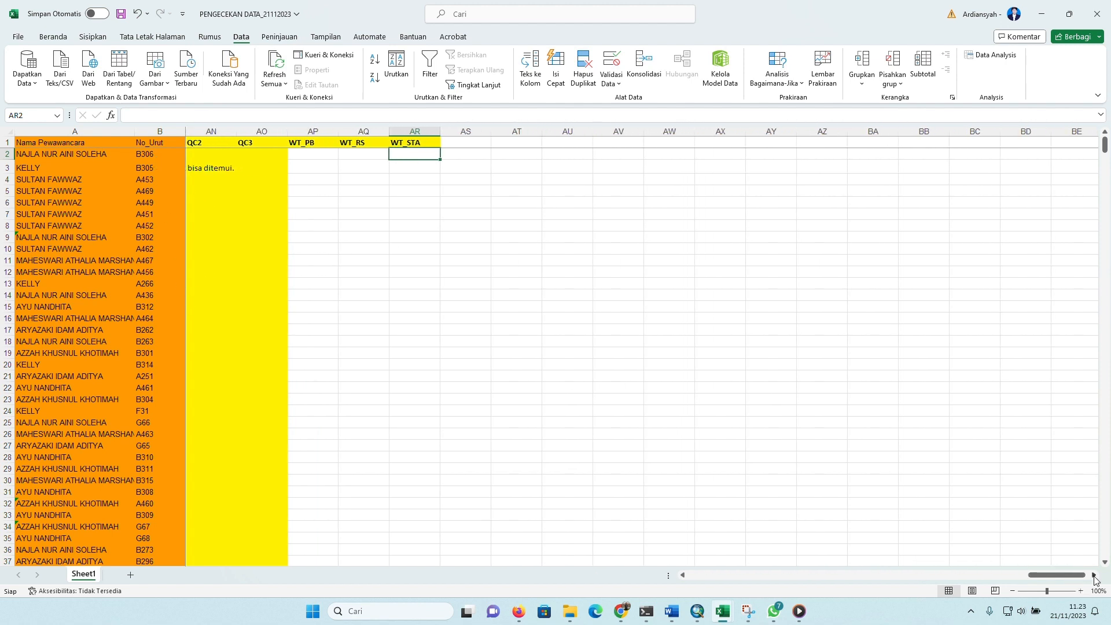
{"action": "left_click", "coordinate": [1095, 576]}
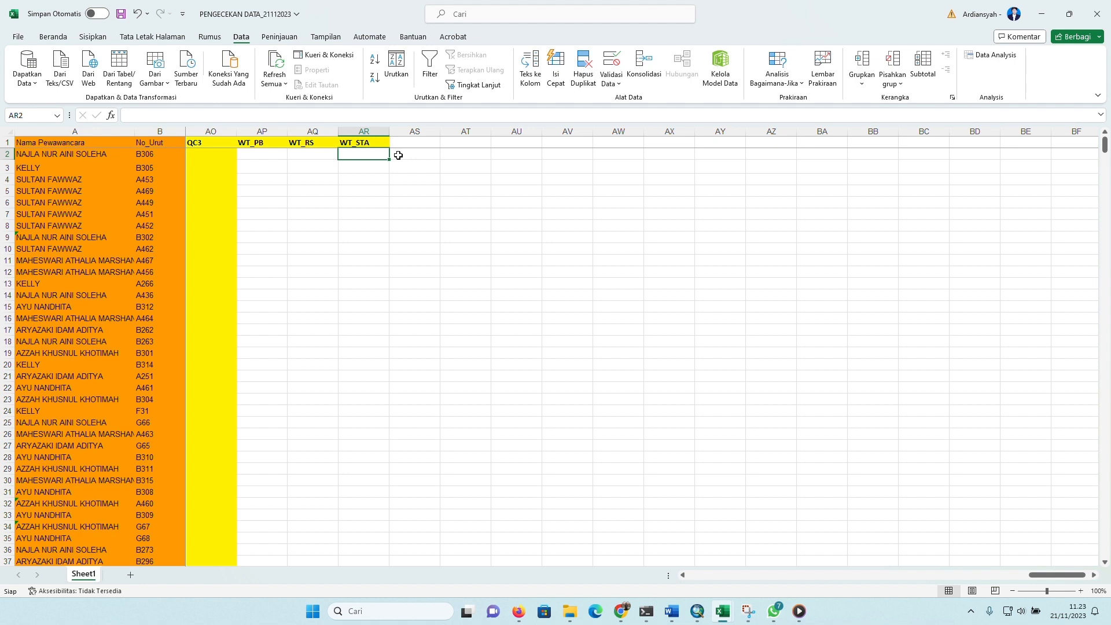
{"action": "left_click", "coordinate": [415, 142]}
{"action": "left_click", "coordinate": [465, 142]}
{"action": "left_click", "coordinate": [501, 143]}
{"action": "left_click", "coordinate": [569, 145]}
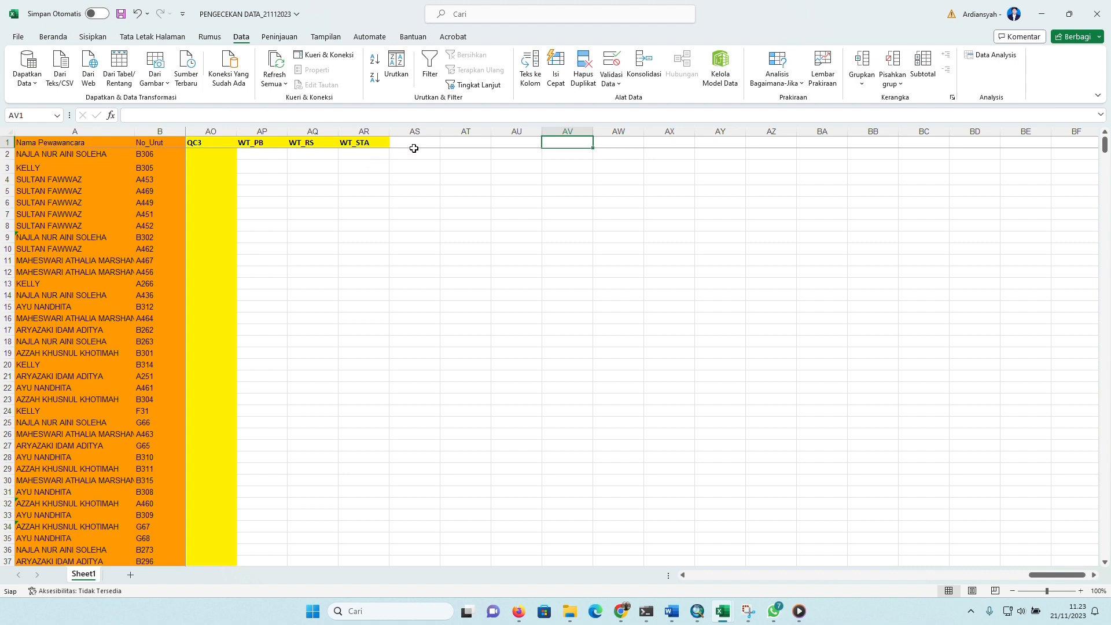
{"action": "left_click_drag", "start_coordinate": [930, 146], "coordinate": [262, 146]}
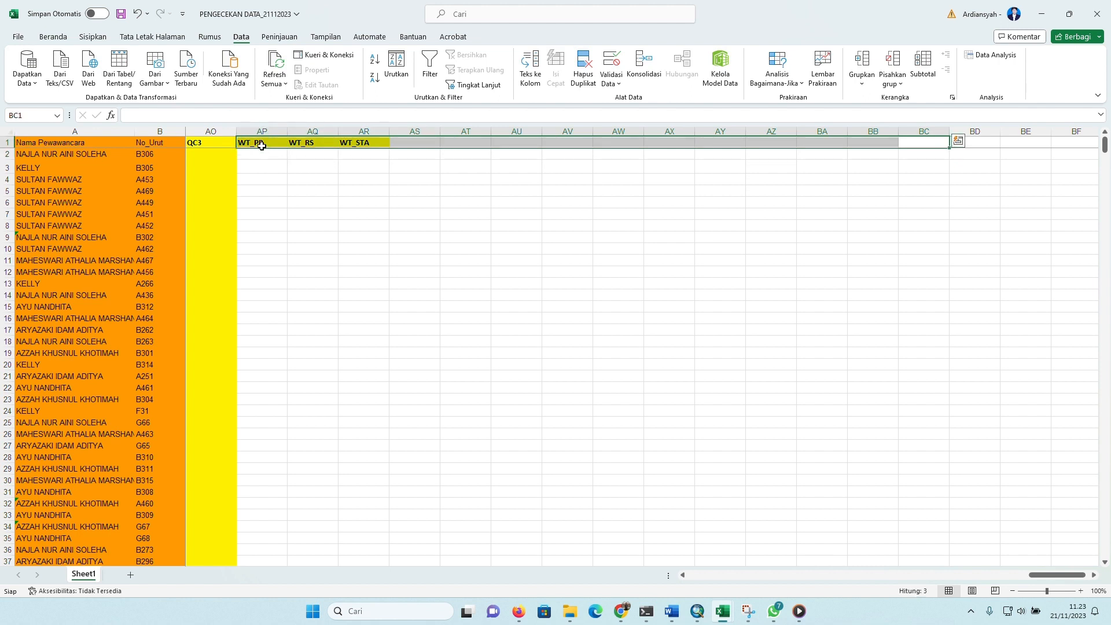